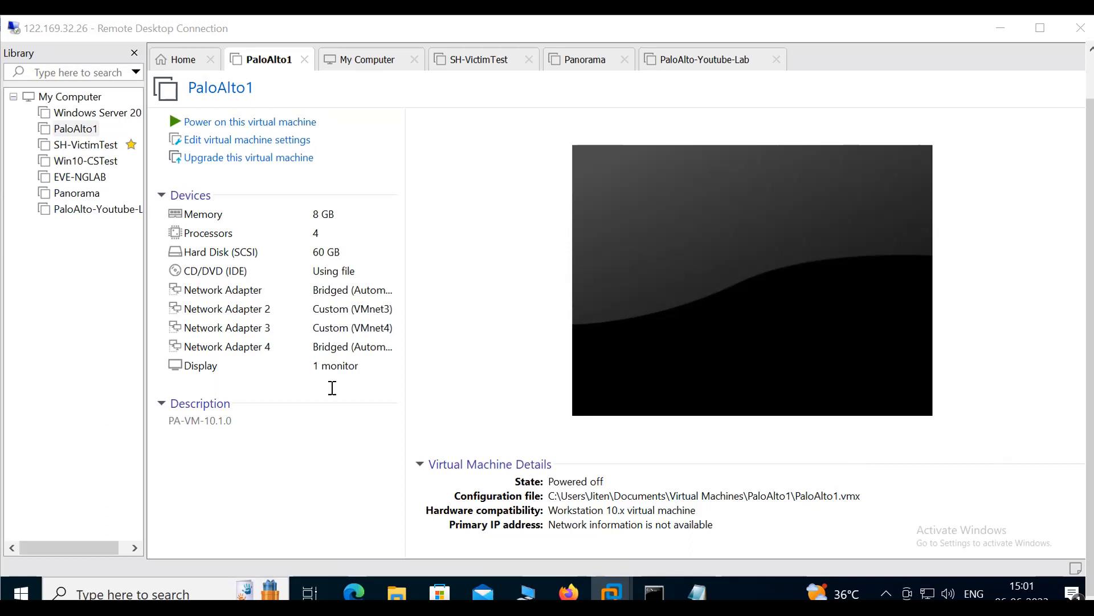
- Power on the PaloAlto-Youtube-Lab virtual machine
click(85, 209)
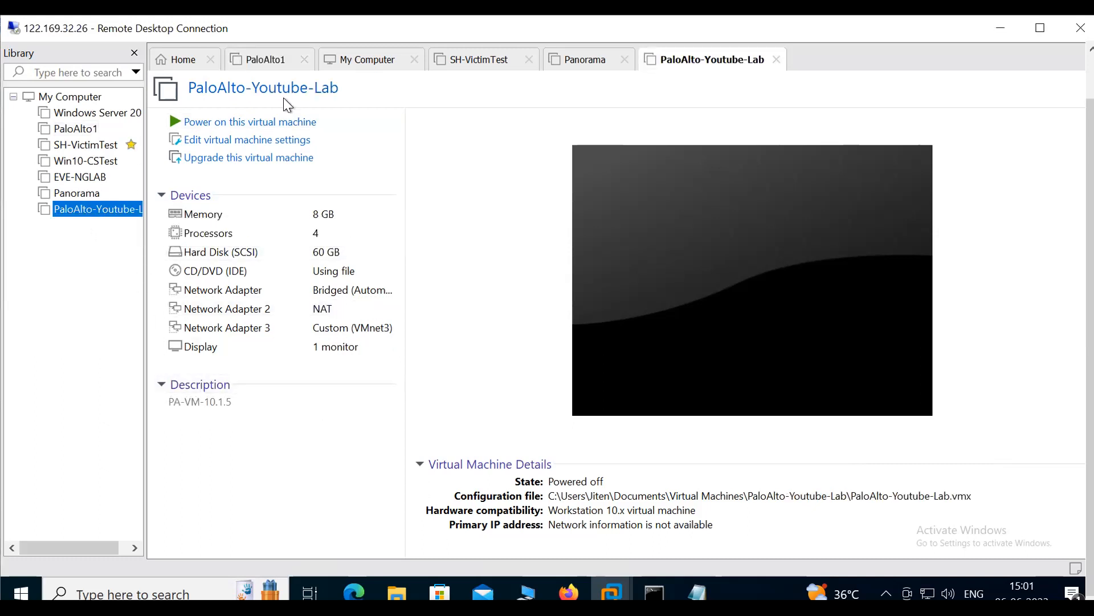
click(281, 122)
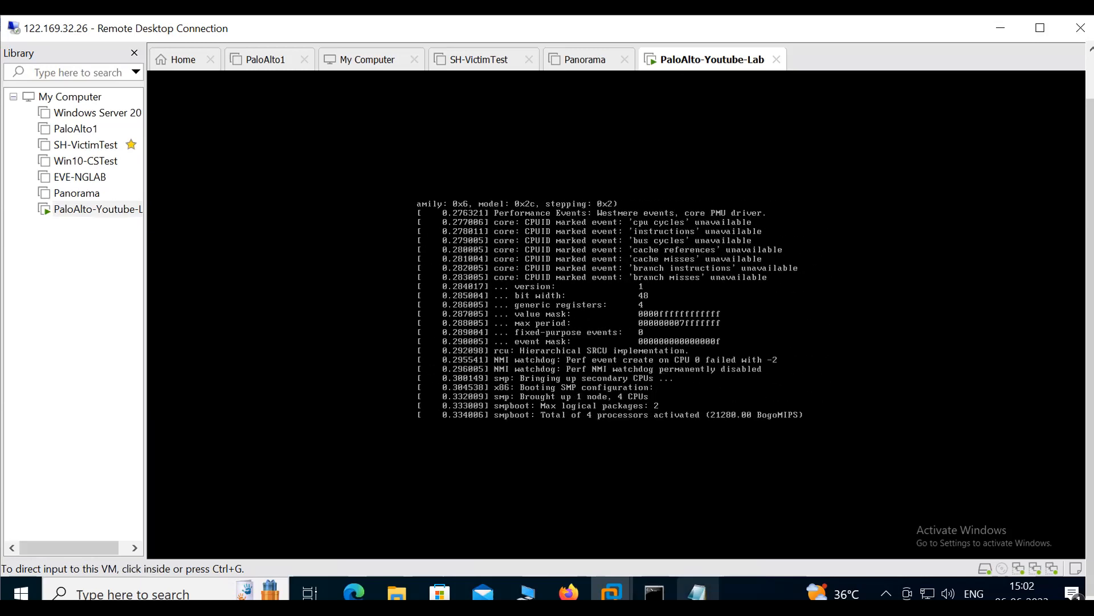
- Switch to the open Notepad document and add the subnet mask 255.255.255.0 on a new line under the WAN gateway
click(697, 593)
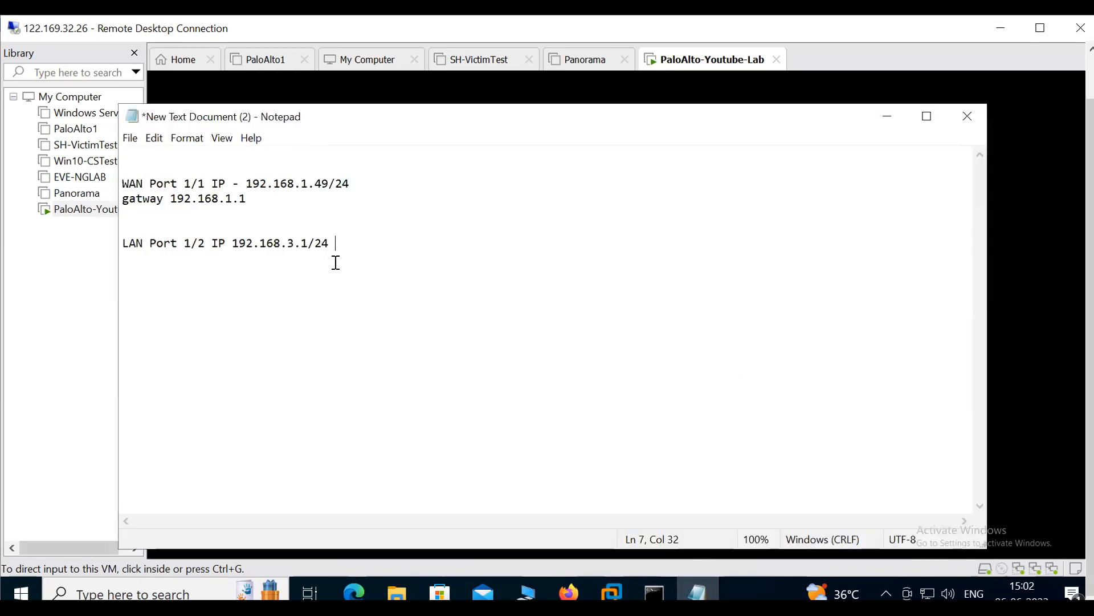
drag(220, 117, 503, 167)
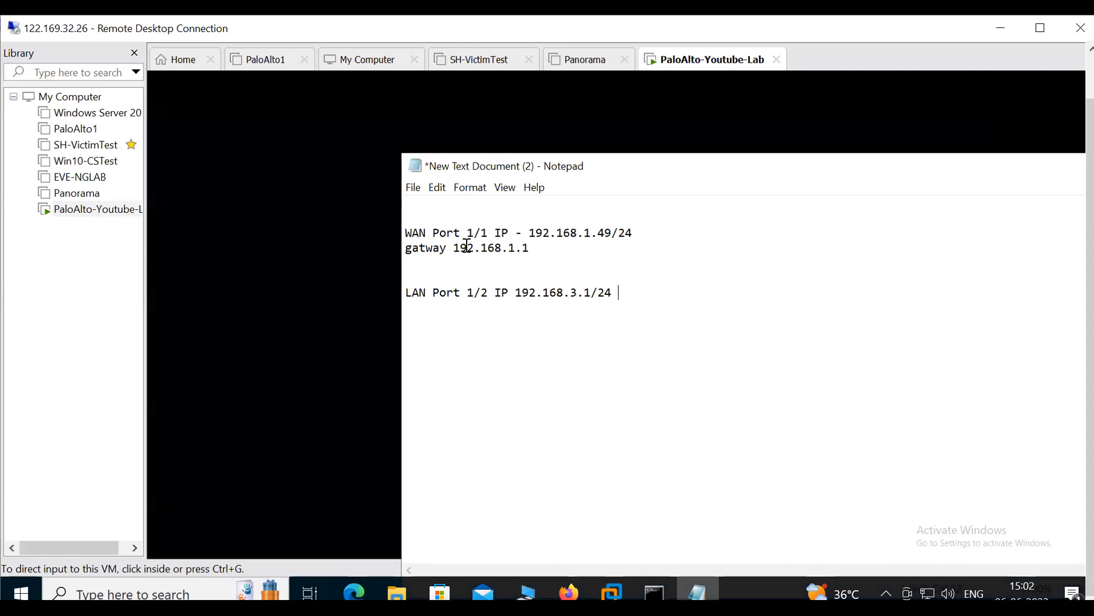
drag(535, 233, 656, 233)
click(571, 263)
click(643, 234)
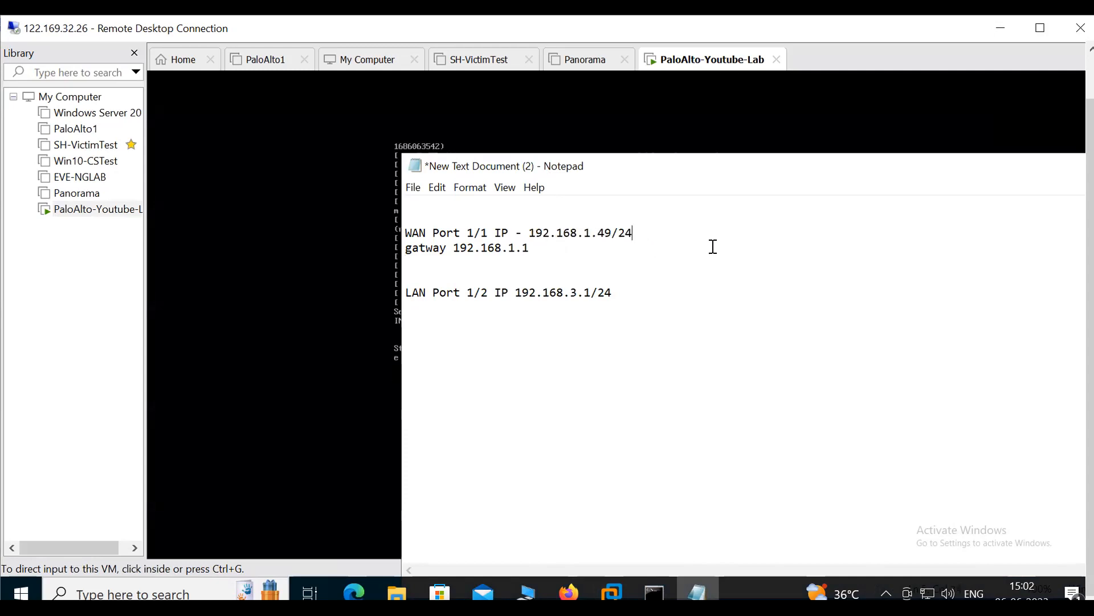
click(575, 244)
key(Return)
text(255.25.)
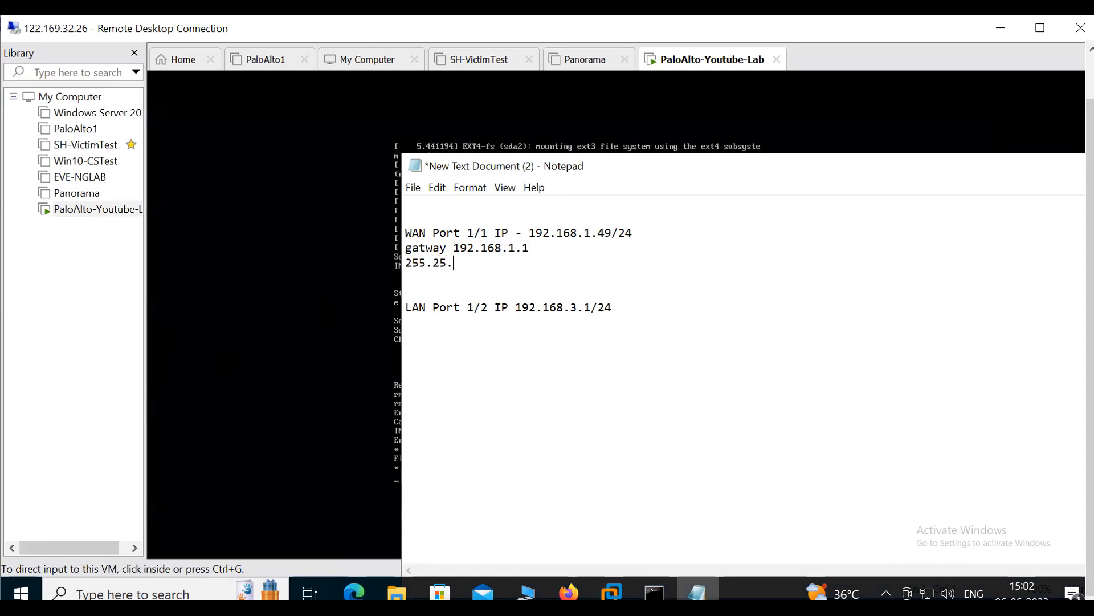
key(BackSpace)
text(5.255.0)
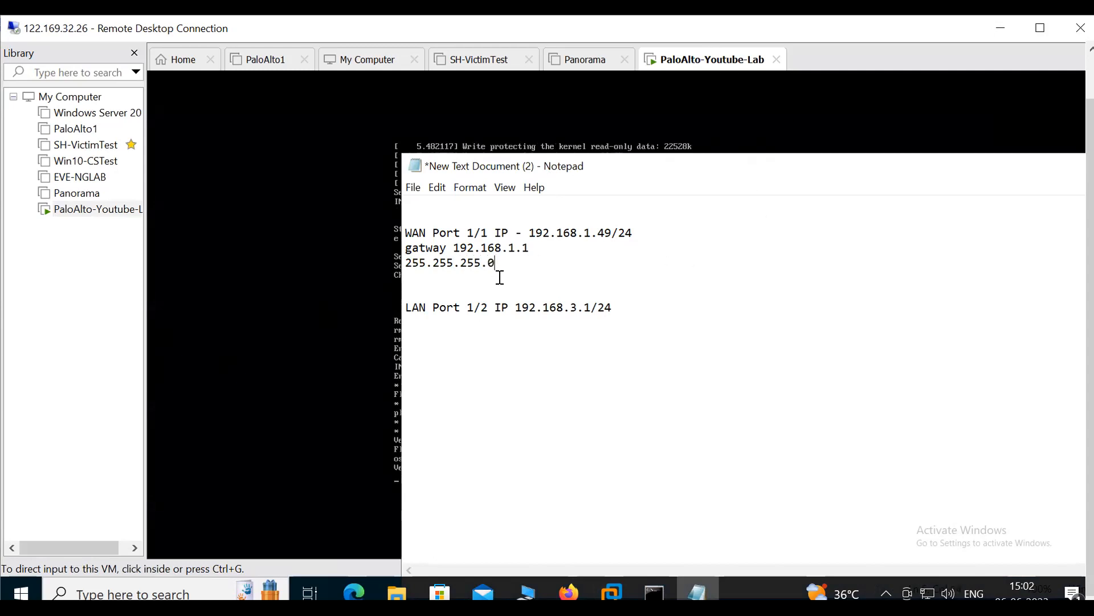
- Insert a blank line above the LAN Port entry in the notes and add "local machines - 192.168.3.5/24" below it
key(Down)
key(Down)
key(Return)
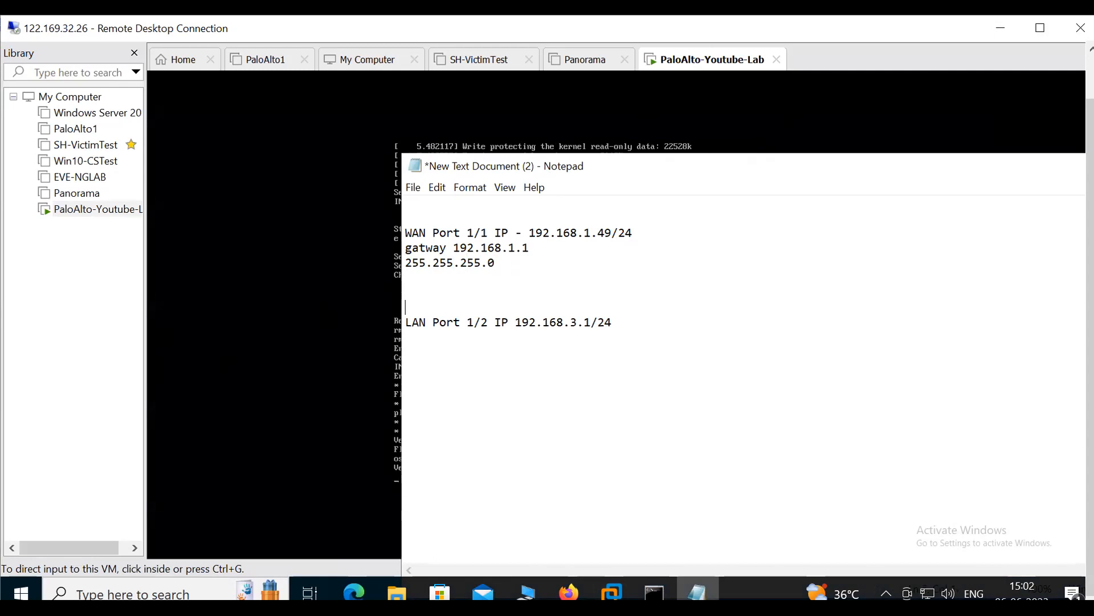
click(625, 325)
key(Return)
key(Return)
text(local)
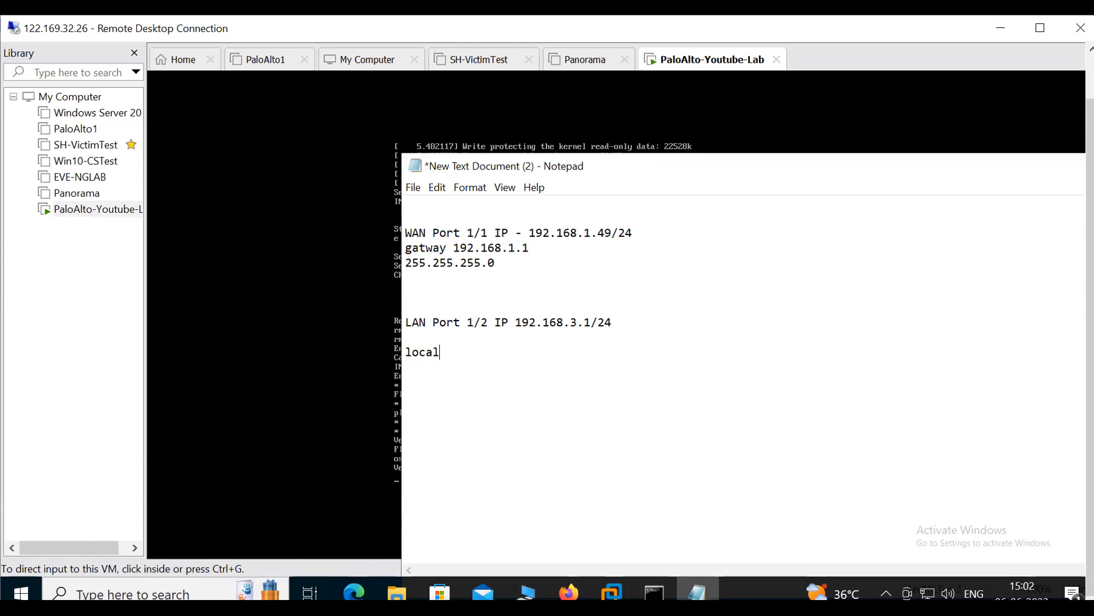
text( machines )
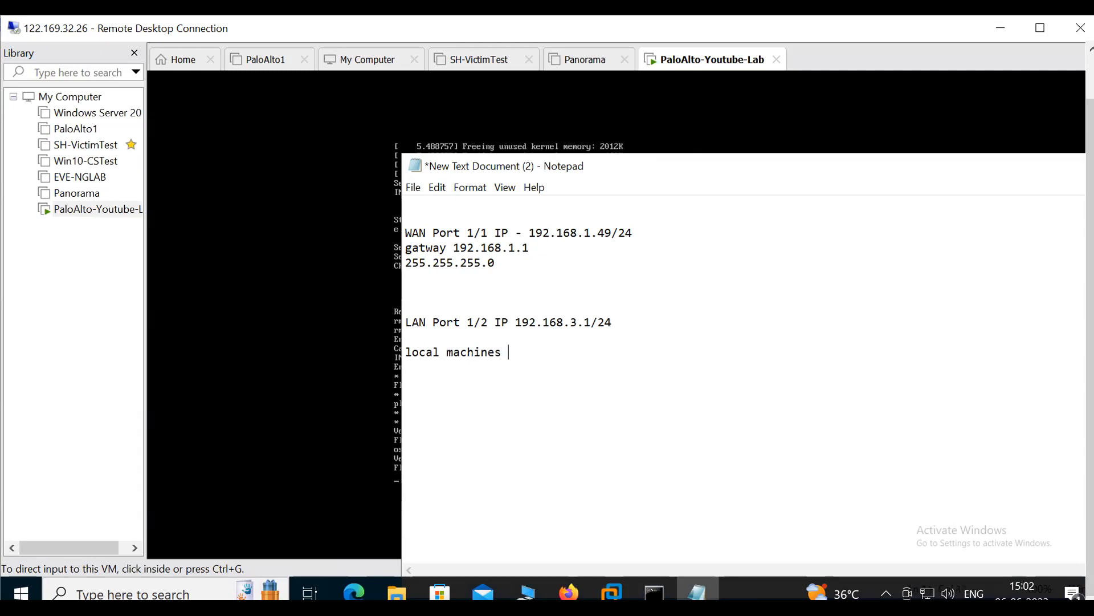
text(-)
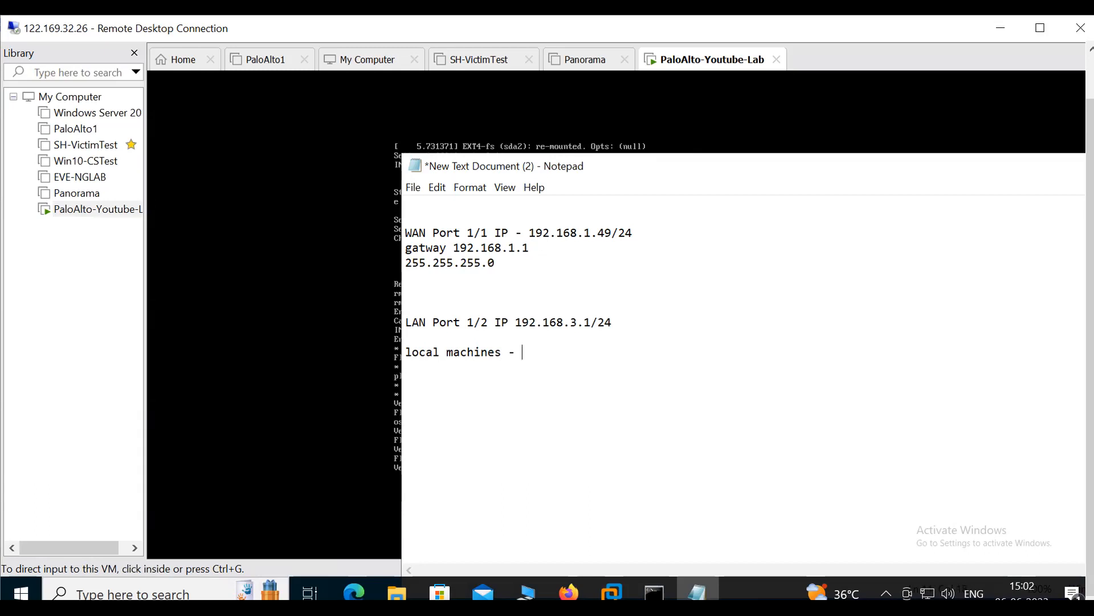
text( 192)
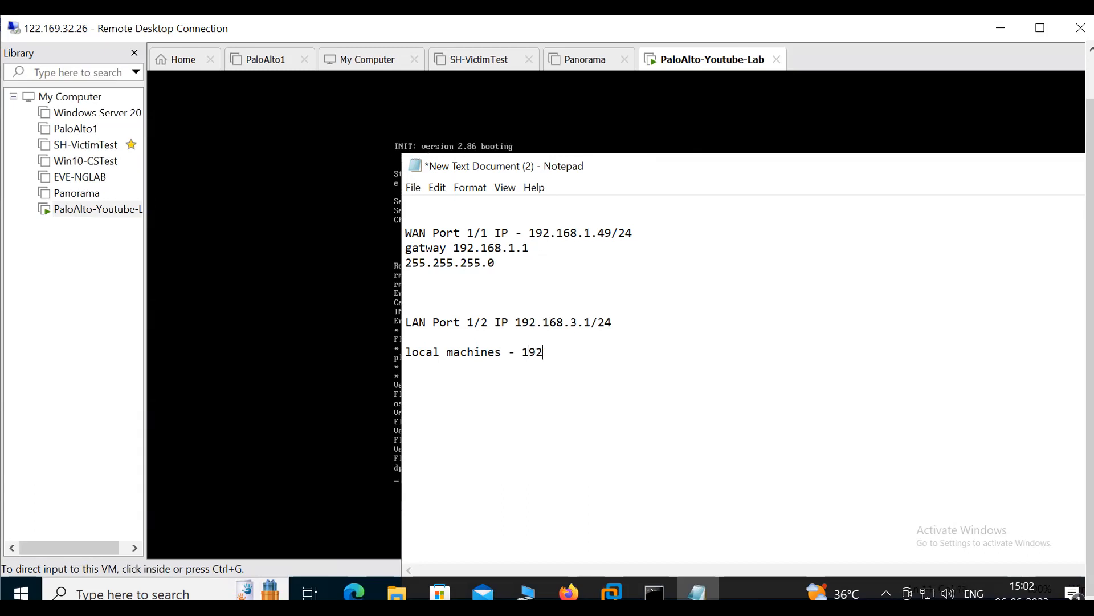
text(.168.3.5/24)
drag(926, 183, 267, 227)
- Review the network connection types of all three network adapters in the PaloAlto-Youtube-Lab virtual machine settings, leaving them unmodified
click(84, 144)
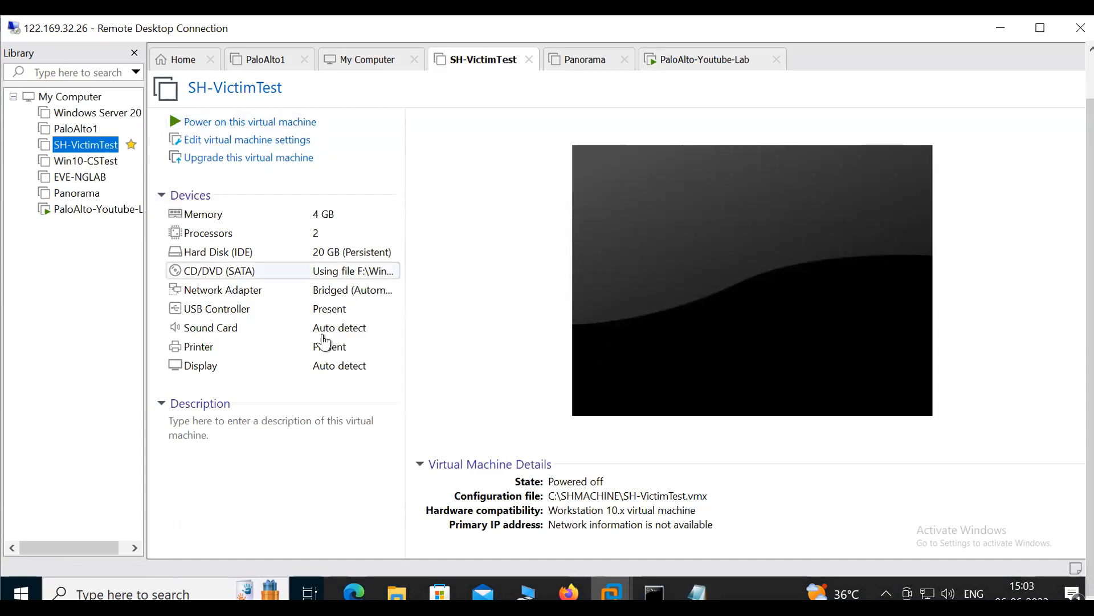
click(114, 210)
right_click(115, 209)
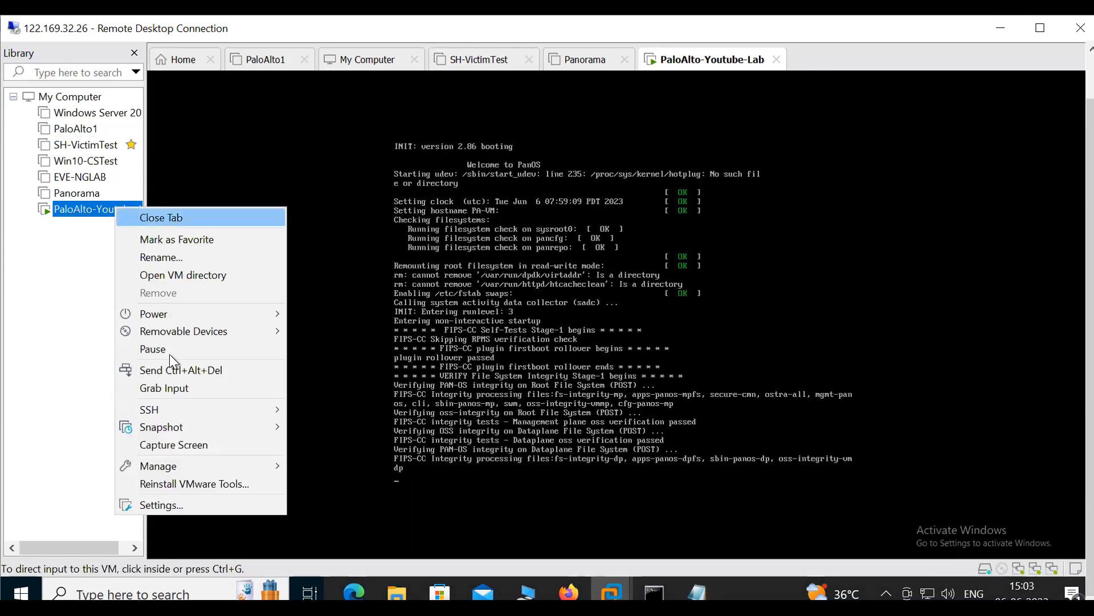
click(169, 506)
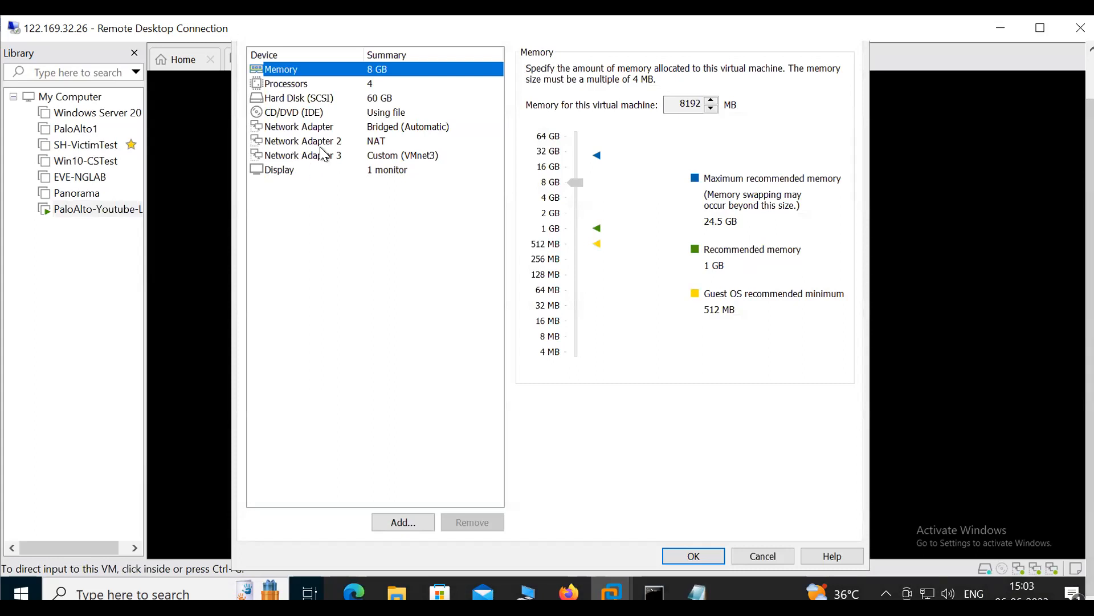
click(299, 128)
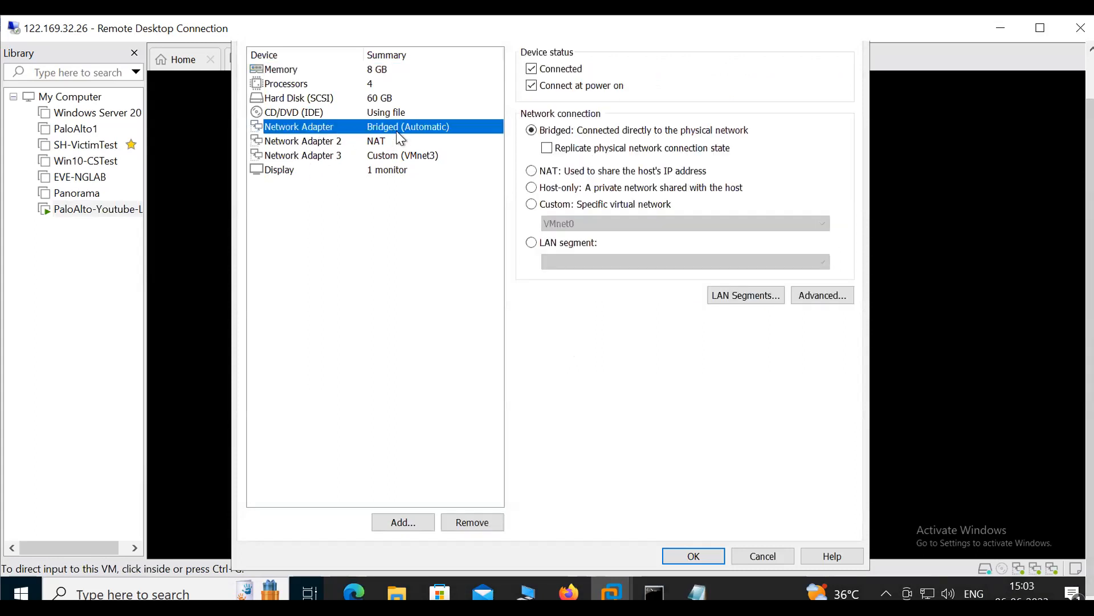
click(357, 141)
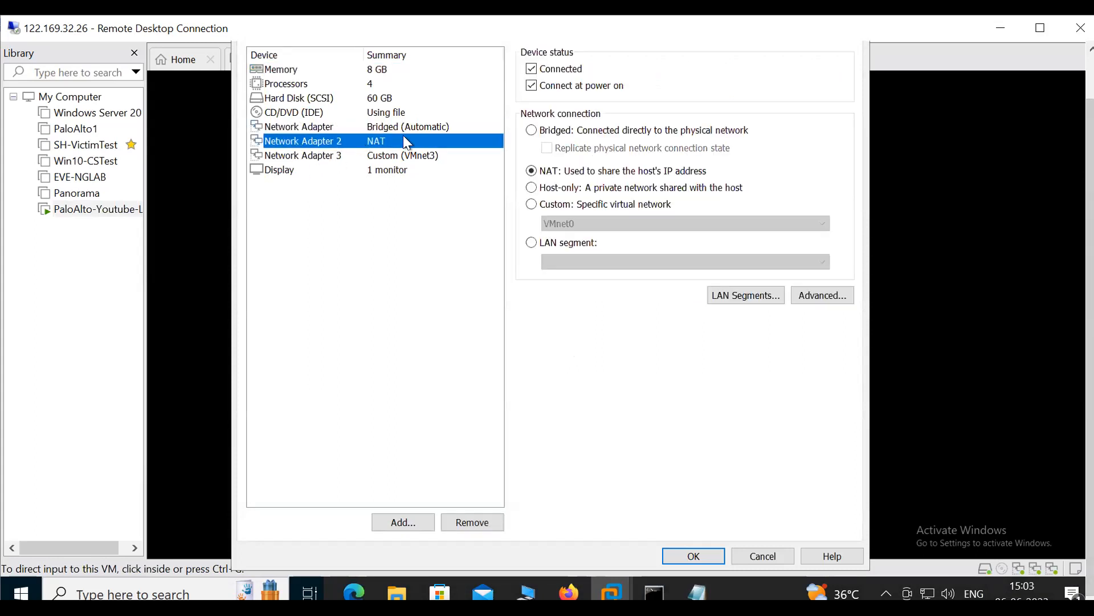
click(308, 158)
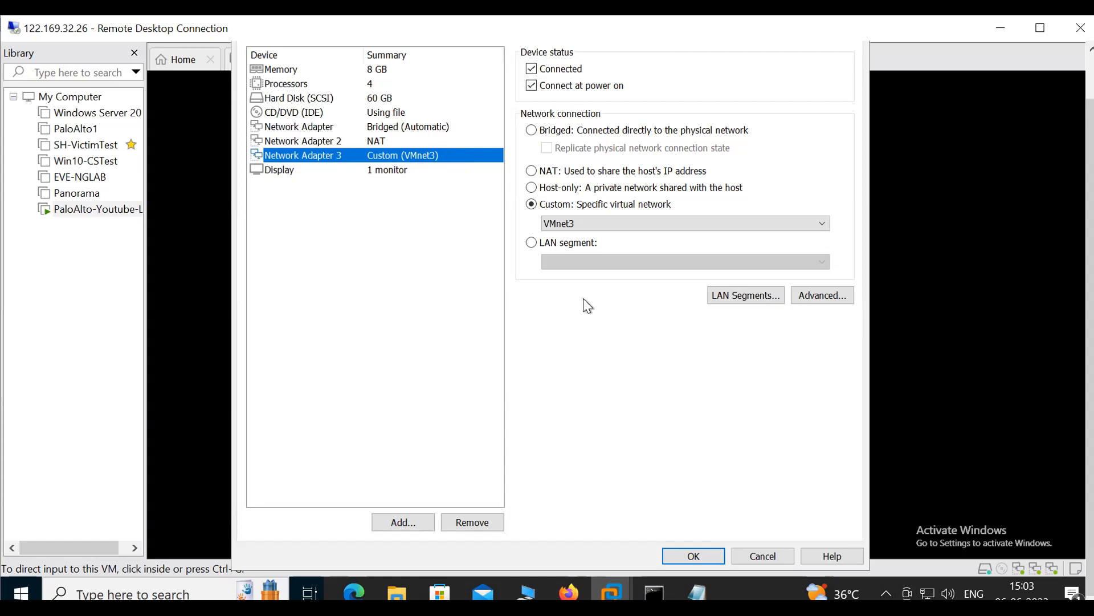
click(785, 552)
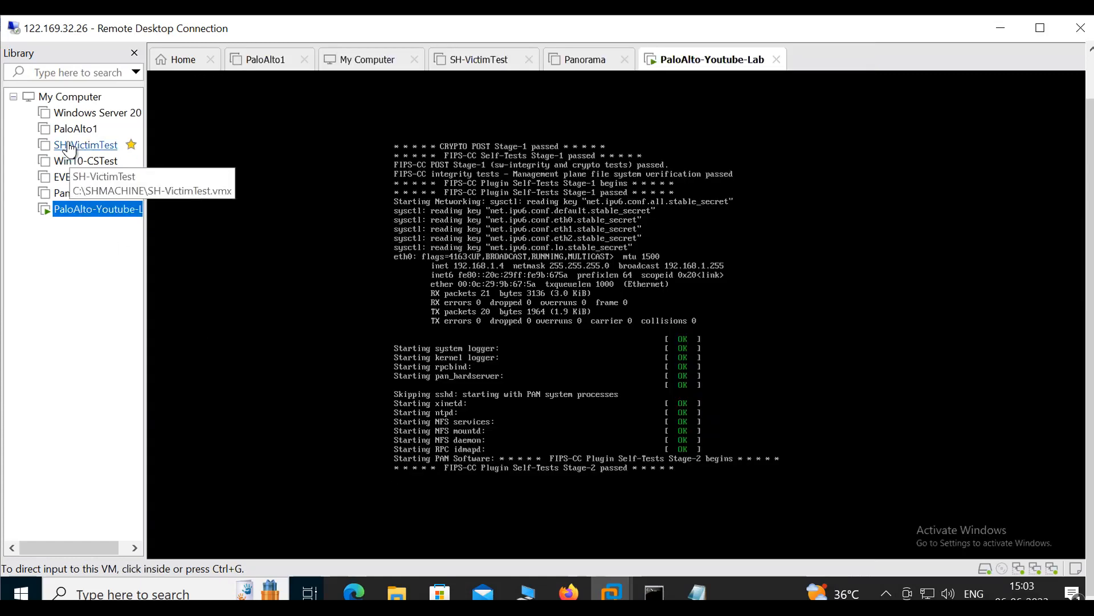
- Set the SH-VictimTest virtual machine's network adapter to the custom virtual network VMnet3 and save the settings
click(67, 144)
right_click(67, 143)
click(125, 422)
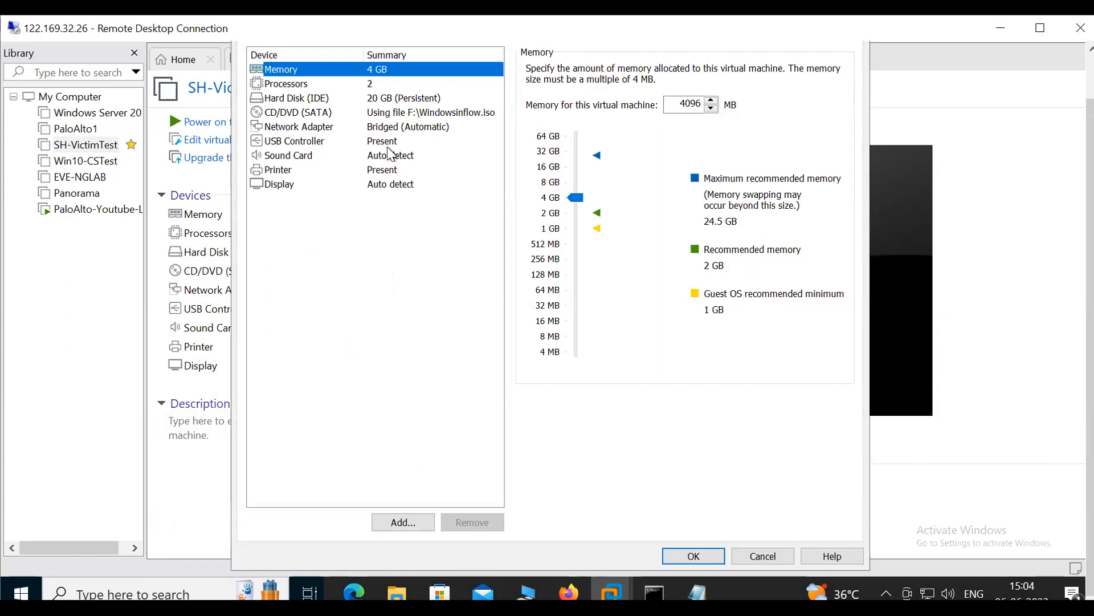
click(391, 129)
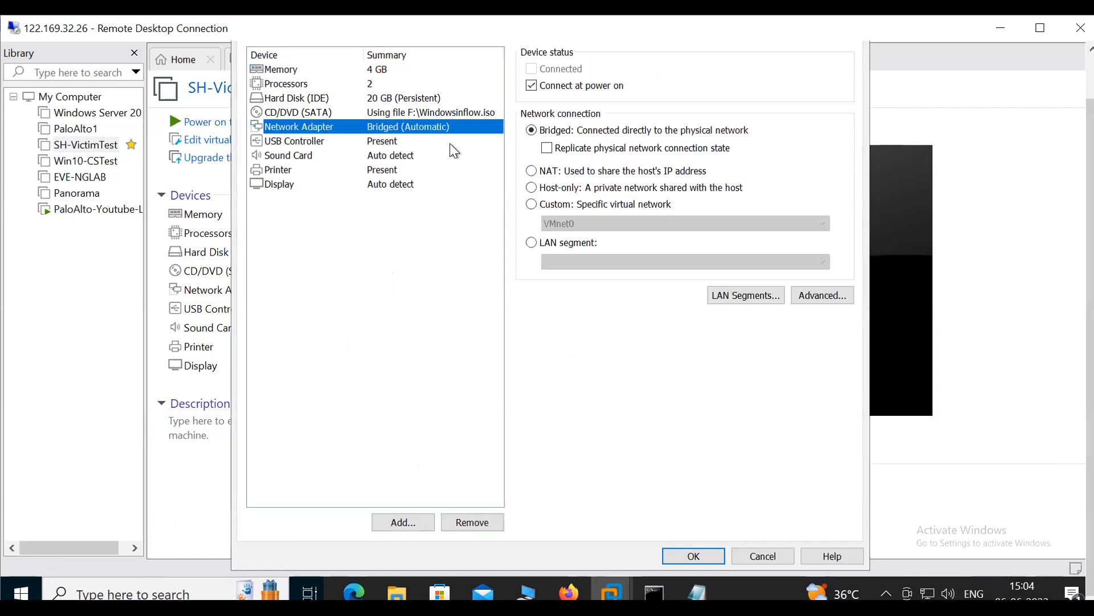
click(535, 205)
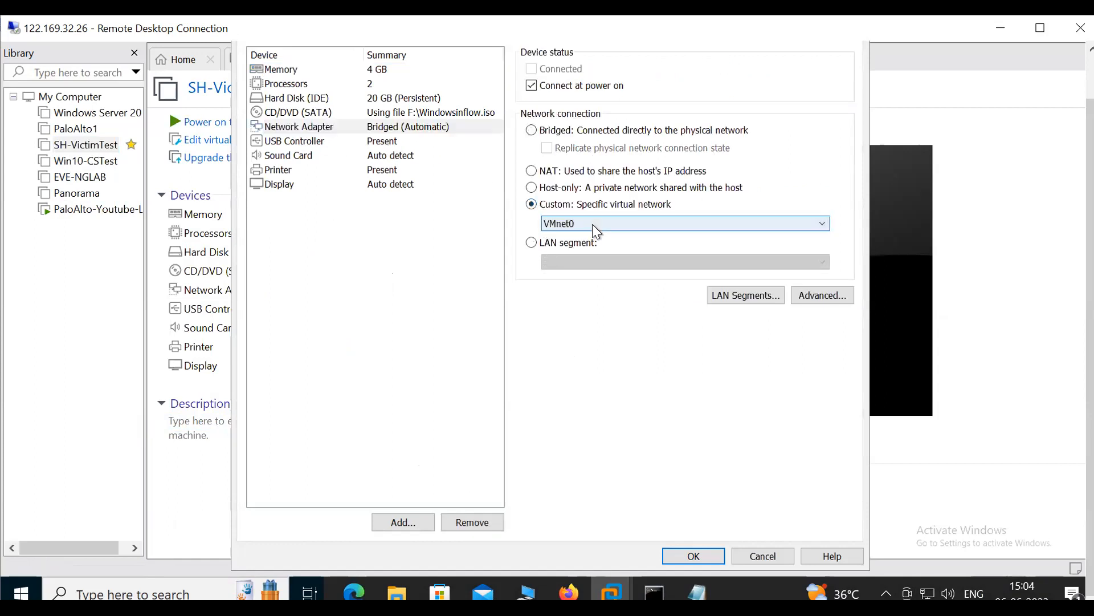
click(792, 223)
click(573, 271)
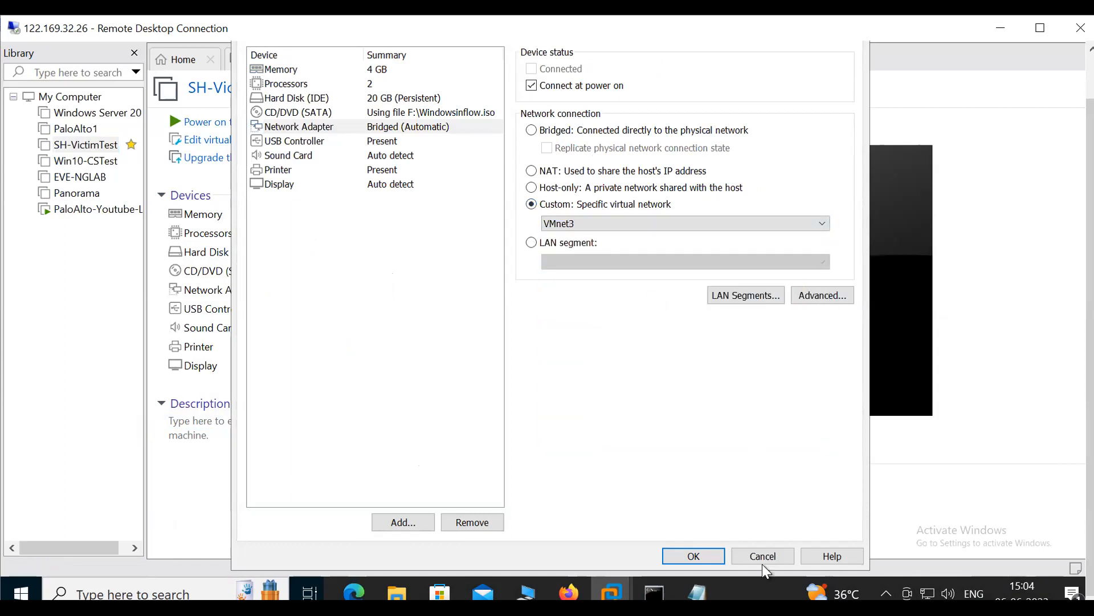
click(705, 559)
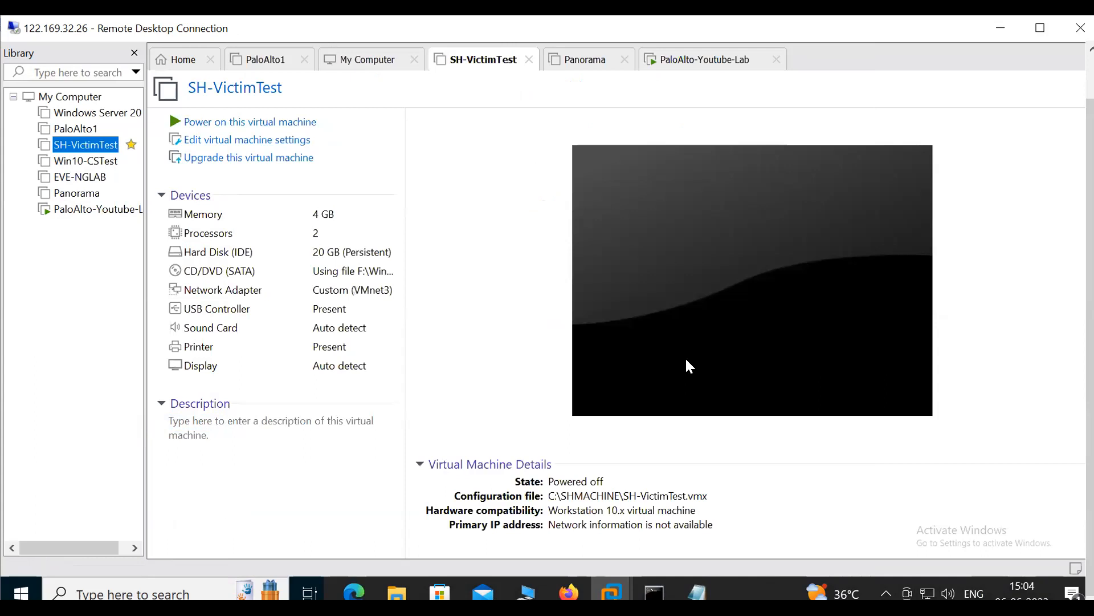
- Check the PaloAlto-Youtube-Lab console for its login prompt and DHCP-assigned management address
click(96, 209)
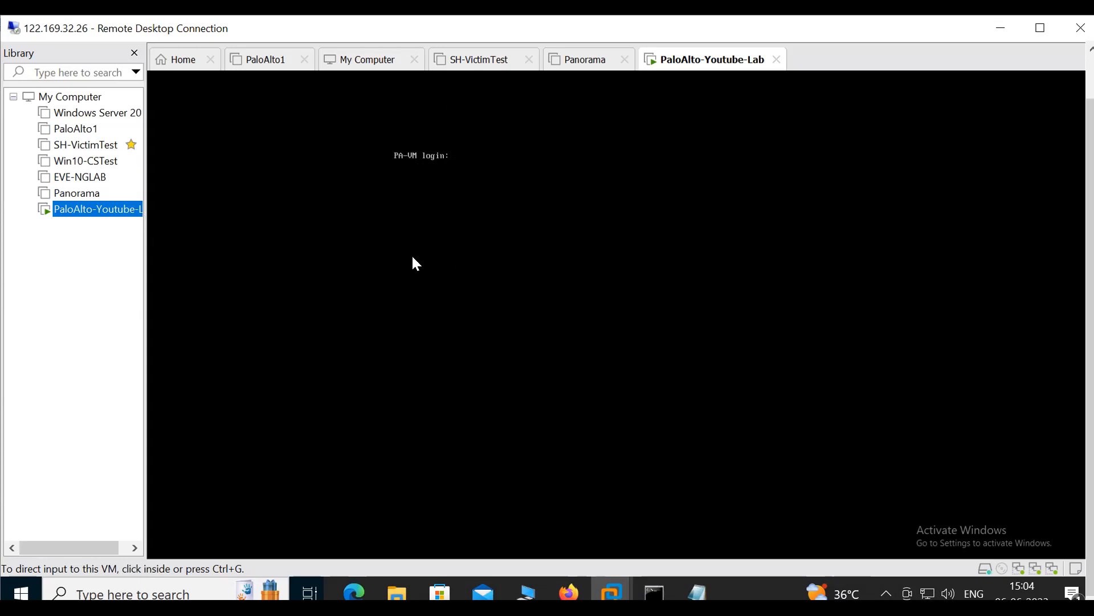
click(83, 146)
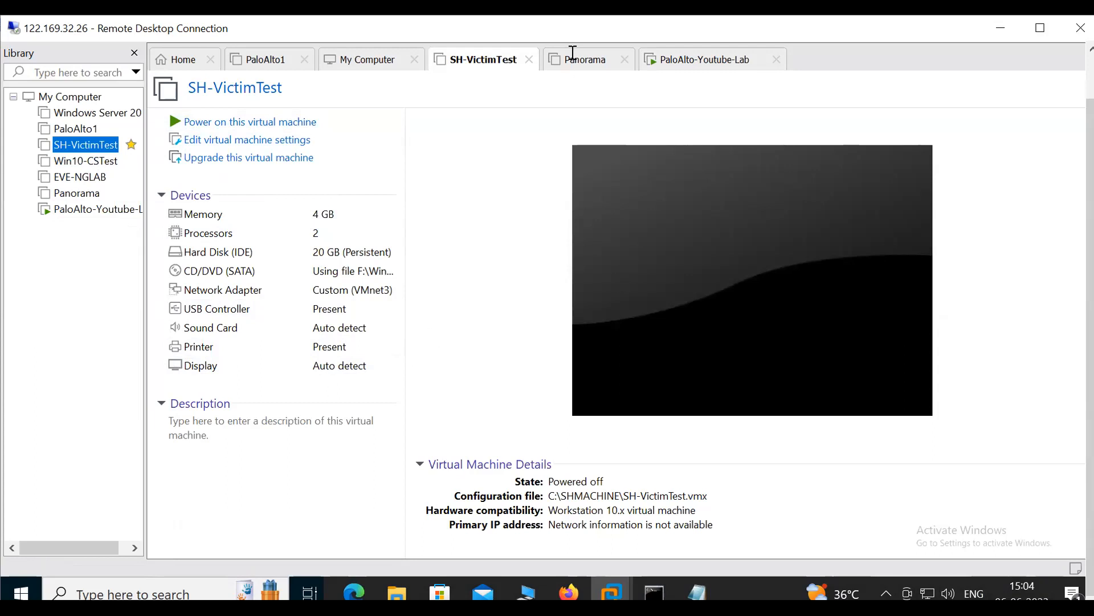
click(108, 211)
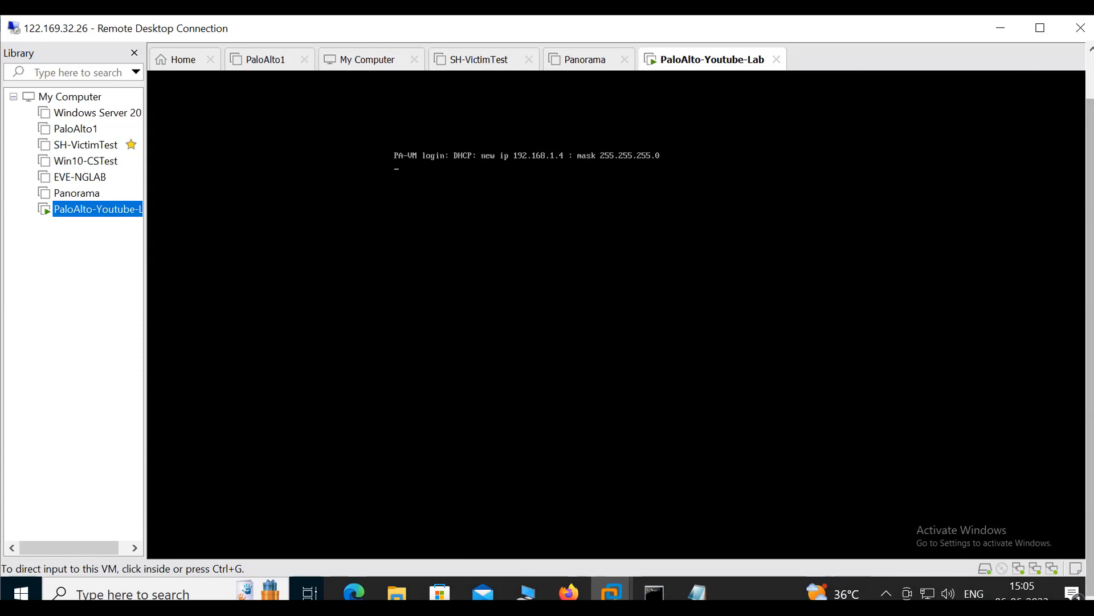
- Minimize VMware Workstation, open Google Chrome and load the firewall's management page at 192.168.1.4
click(397, 593)
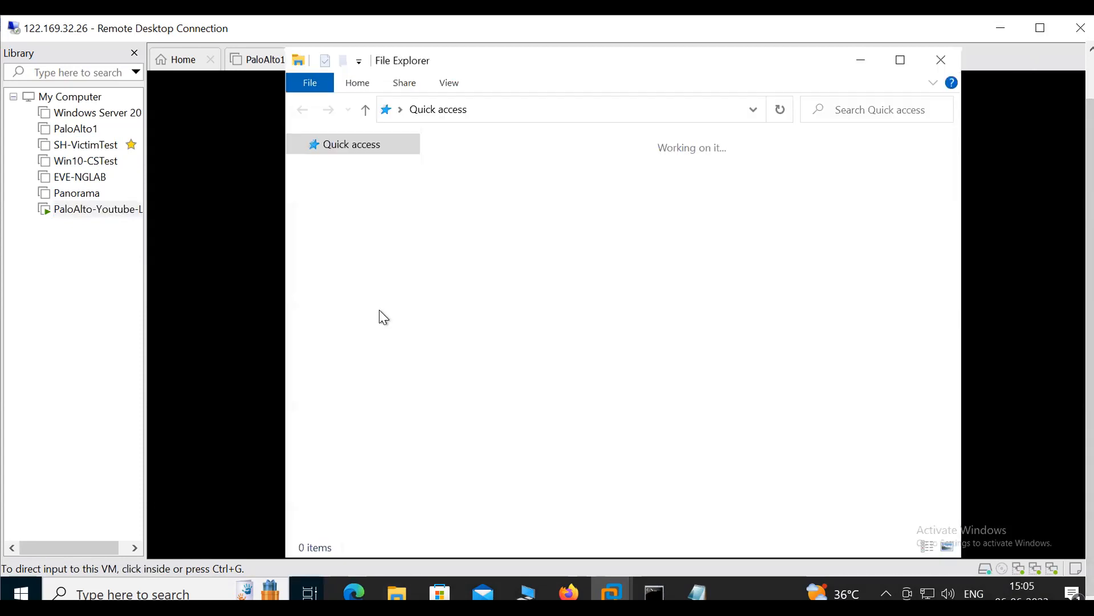
click(939, 58)
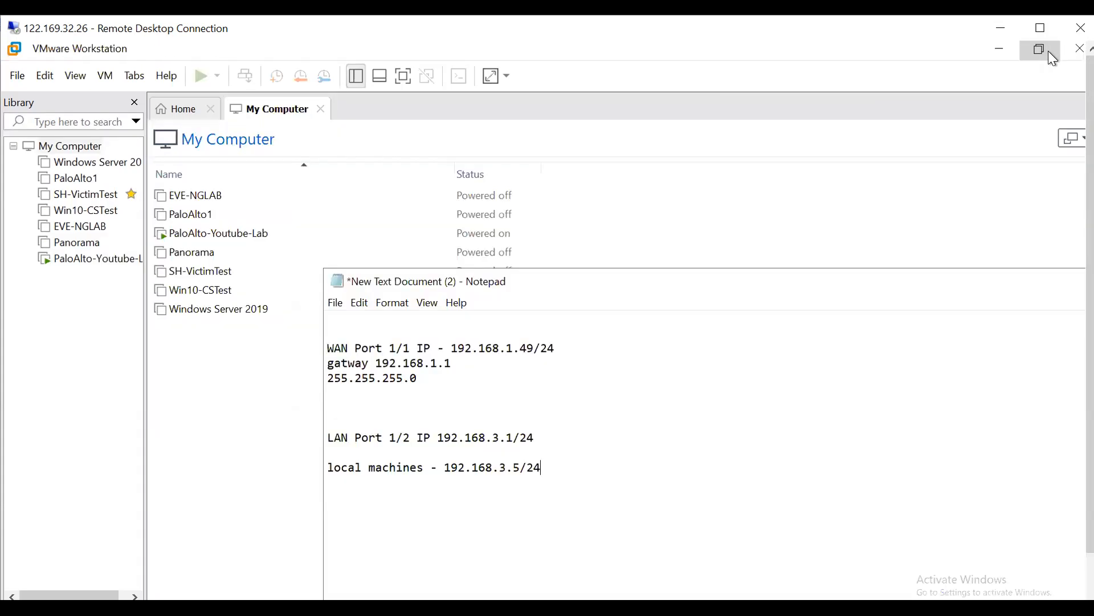
click(1003, 57)
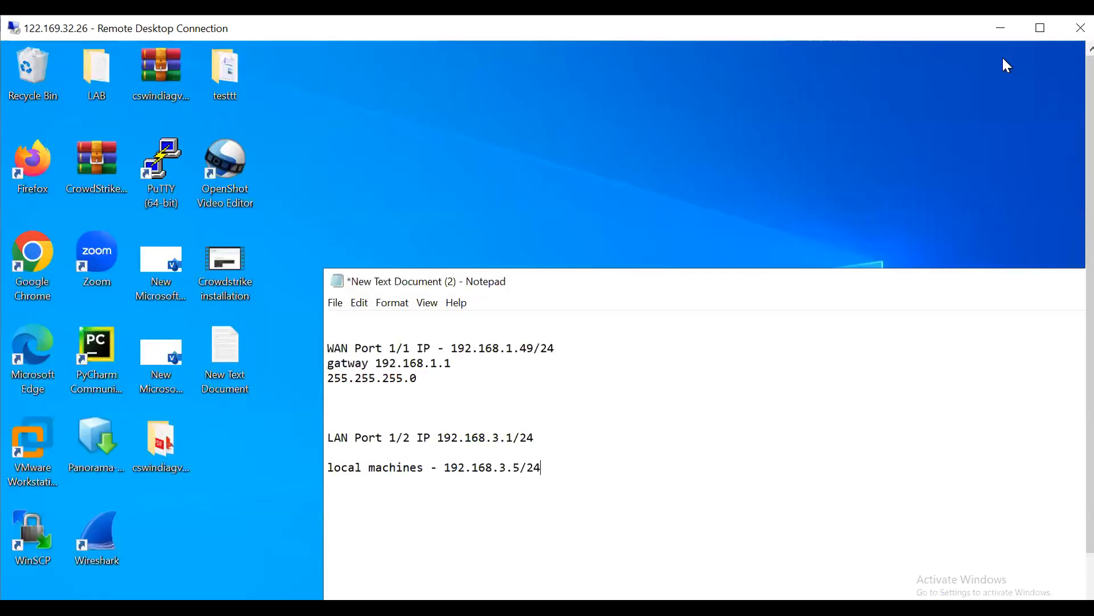
double_click(34, 269)
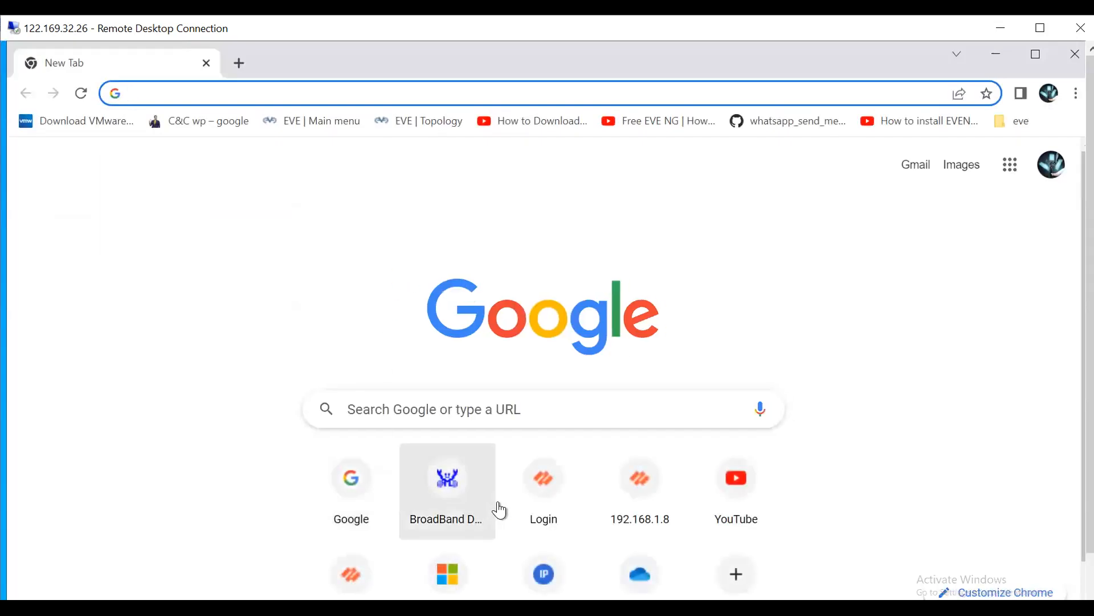
click(210, 93)
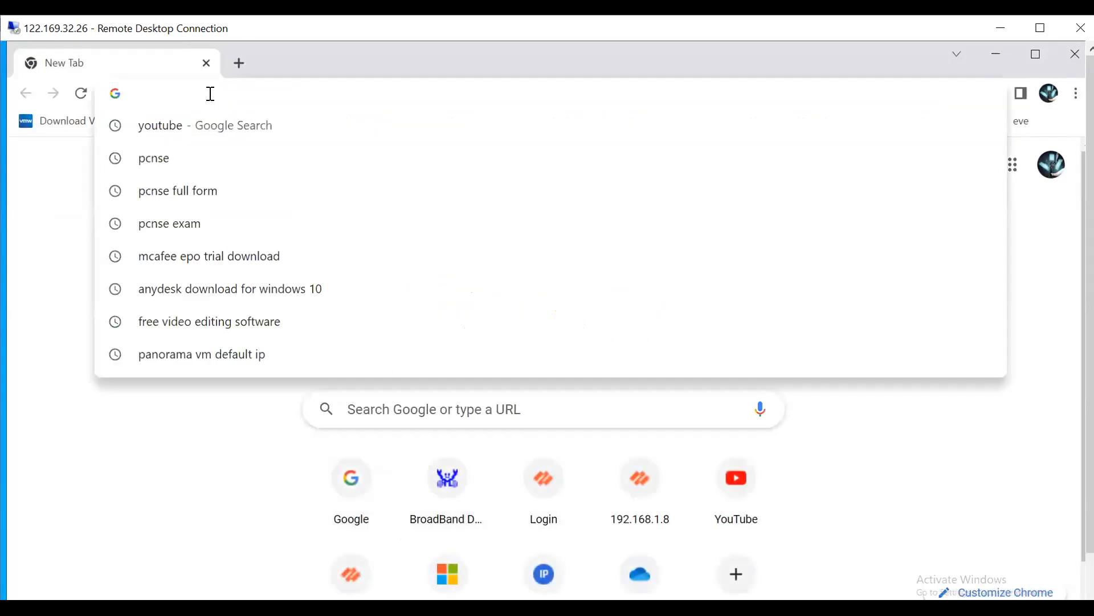
text(192.168.)
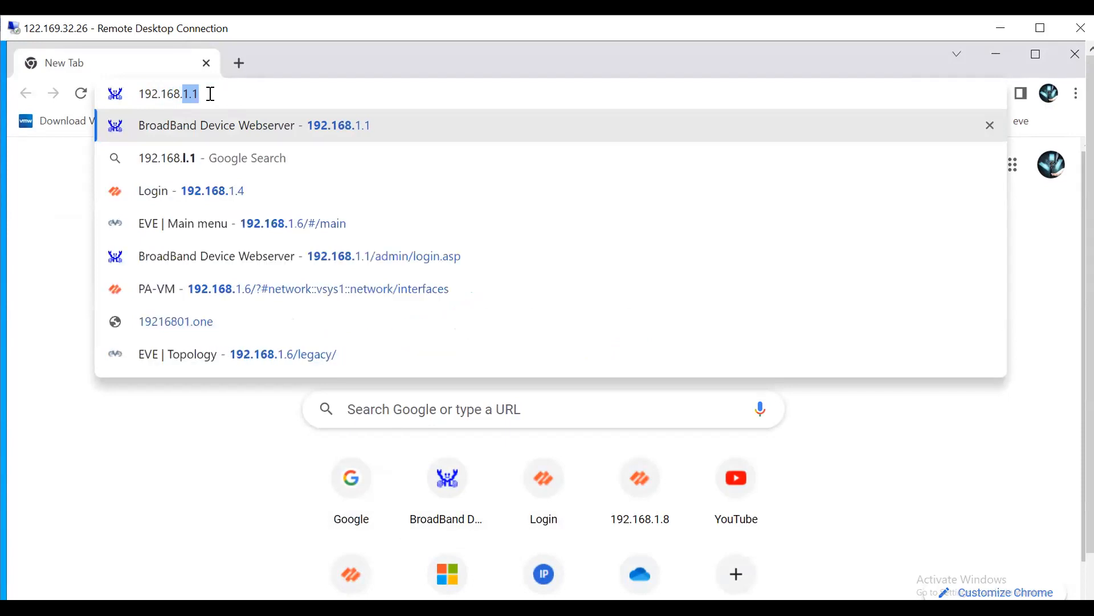
text(1.4)
key(Return)
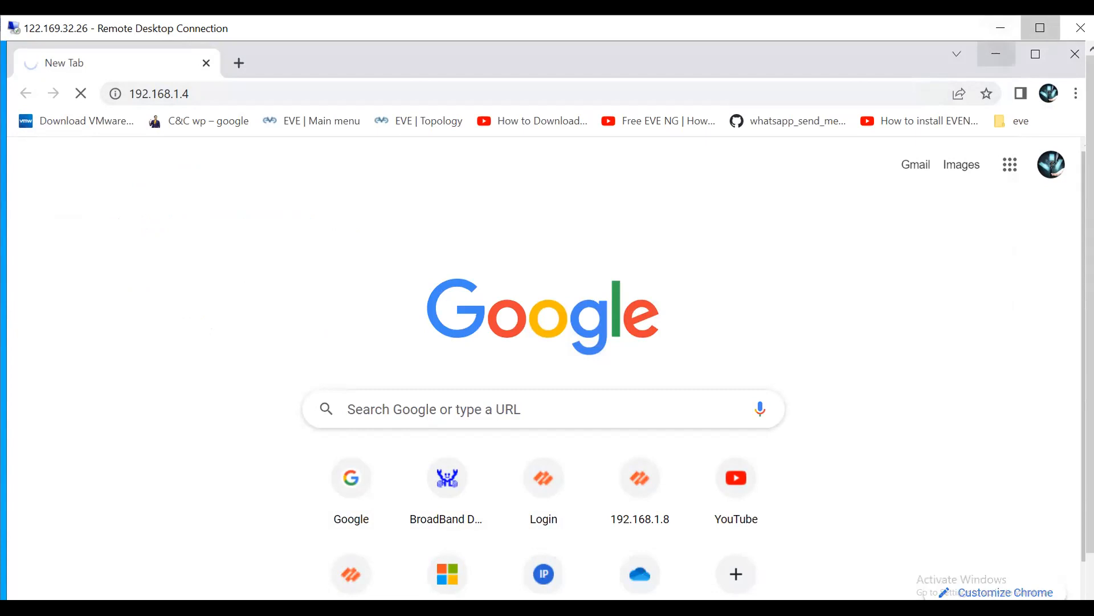
- Expand the remote desktop session to full screen and bring VMware Workstation back to the front
click(1047, 34)
mouse_move(607, 599)
click(1064, 523)
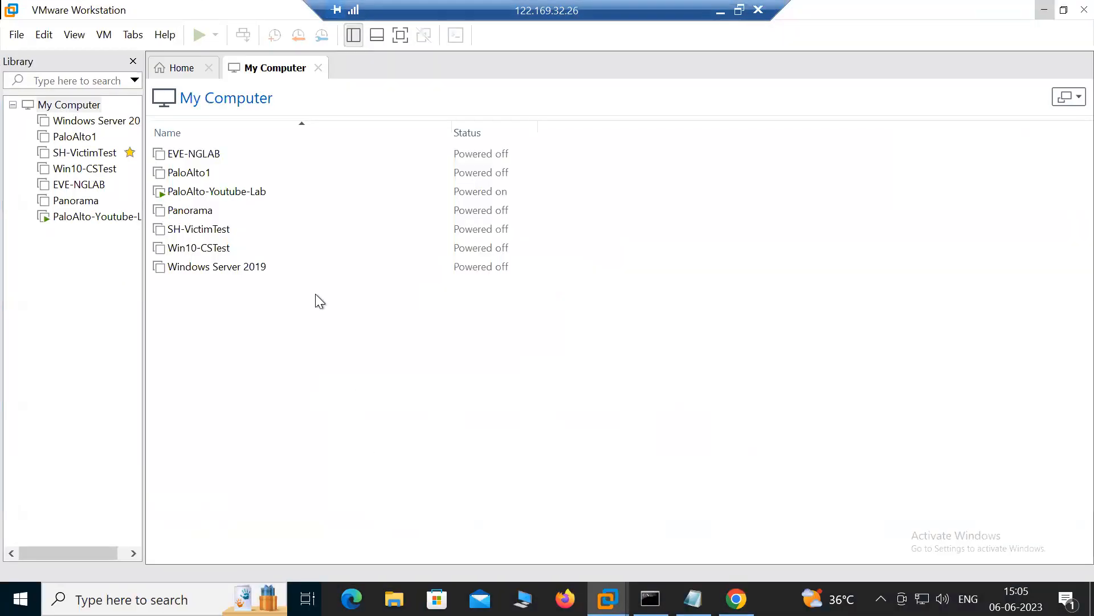
click(99, 220)
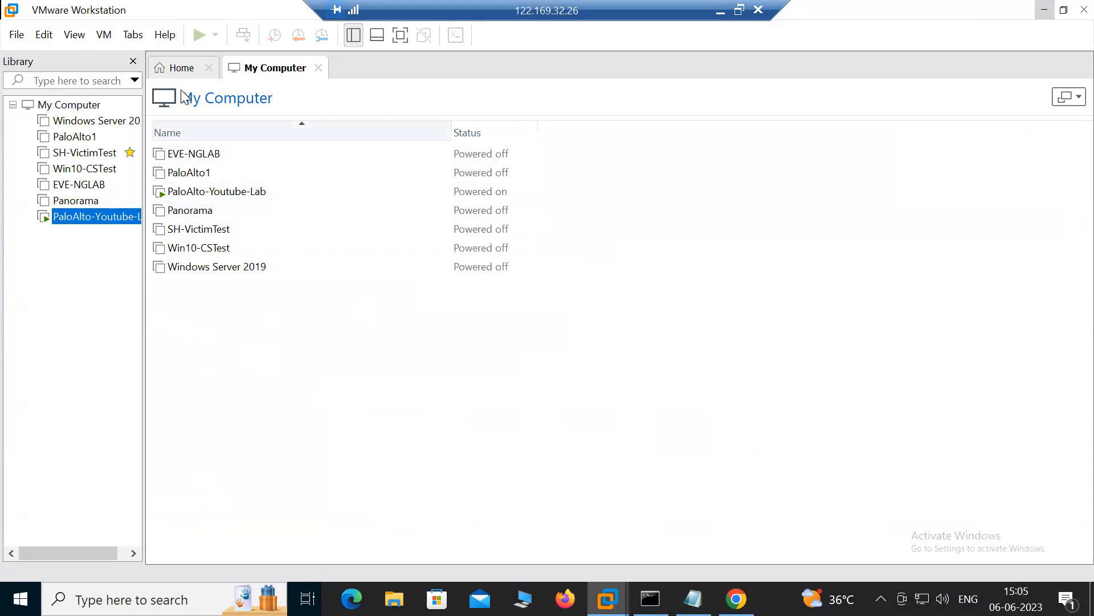
click(184, 69)
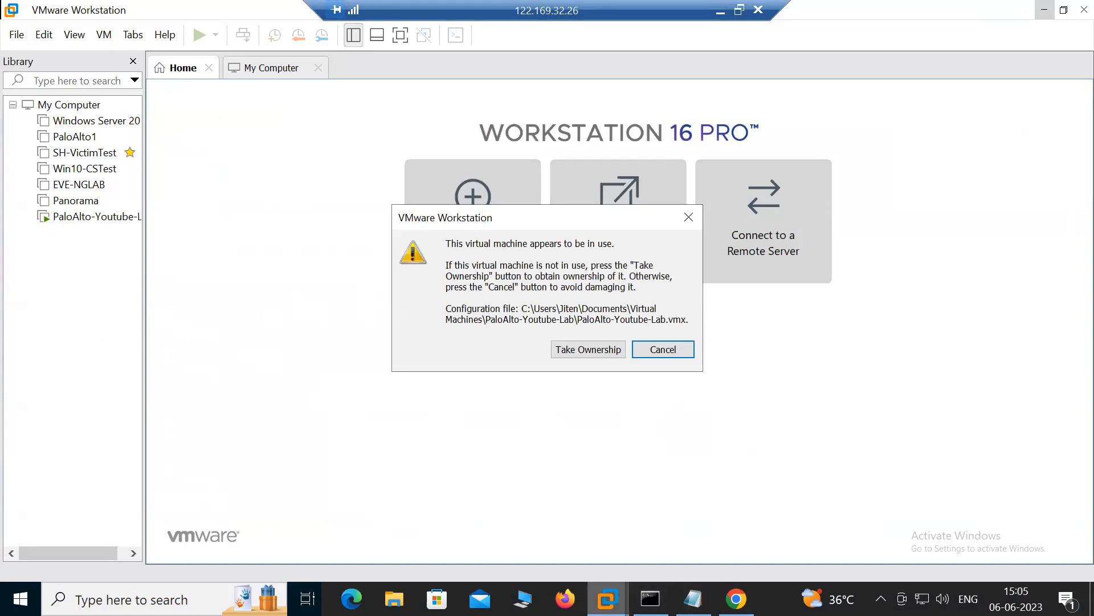
click(678, 349)
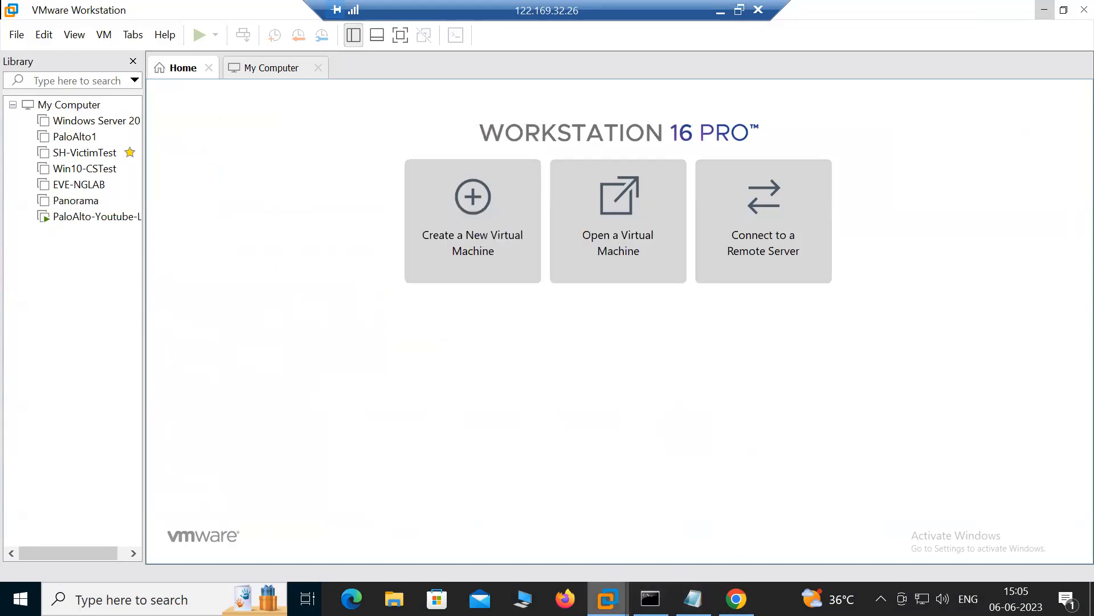
- Switch to the other VMware Workstation window and check the PaloAlto-Youtube-Lab console's login prompt
mouse_move(608, 599)
click(597, 477)
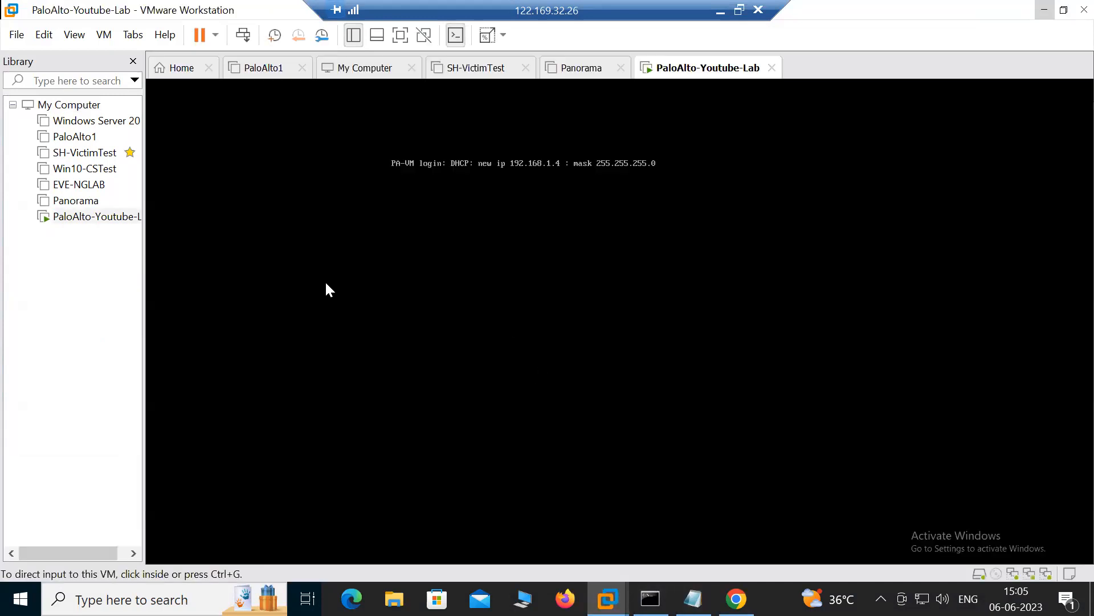
click(803, 241)
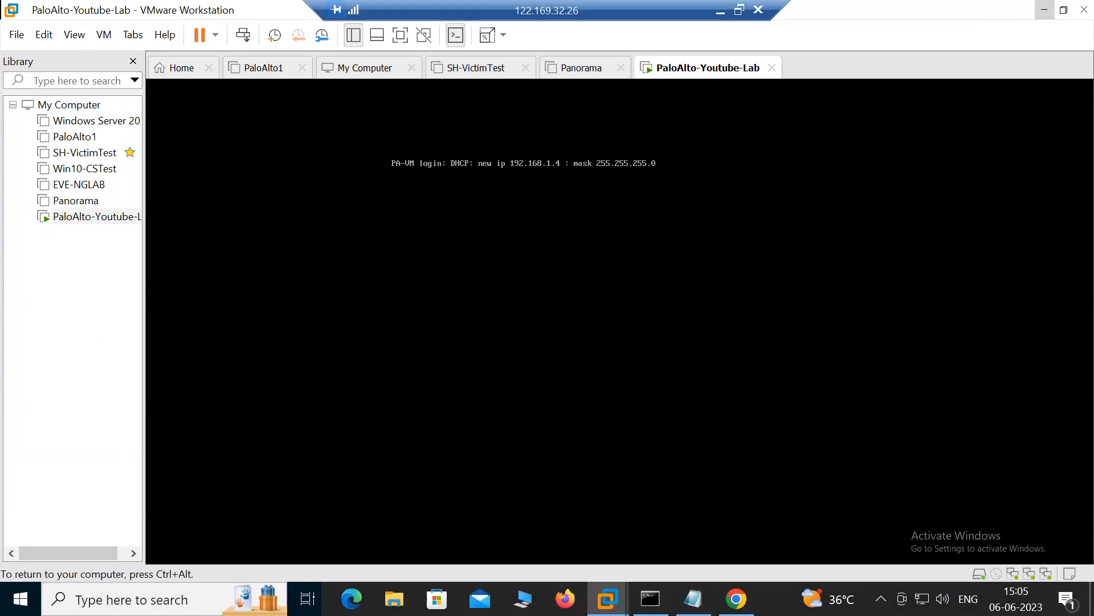
key(Return)
key(ctrl+alt)
- Check the 192.168.1.4 page in Chrome, then switch to Command Prompt and stop the continuous ping
click(736, 598)
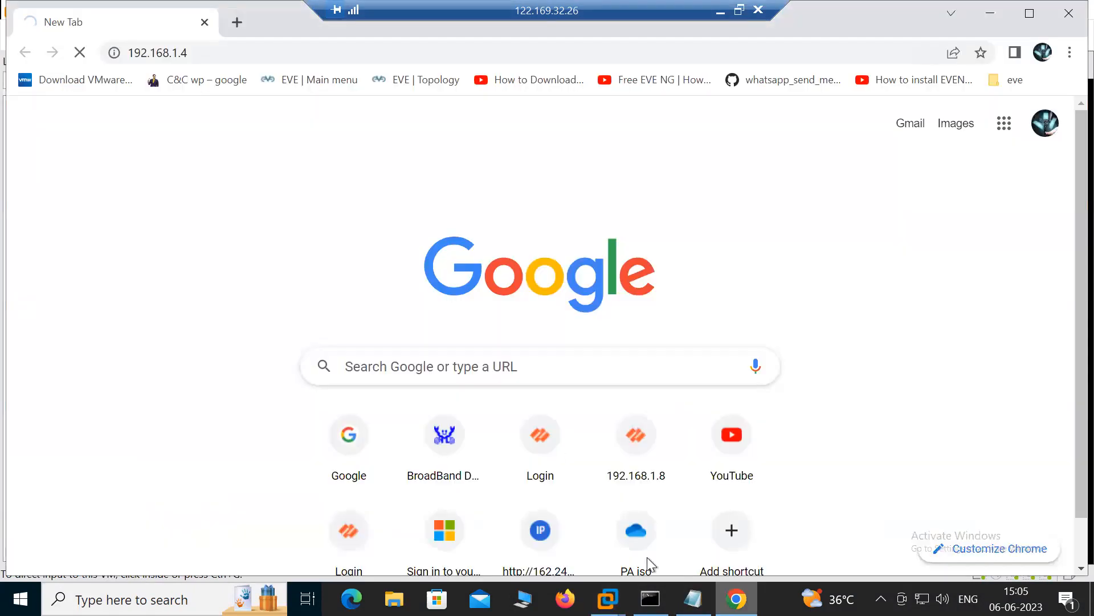
click(183, 53)
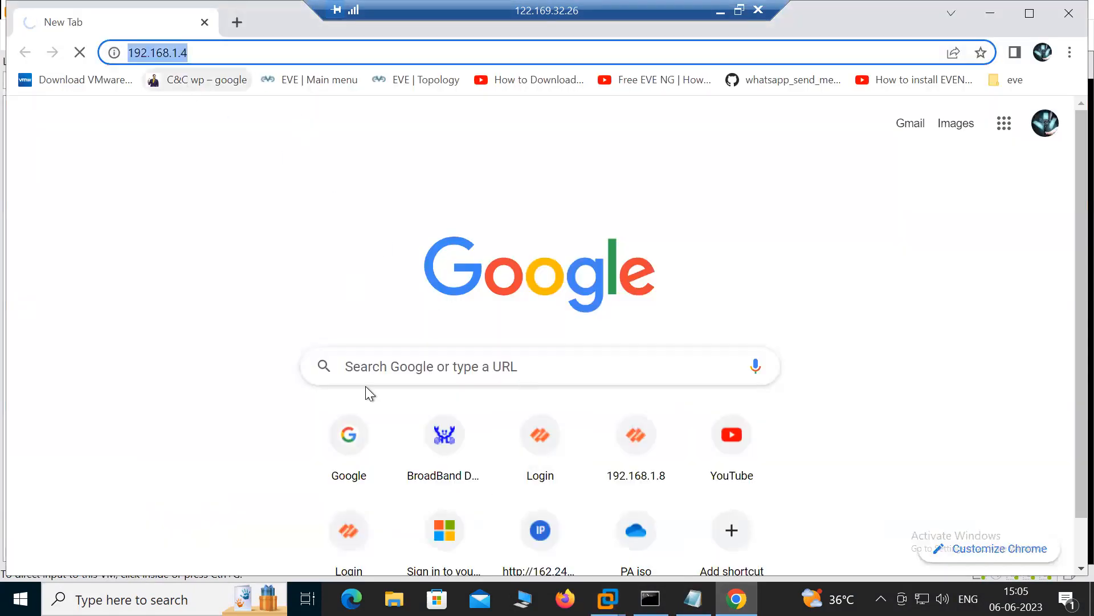
click(651, 598)
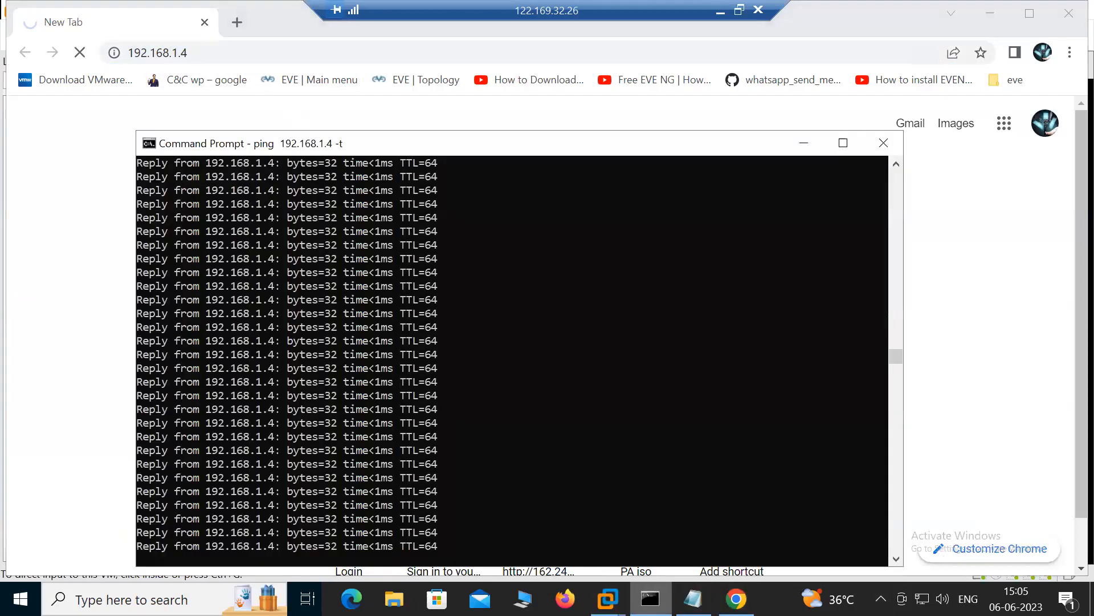
click(566, 394)
key(ctrl+c)
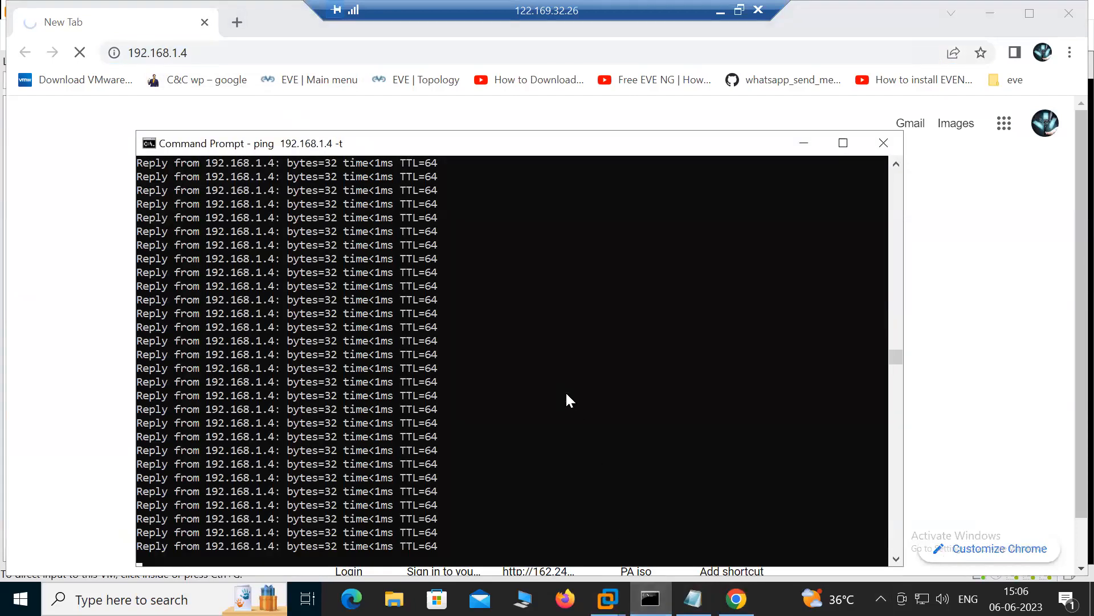
key(ctrl+c)
key(ctrl+x)
key(Return)
key(Return)
key(Return)
key(Return)
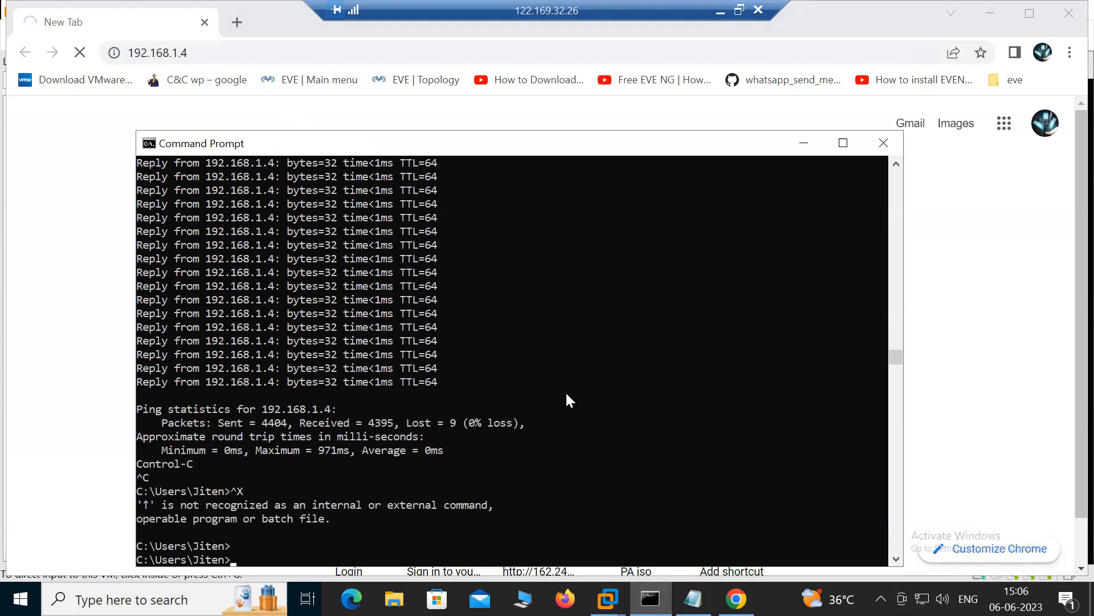
- Ping the firewall at 192.168.1.4 and minimize Command Prompt
text(pin)
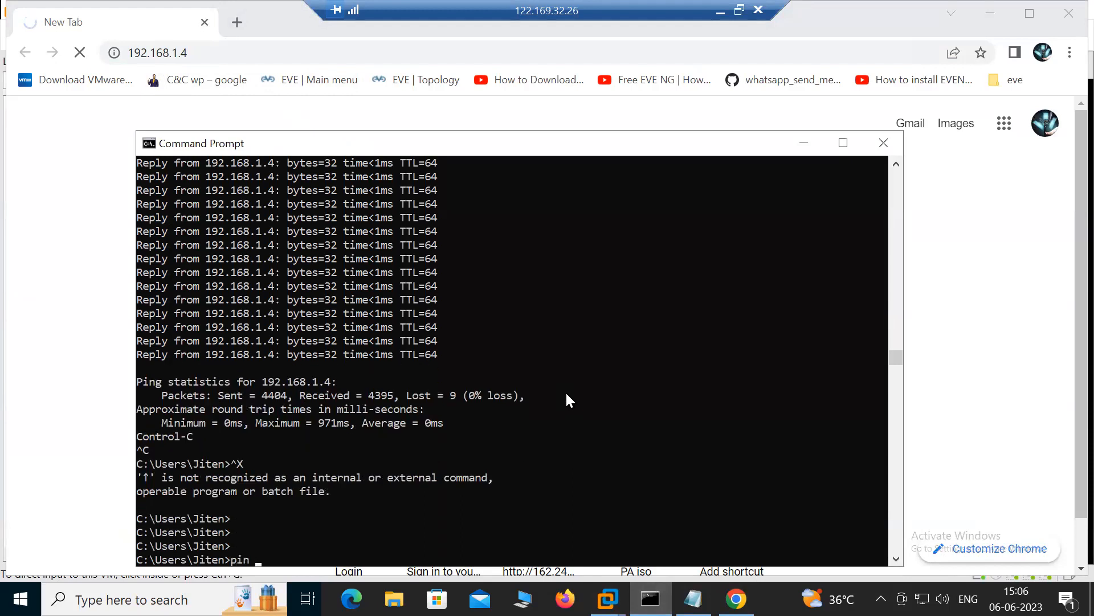
text(g 192.168.1.4)
key(Return)
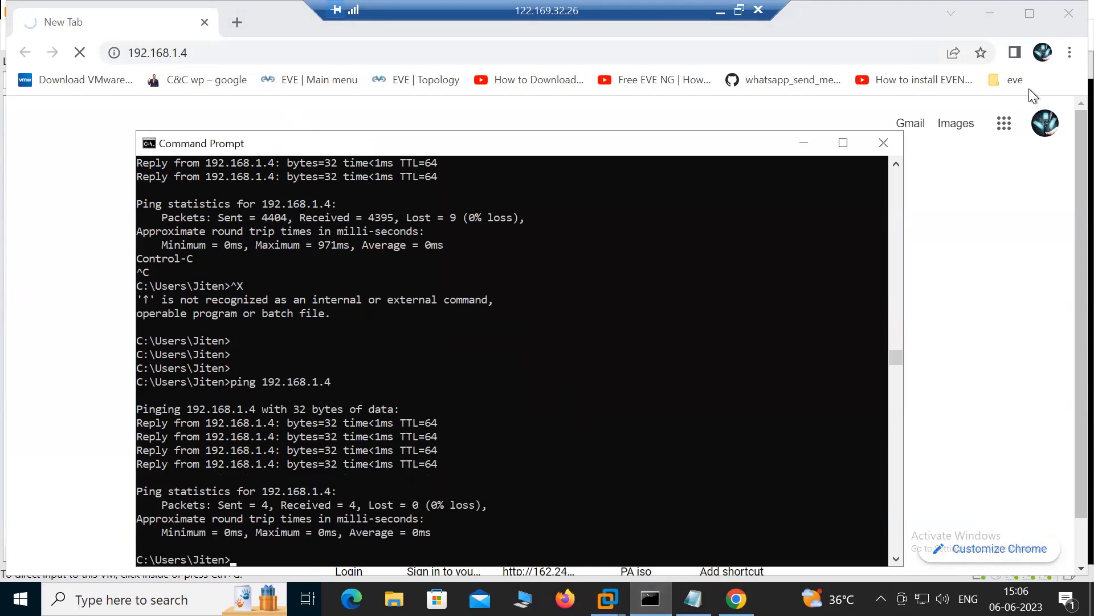
click(804, 143)
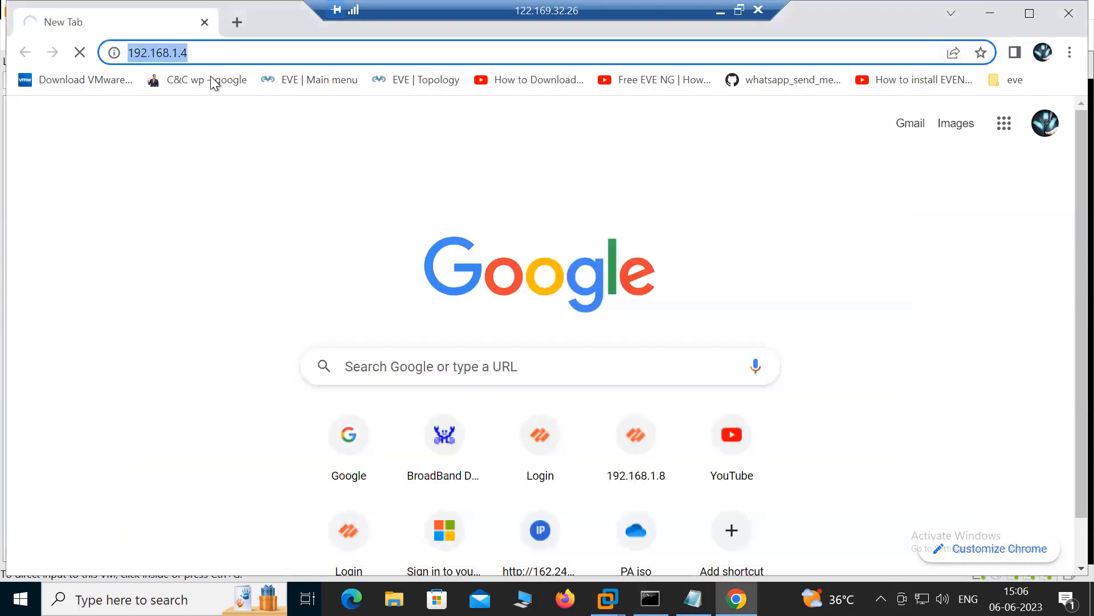
click(208, 57)
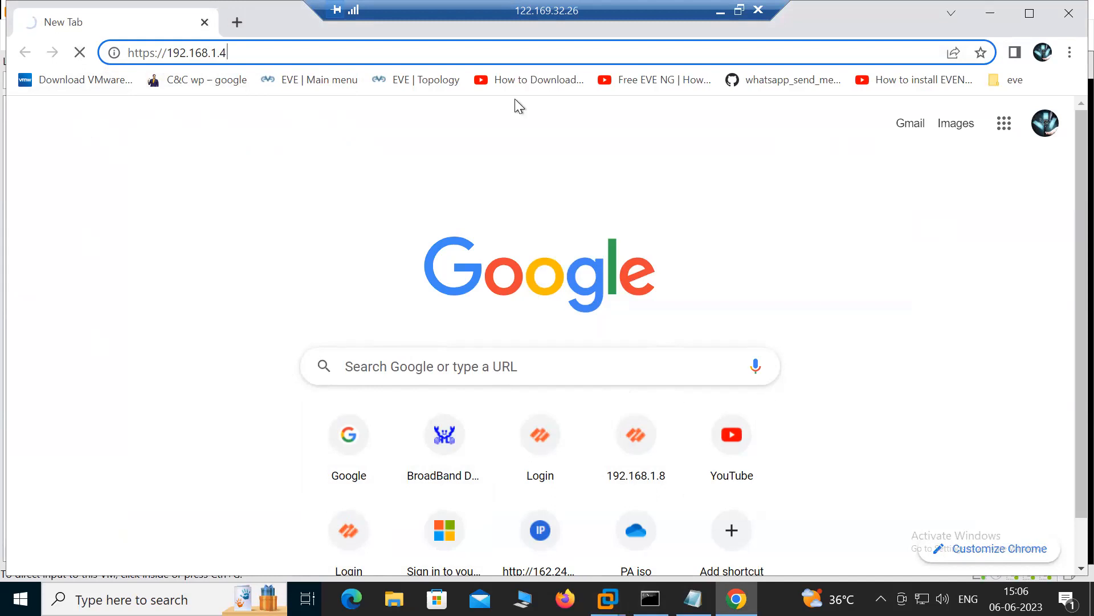
scroll(354, 251, down, 1)
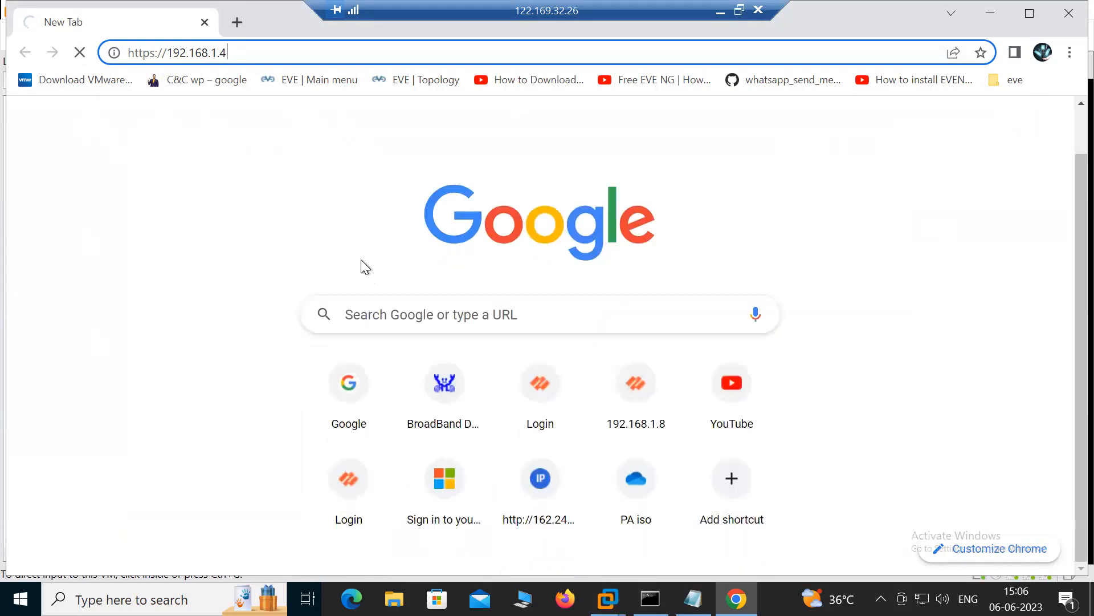
scroll(362, 261, up, 1)
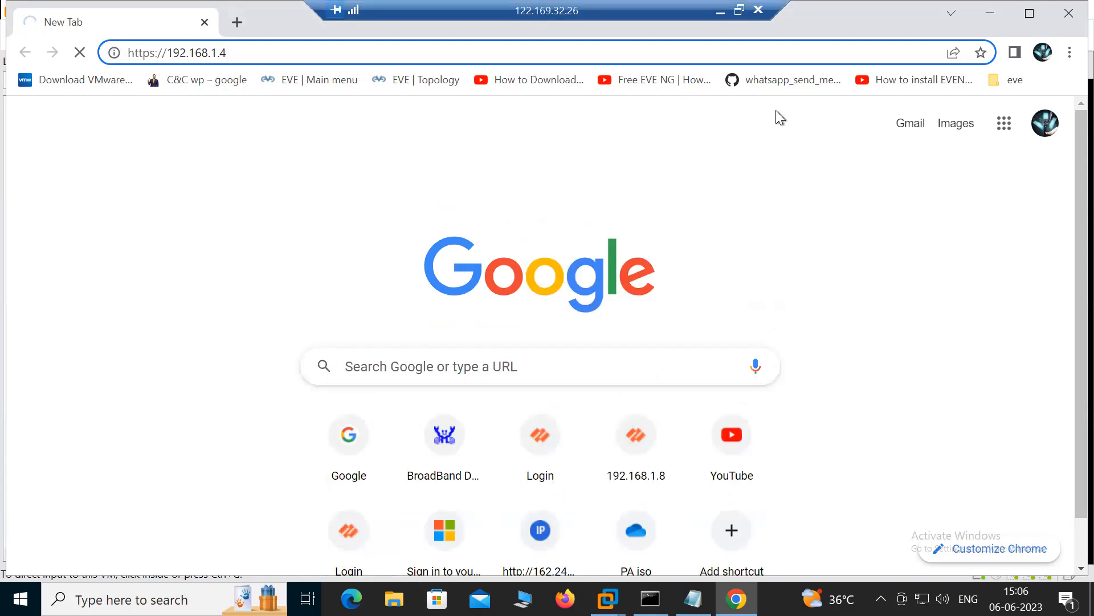
click(1024, 13)
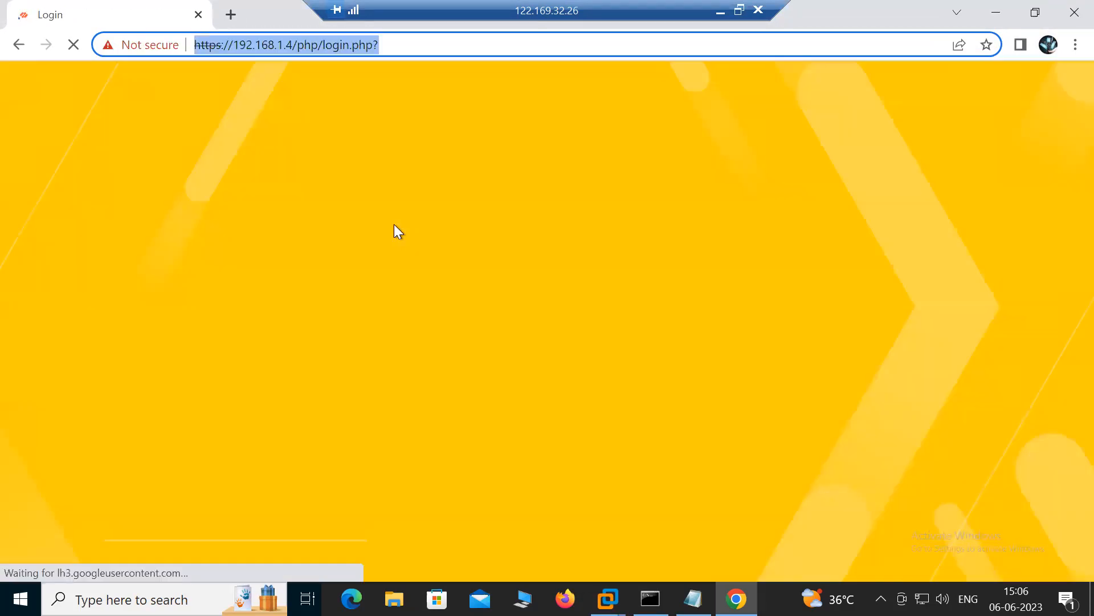
click(162, 286)
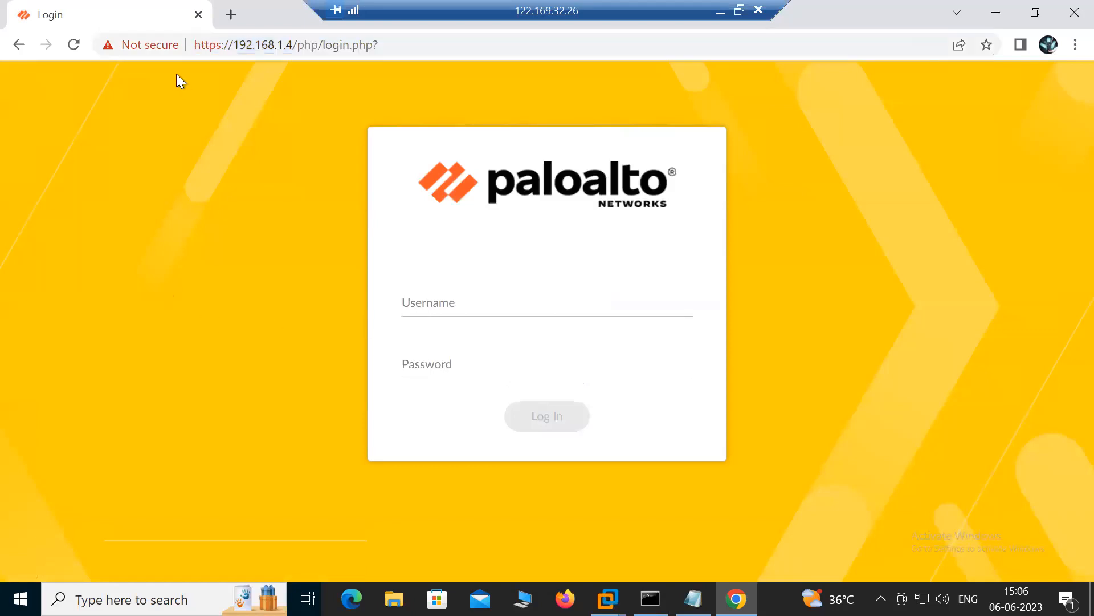
click(425, 46)
click(275, 272)
- Log in to the firewall's web interface as admin with the account password
click(523, 297)
text(admin)
key(Tab)
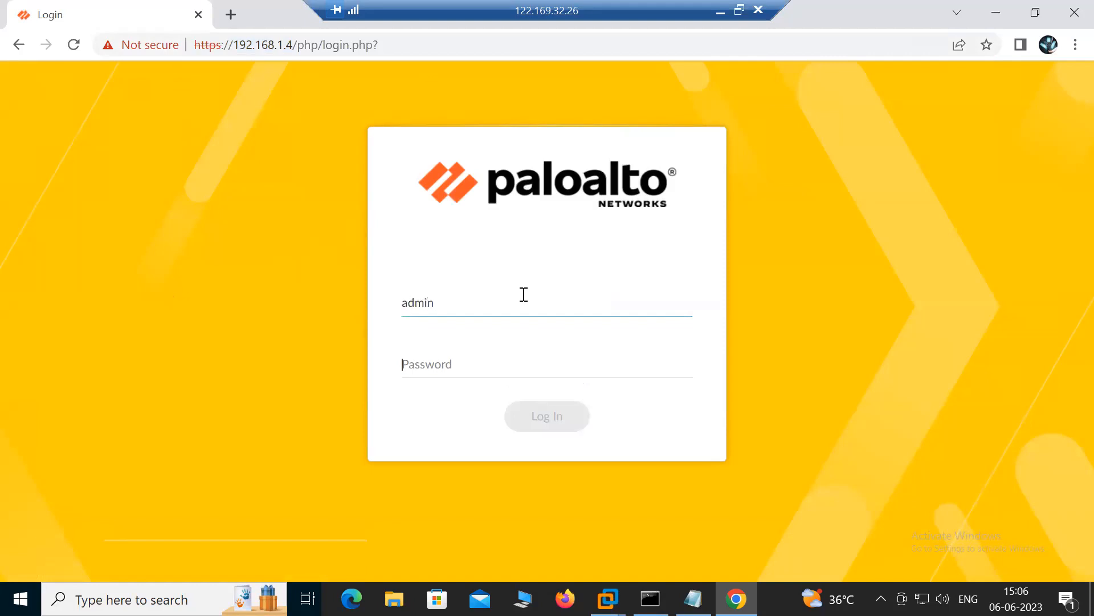
text(••••••••)
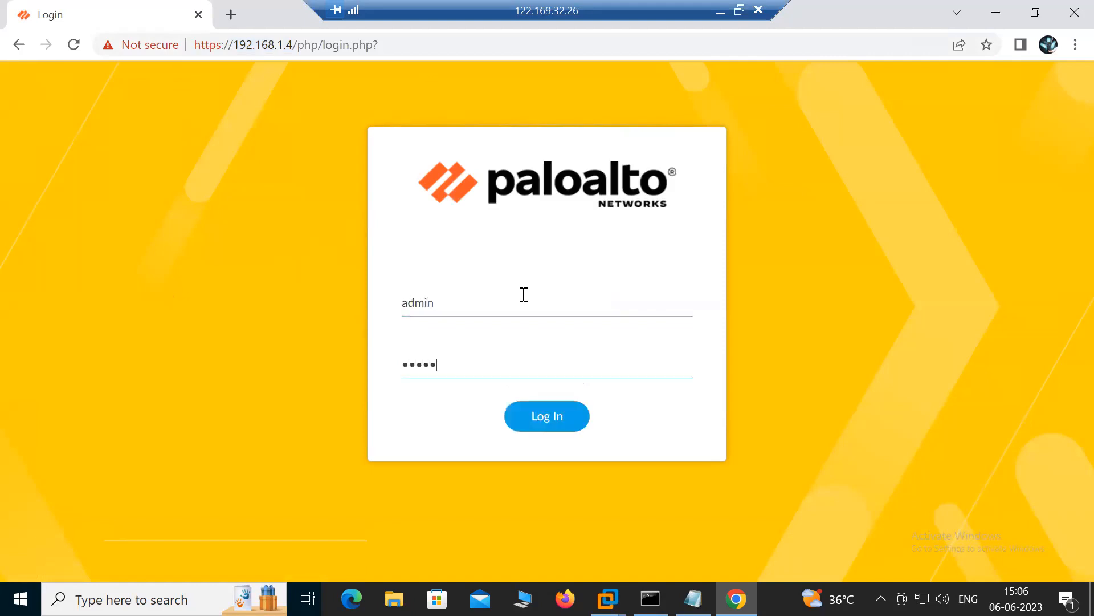
text(•)
key(Return)
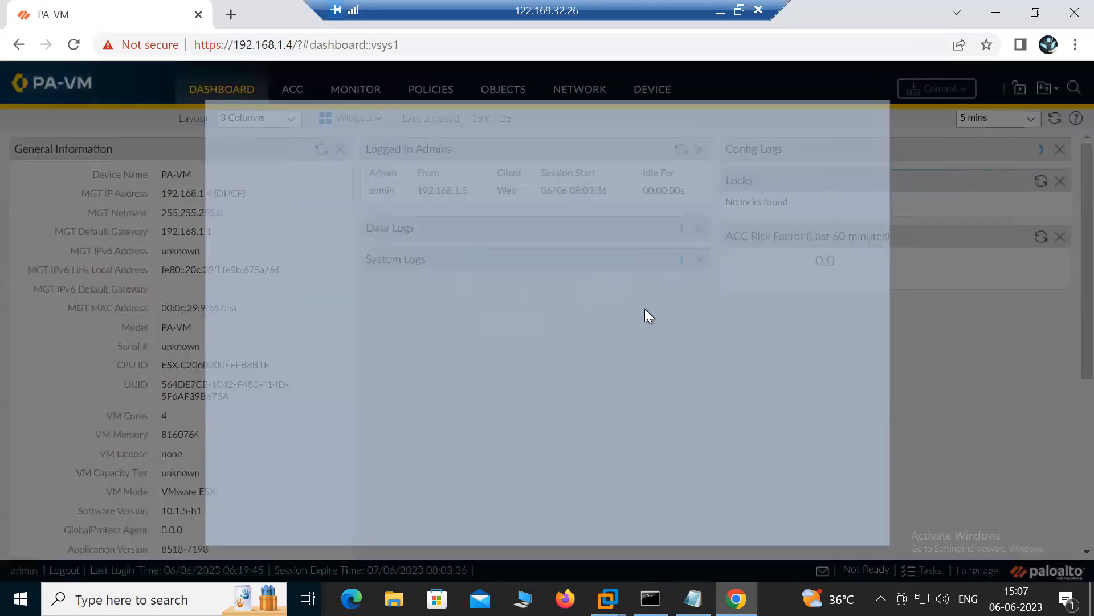
- Close the Welcome release notes and postpone the telemetry data collection decision
scroll(711, 290, down, 10)
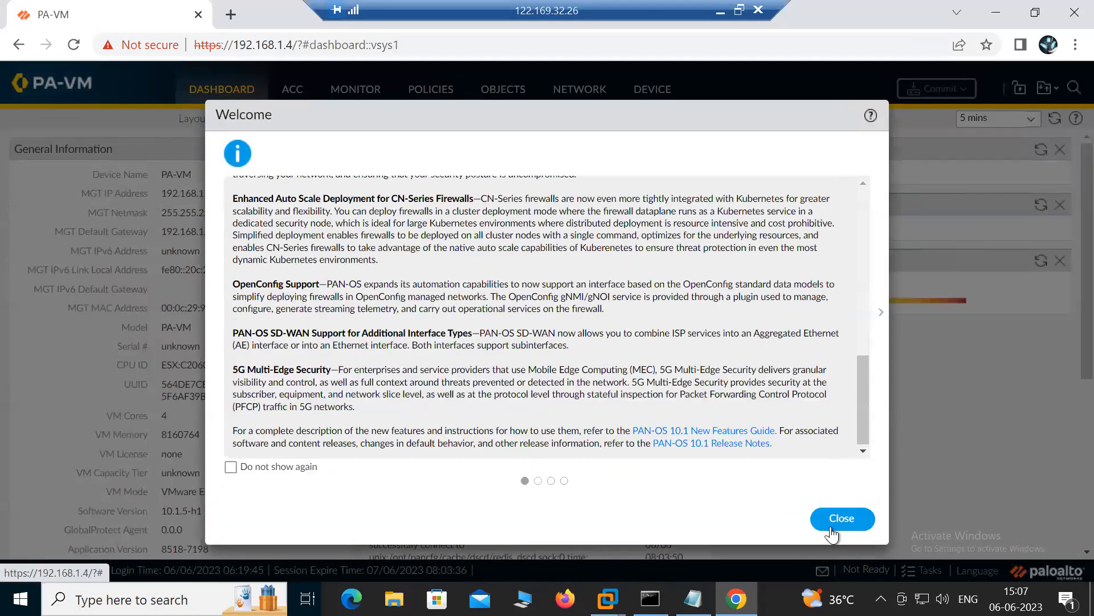
click(834, 527)
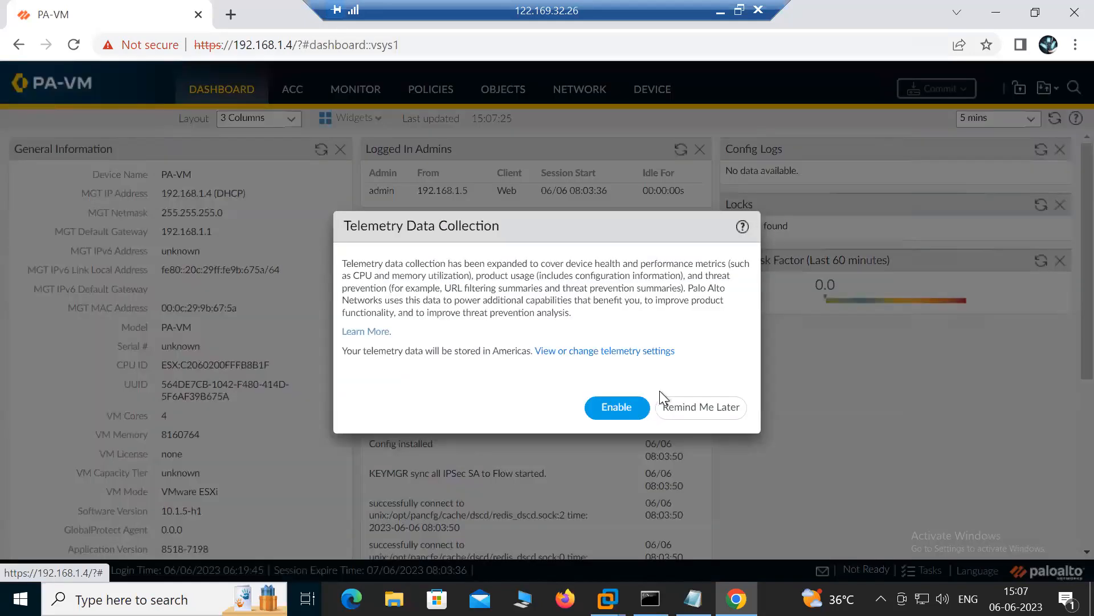
click(724, 408)
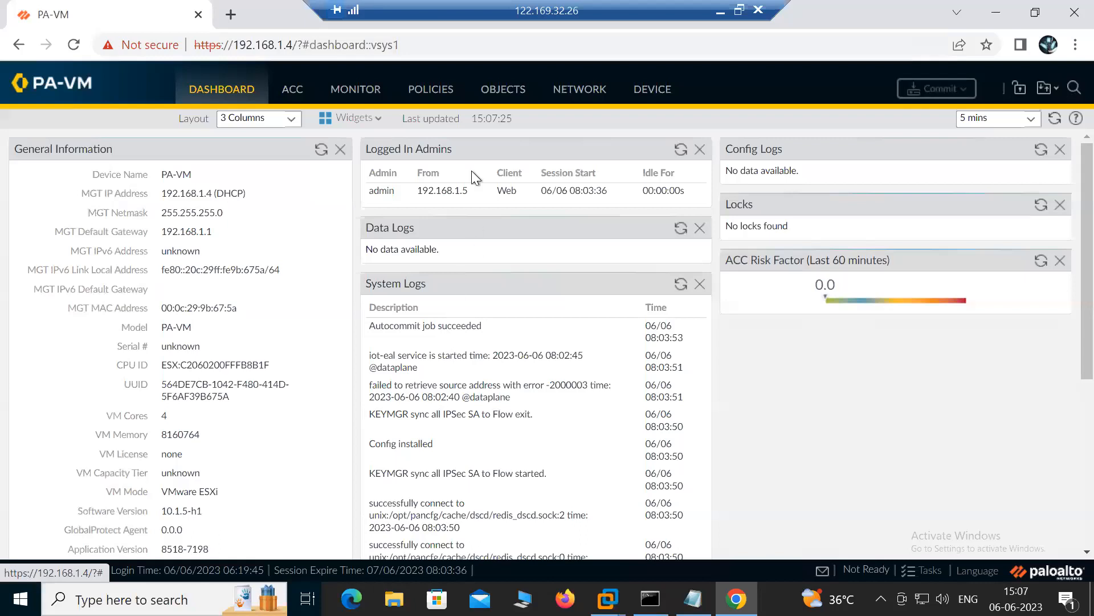
- Show the firewall's Ethernet interface list and view ethernet1/1's settings without changing them
click(587, 91)
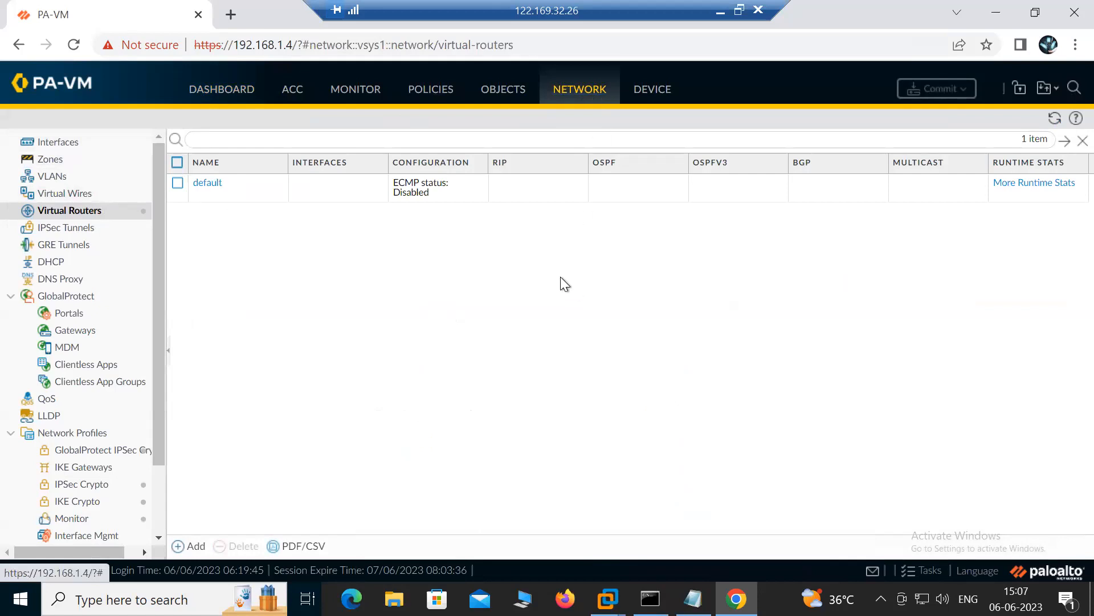
click(67, 144)
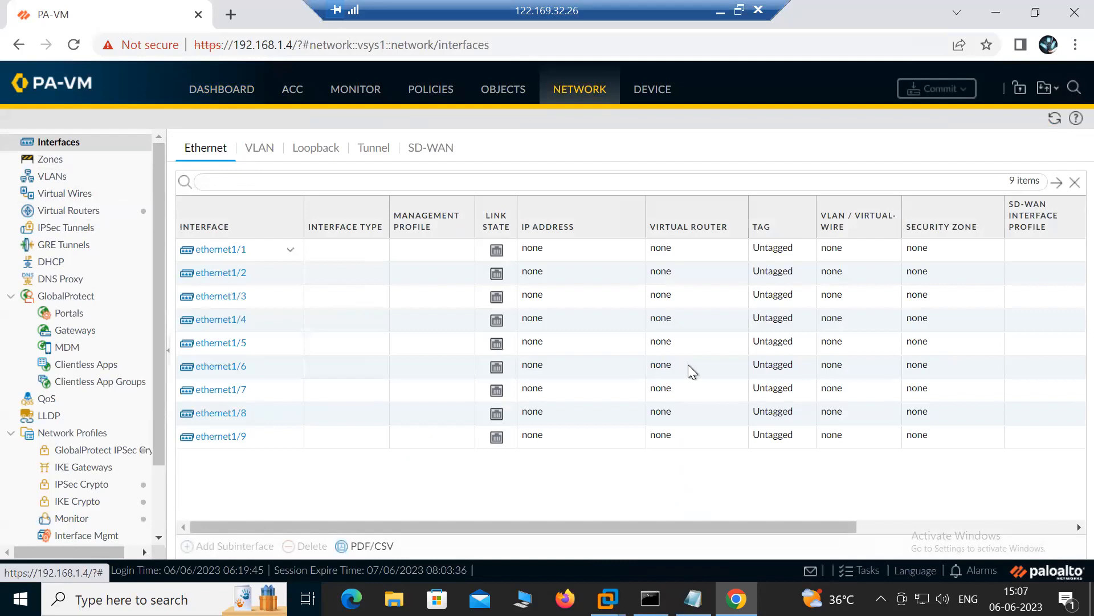
click(227, 253)
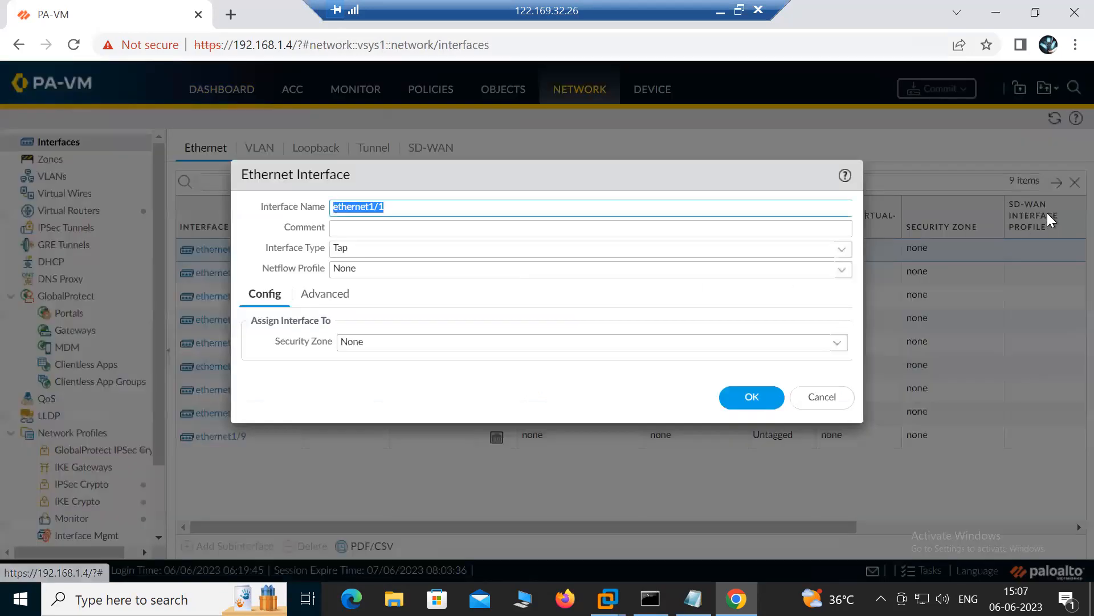
click(825, 398)
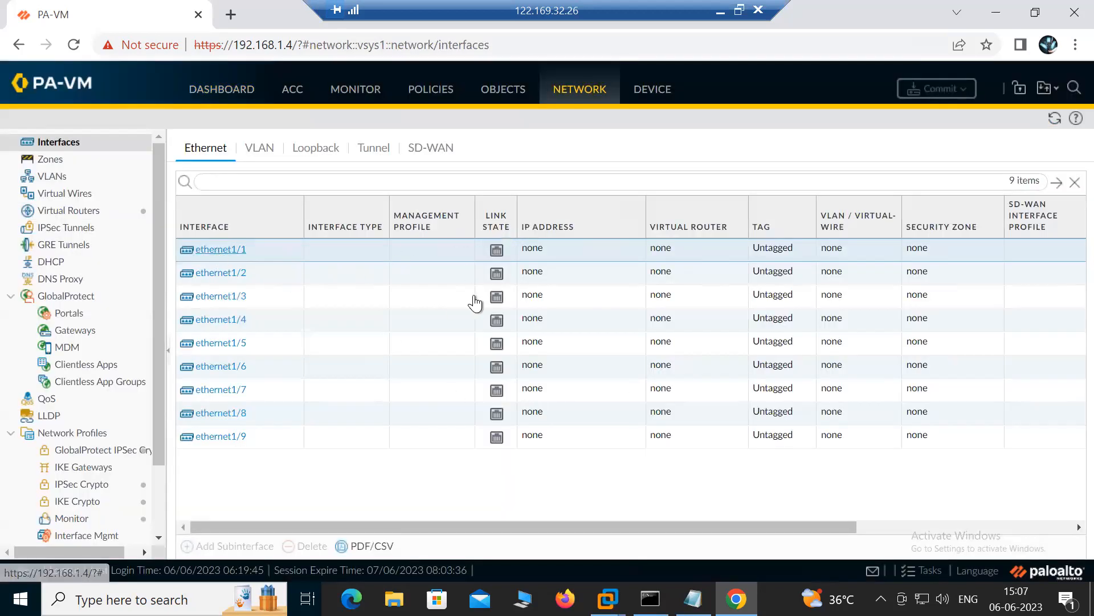
- Give ethernet1/1 the comment "This will for WAN" and set its interface type to Layer3
click(224, 251)
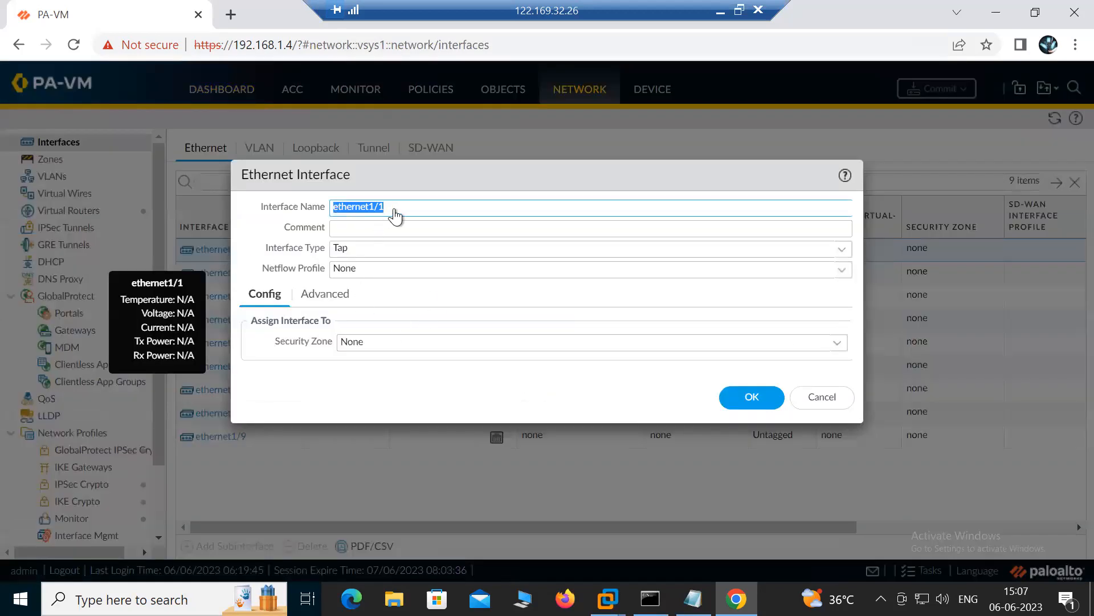
click(548, 228)
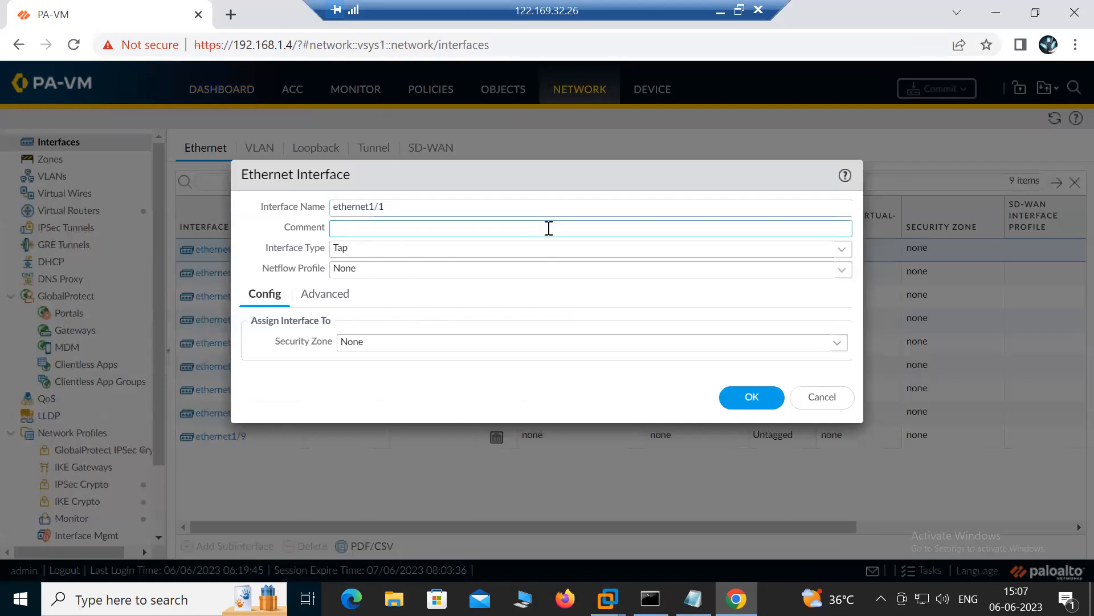
text(This will for WAN)
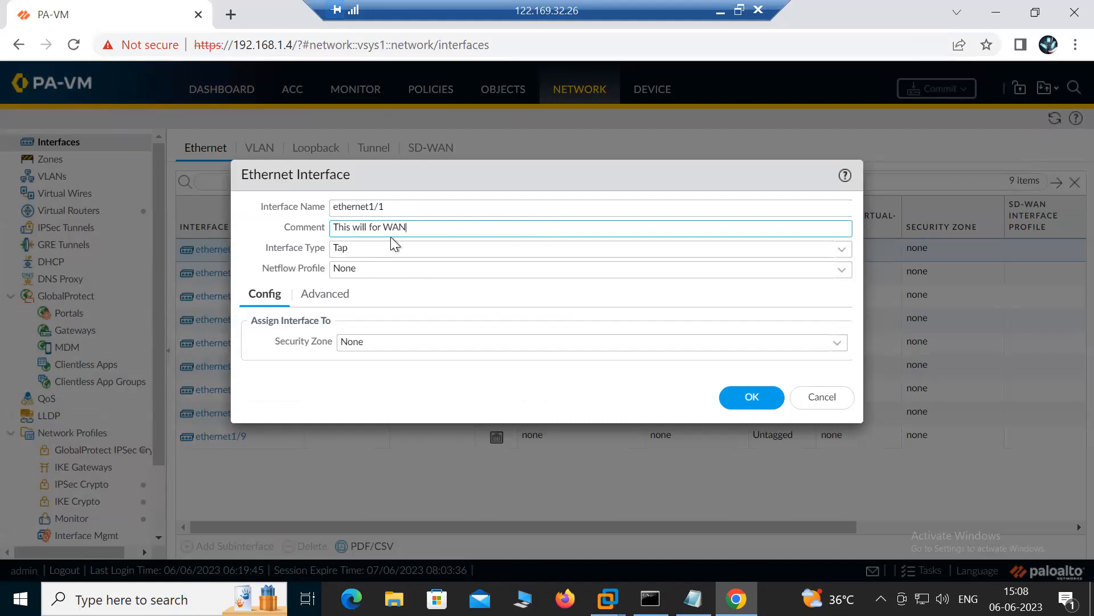
click(842, 251)
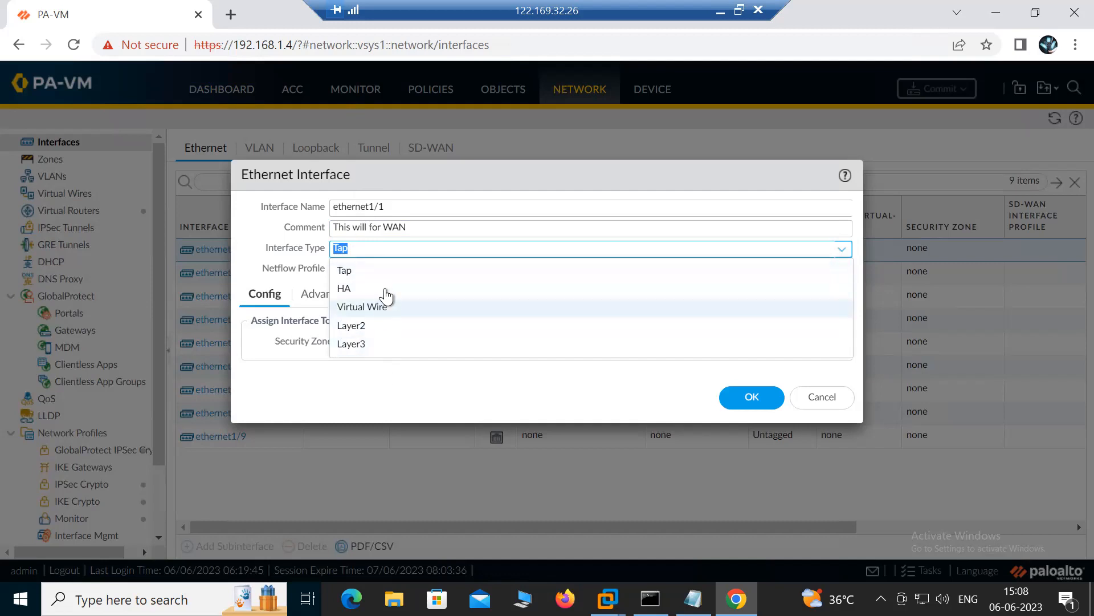
click(379, 344)
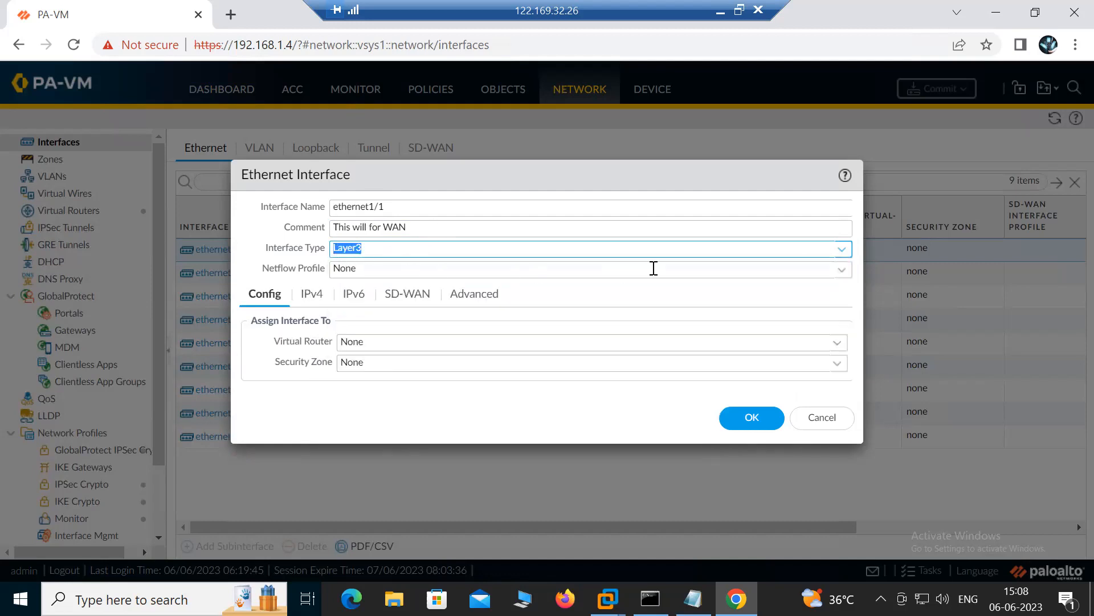
- Assign the static IPv4 address 192.168.1.49/24 to ethernet1/1 and save the interface
click(311, 297)
click(265, 475)
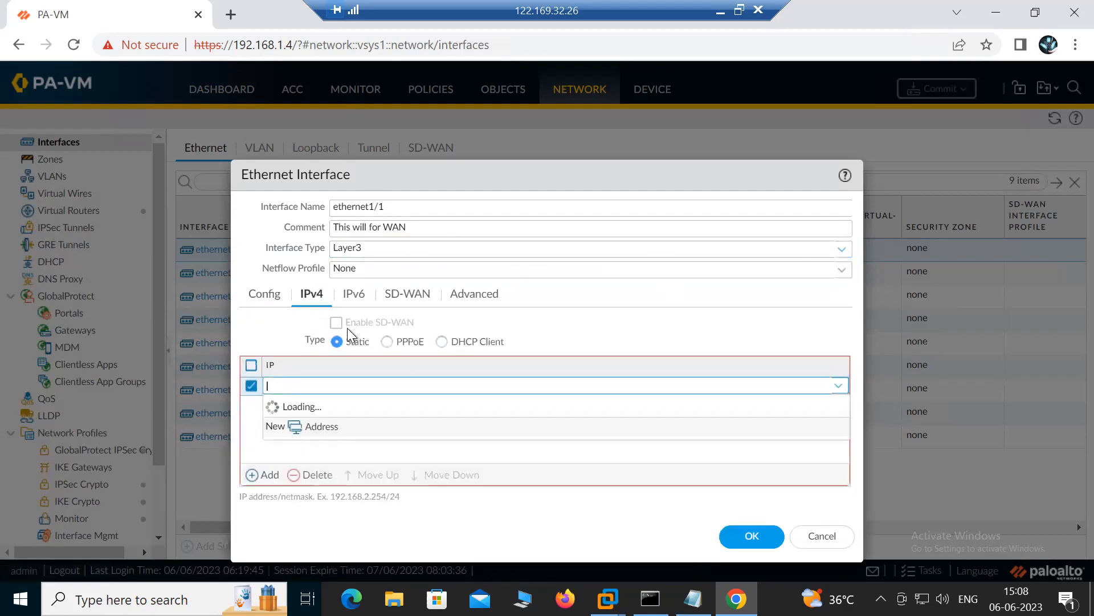
text(192)
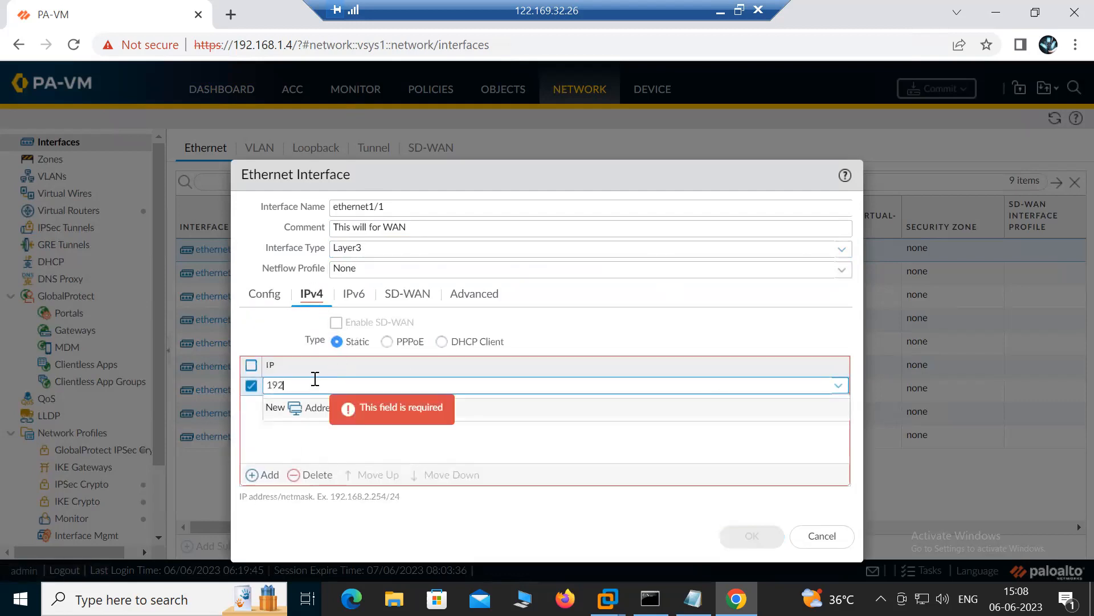
text(.168.1.49/24)
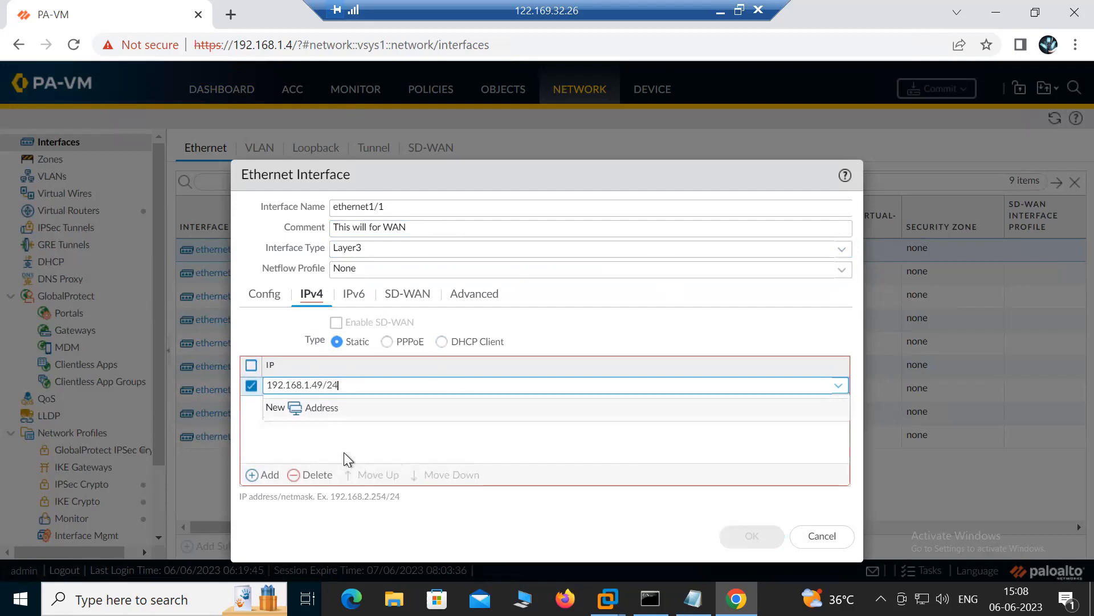
click(339, 437)
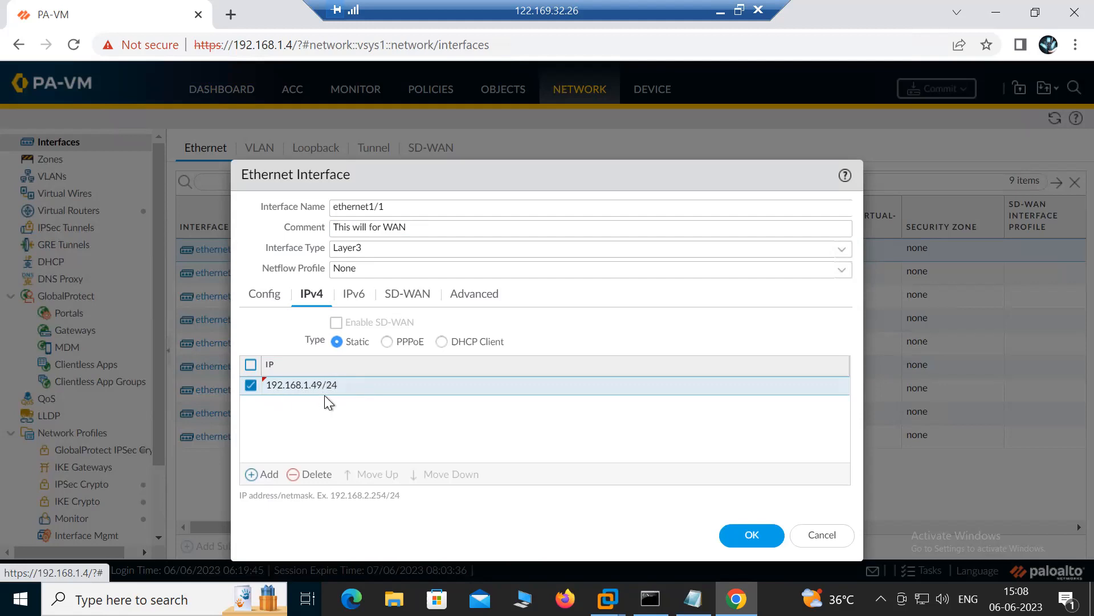
click(775, 536)
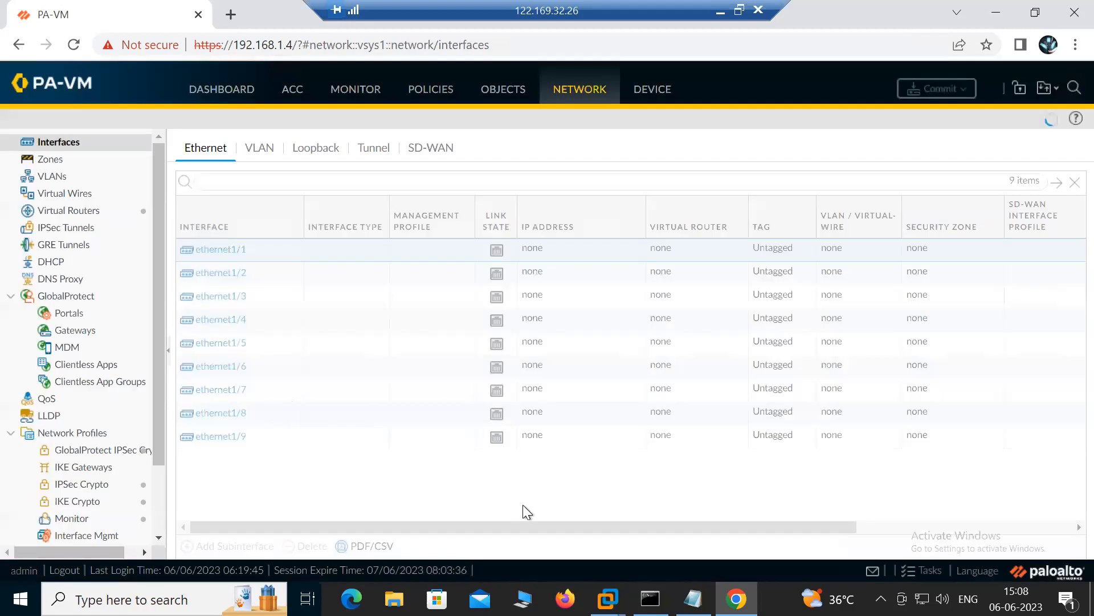
- Review the WAN port, gateway and LAN port addresses in the Notepad notes, then return to the firewall's interface list
key(alt+Tab)
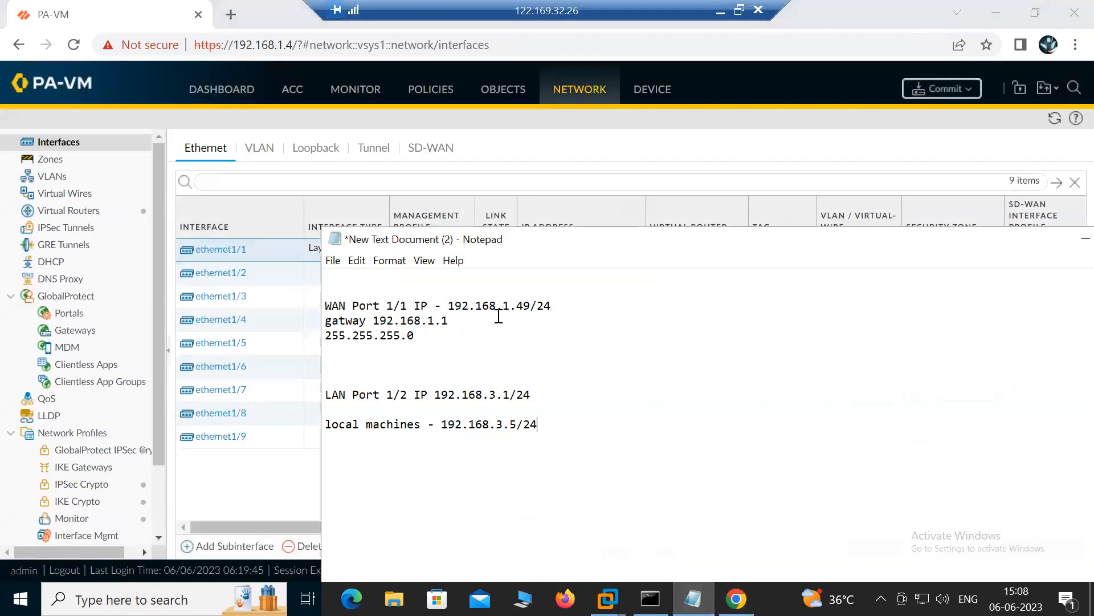
drag(500, 312, 550, 311)
click(599, 334)
double_click(396, 321)
click(399, 363)
click(442, 394)
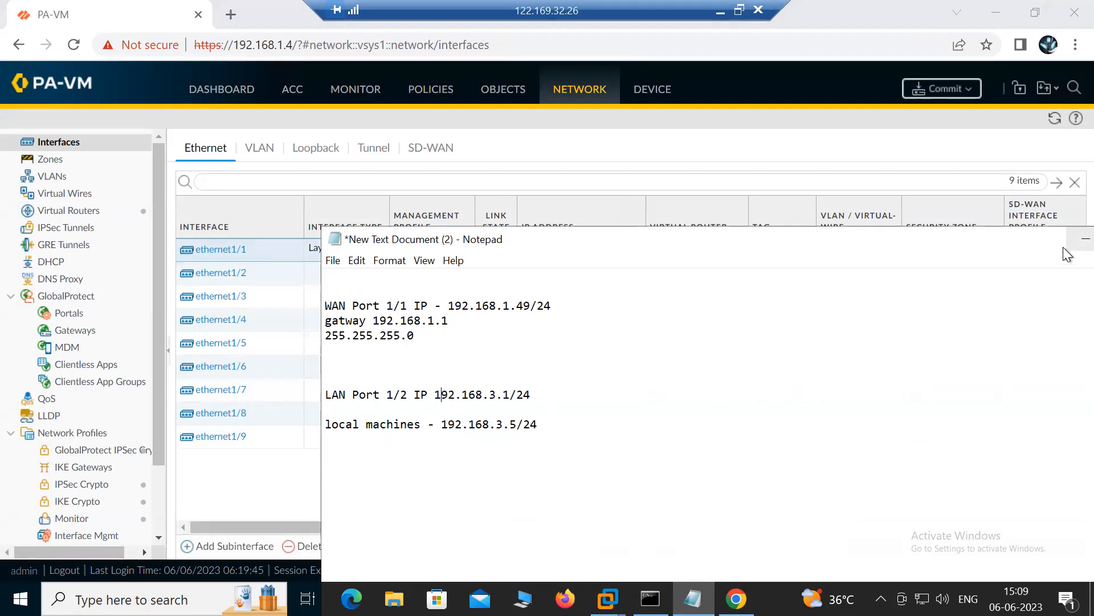
click(1085, 238)
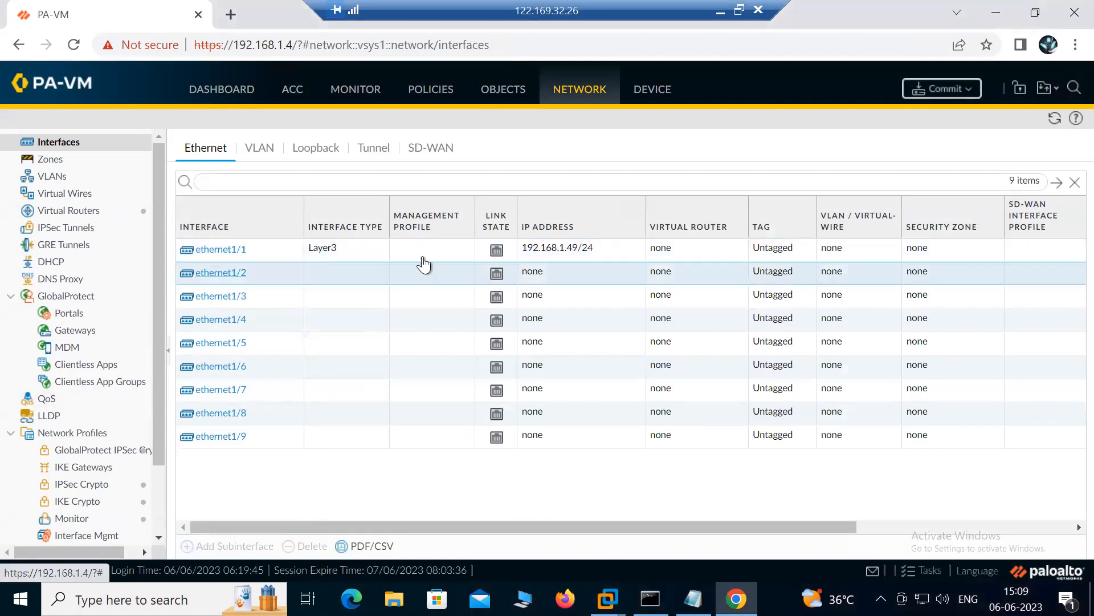
- Give ethernet1/2 the comment "This is for LAN" and set its interface type to Layer3
double_click(618, 266)
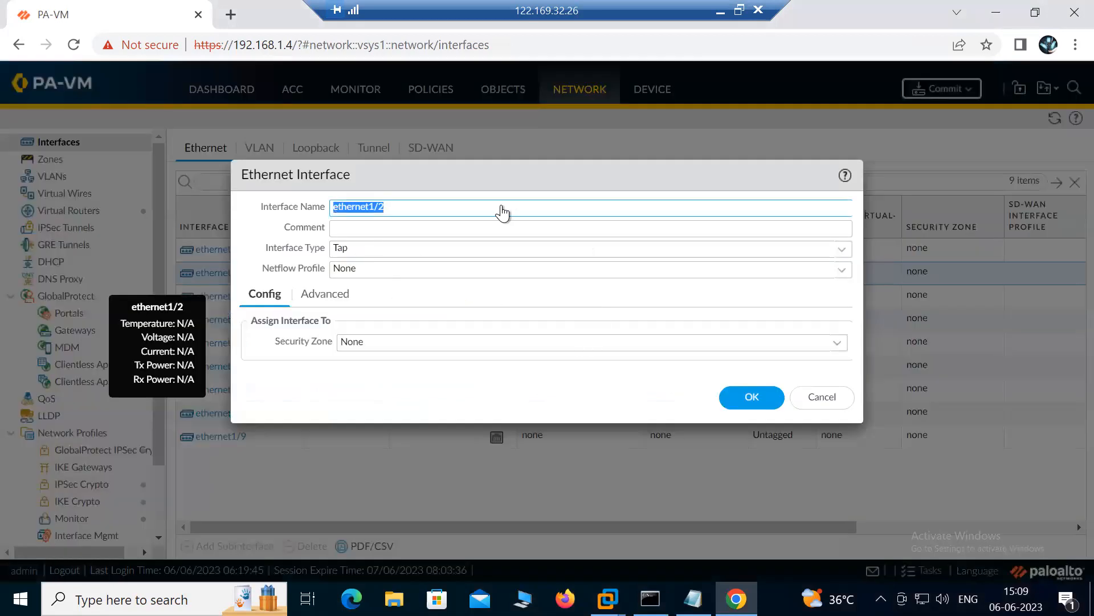
click(397, 229)
text(This is for LAN)
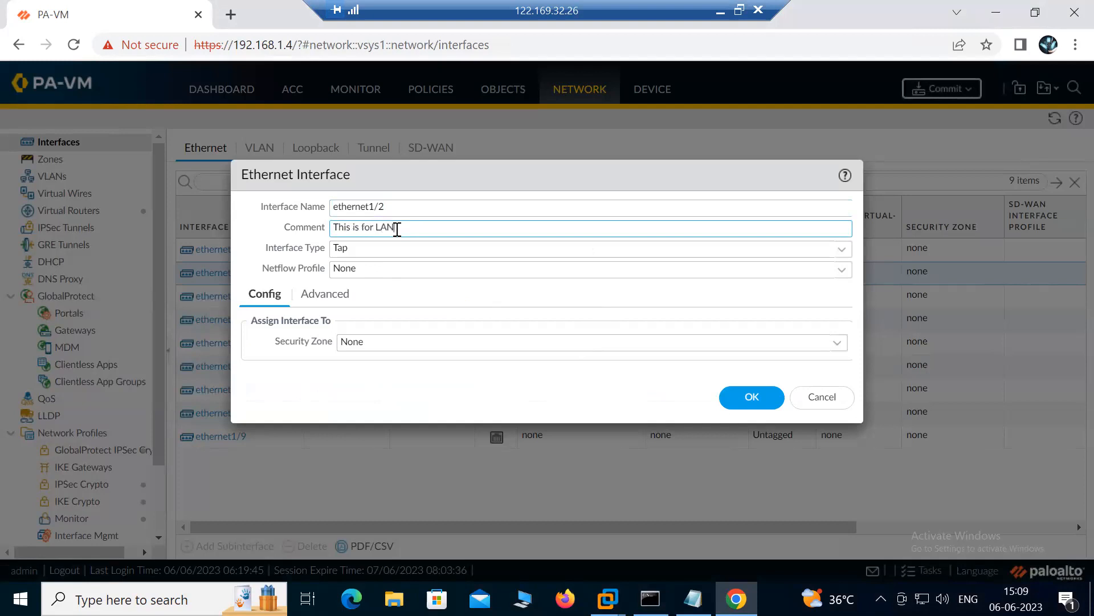
click(837, 251)
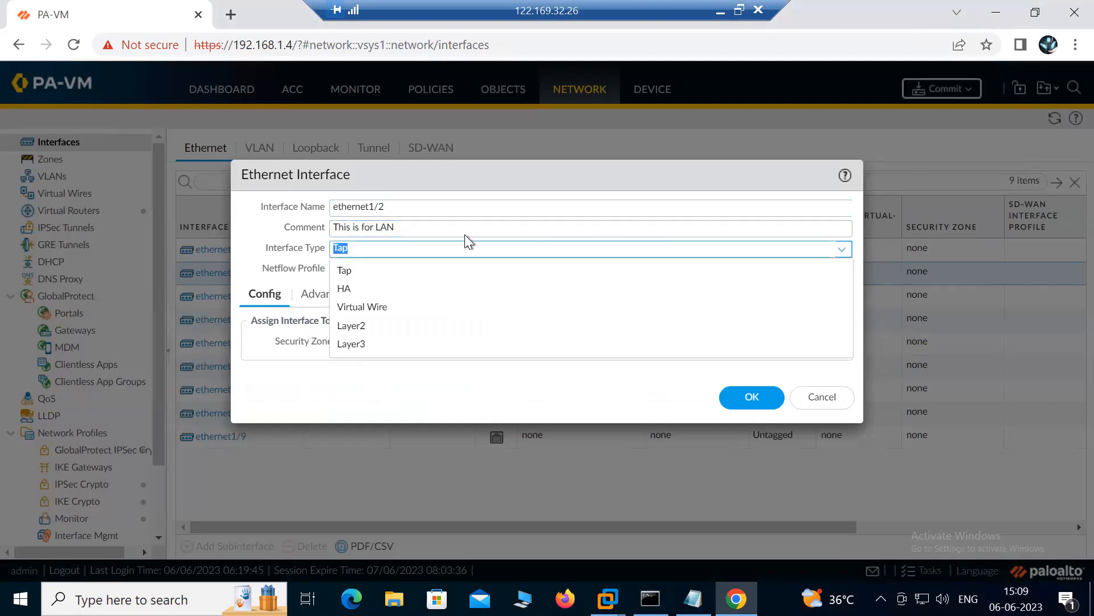
click(356, 345)
- Assign the static IPv4 address 192.168.3.1/24 to ethernet1/2 and save the interface
click(321, 294)
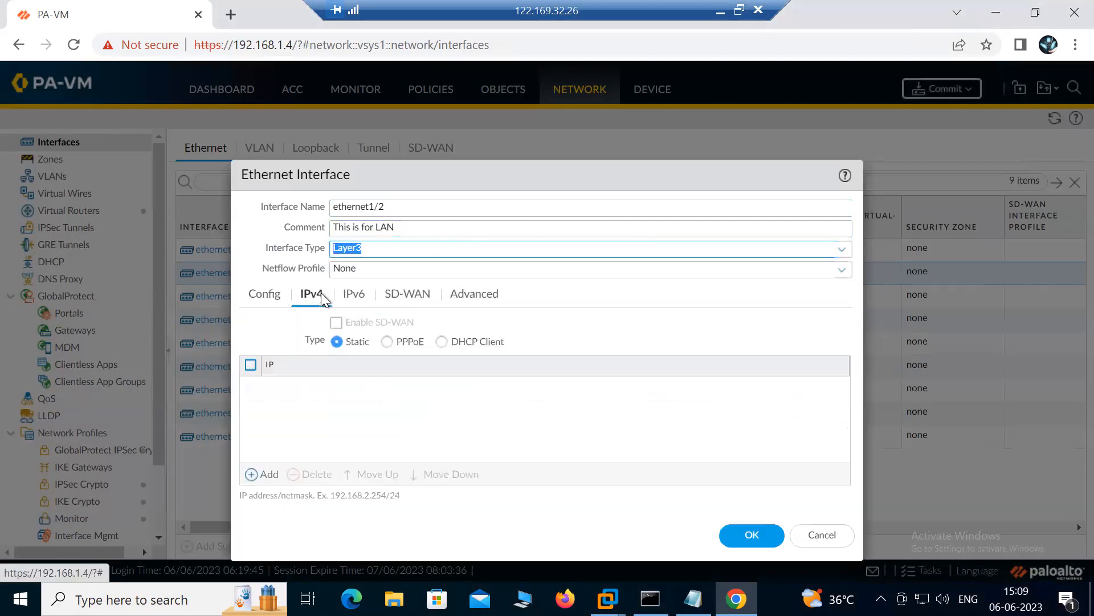
click(261, 479)
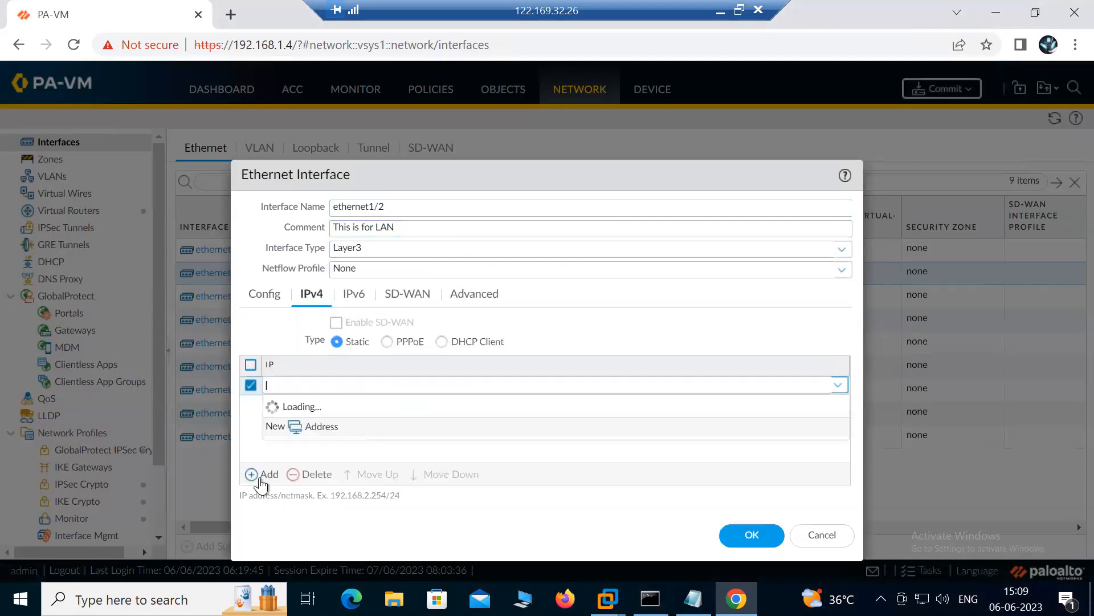
text(192.1)
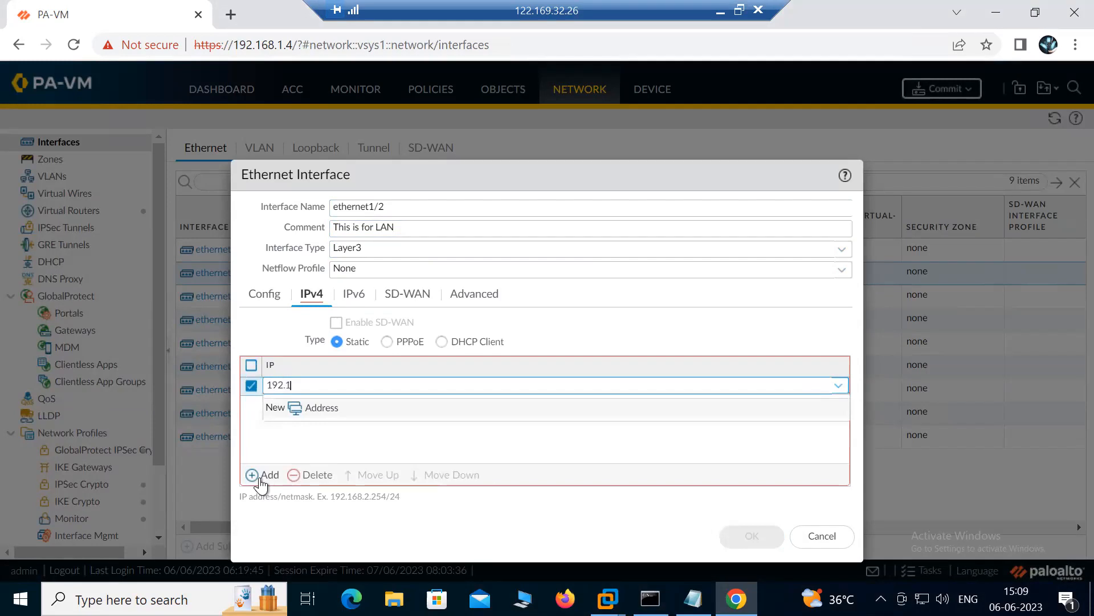
text(68.3.1/24)
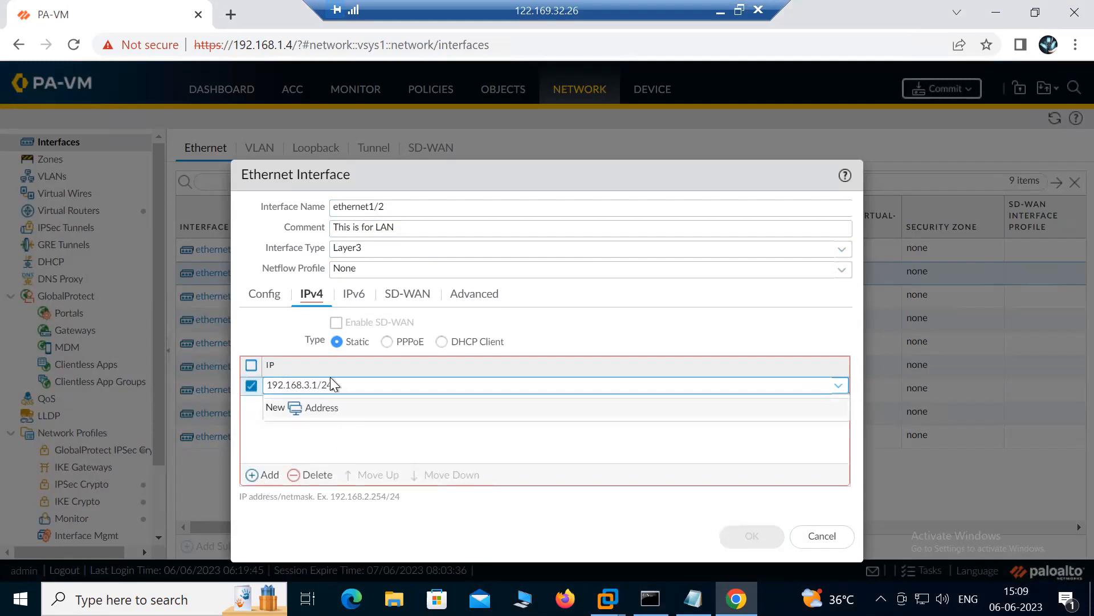
click(395, 432)
click(738, 544)
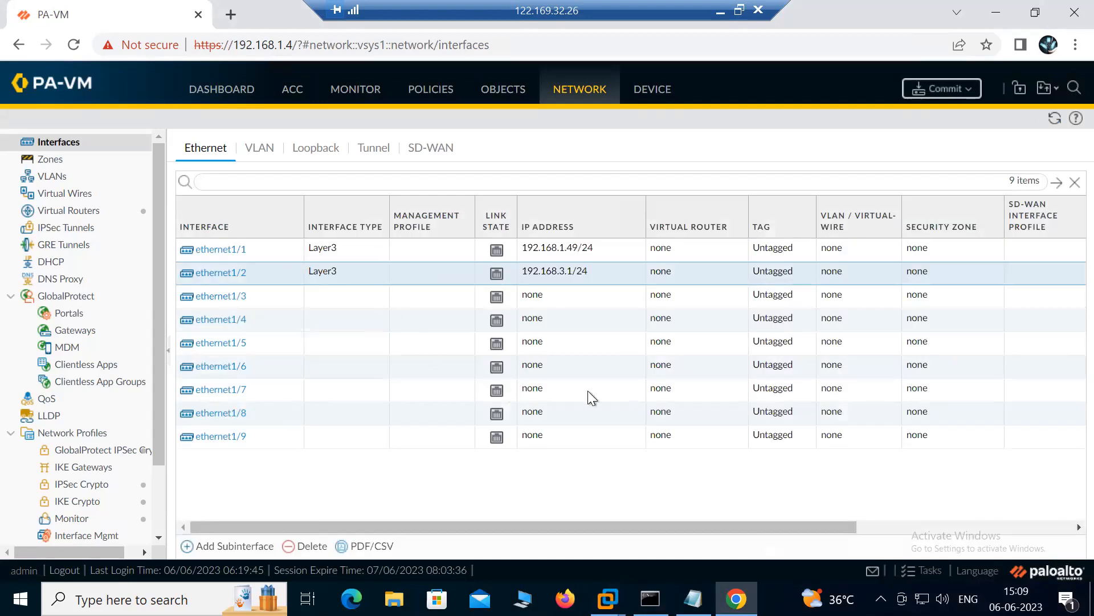
- Check the remaining columns of the interface list and commit all changes to the firewall
drag(652, 527, 859, 519)
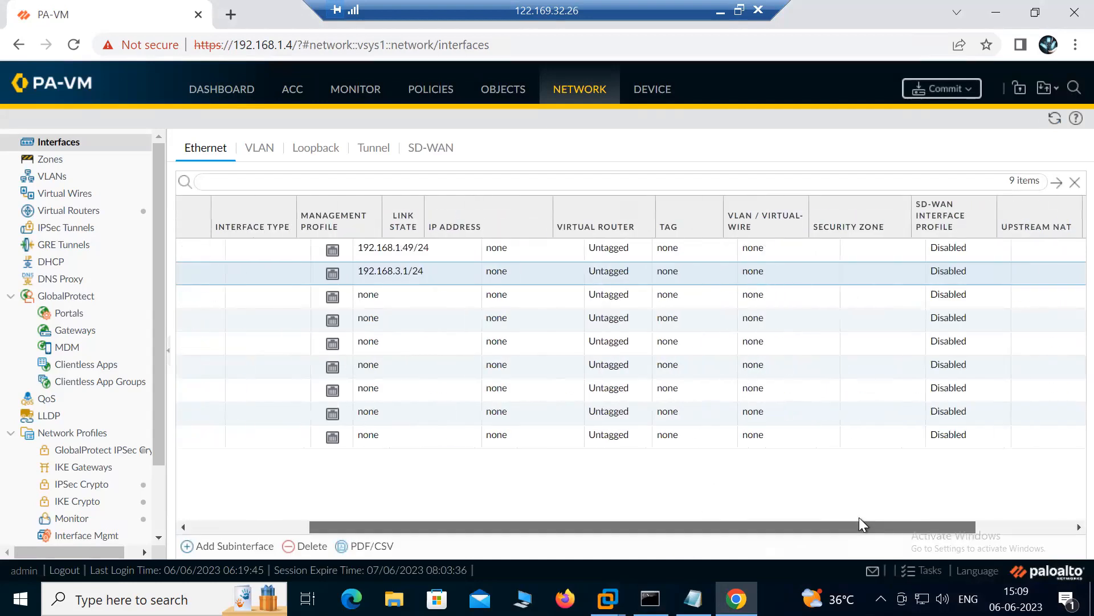
drag(722, 525, 513, 427)
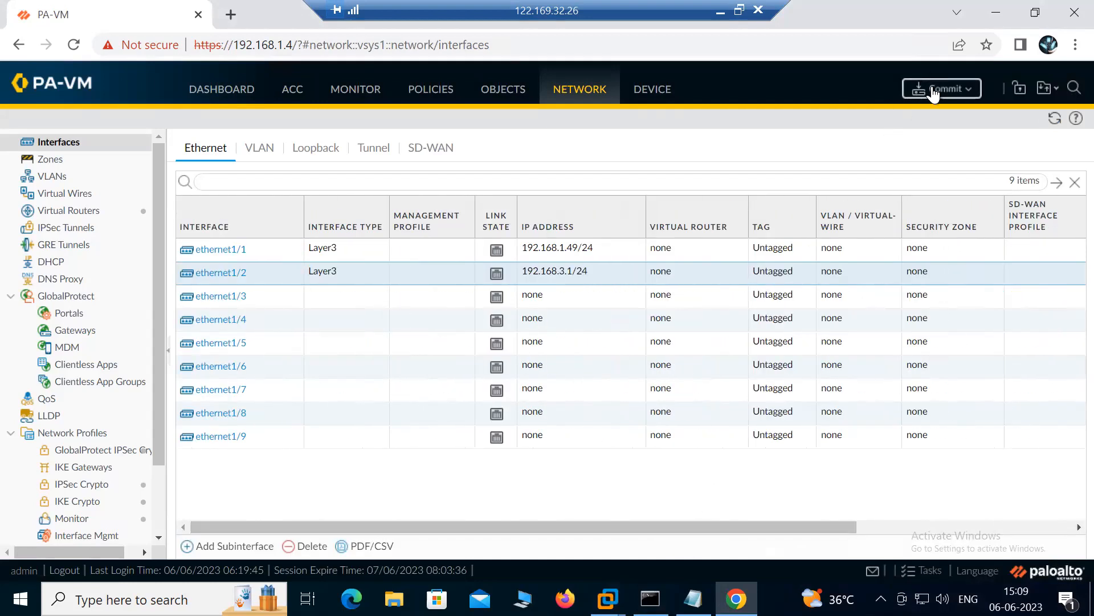
click(934, 91)
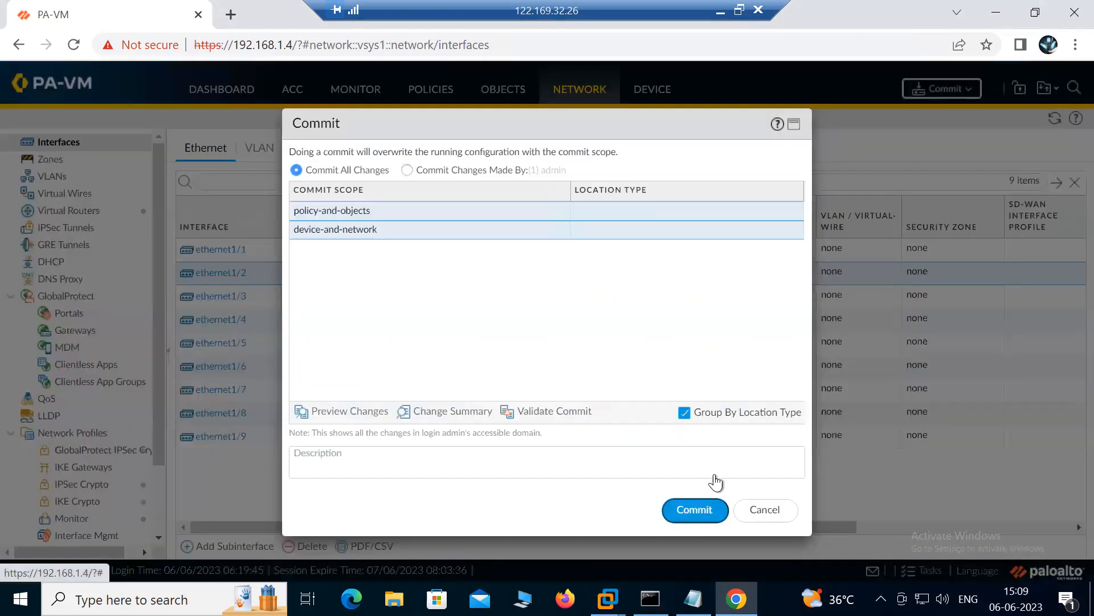
click(694, 509)
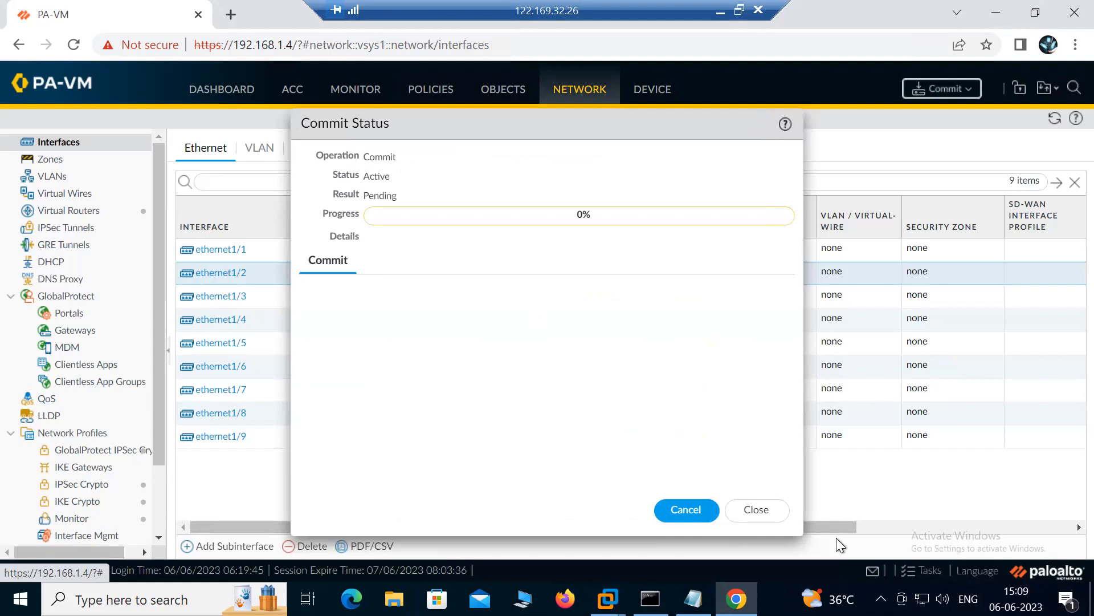
click(759, 510)
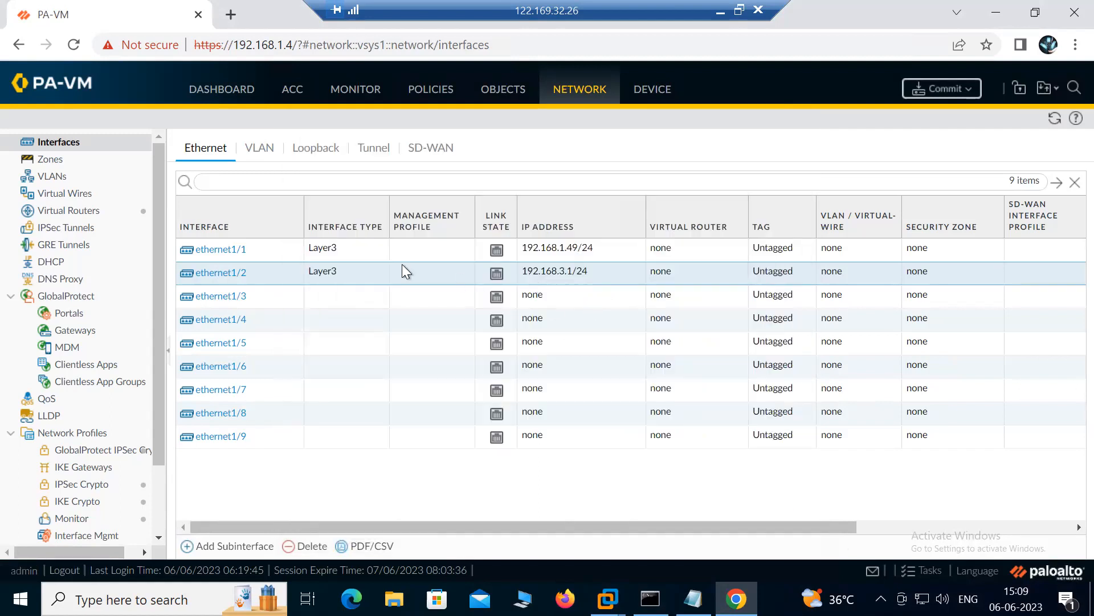
- Start a new security zone named Trsu_Zone with type Layer3 and add ethernet1/2 to its interfaces
click(67, 163)
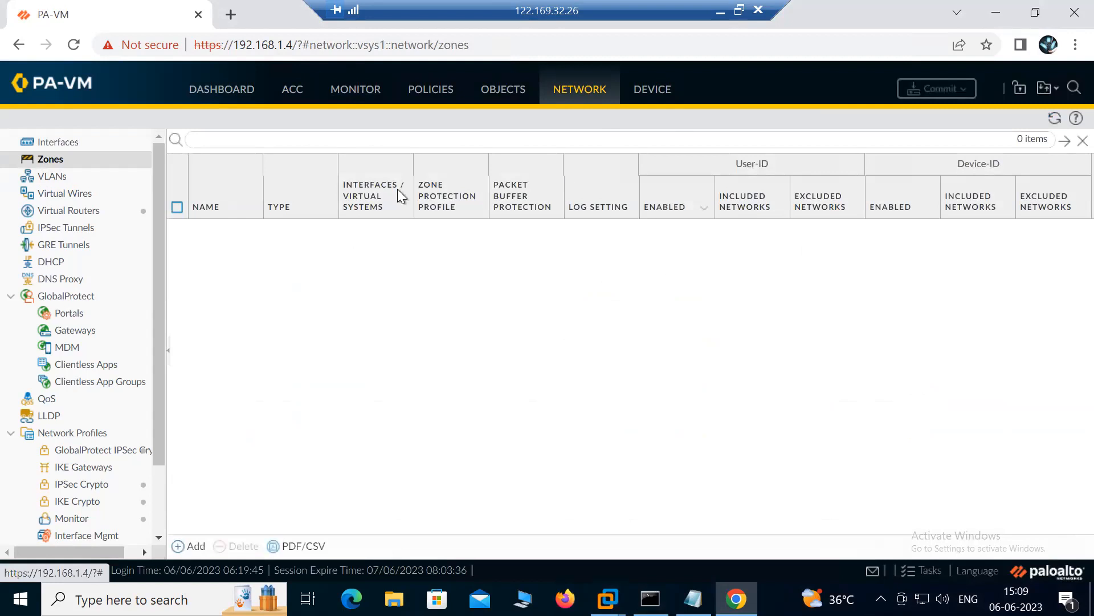
click(189, 545)
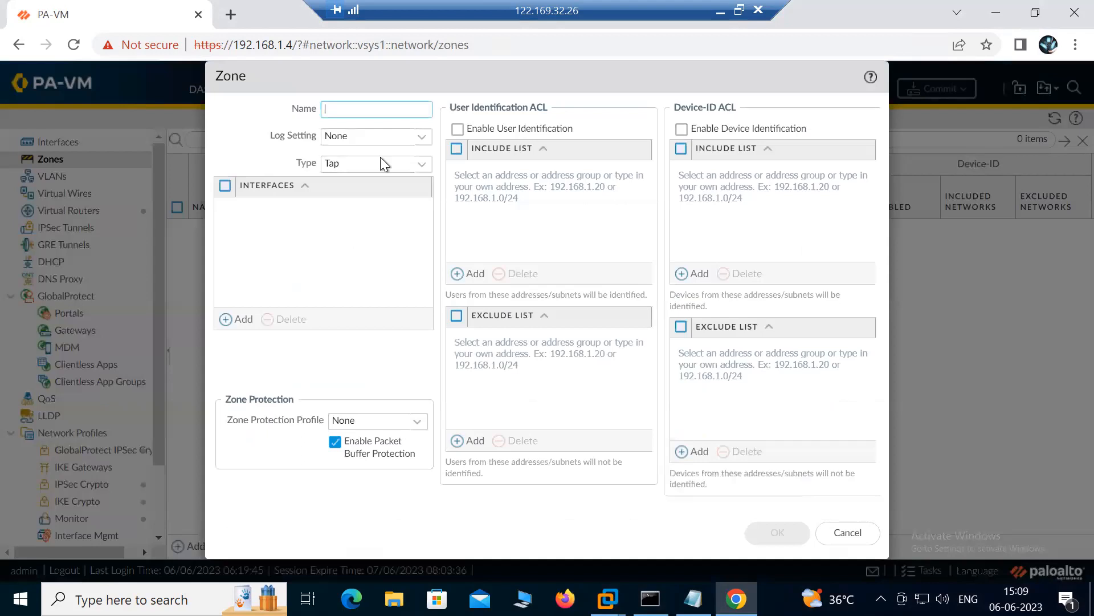
text(Trsu_Zone)
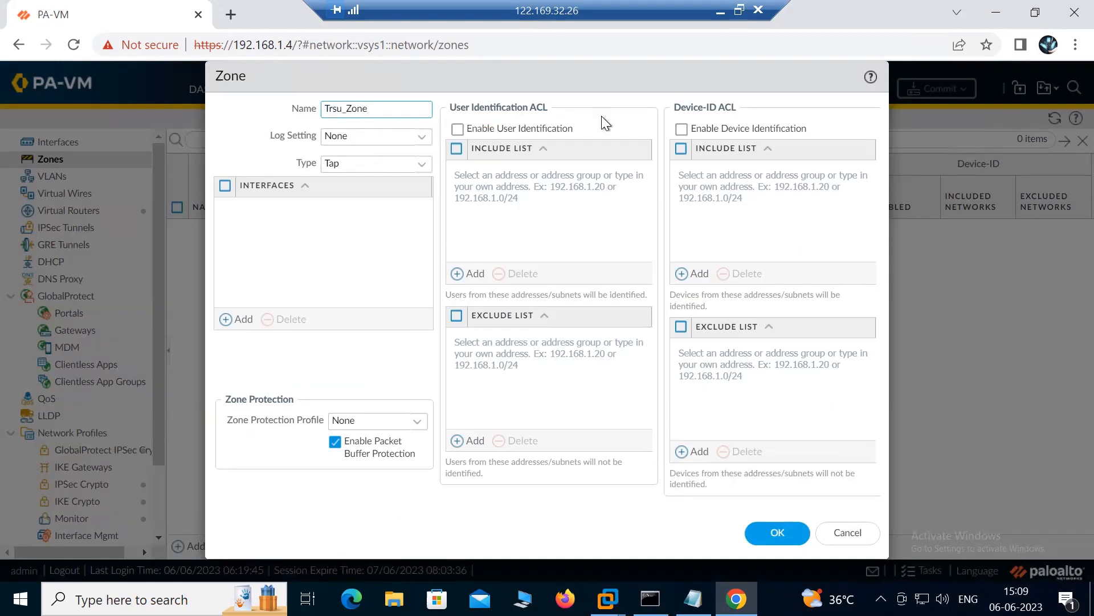
click(420, 165)
click(361, 242)
click(235, 333)
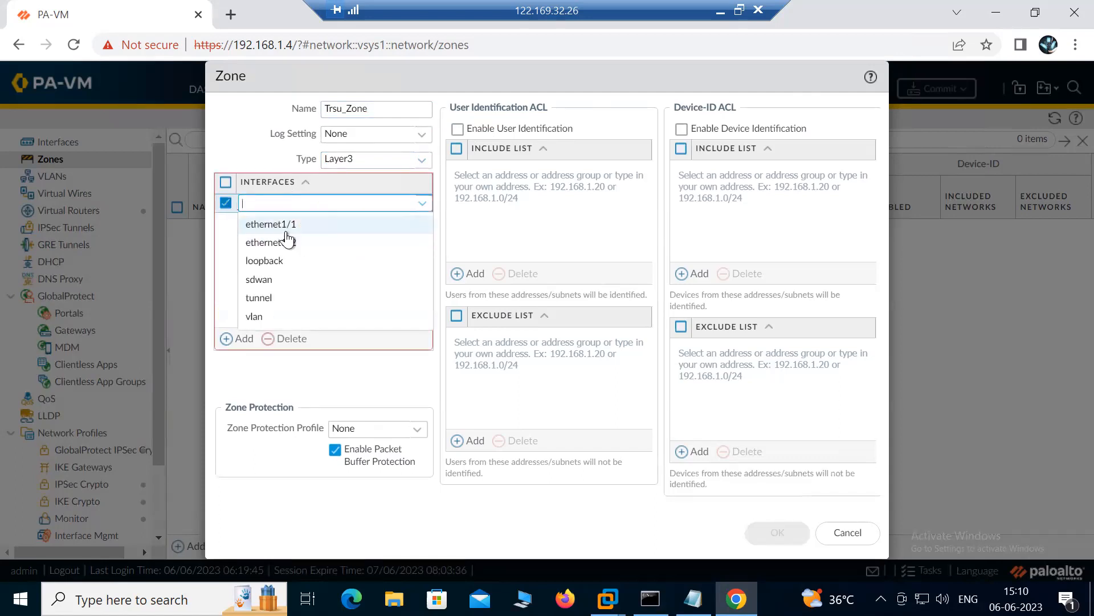
click(288, 242)
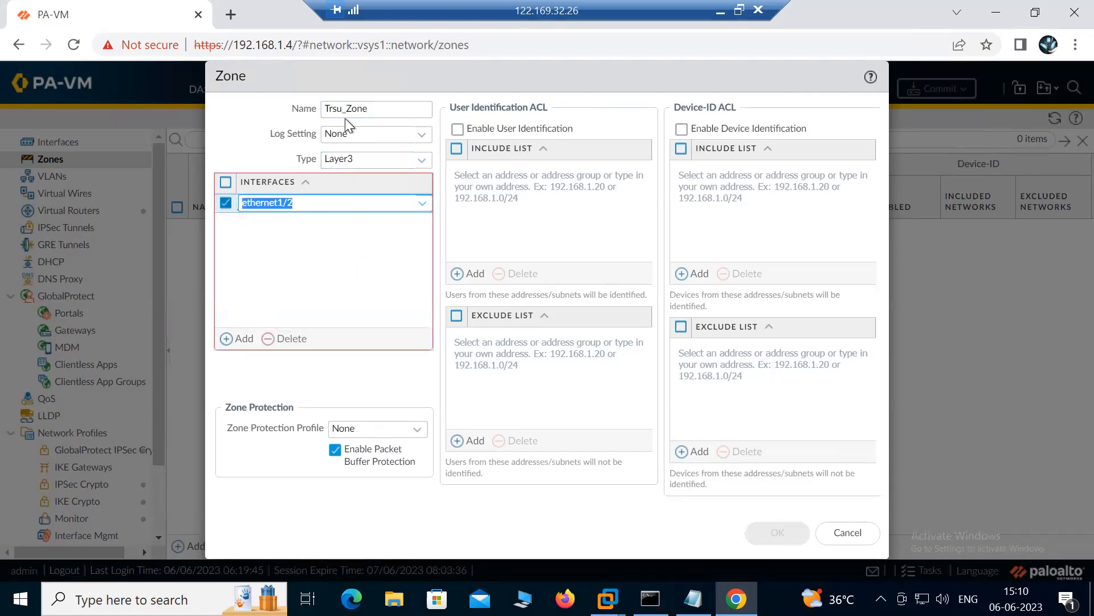
click(470, 94)
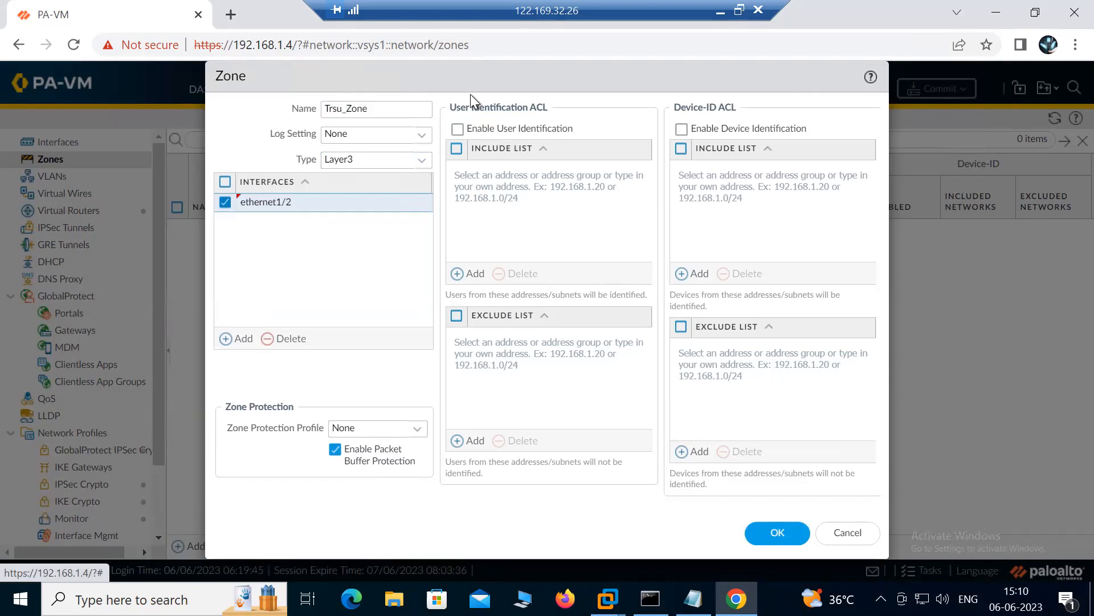
- Correct the new zone's name to Trust-Zone and save the zone
drag(408, 107, 248, 115)
text(Trust-Zone)
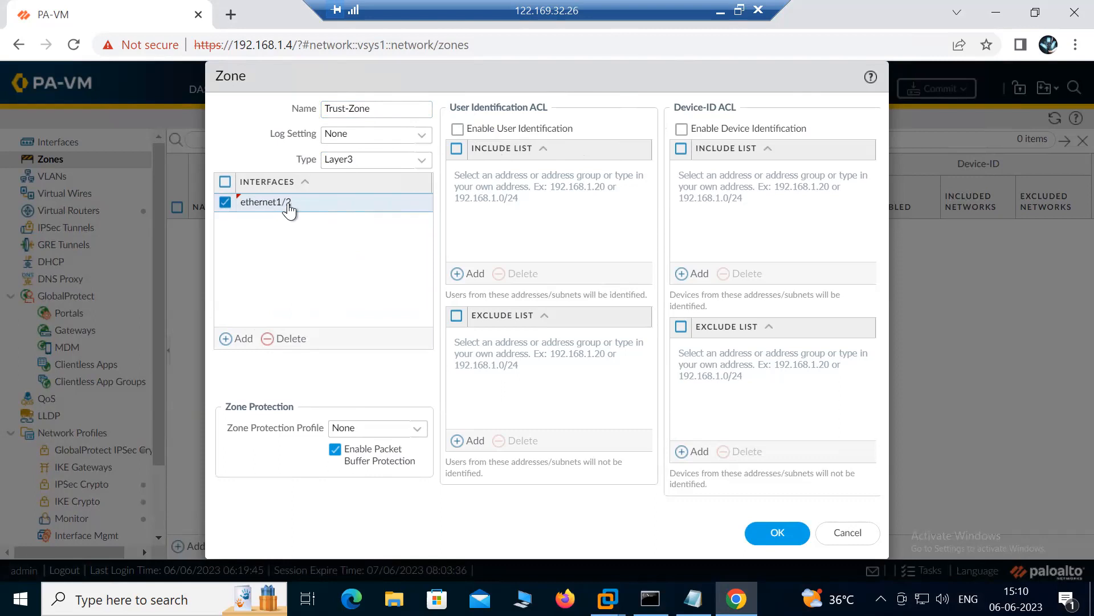
click(779, 534)
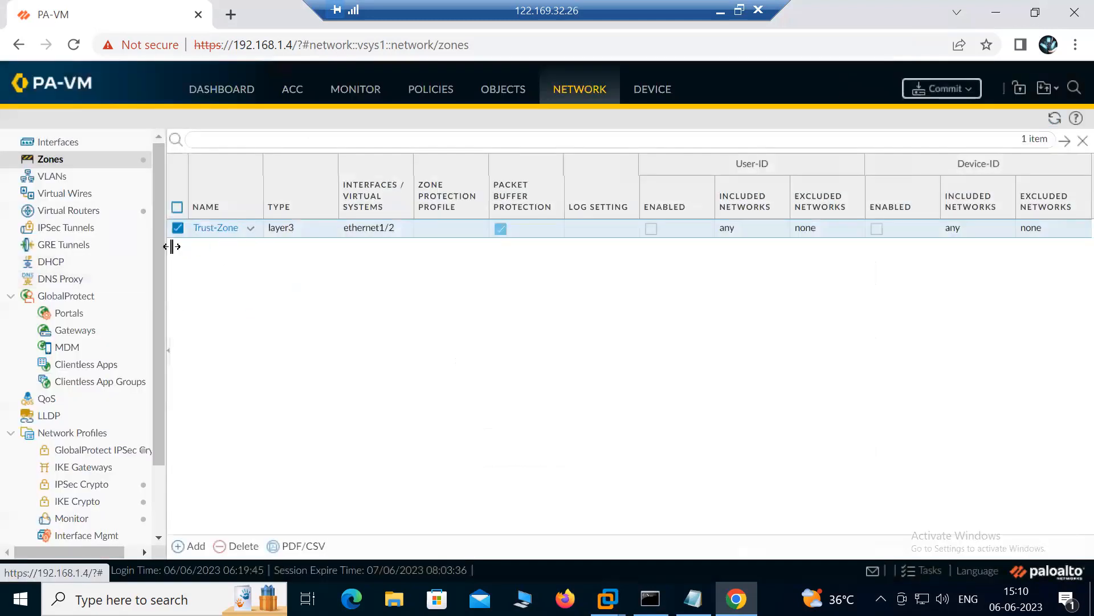
- Create a security zone named UnTrust-Zone with type Layer3, add ethernet1/1 to its interfaces, and save the zone
click(188, 548)
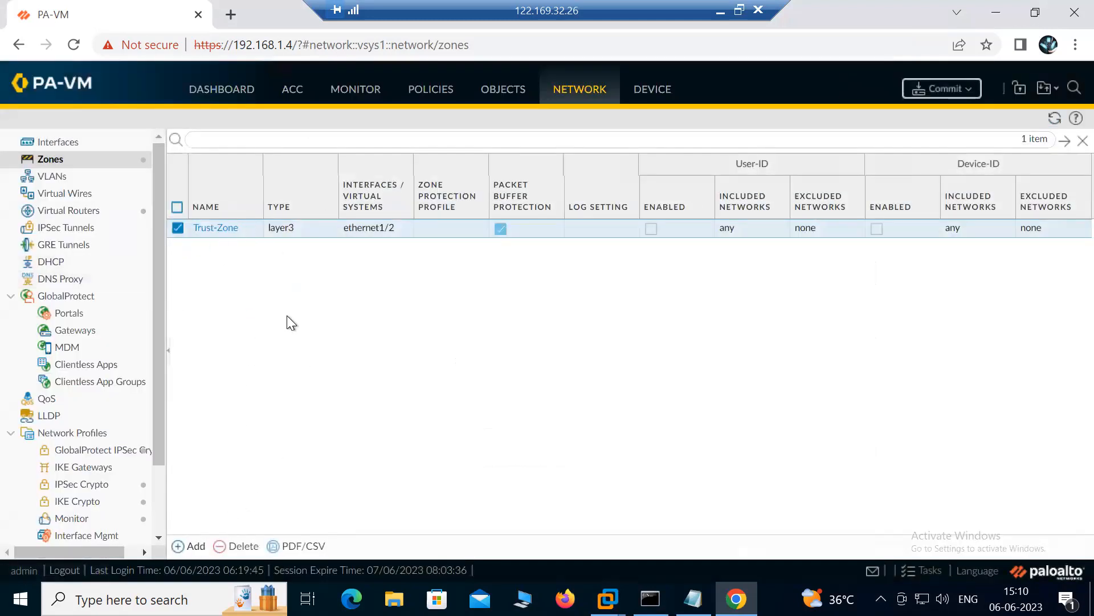
click(332, 107)
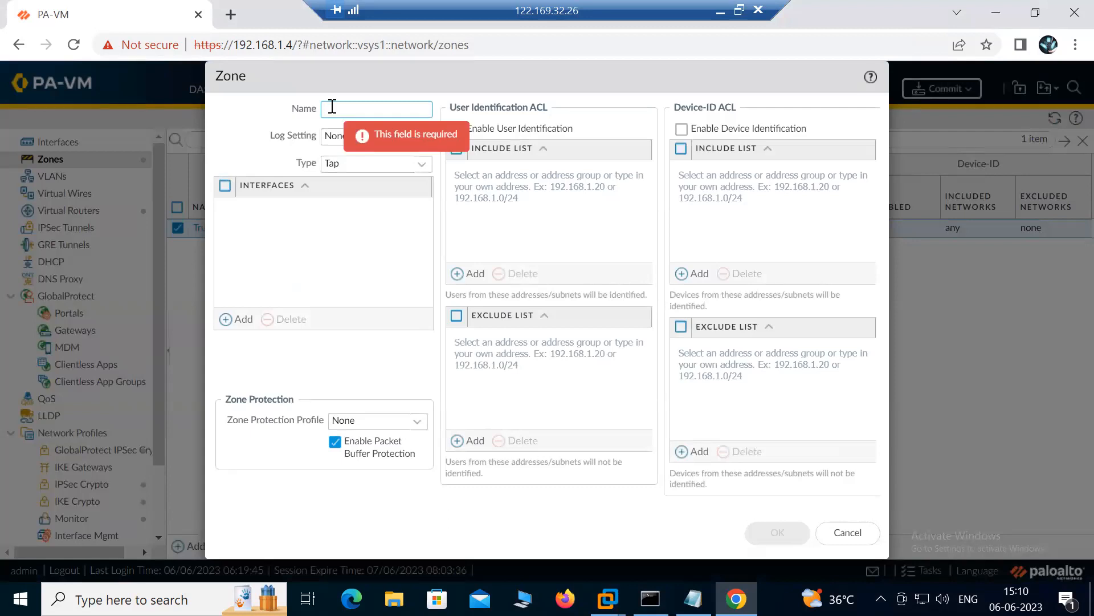
text(UnTr)
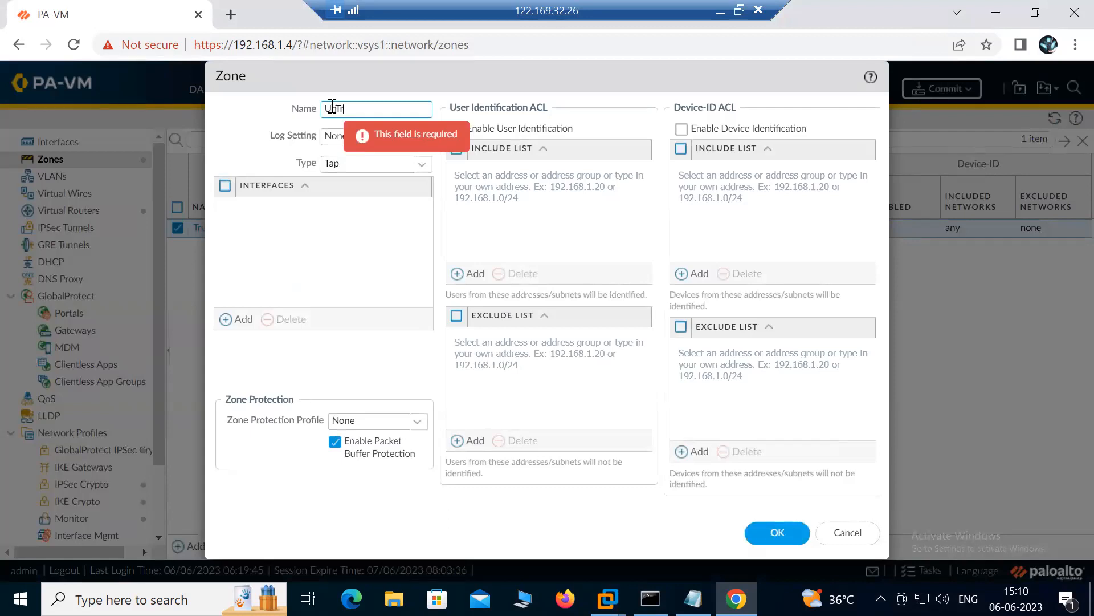
text(ust-Zone)
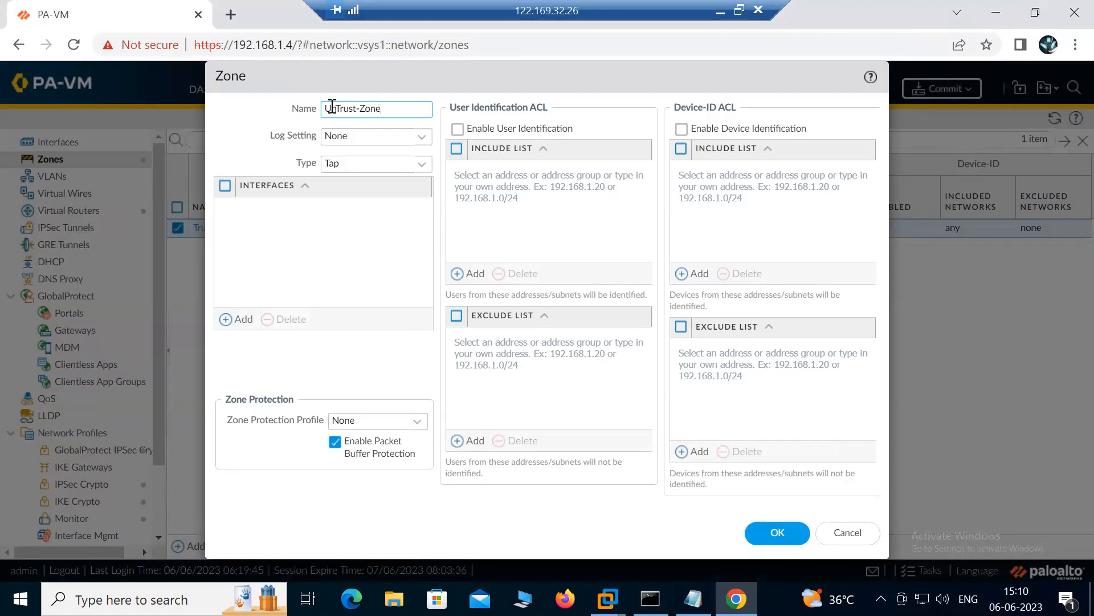
click(422, 164)
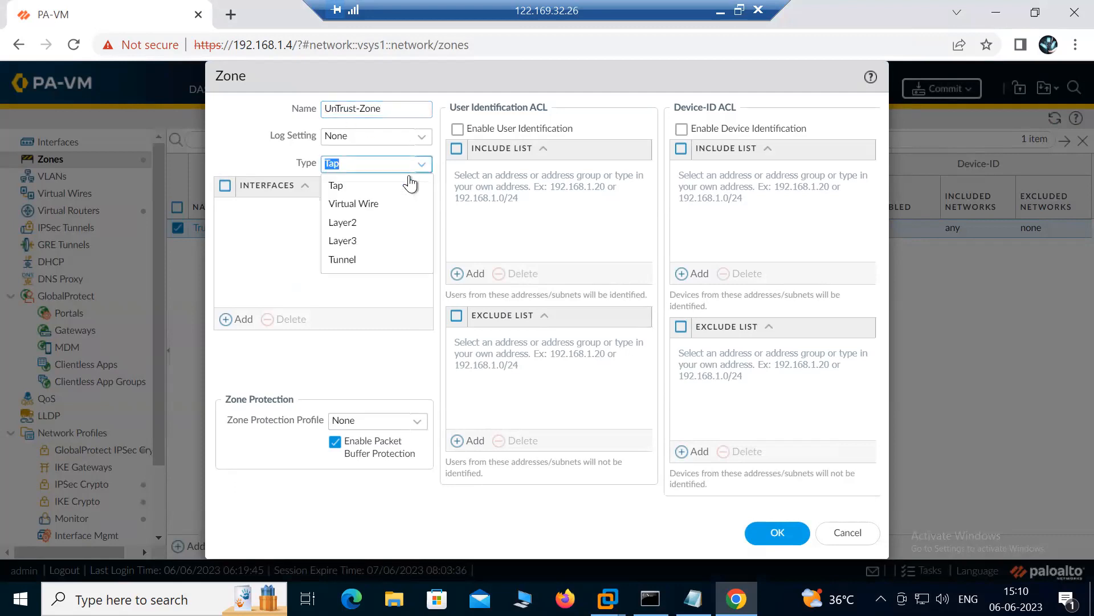
click(348, 242)
click(239, 337)
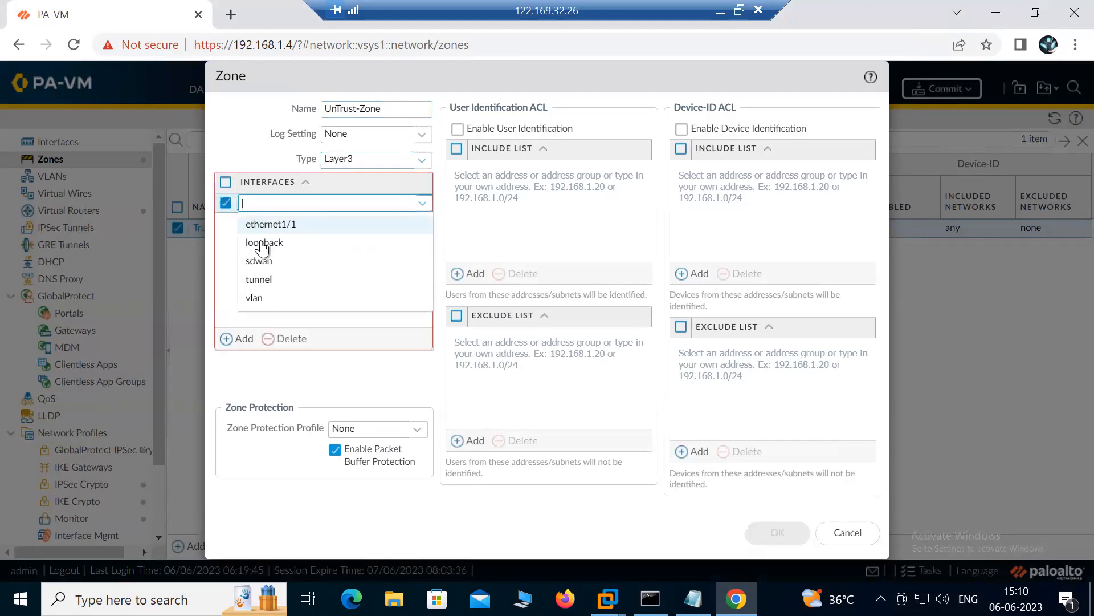
click(368, 223)
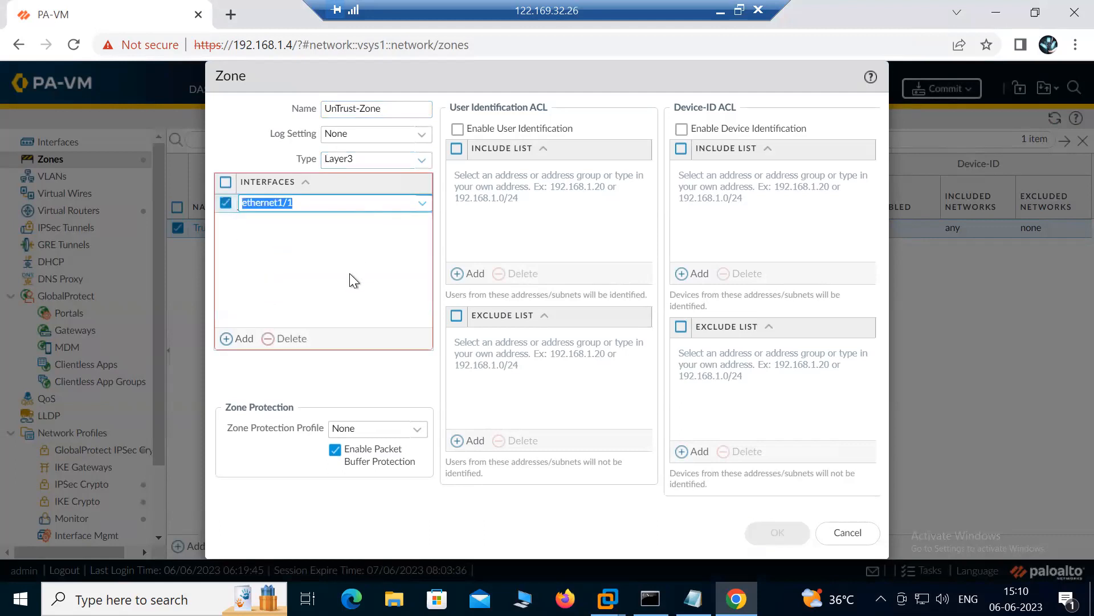
click(320, 276)
click(773, 533)
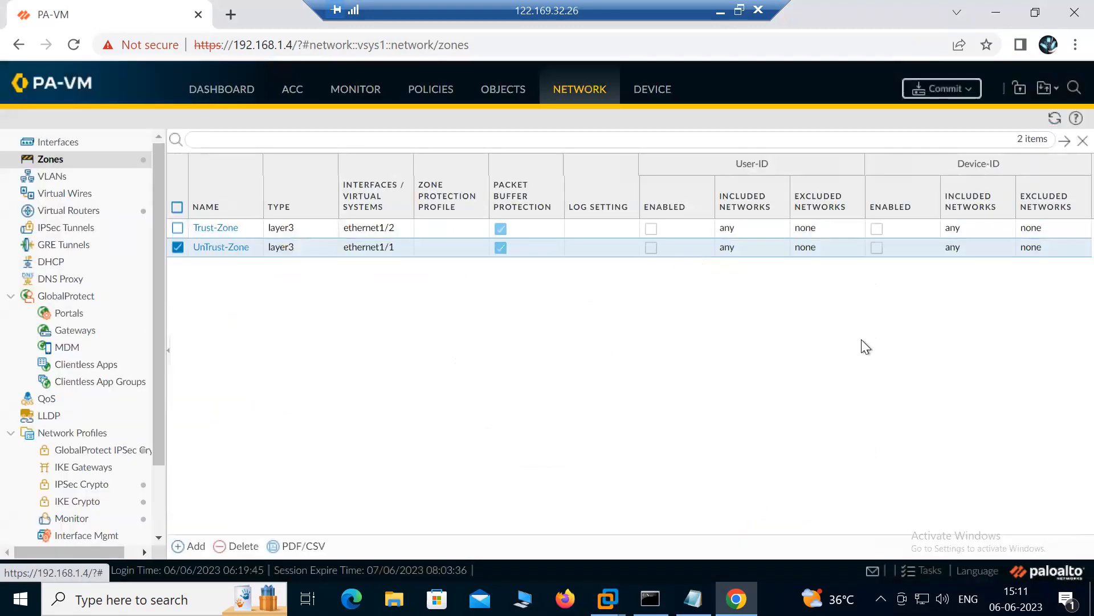
- Review the job status details of the latest Commit task in the Task Manager for configuration warnings
click(929, 575)
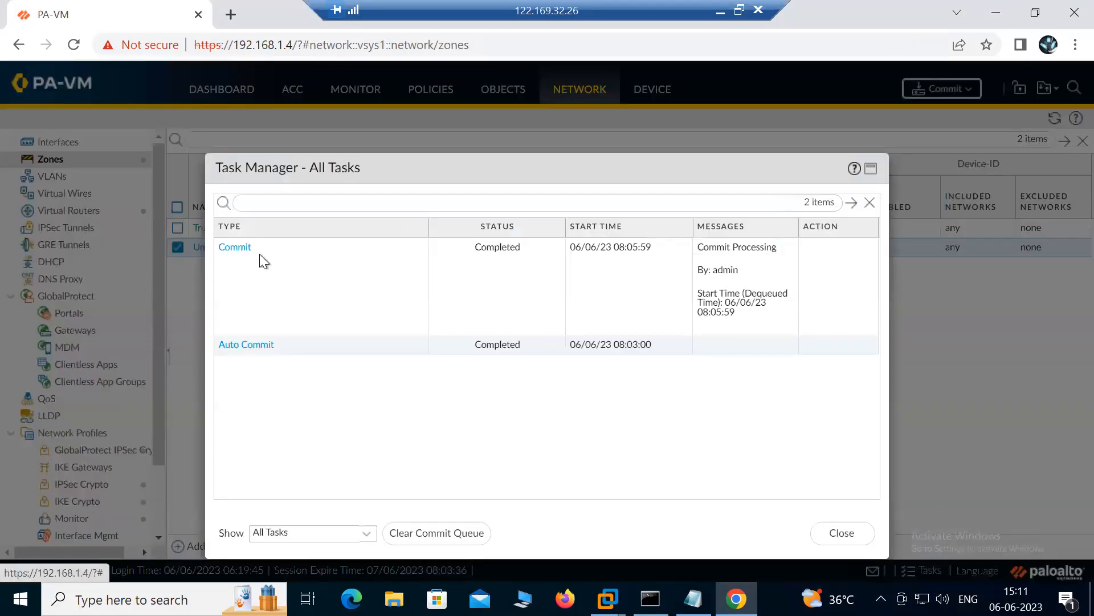
click(234, 246)
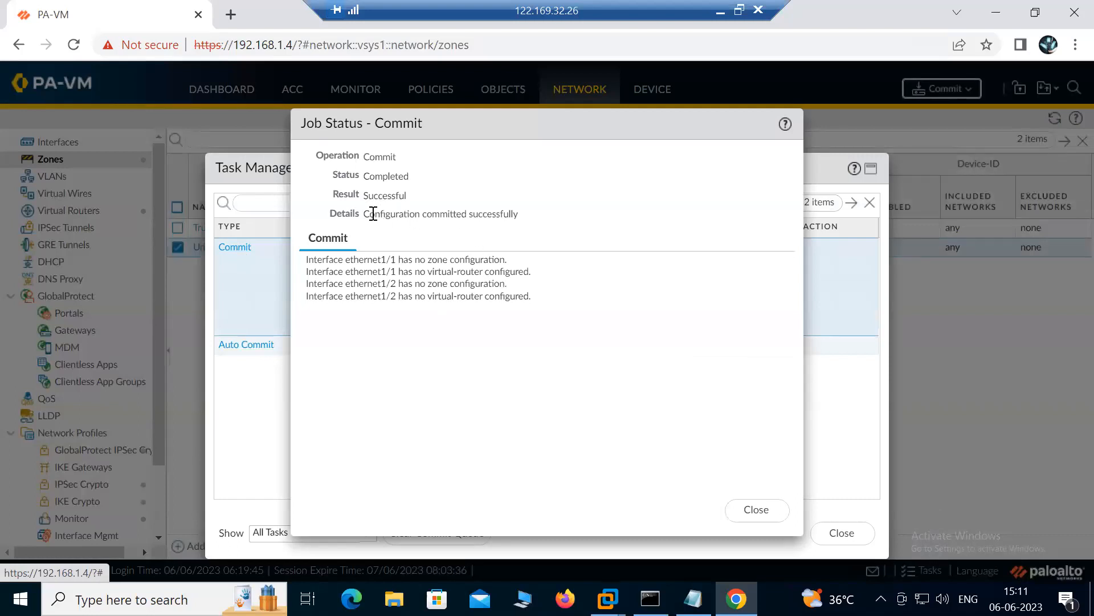
drag(370, 213, 487, 228)
click(382, 177)
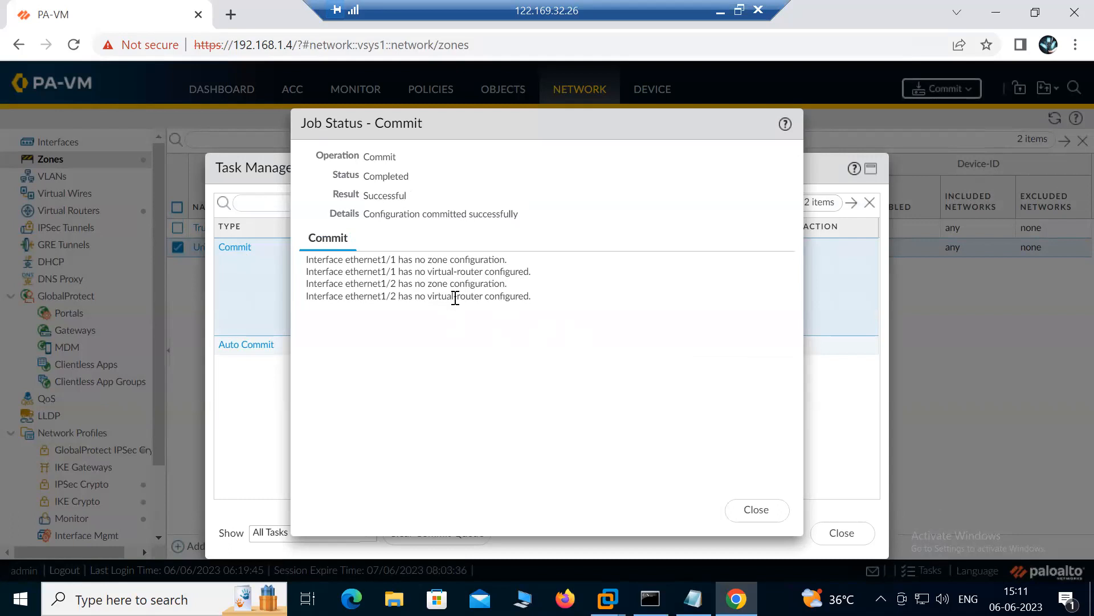
drag(473, 280, 432, 283)
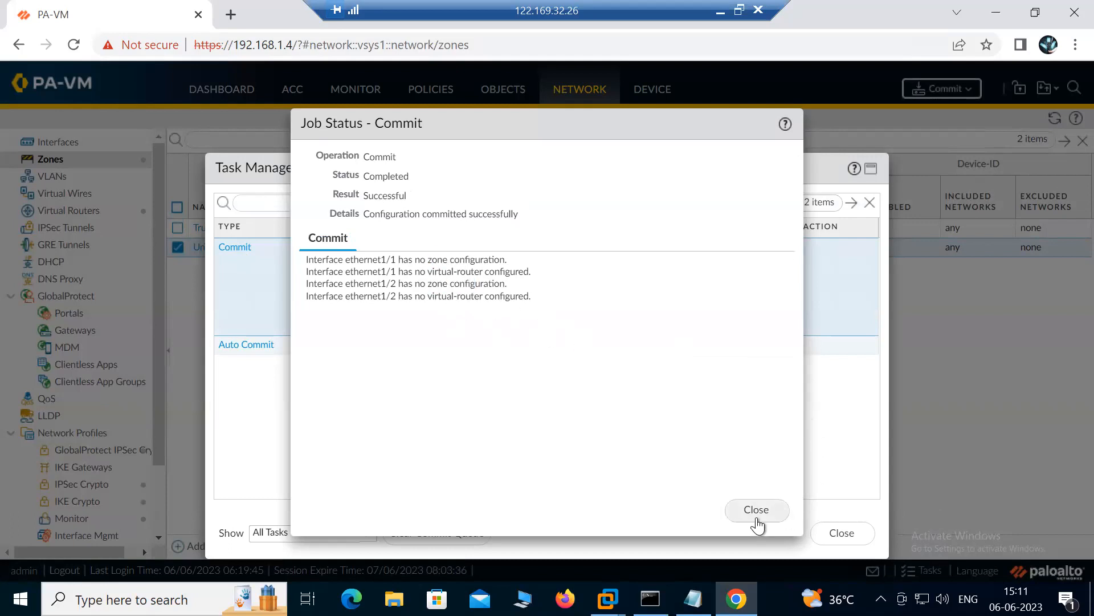
click(756, 510)
click(842, 531)
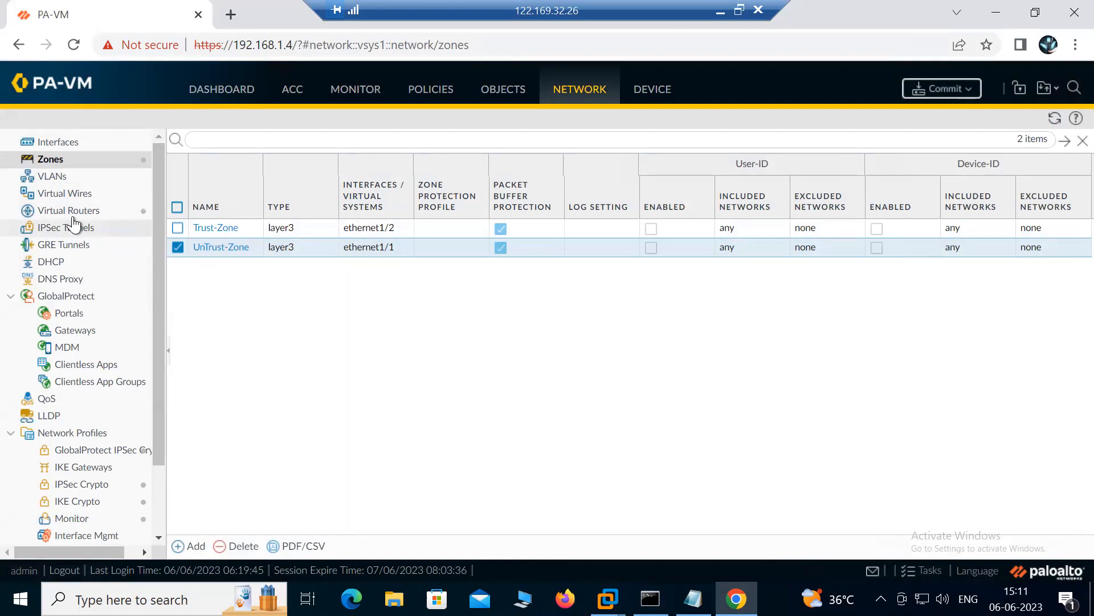
click(69, 210)
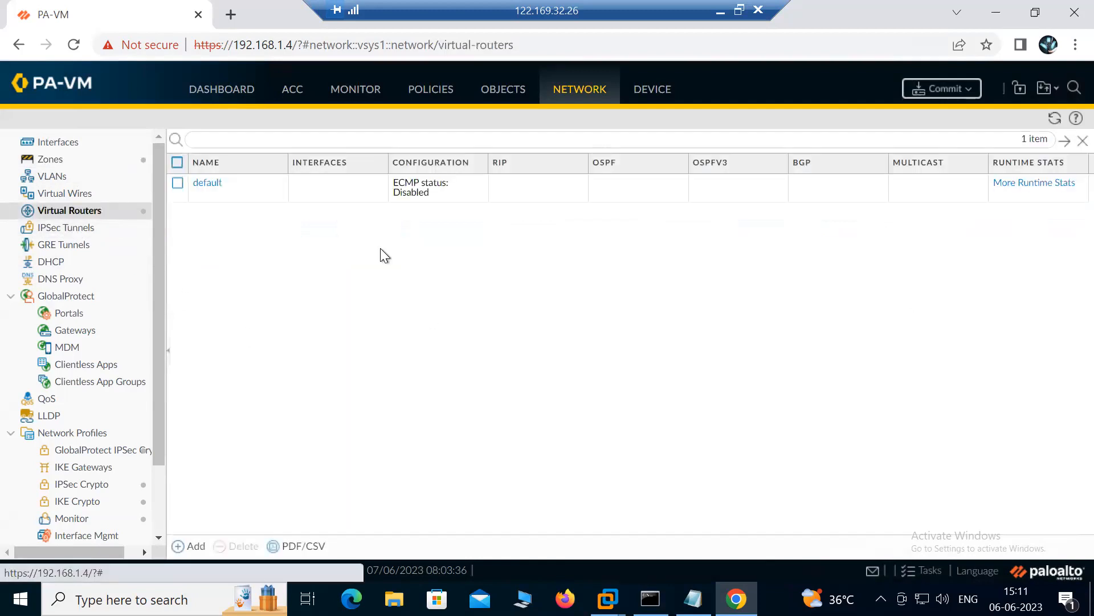
click(181, 545)
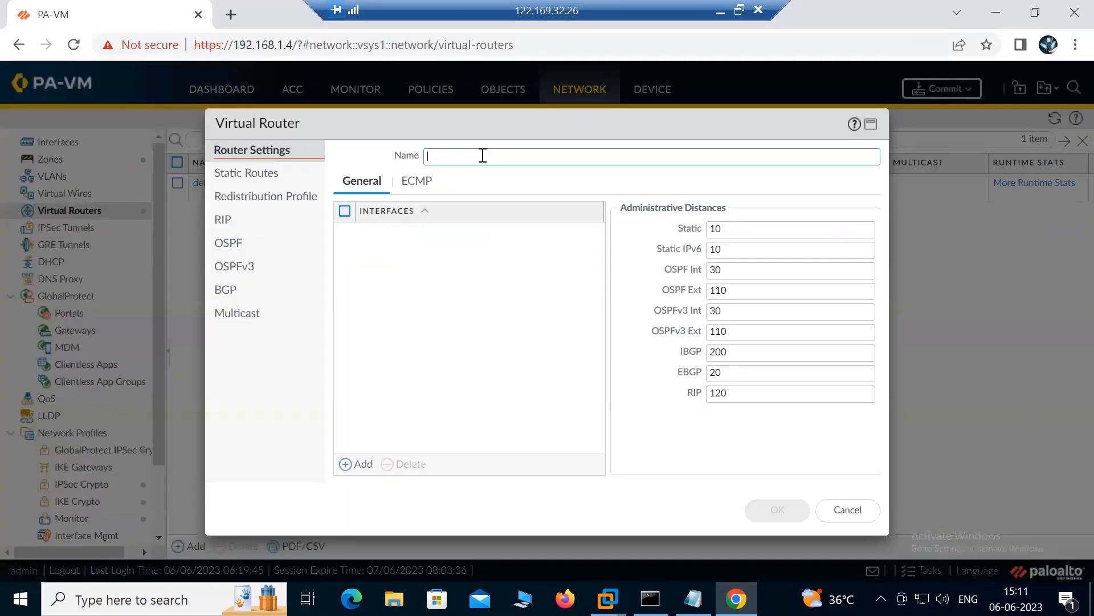
click(832, 514)
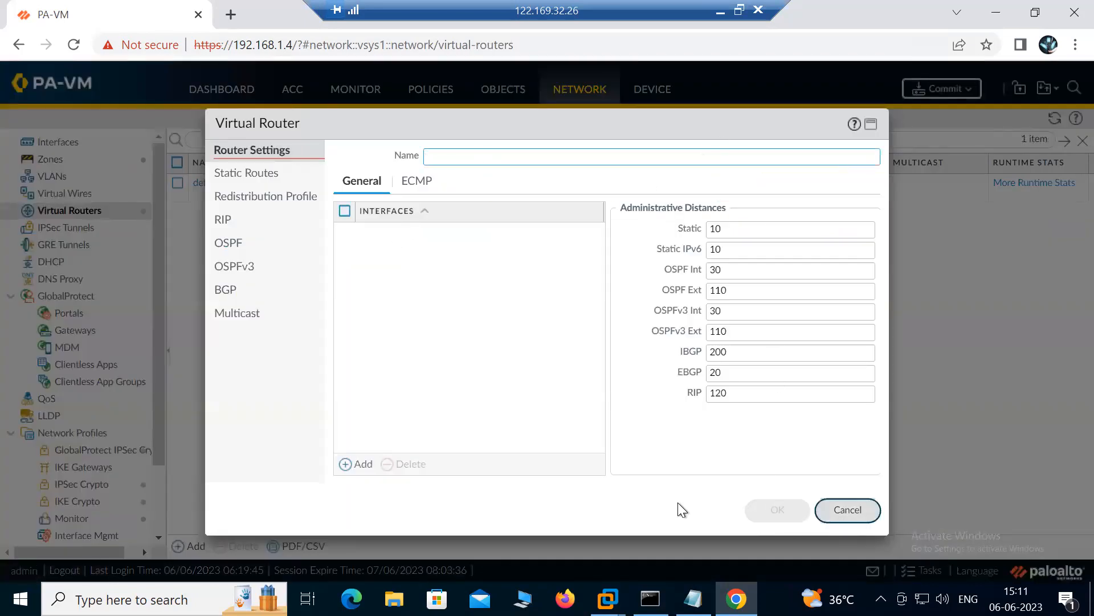
- Try to add an IPv4 static route named DF-Route with destination 0.0.0.0/0 to the default virtual router
click(205, 183)
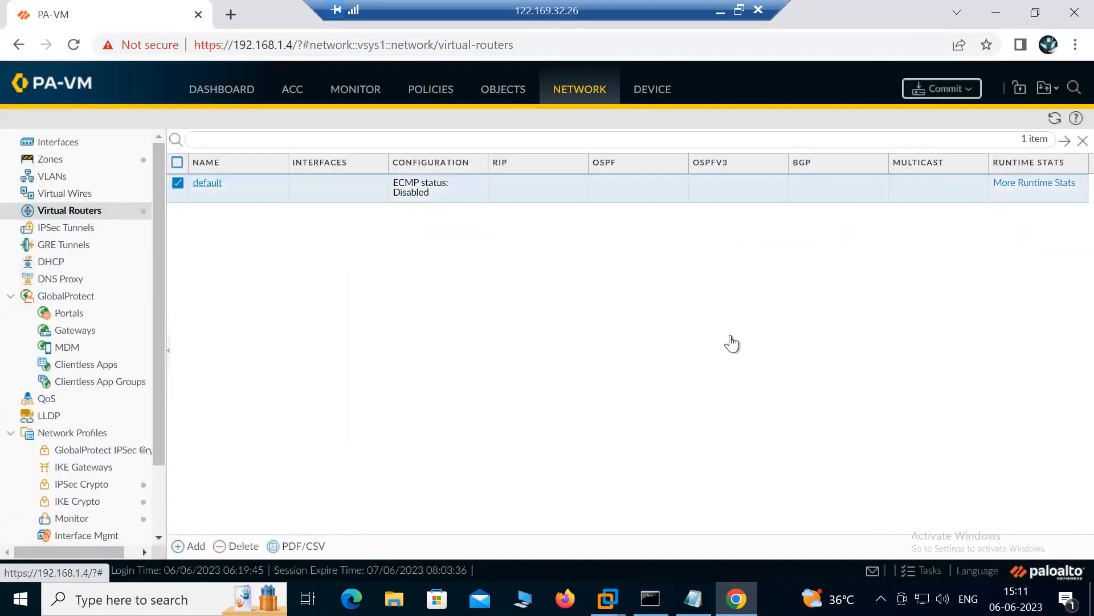
click(244, 174)
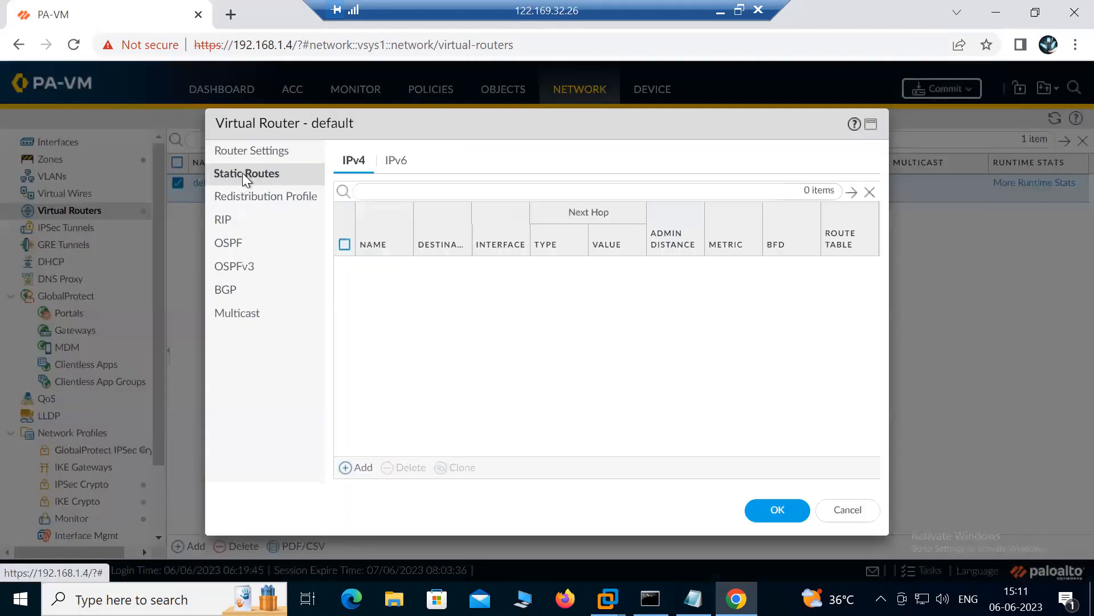
click(350, 468)
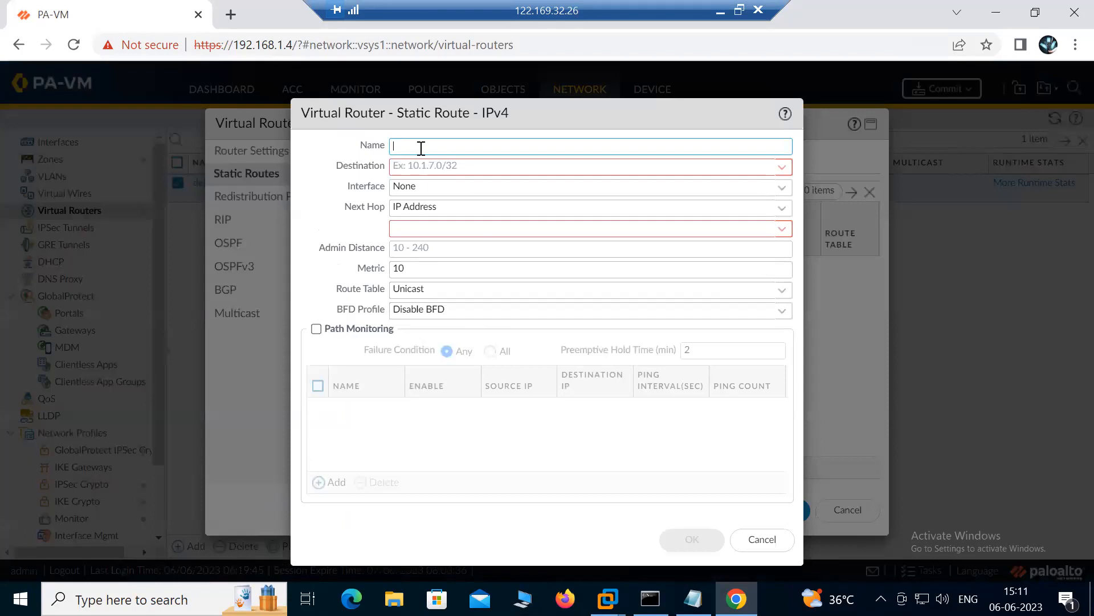
text(Defa)
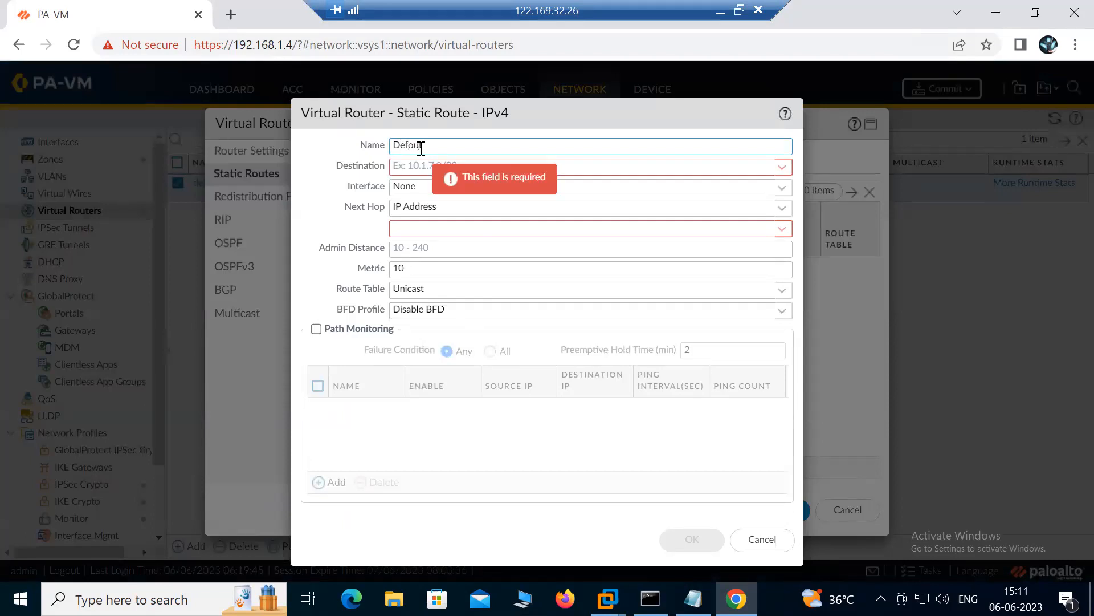
text(u)
key(BackSpace)
key(BackSpace)
key(BackSpace)
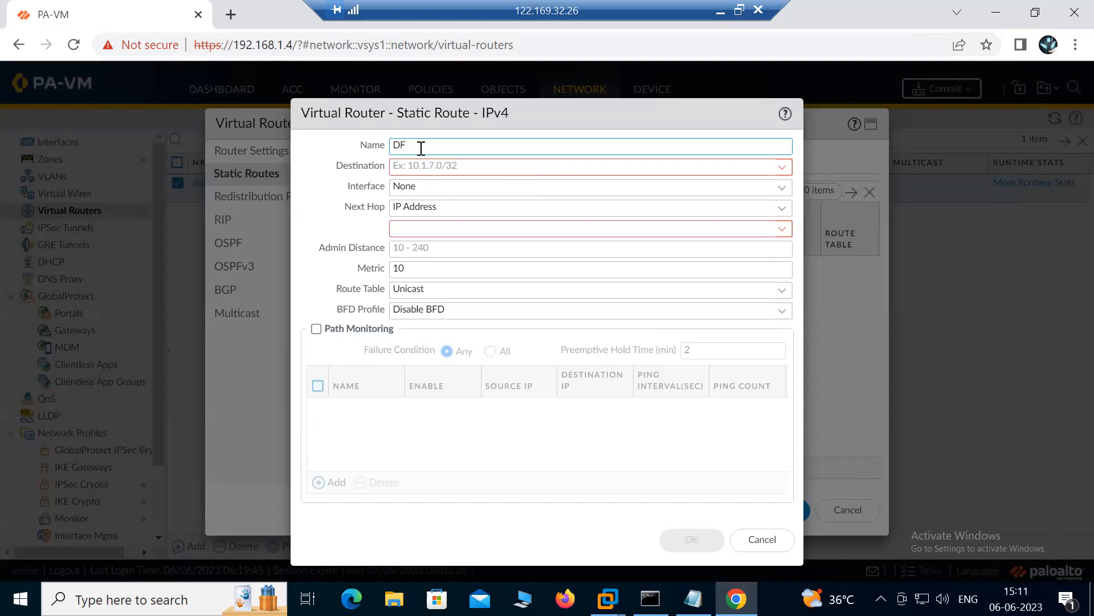
text(ute)
click(493, 172)
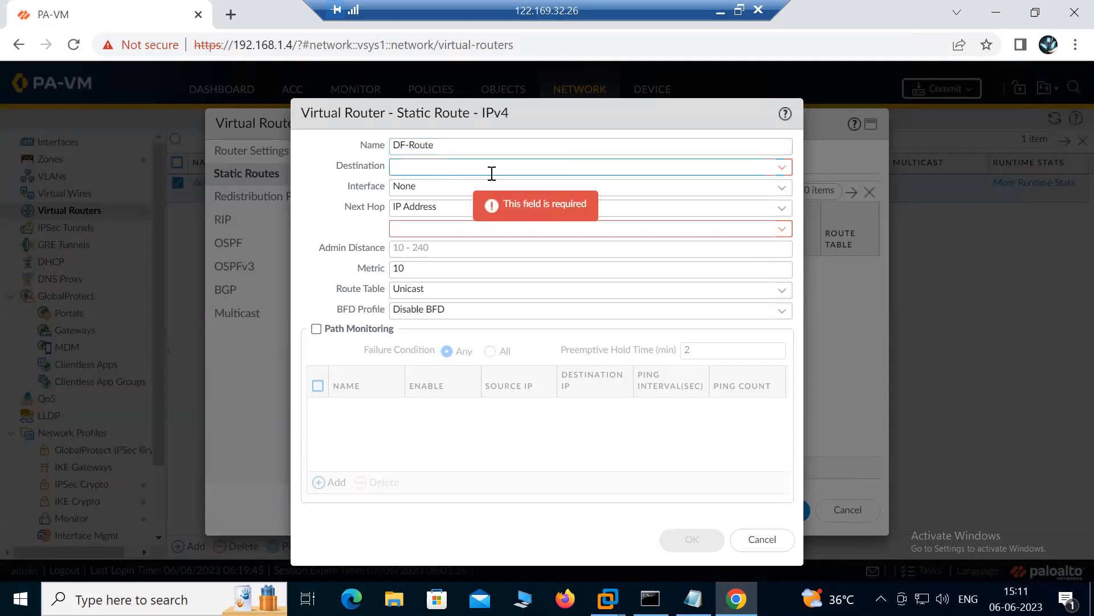
text(0.0.0.0/)
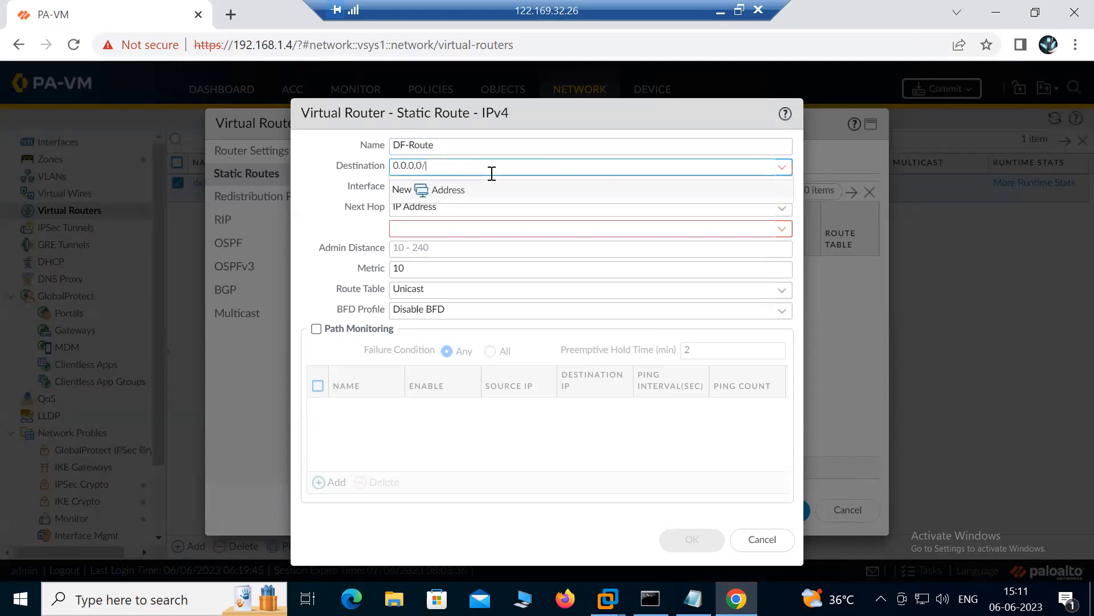
text(0)
click(420, 227)
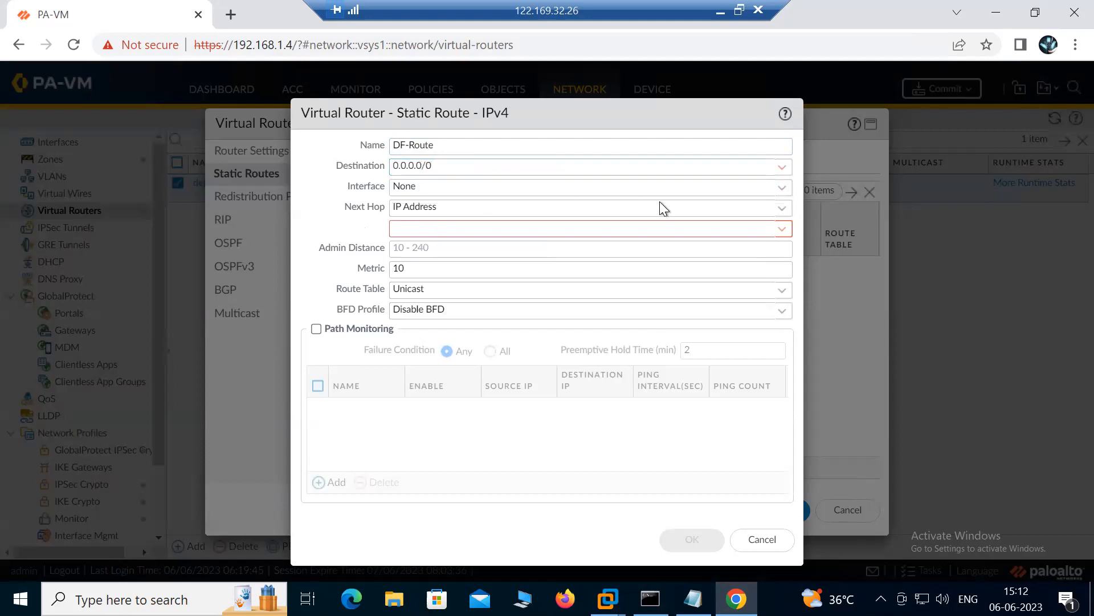
- Check the static route's interface choices and its IP Address next-hop options, and discard the unsaved route and virtual router edits
click(782, 188)
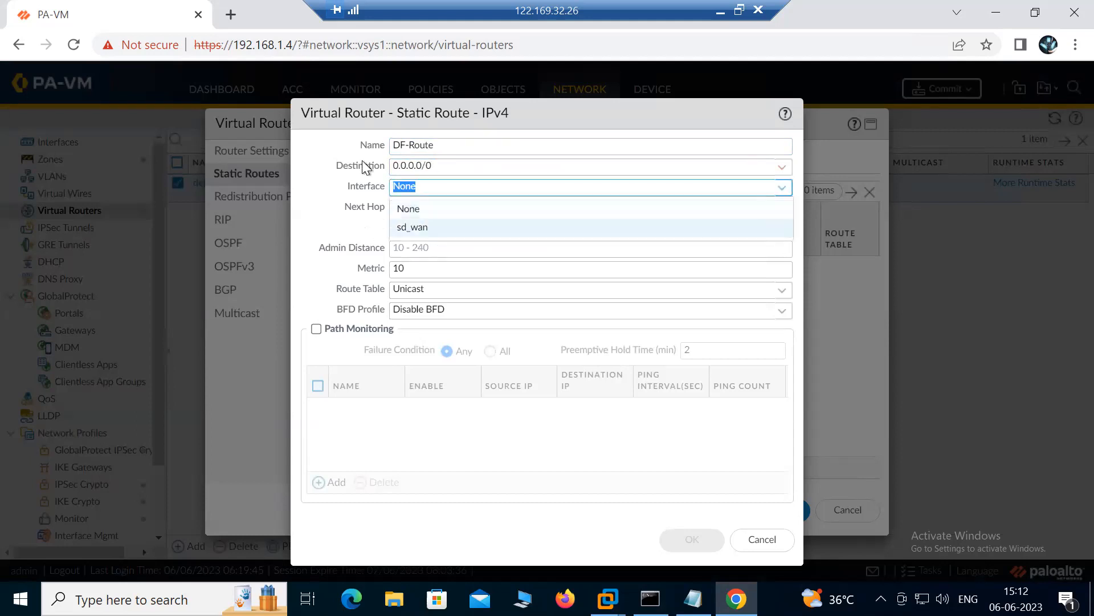
click(364, 211)
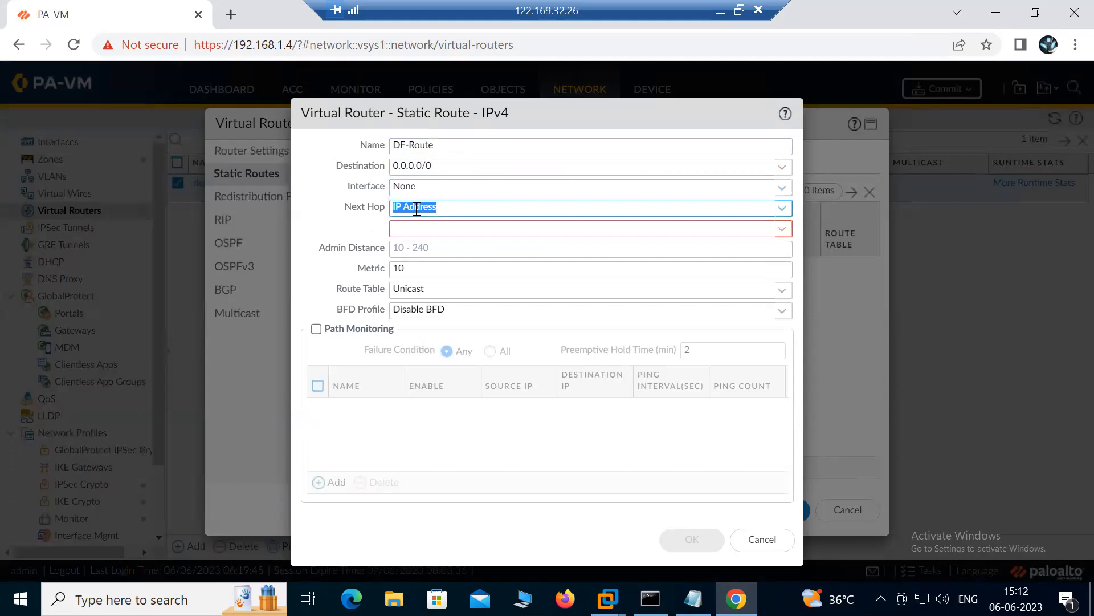
click(778, 211)
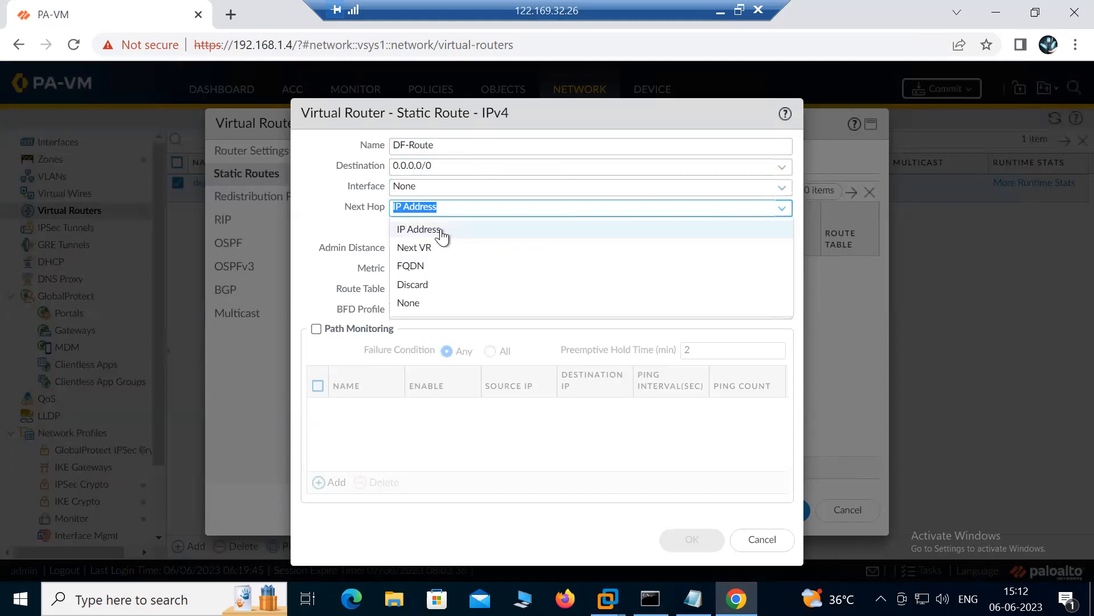
click(442, 231)
click(779, 229)
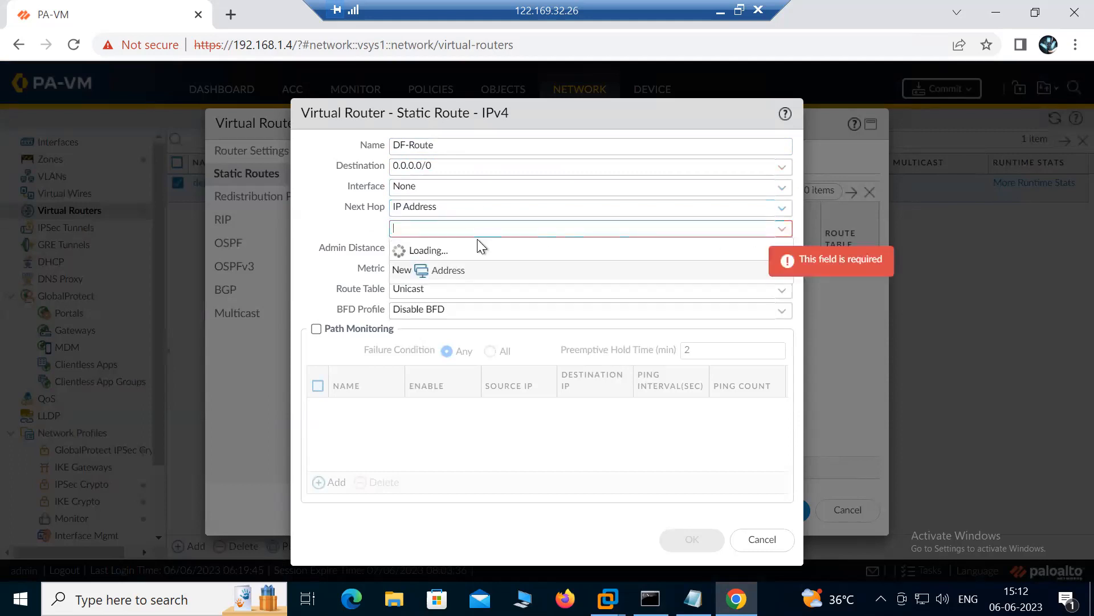
click(358, 237)
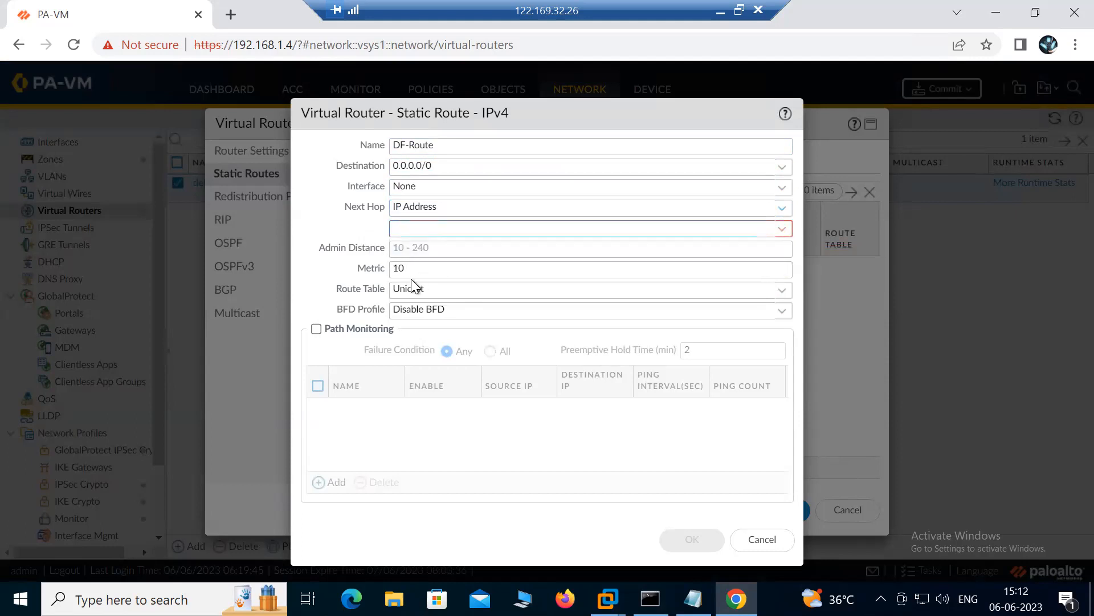
click(409, 190)
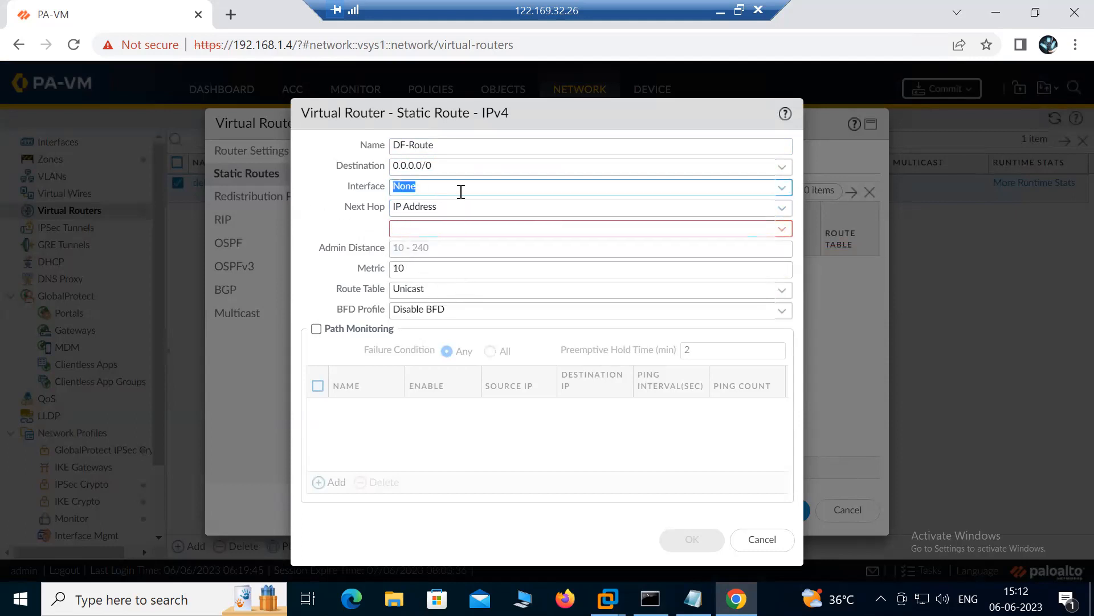
click(787, 195)
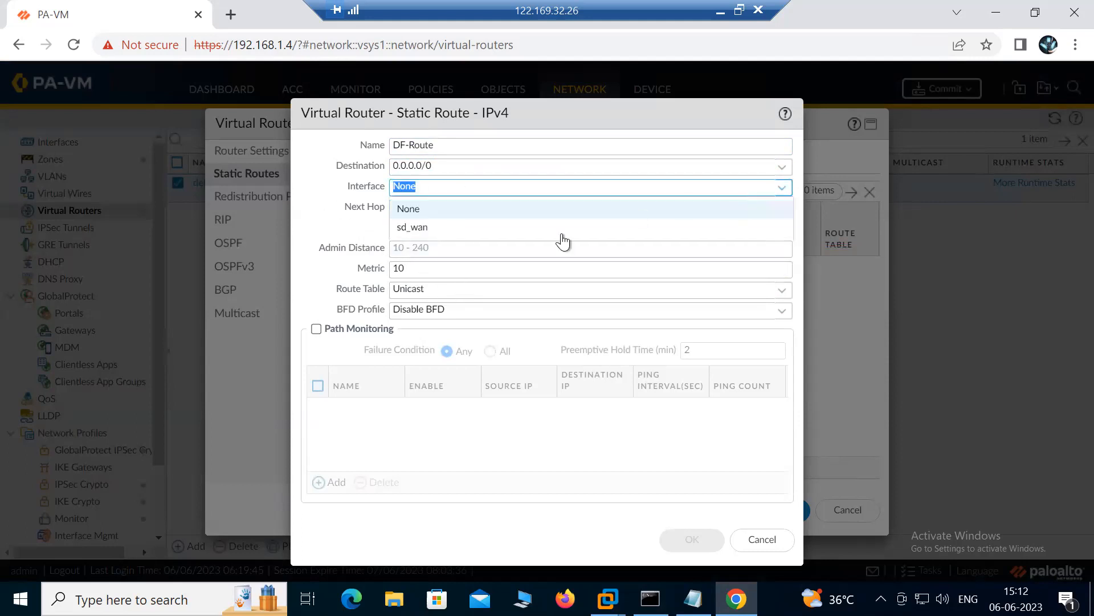
click(343, 210)
click(777, 539)
click(855, 511)
- Commit the pending changes to the firewall and open the Ethernet interface list
click(941, 88)
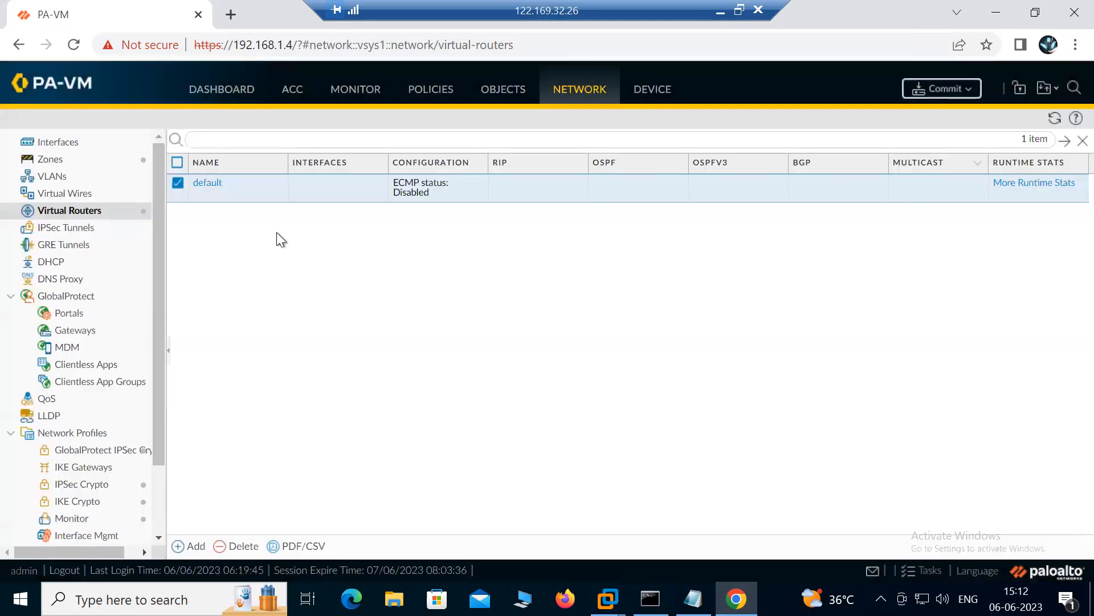
click(667, 509)
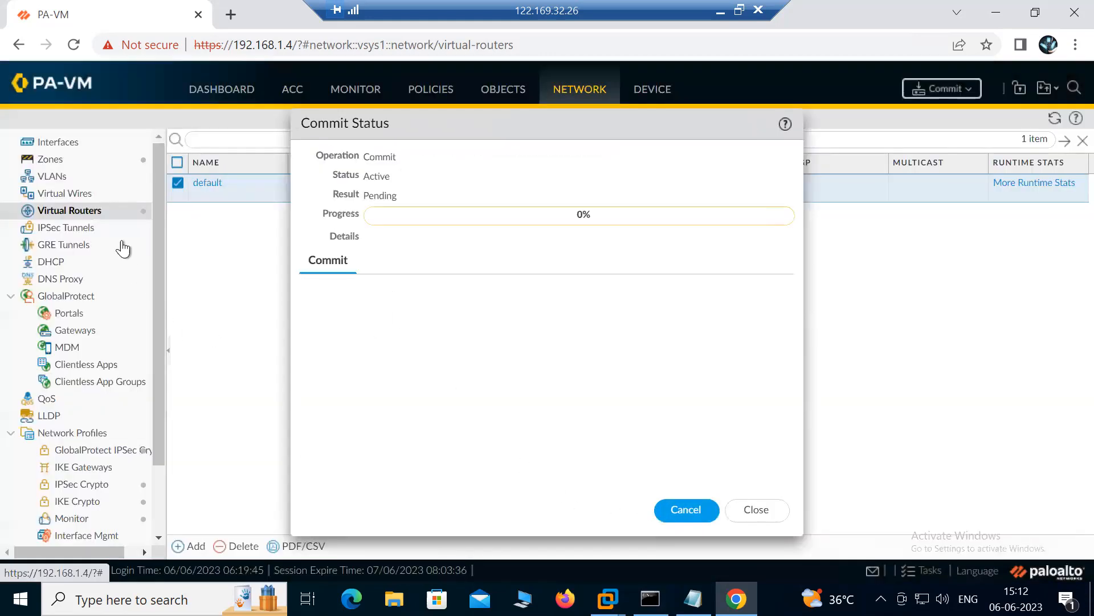
click(56, 176)
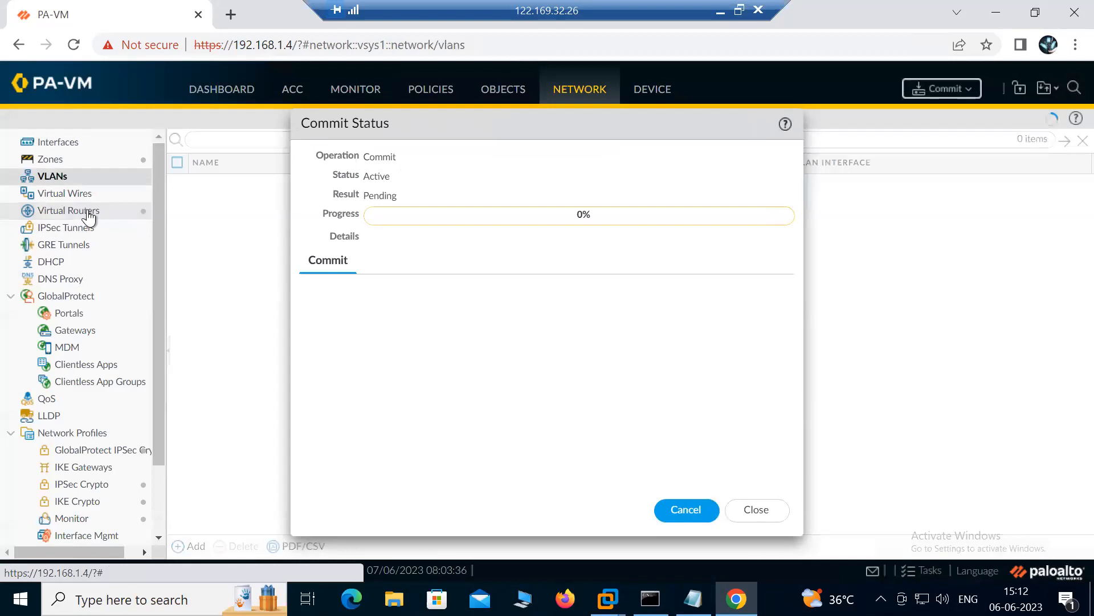
click(65, 194)
click(60, 143)
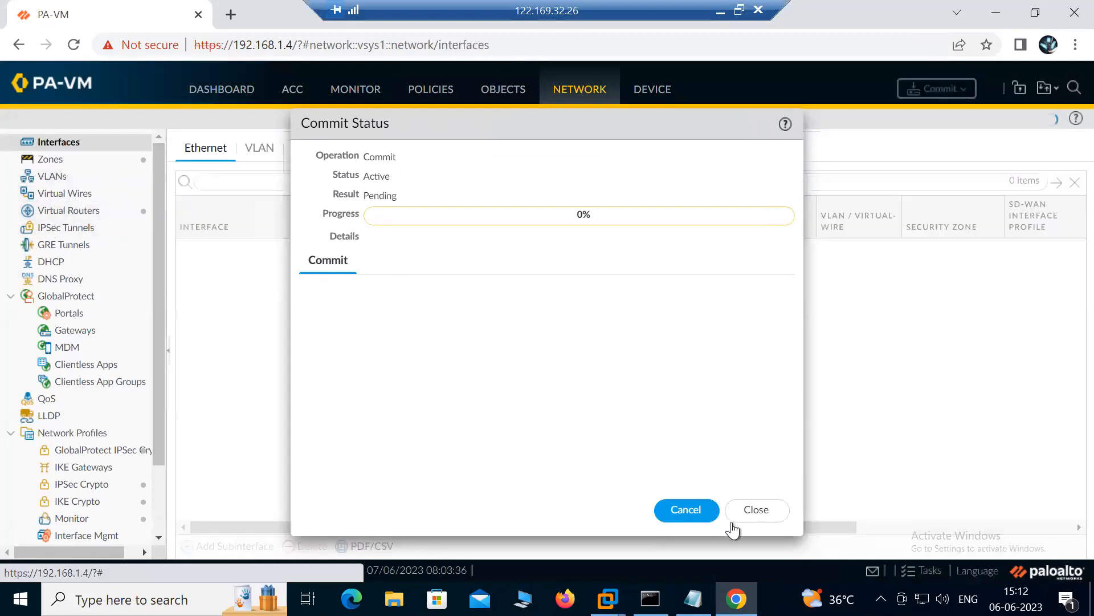
- Dismiss the commit status and review the VLAN interfaces, the security zones and the Task Manager
click(758, 513)
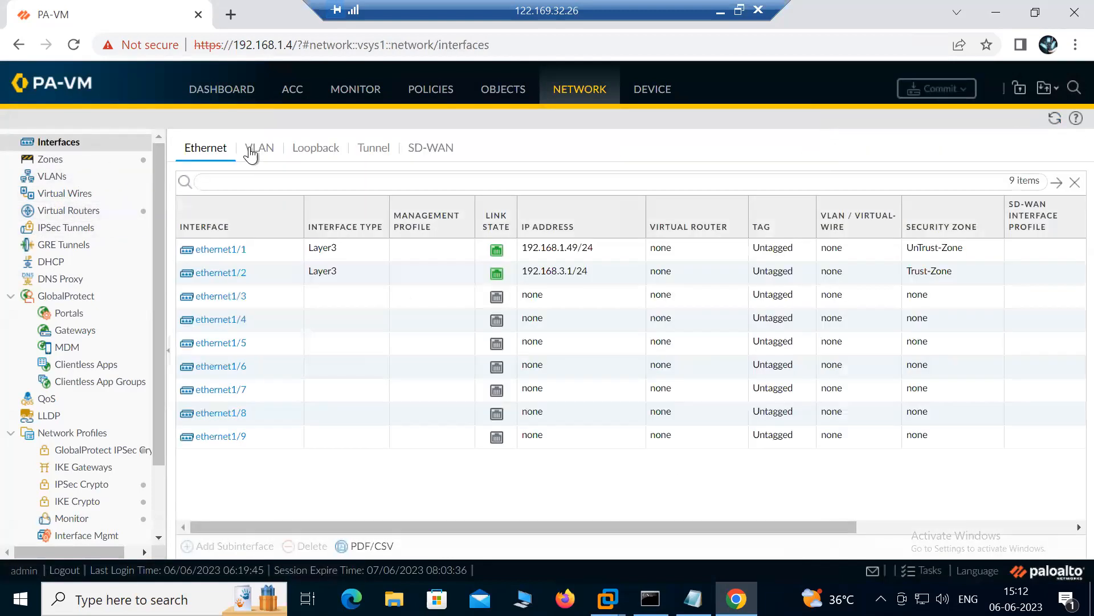
click(254, 150)
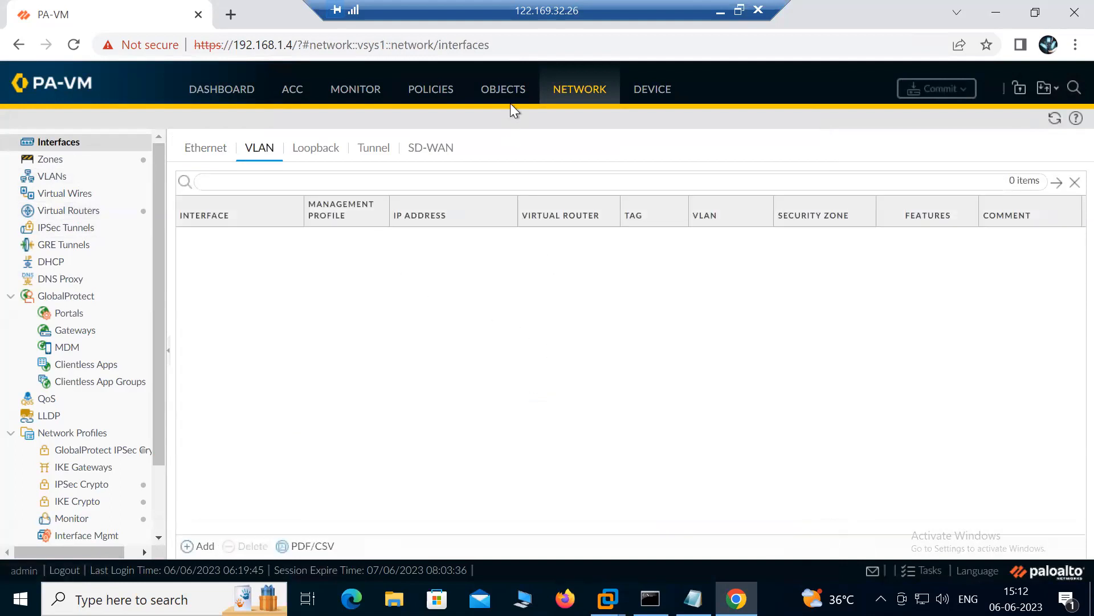
click(59, 165)
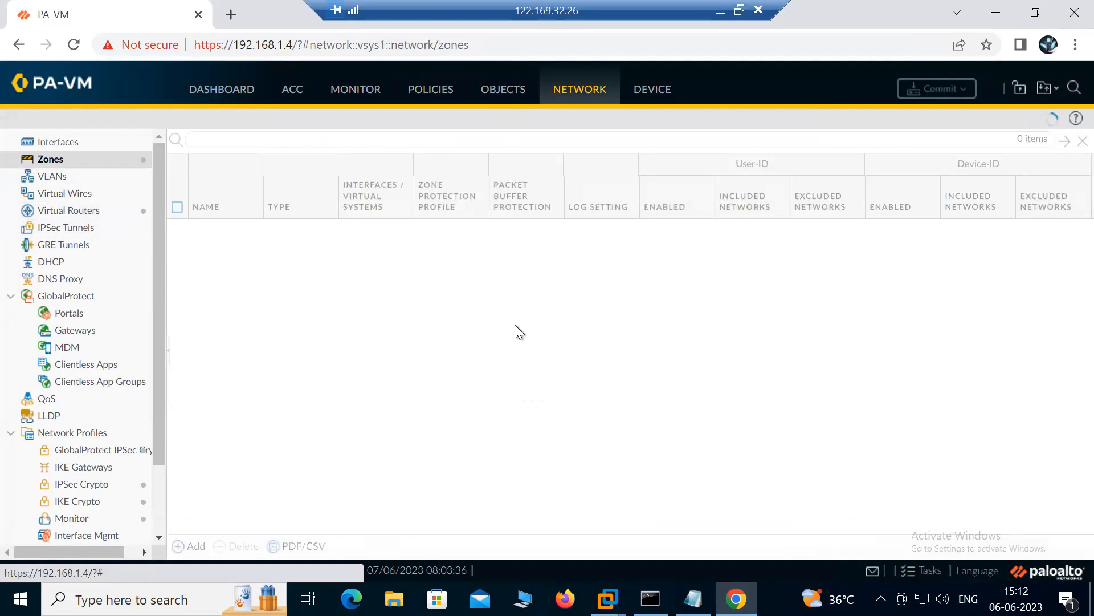
click(920, 572)
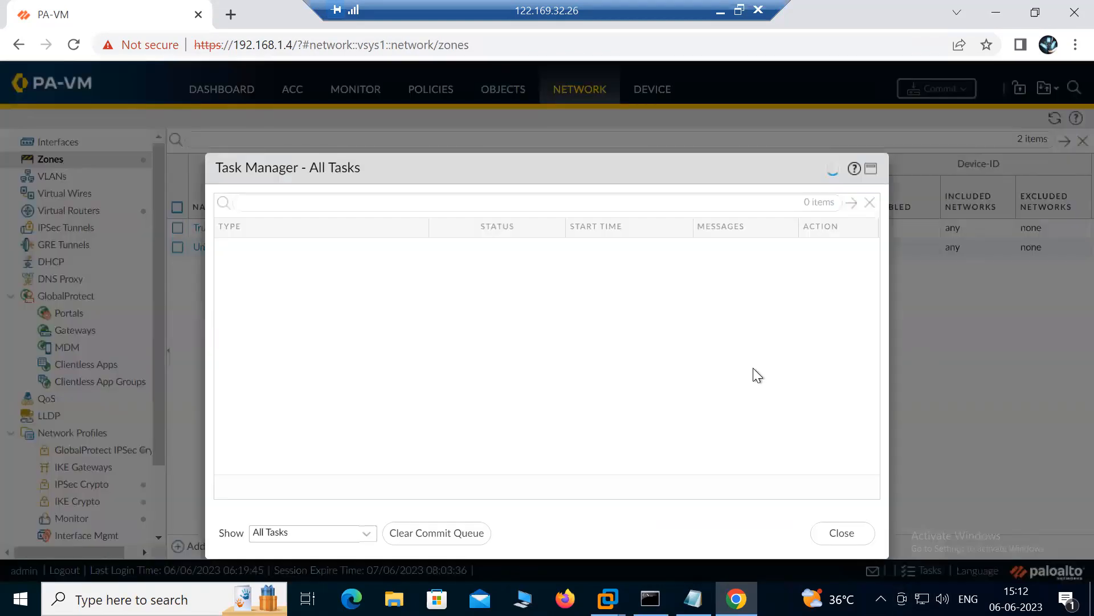
click(843, 535)
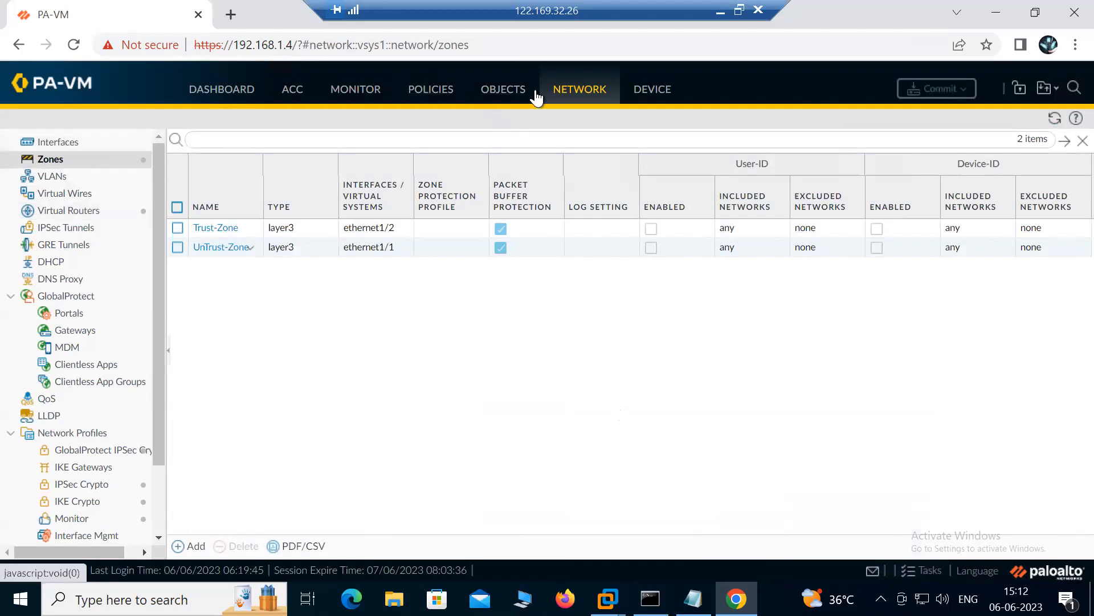
- Open the NAT policy rulebase of the firewall
click(579, 90)
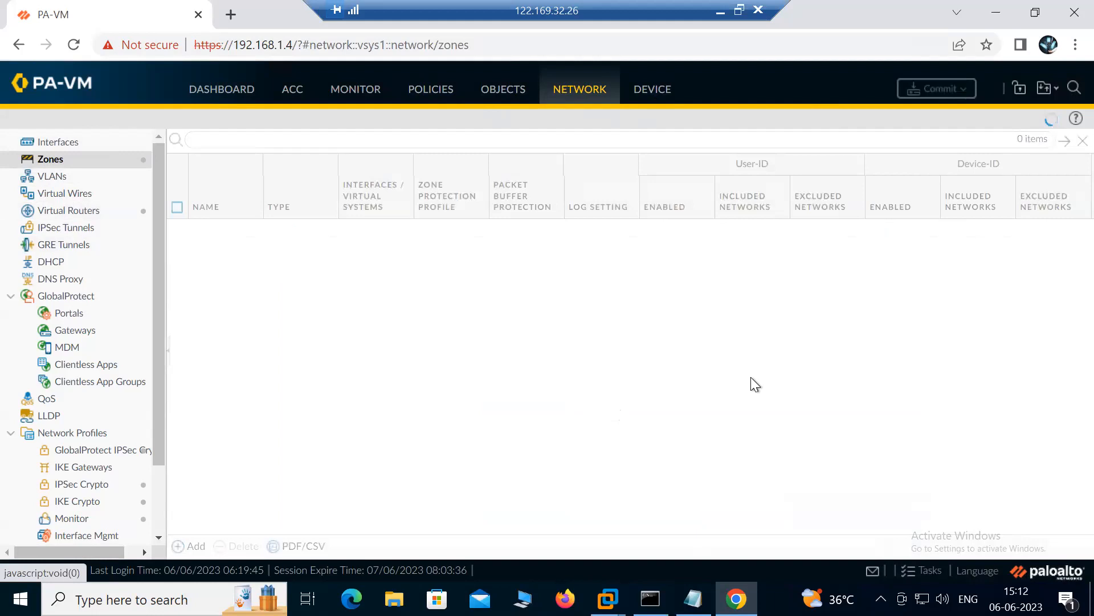
click(431, 93)
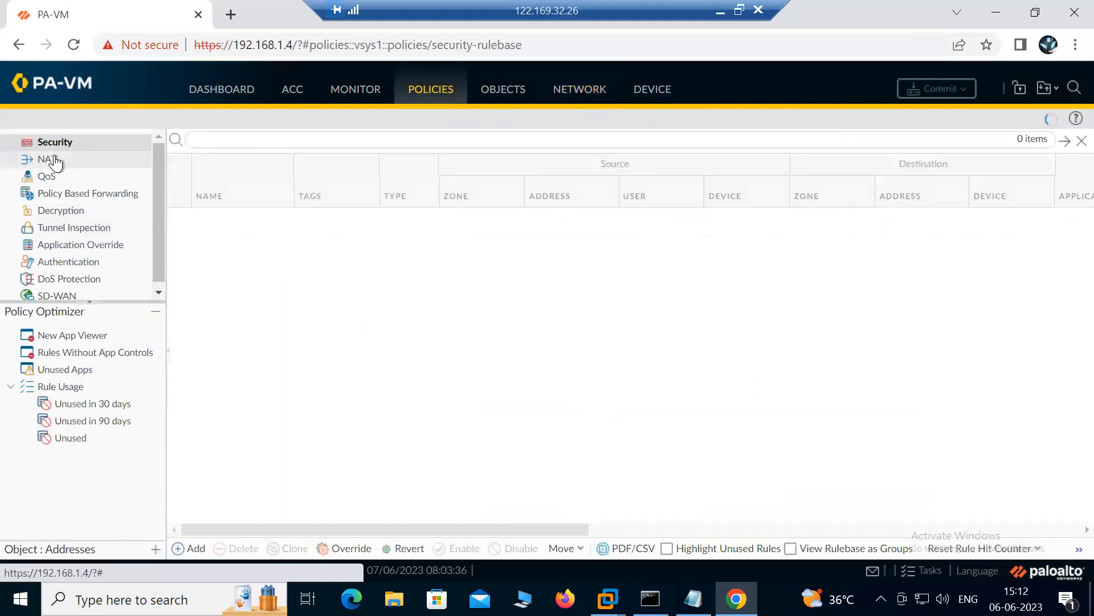
click(48, 160)
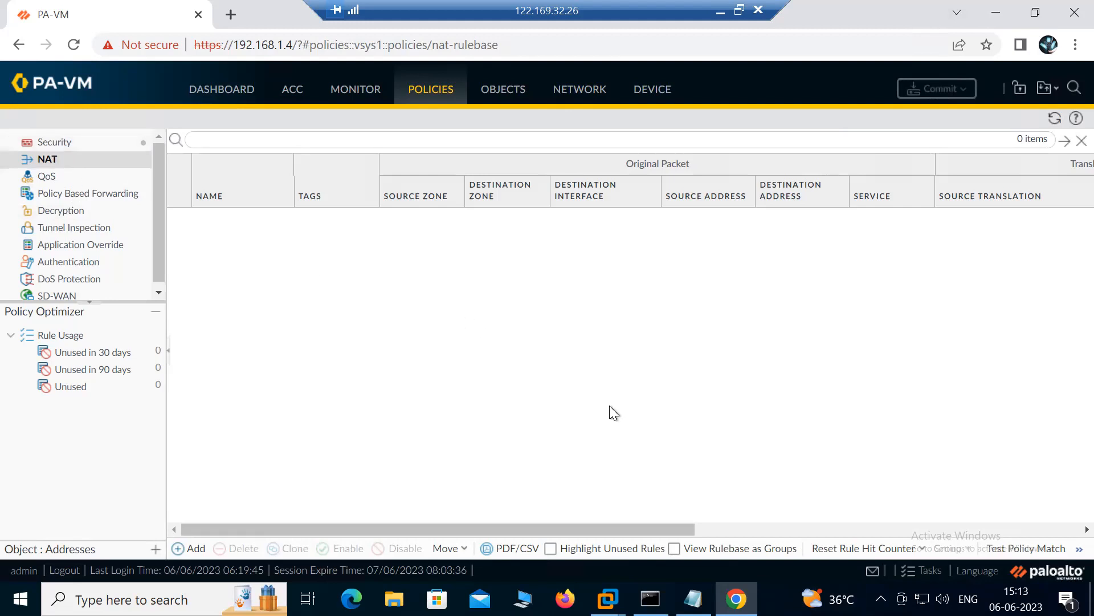
- Read the messages about ethernet1/1 and ethernet1/2 in the job status of the latest Commit task, and close the Task Manager
click(940, 570)
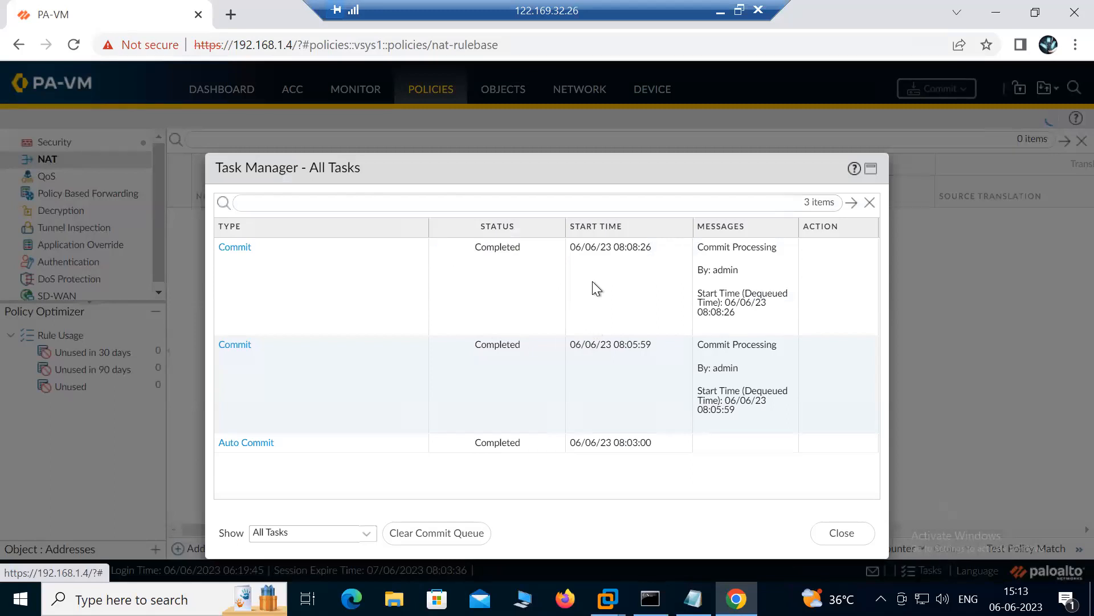
click(842, 533)
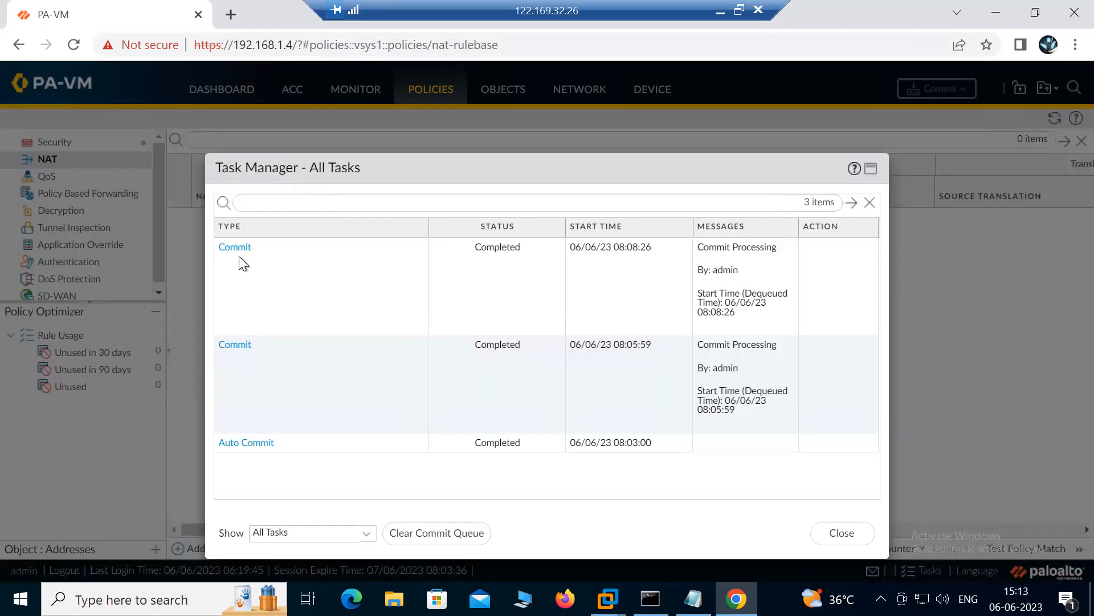
click(238, 250)
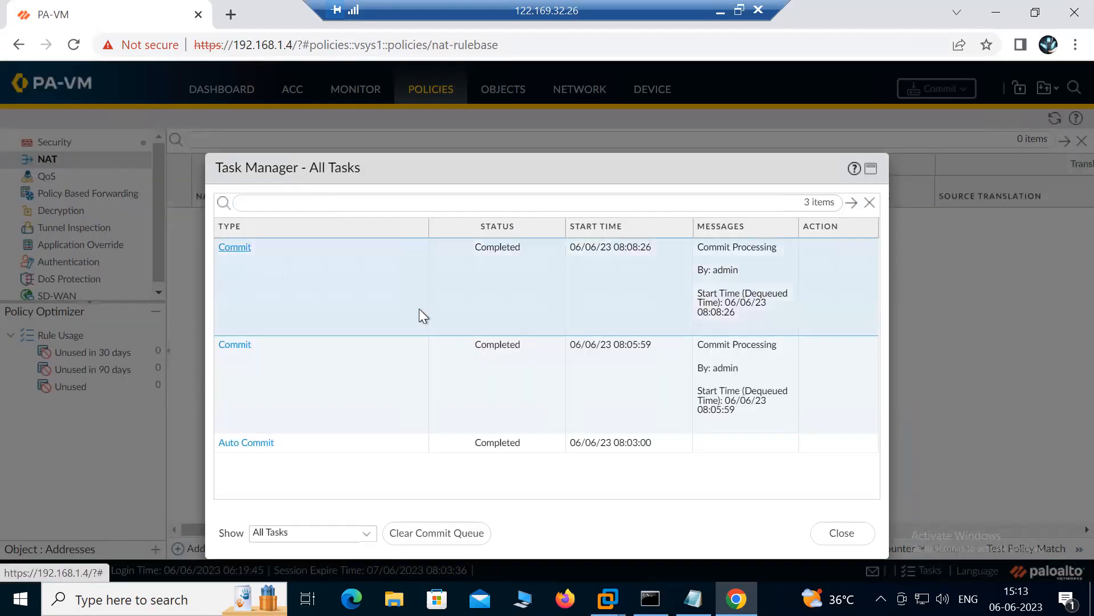
drag(308, 259, 518, 278)
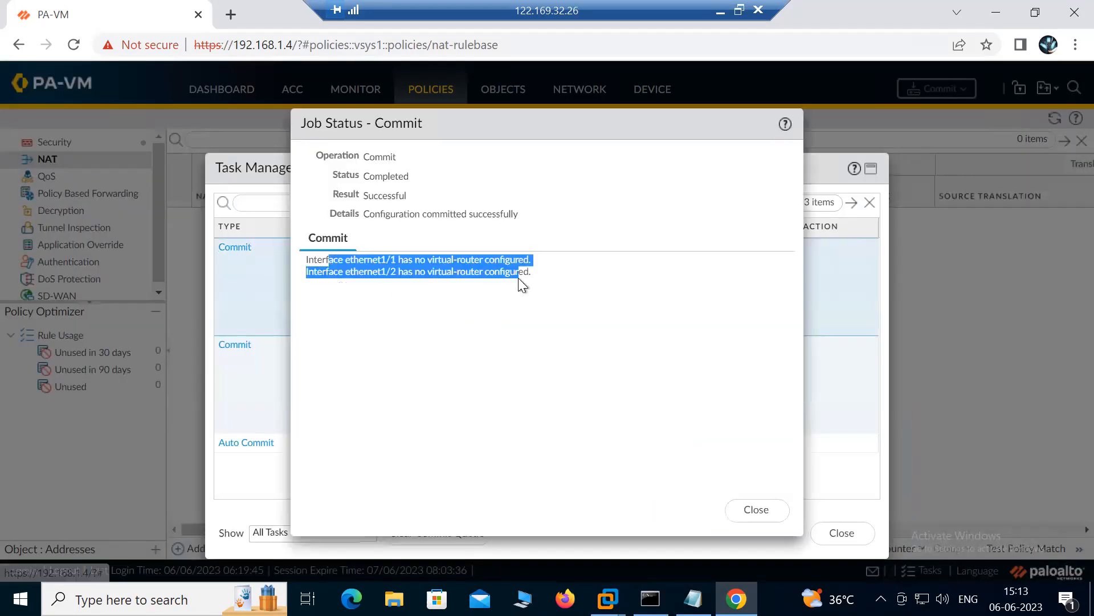
click(516, 318)
drag(407, 260, 504, 278)
click(567, 337)
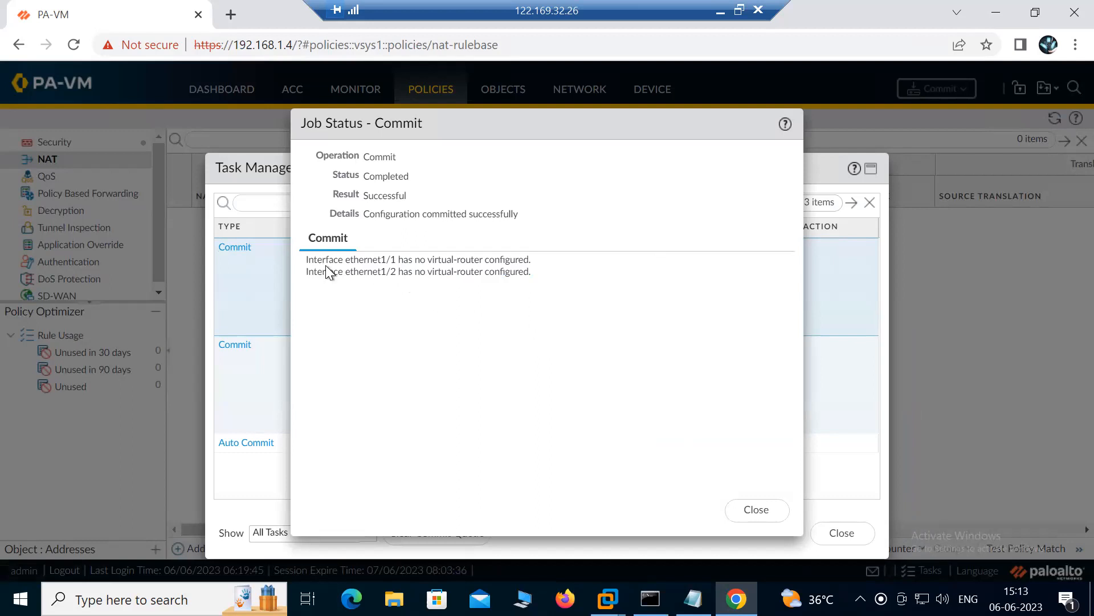
drag(373, 260, 306, 259)
drag(571, 255, 570, 254)
click(529, 271)
drag(378, 271, 579, 313)
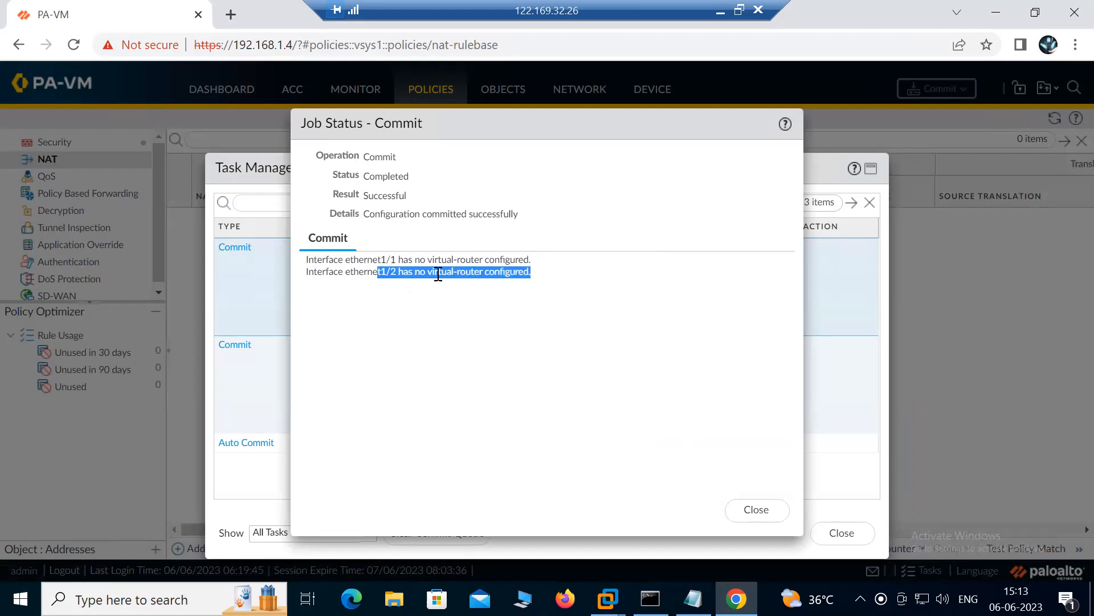
click(751, 513)
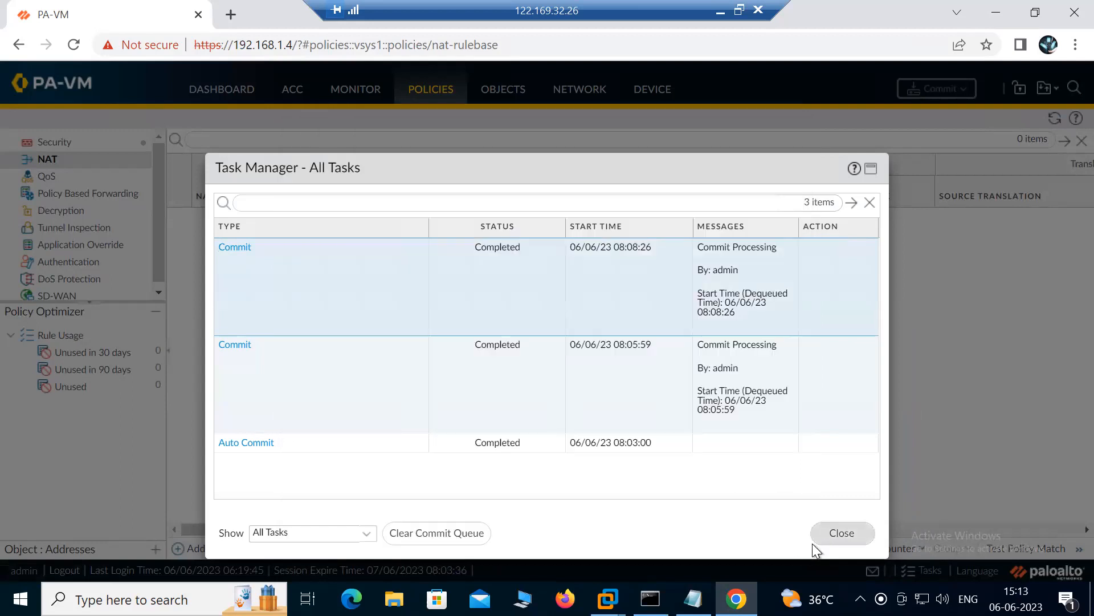
click(816, 540)
- Check the interface and next-hop settings of a blank IPv4 static route in the default virtual router, and discard it
click(571, 92)
click(67, 211)
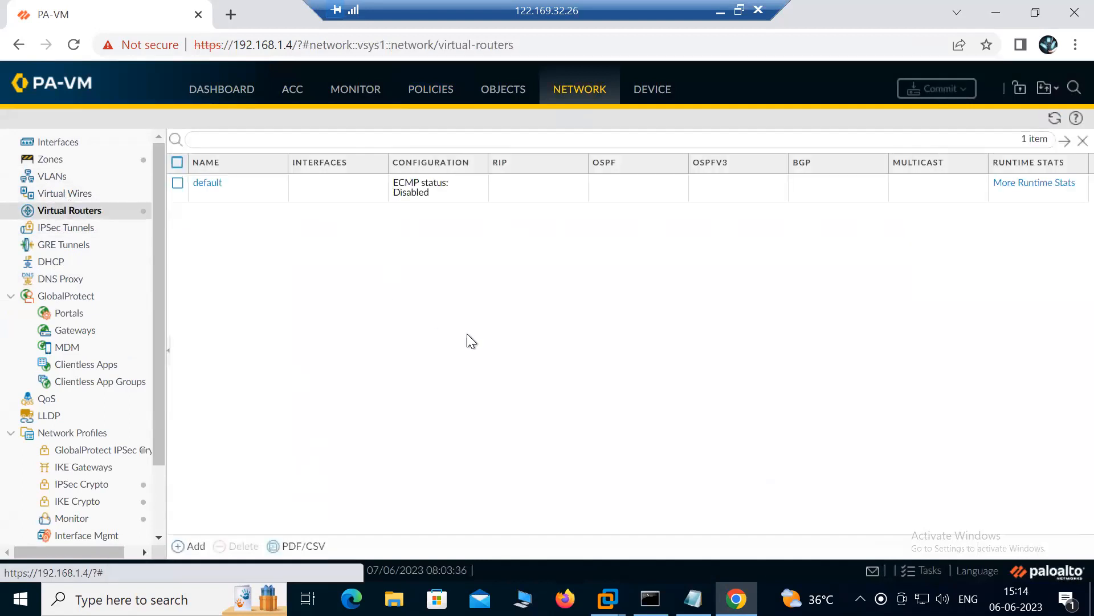
click(208, 183)
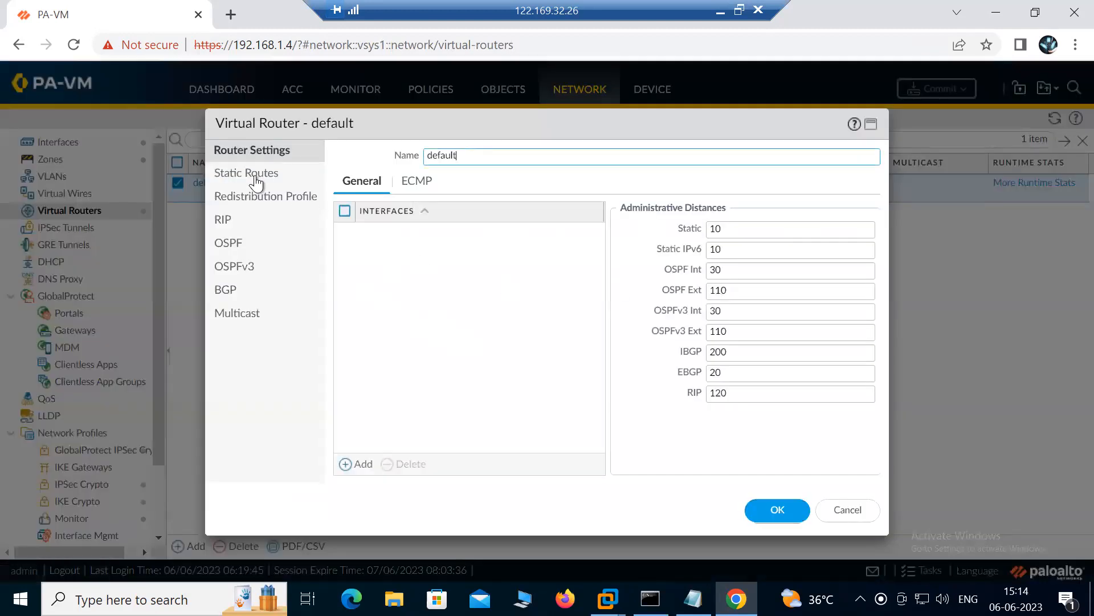
click(250, 172)
click(360, 467)
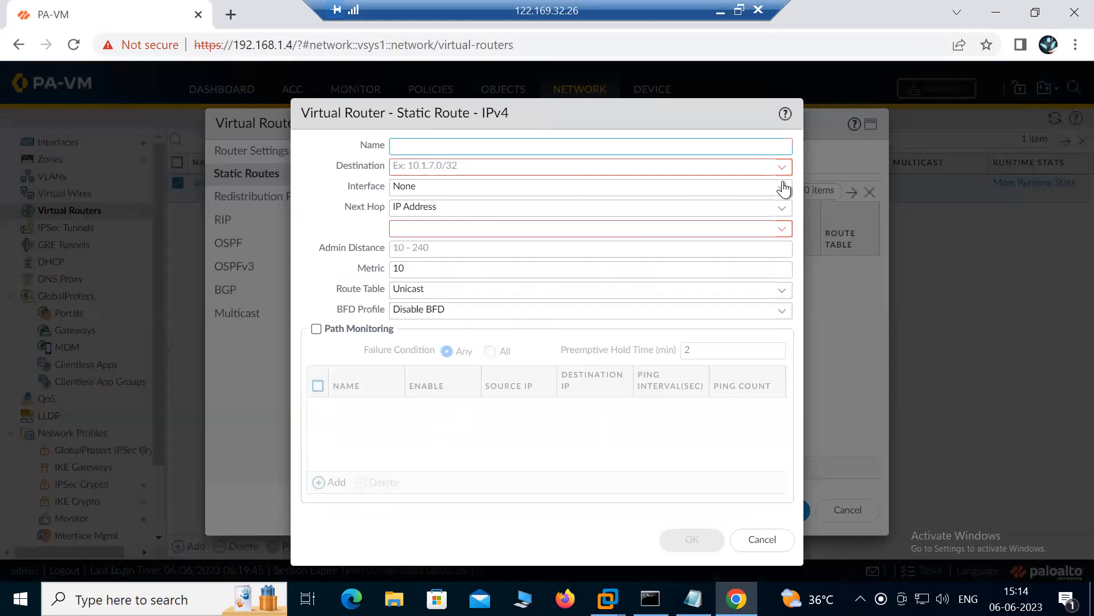
click(785, 186)
click(401, 210)
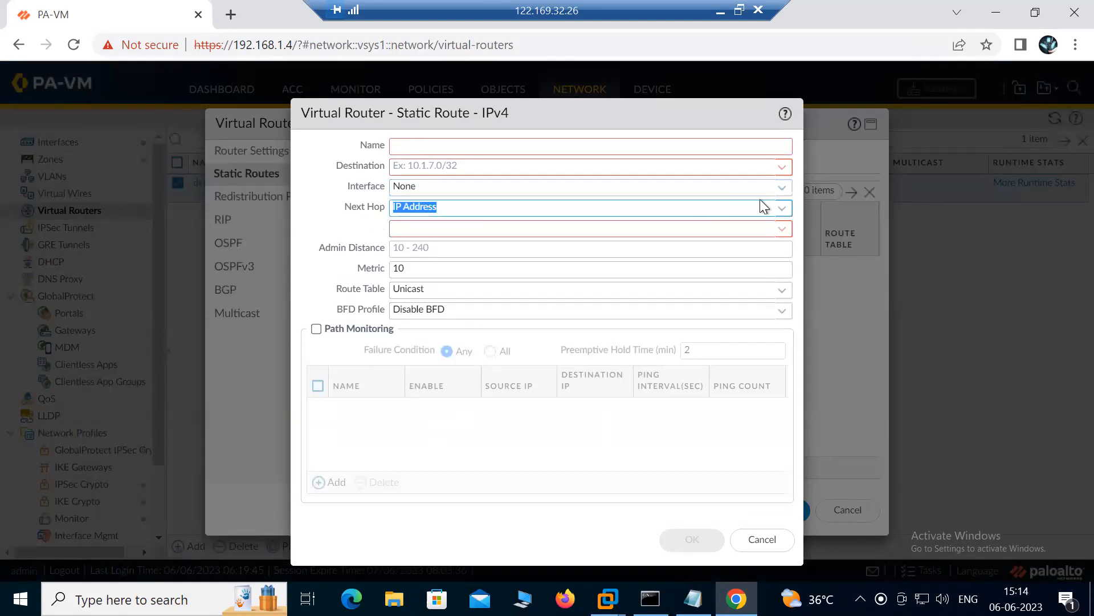
click(465, 148)
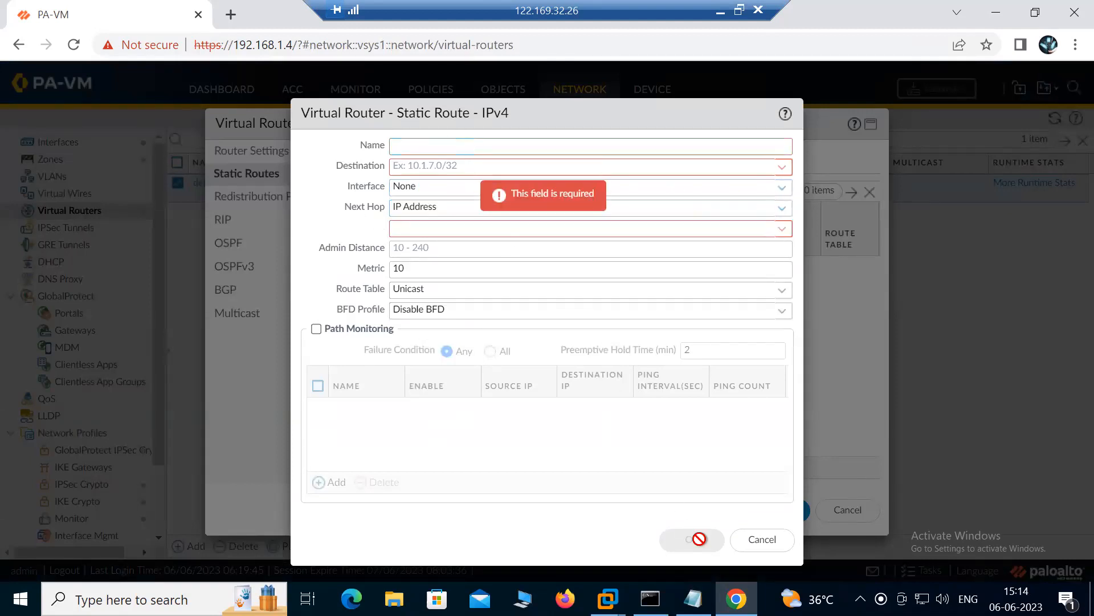
click(766, 539)
click(855, 513)
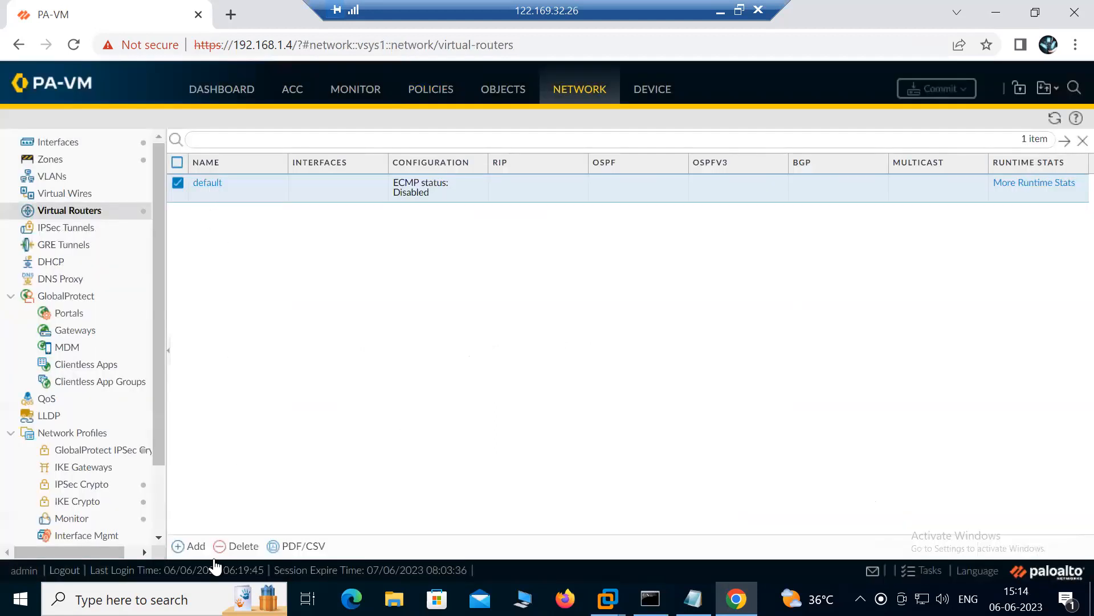
- Start a new virtual router and name it VR-1
click(194, 551)
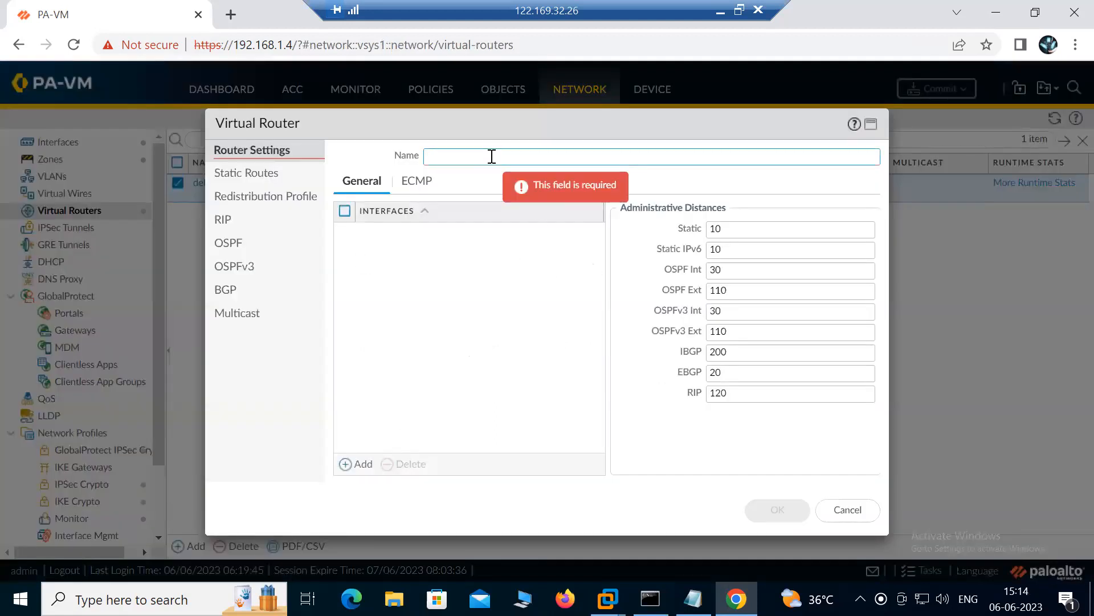
text(D)
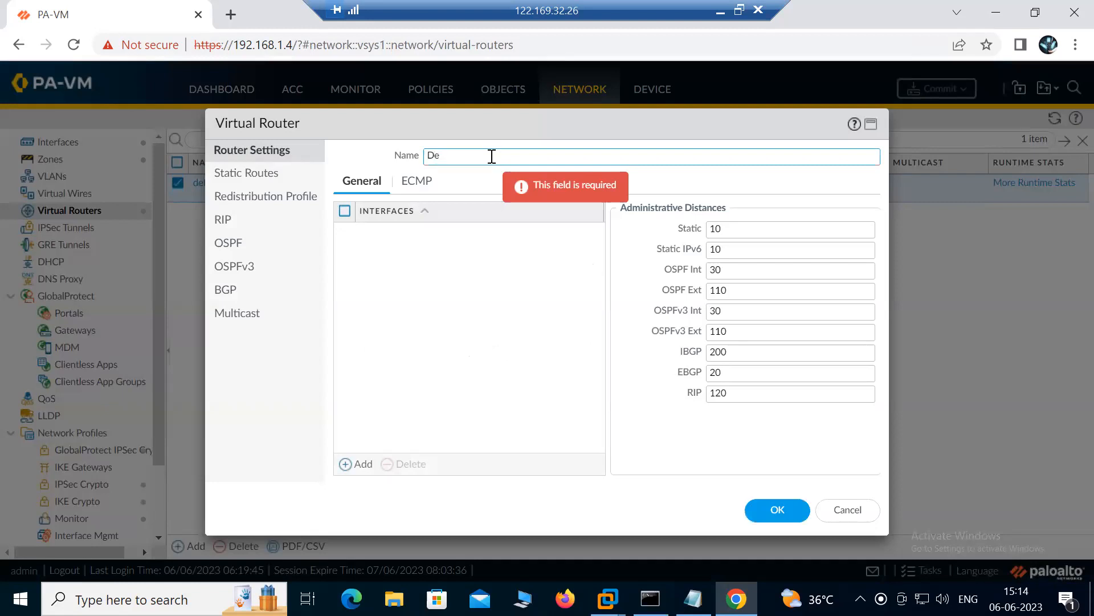
text(e)
key(BackSpace)
key(BackSpace)
text(VR)
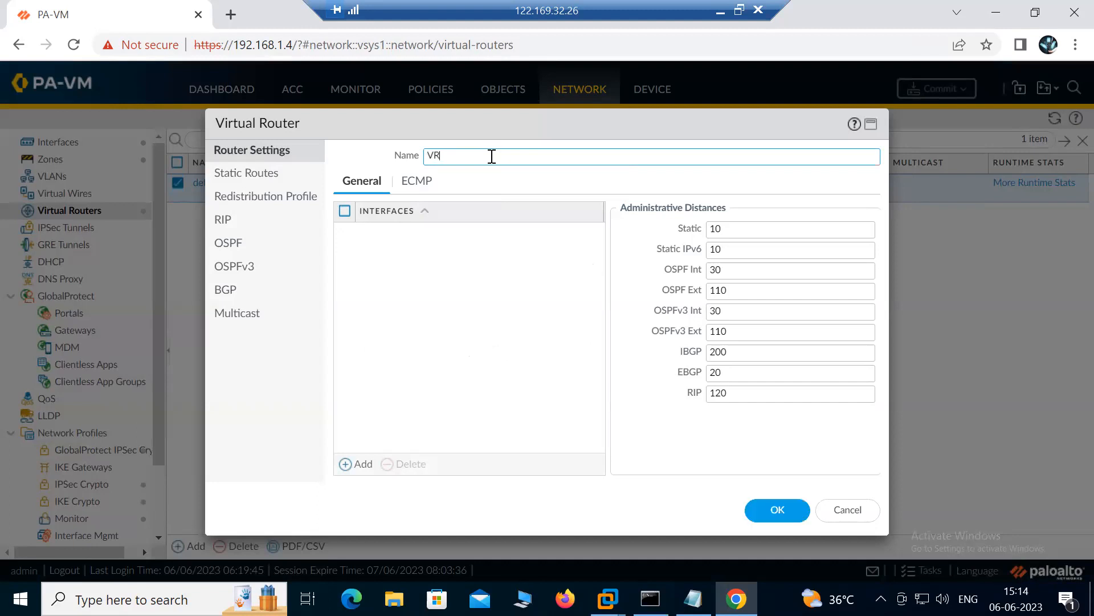
text(-1)
click(476, 251)
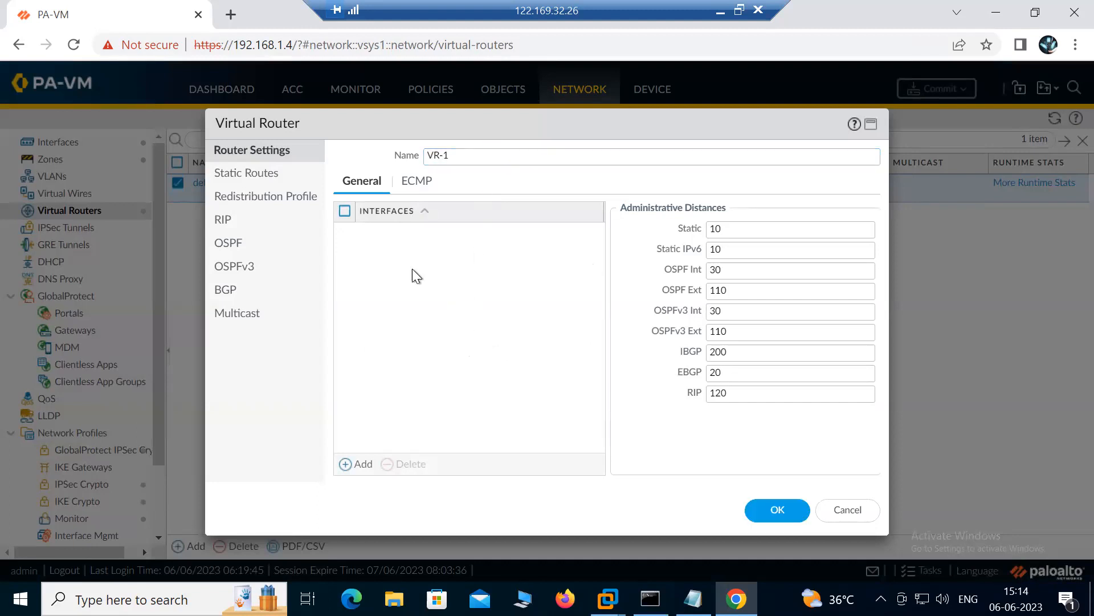
- Add the interfaces ethernet1/1 and ethernet1/2 to virtual router VR-1 and save it
click(361, 474)
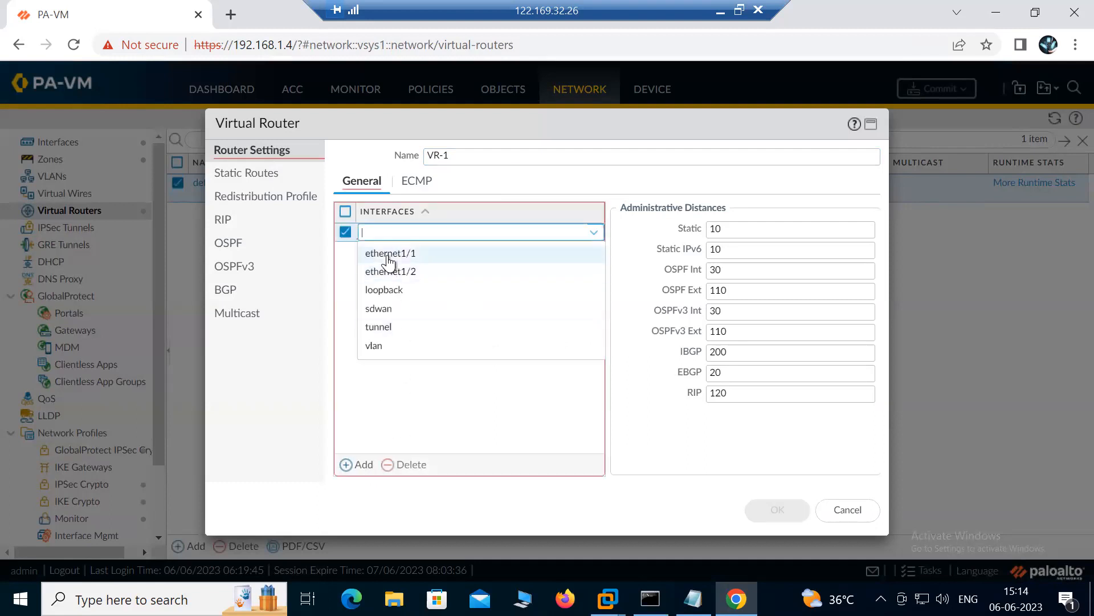
click(389, 252)
click(362, 471)
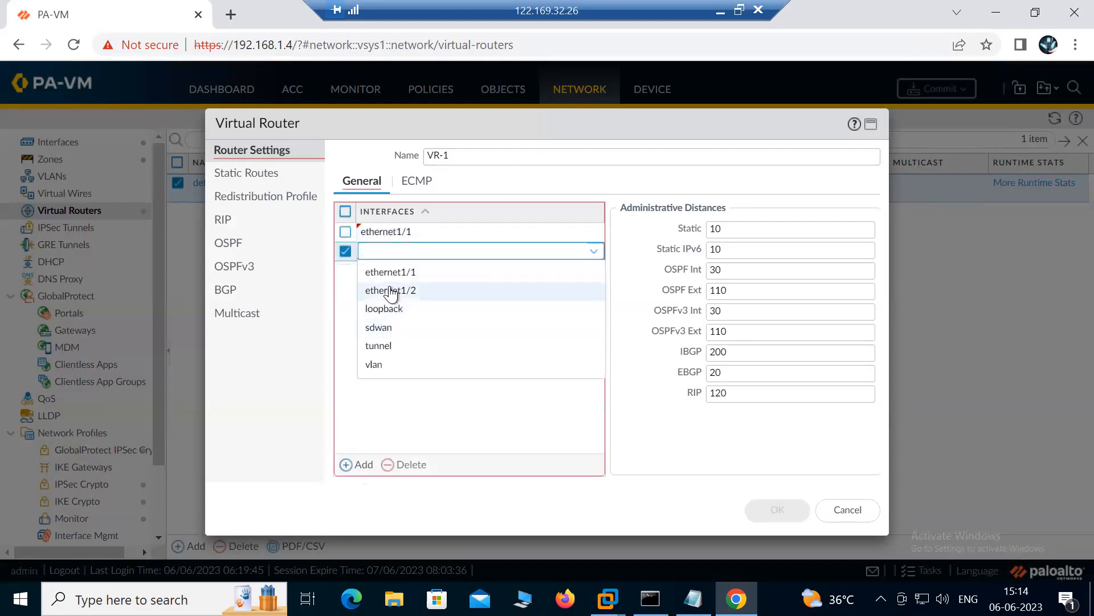
click(391, 289)
click(522, 337)
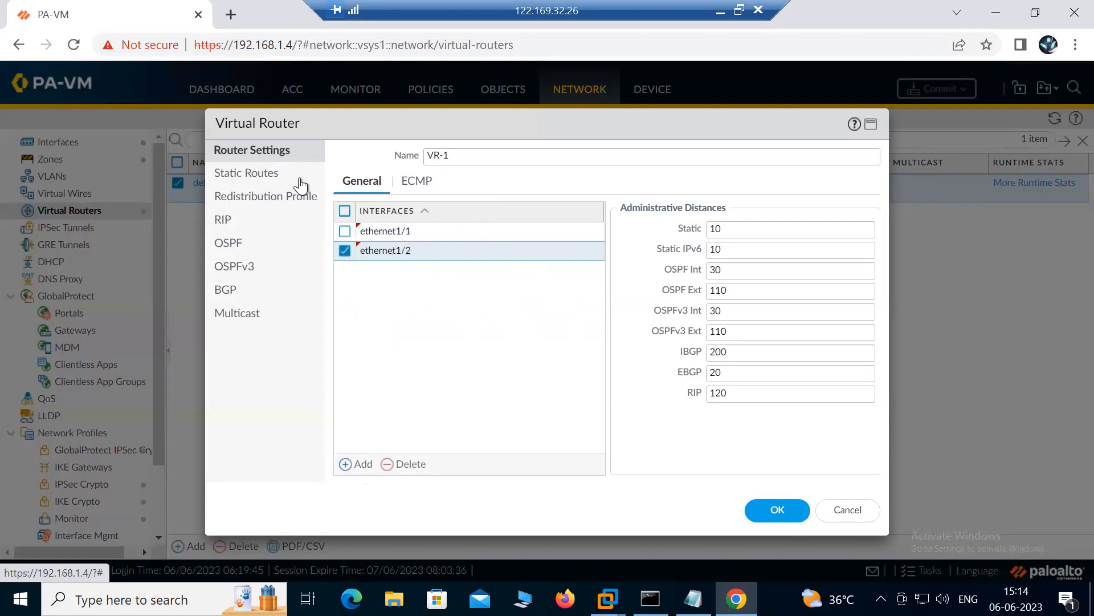
click(777, 509)
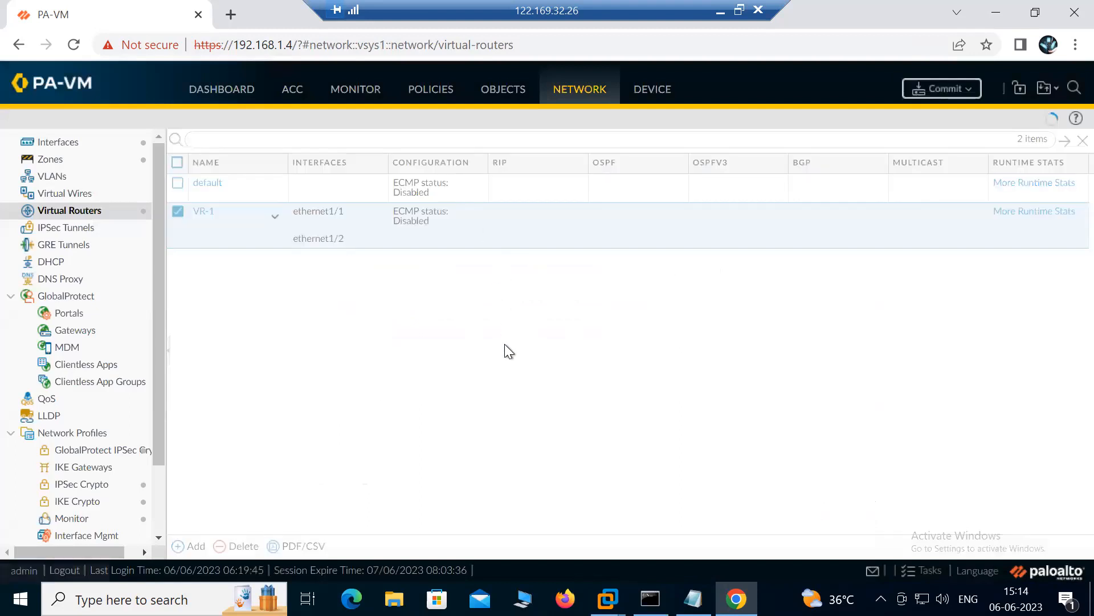
- In virtual router VR-1, start an IPv4 static route named Route with destination 0.0.0.0/0 and interface ethernet1/1
click(204, 211)
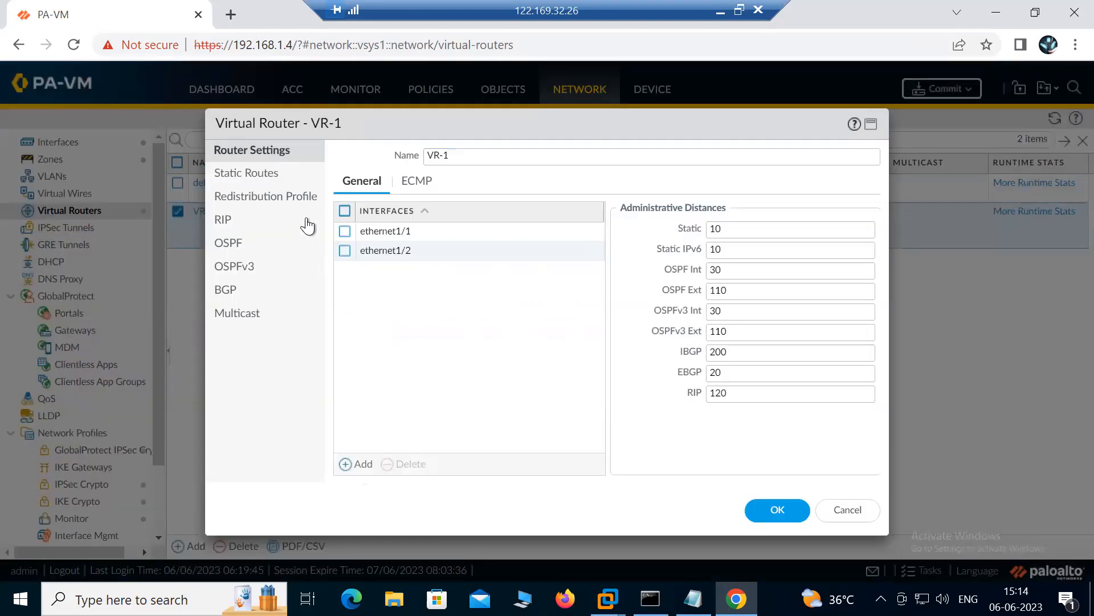
click(247, 173)
click(364, 468)
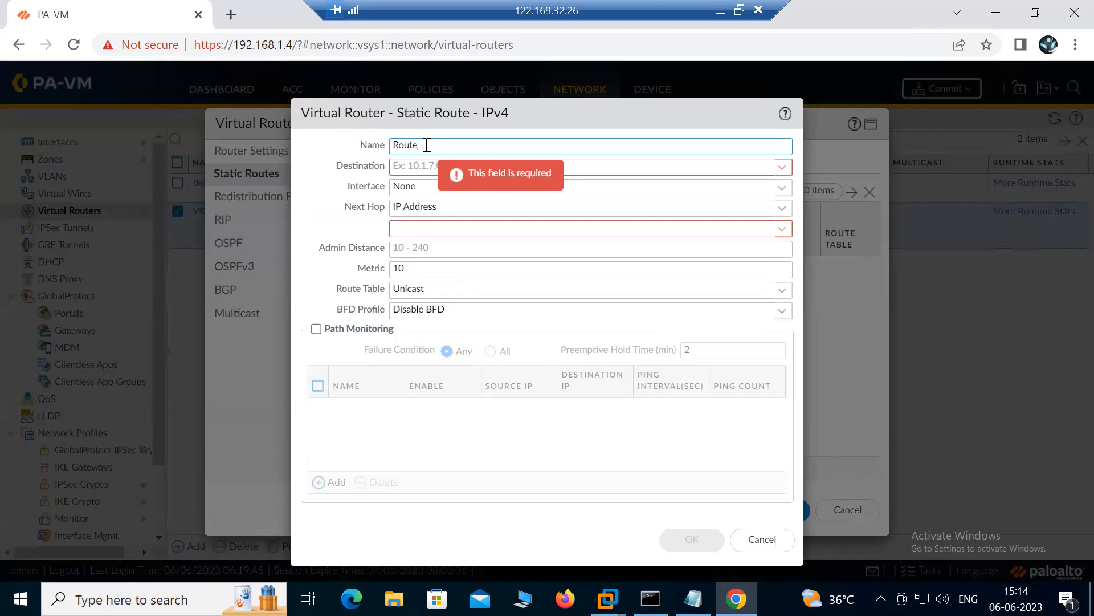
click(428, 171)
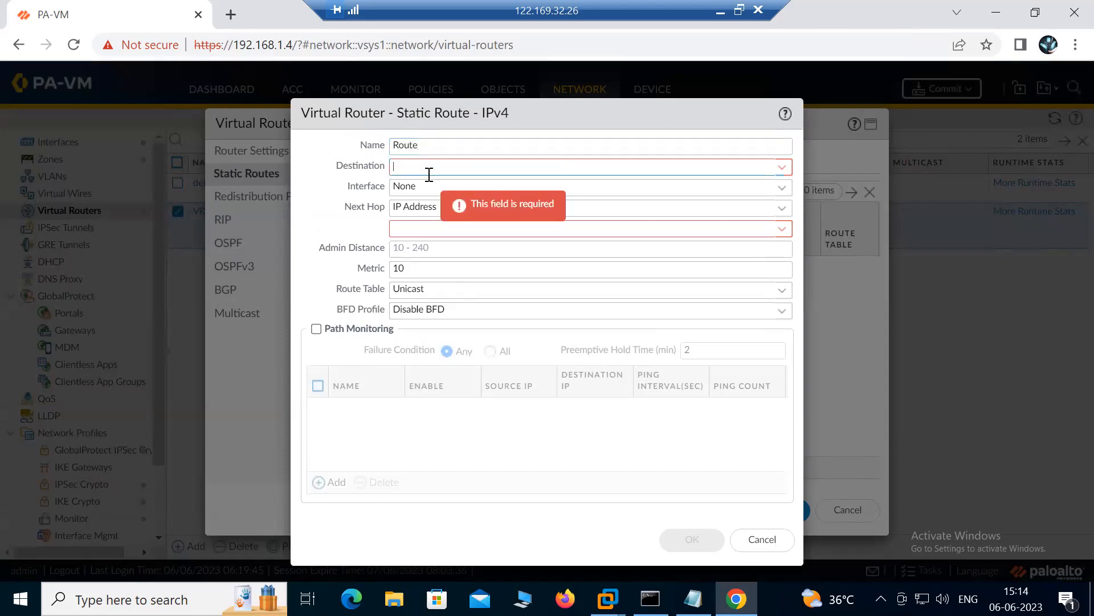
text(0.0.0.0/0)
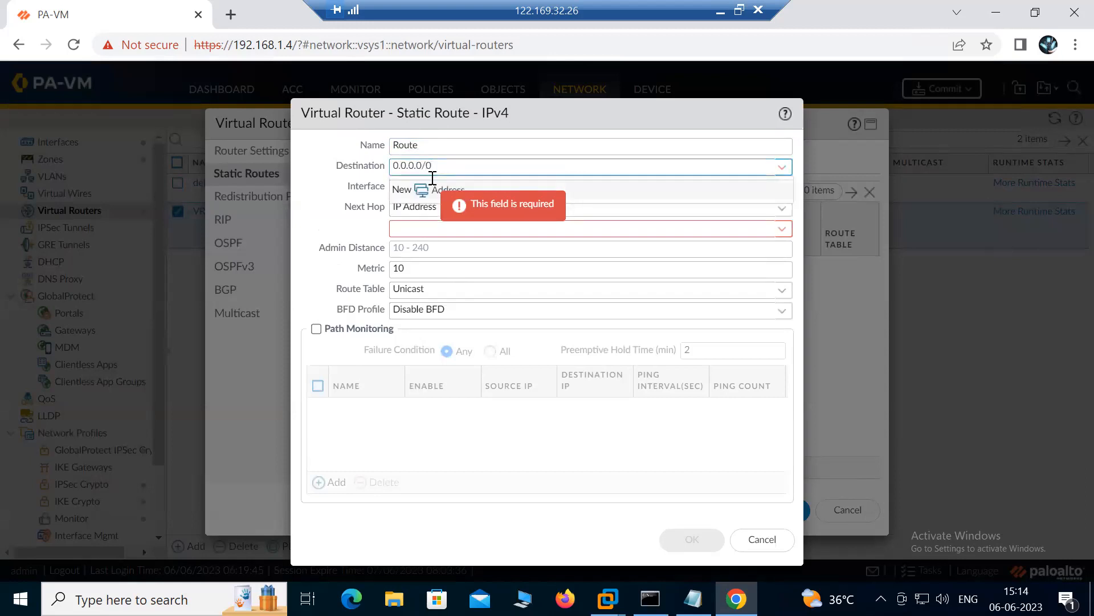
click(379, 229)
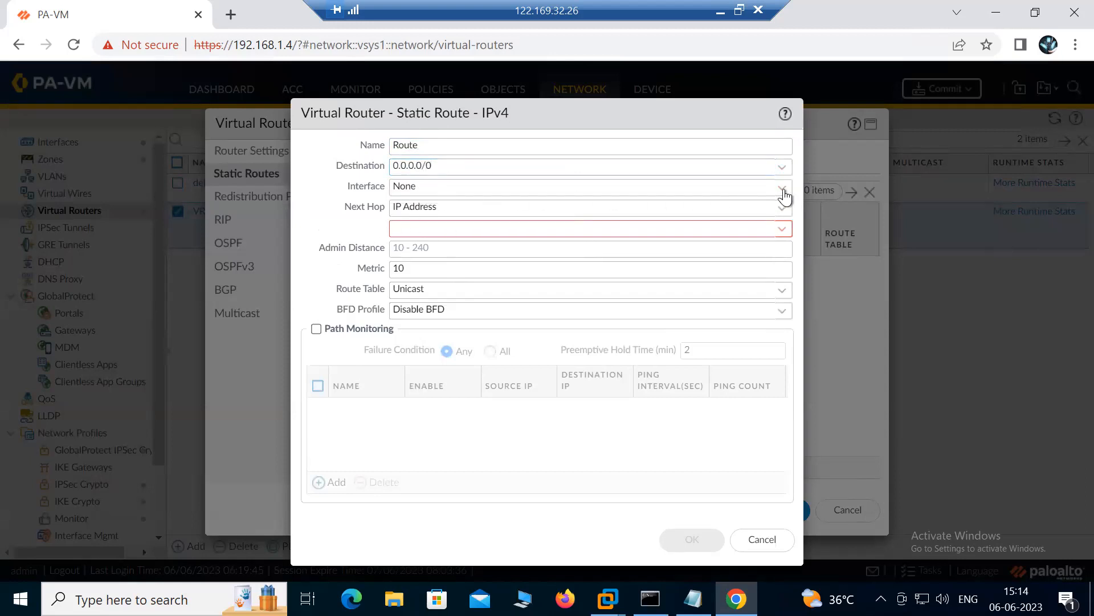
click(785, 196)
click(458, 226)
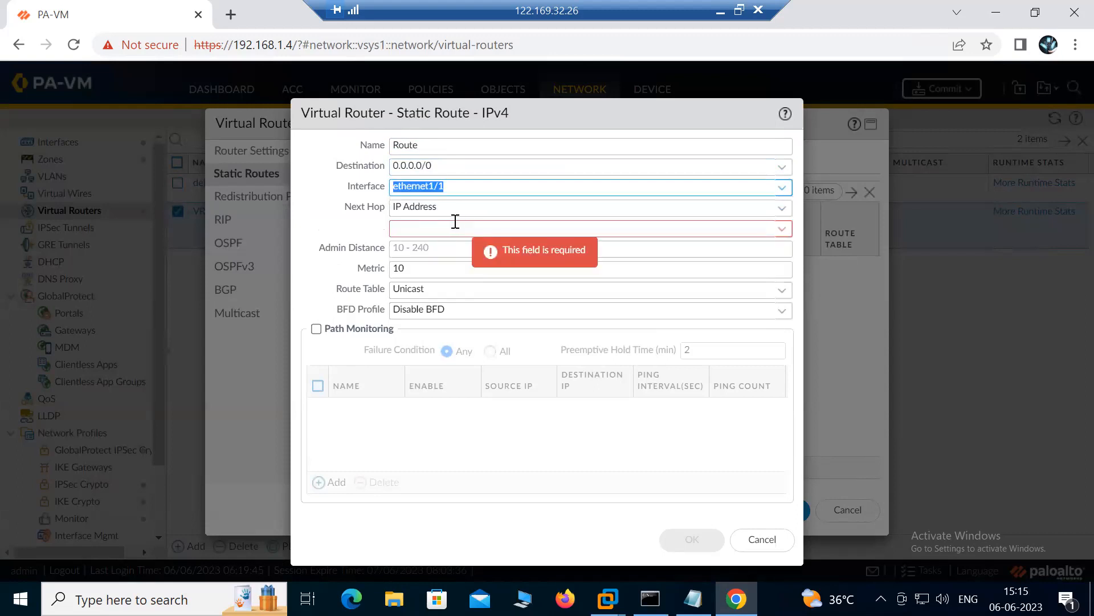
- Set the static route's next-hop IP address to 192.168.1.1 and save the route and virtual router VR-1
click(446, 227)
text(192.168.1.49)
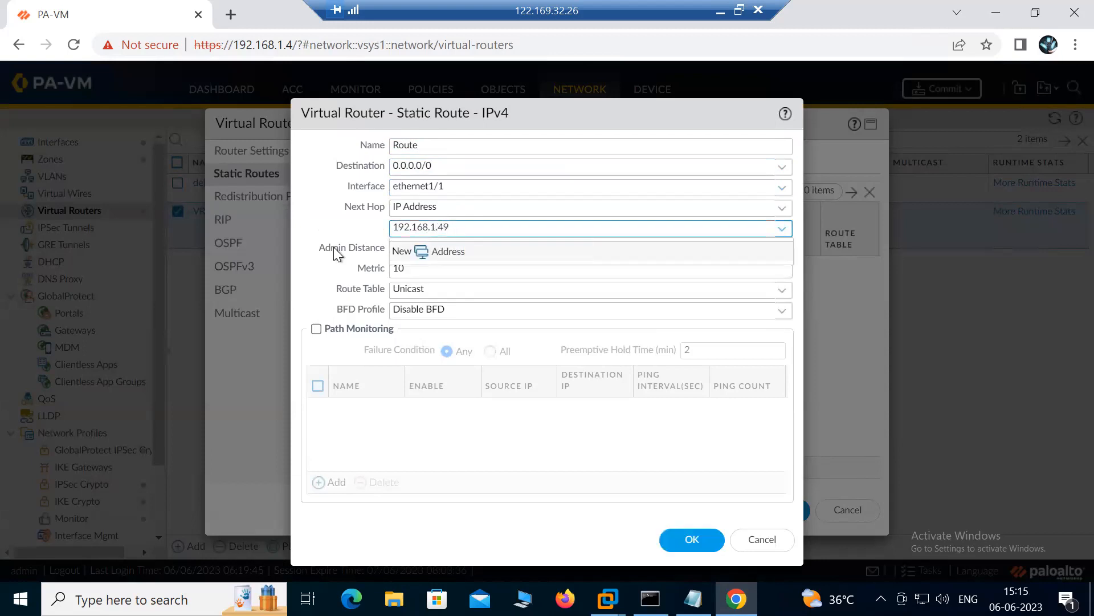
click(327, 225)
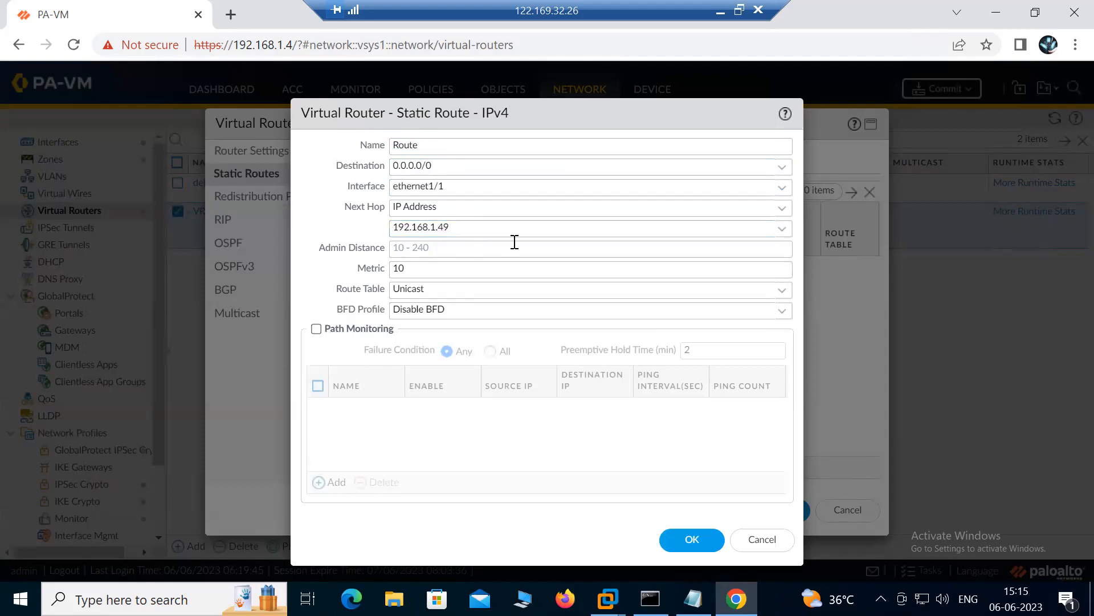
click(457, 229)
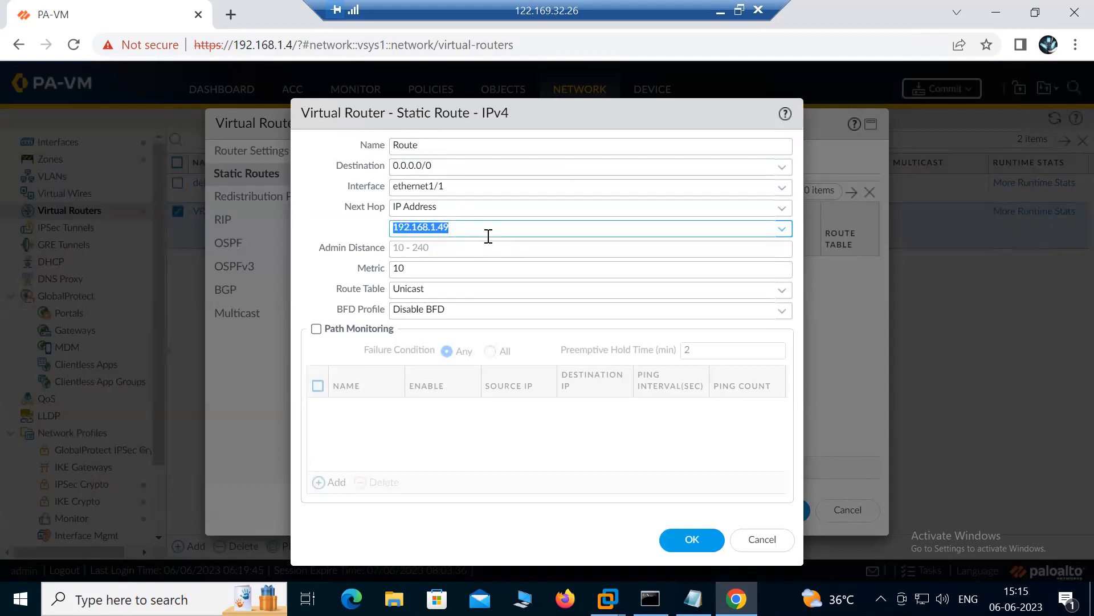
click(493, 228)
key(BackSpace)
key(BackSpace)
text(1)
click(344, 220)
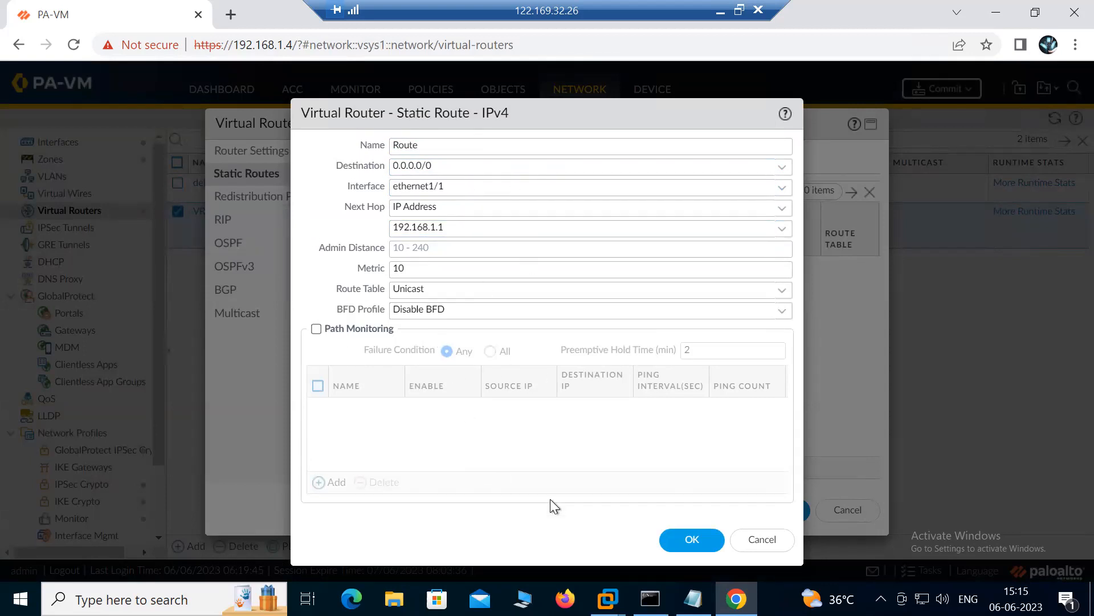
click(690, 540)
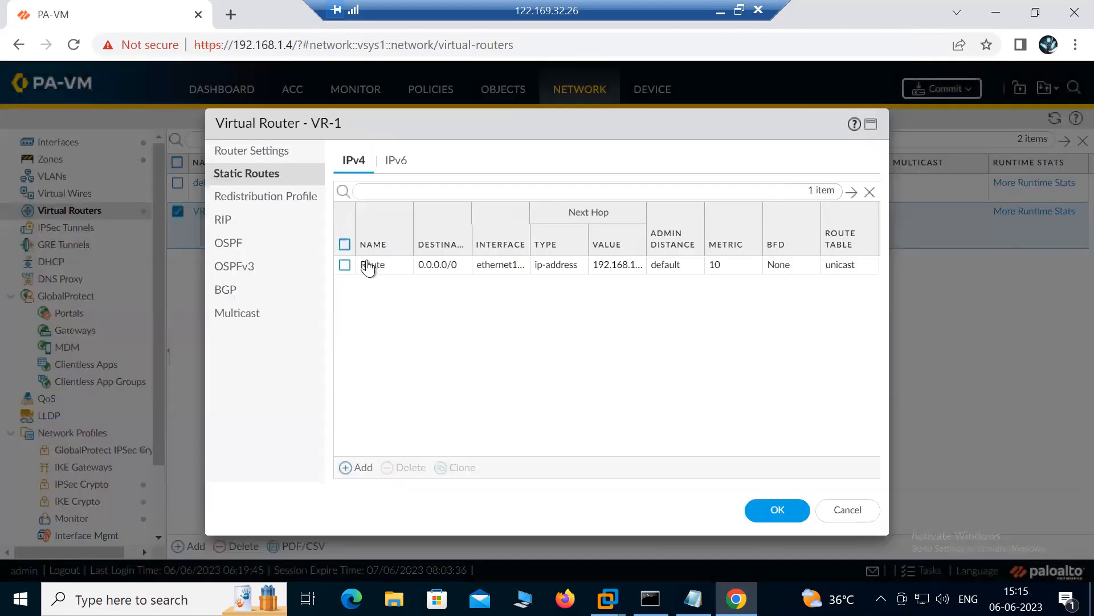
click(770, 510)
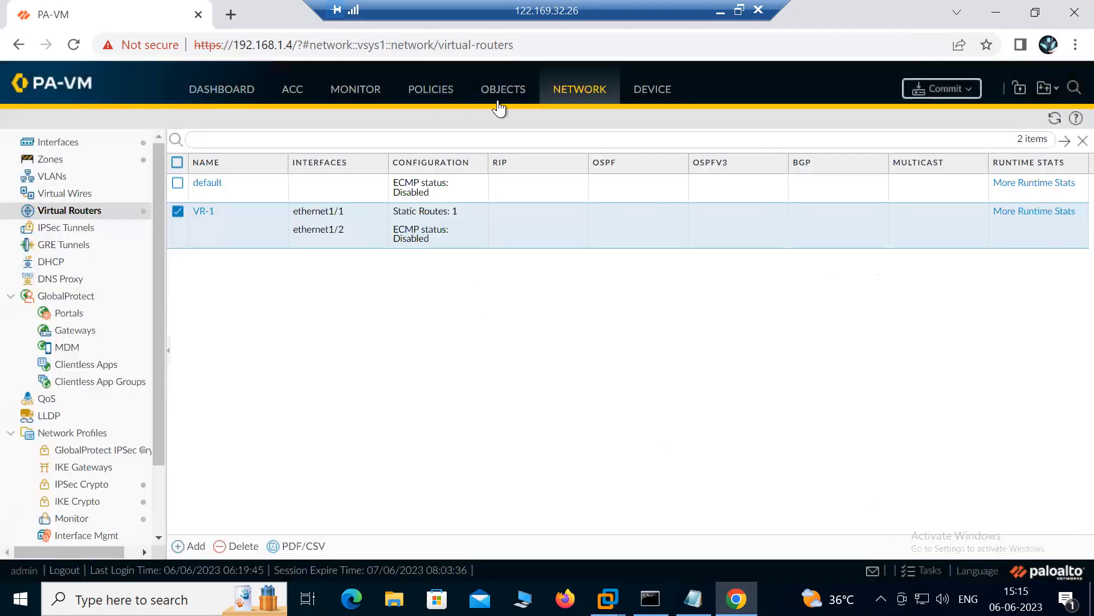
- Start a new NAT policy rule and name it Internet-Access-NAT
click(426, 91)
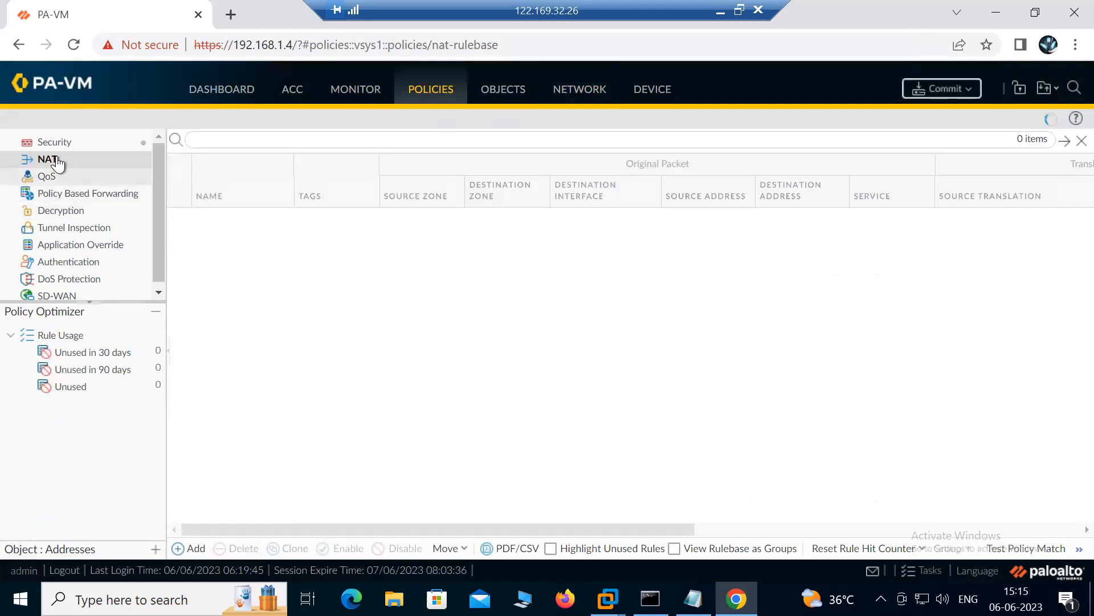
click(191, 550)
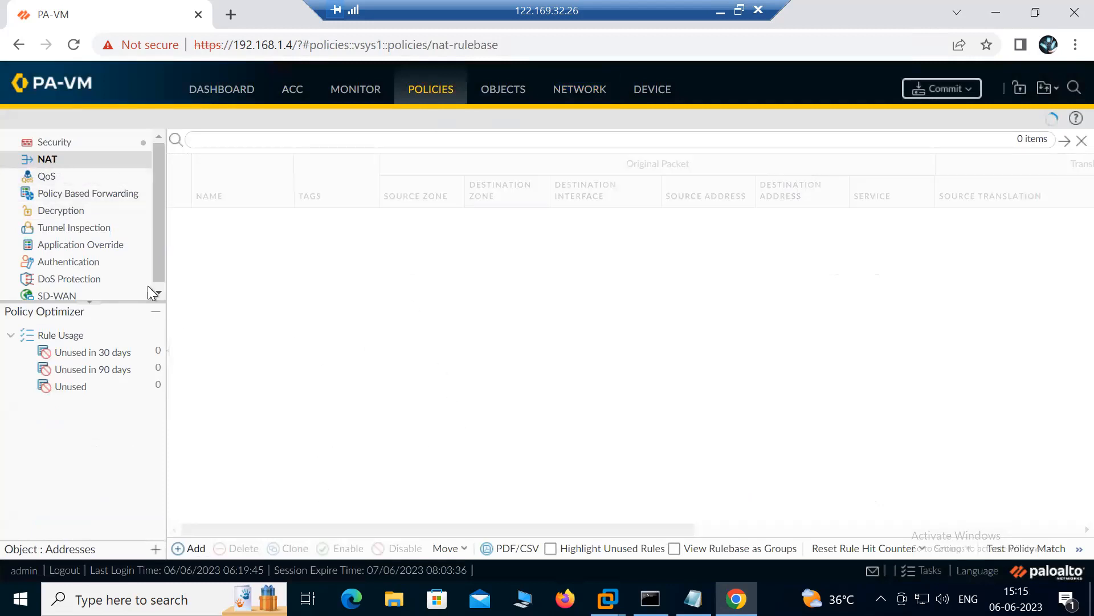
text(Internet-Acces)
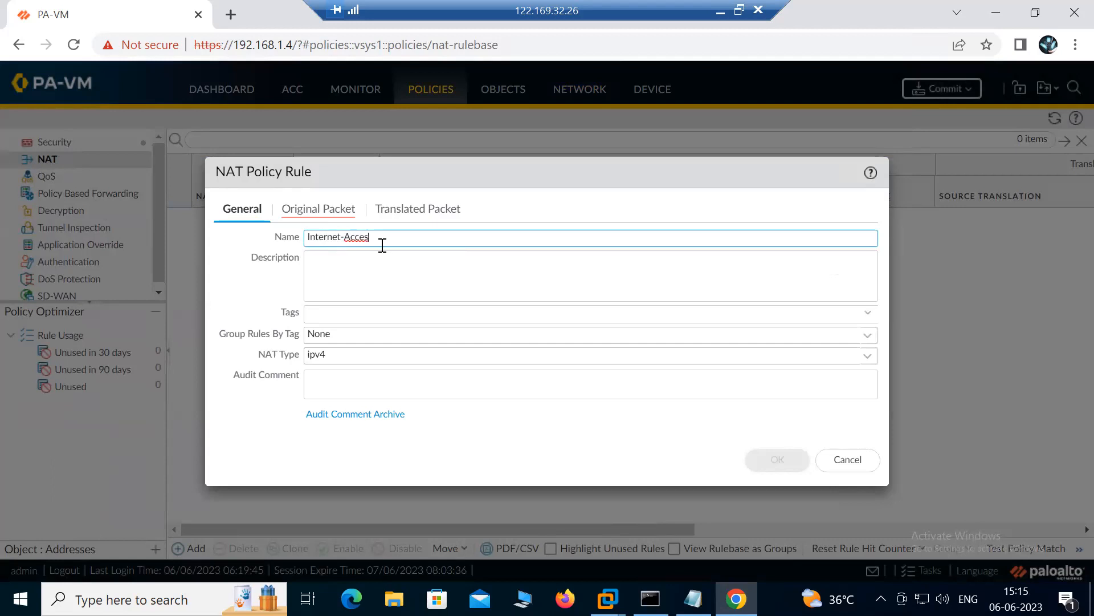
text(s-NAT)
- Set the NAT rule's original packet to source zone Trust-Zone and destination zone UnTrust-Zone
click(335, 218)
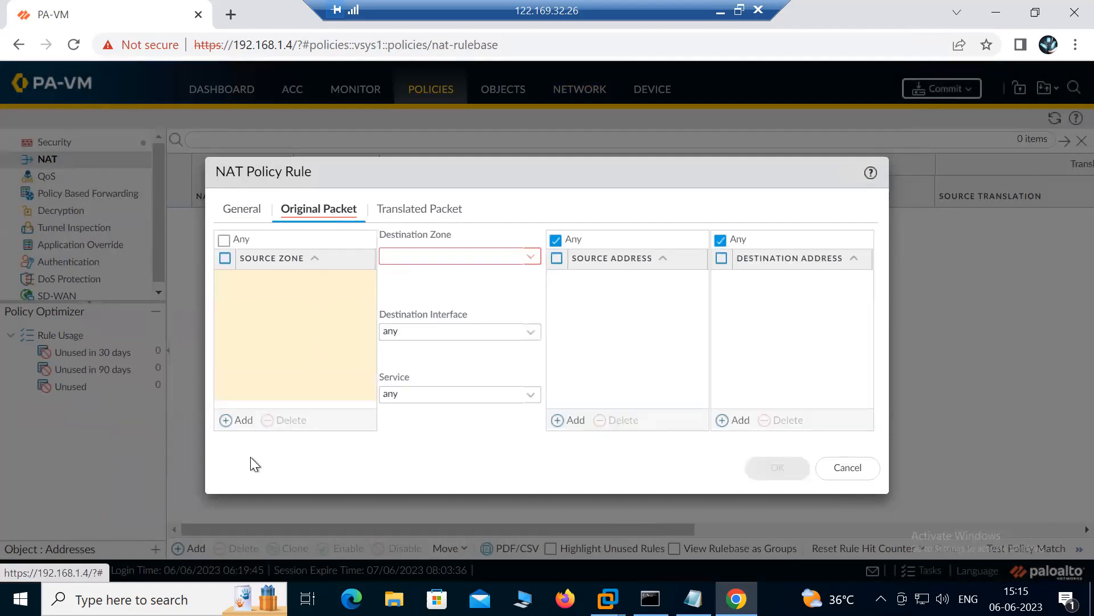
click(238, 422)
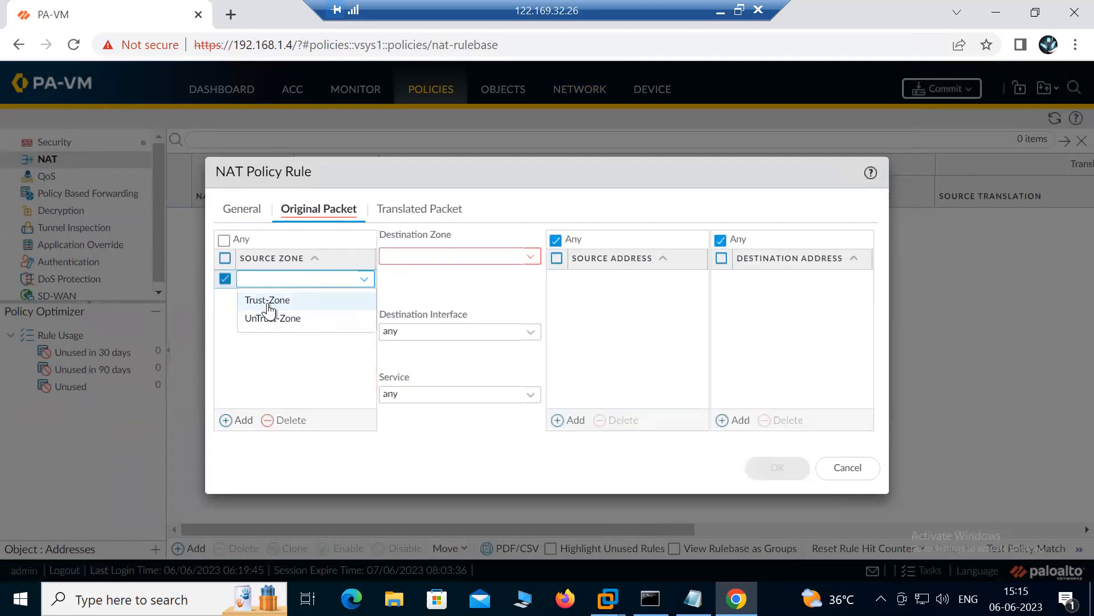
click(268, 305)
click(531, 257)
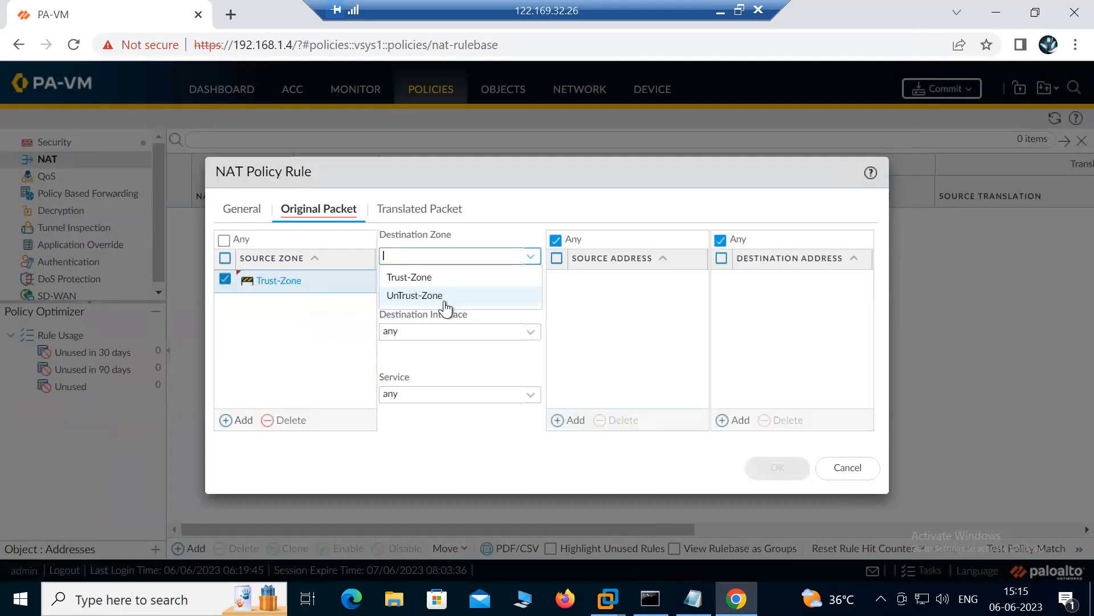
click(415, 296)
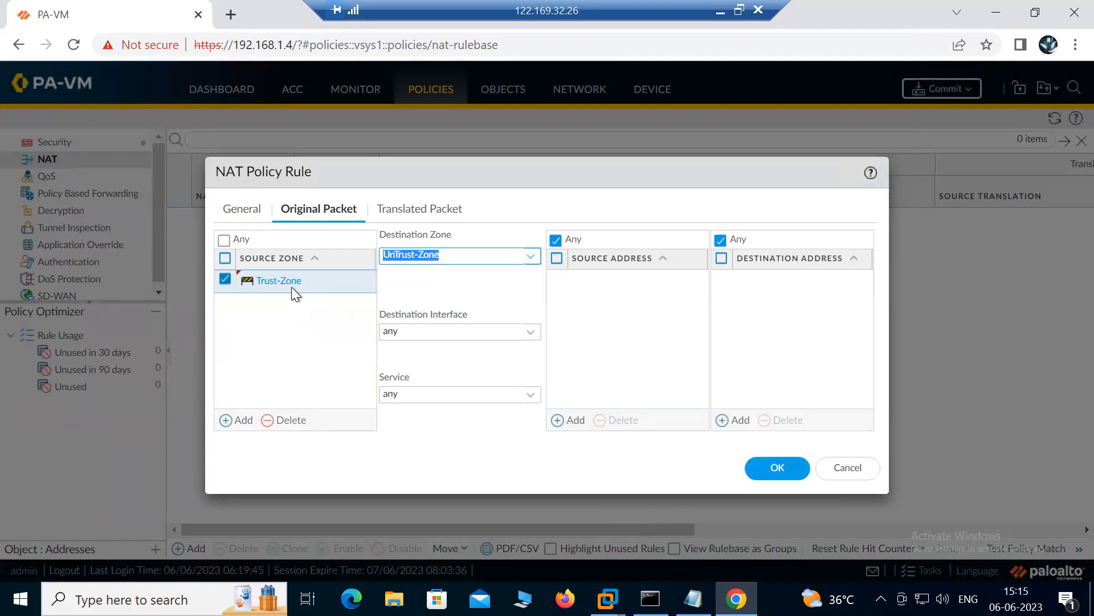
click(406, 293)
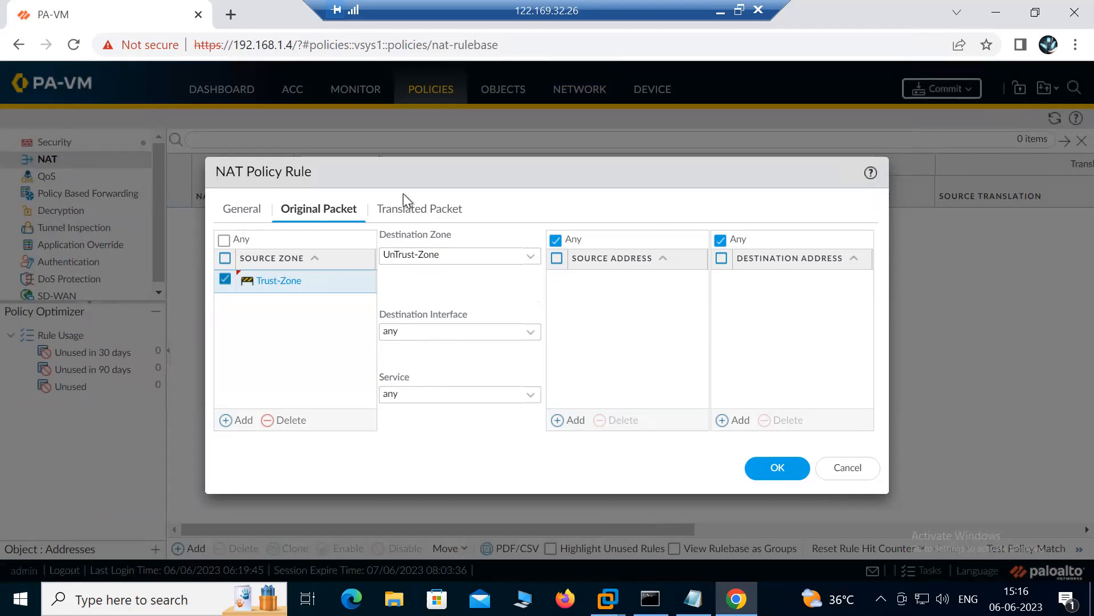
- Set the NAT rule's source address translation to Dynamic IP And Port with address type Interface Address
click(419, 208)
click(529, 259)
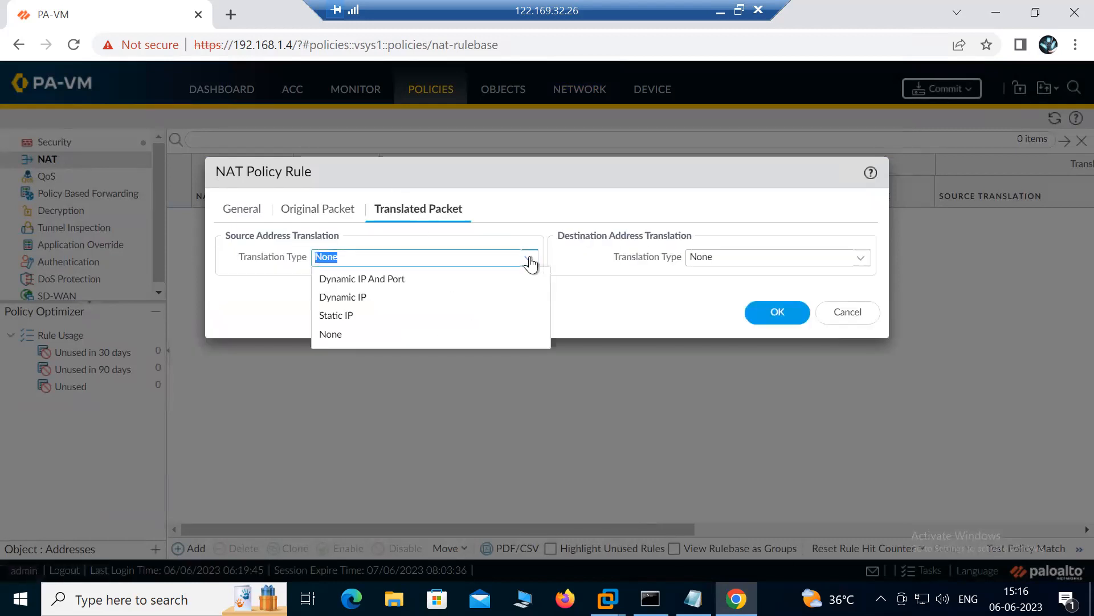
click(399, 283)
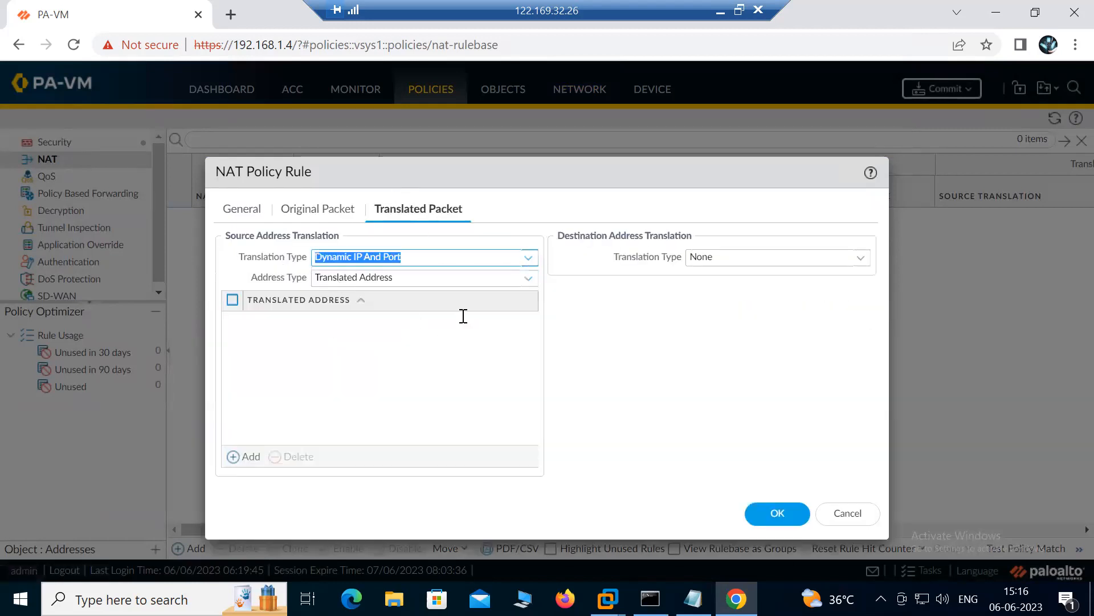
click(528, 278)
click(374, 318)
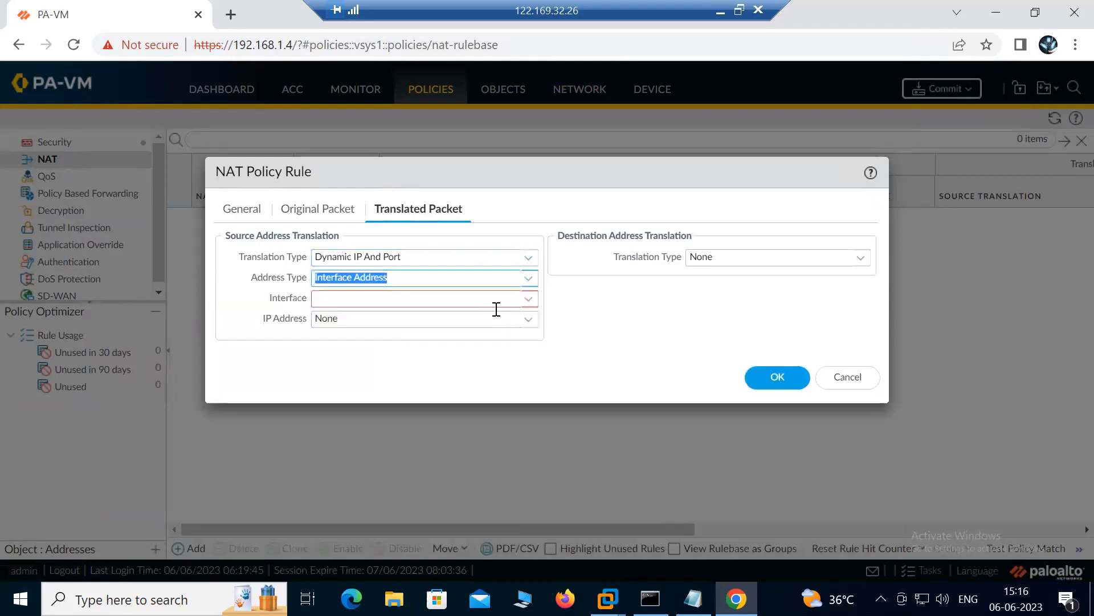
- Translate the source to interface ethernet1/1 with IP address 192.168.1.49/24 and save the NAT rule
click(530, 299)
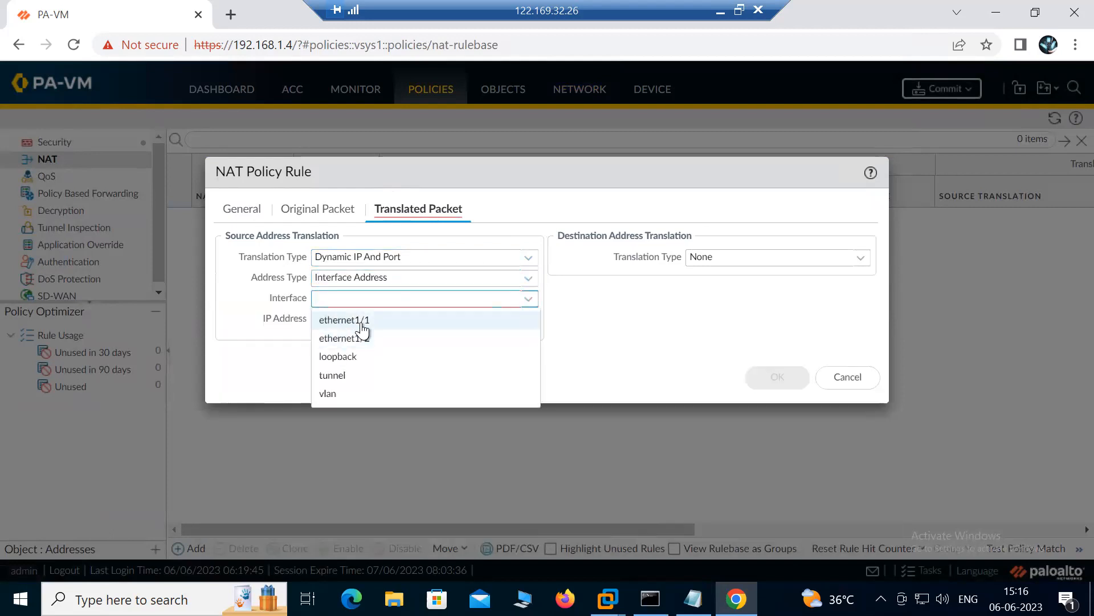
click(360, 322)
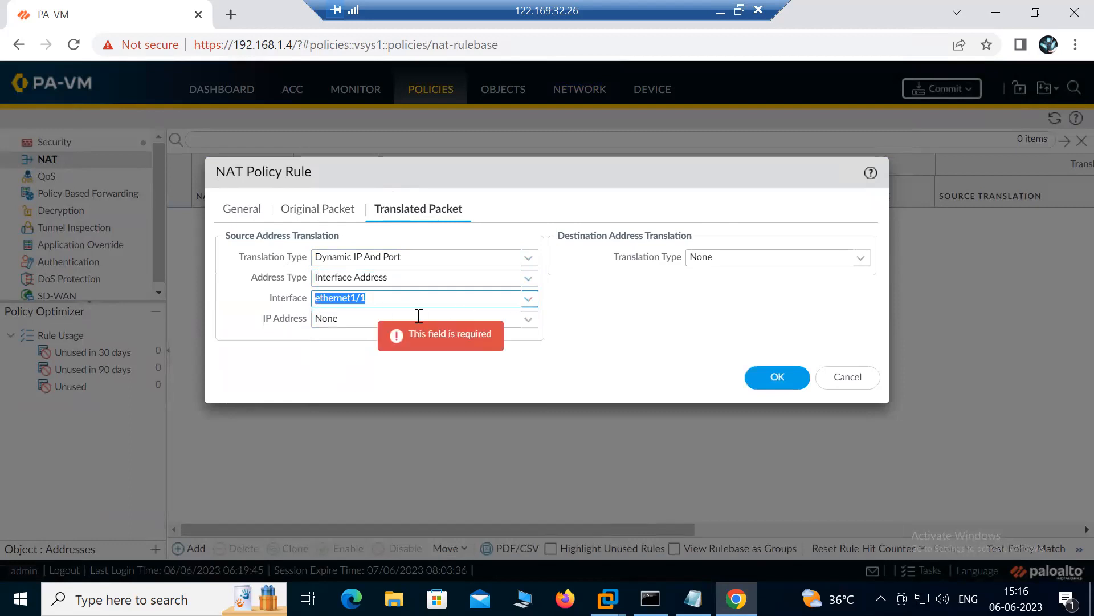
click(528, 319)
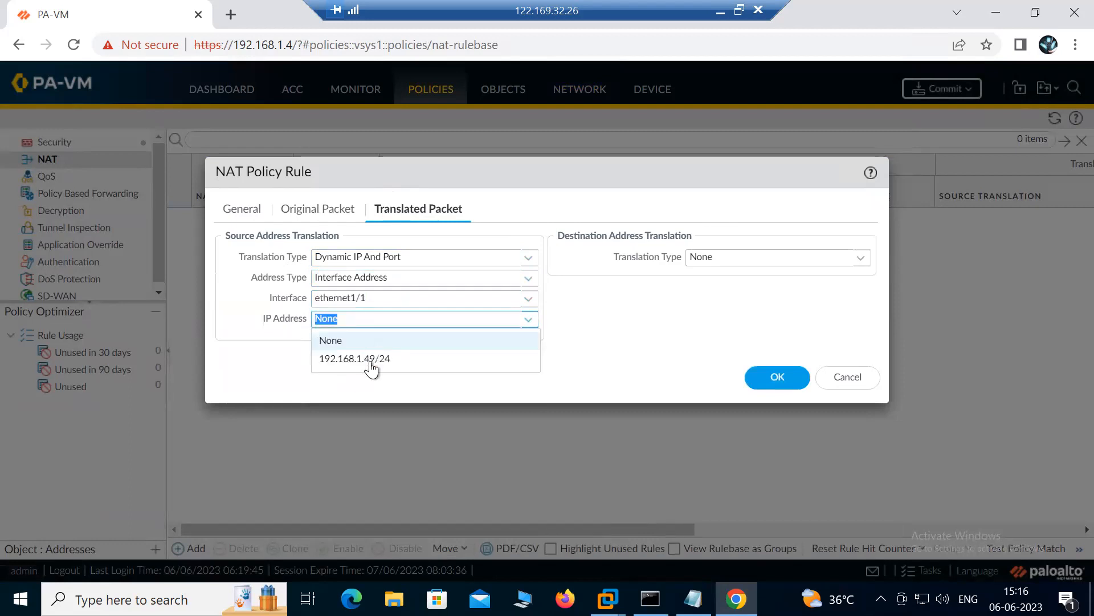
click(399, 358)
click(777, 378)
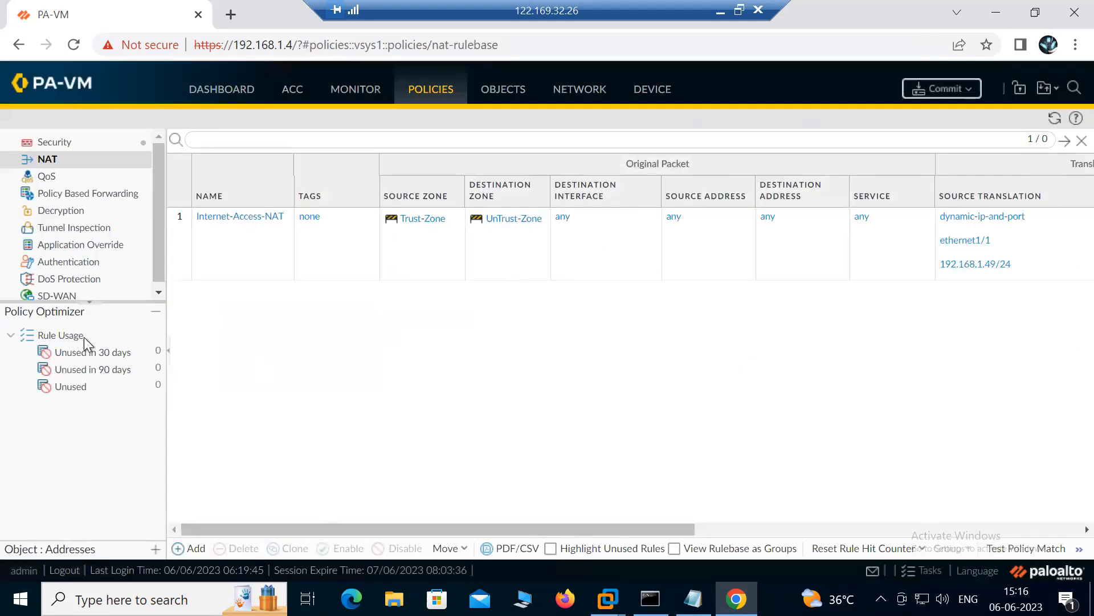
- Start a security policy rule named Internet-Acess-Policy with Trust-Zone as its source zone
click(51, 142)
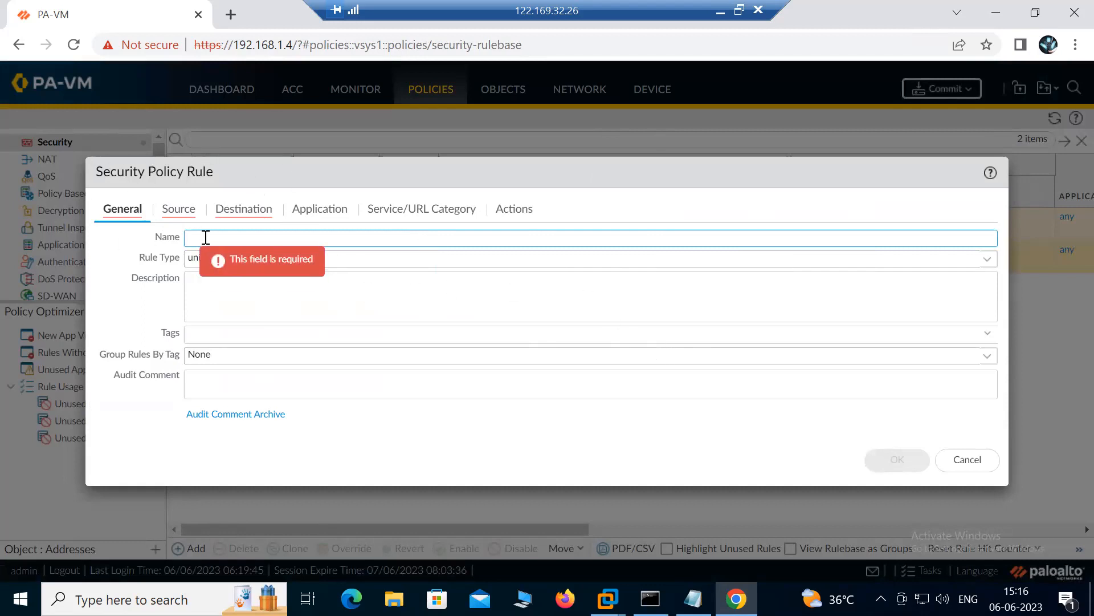
text(Internet-Acess-Policy)
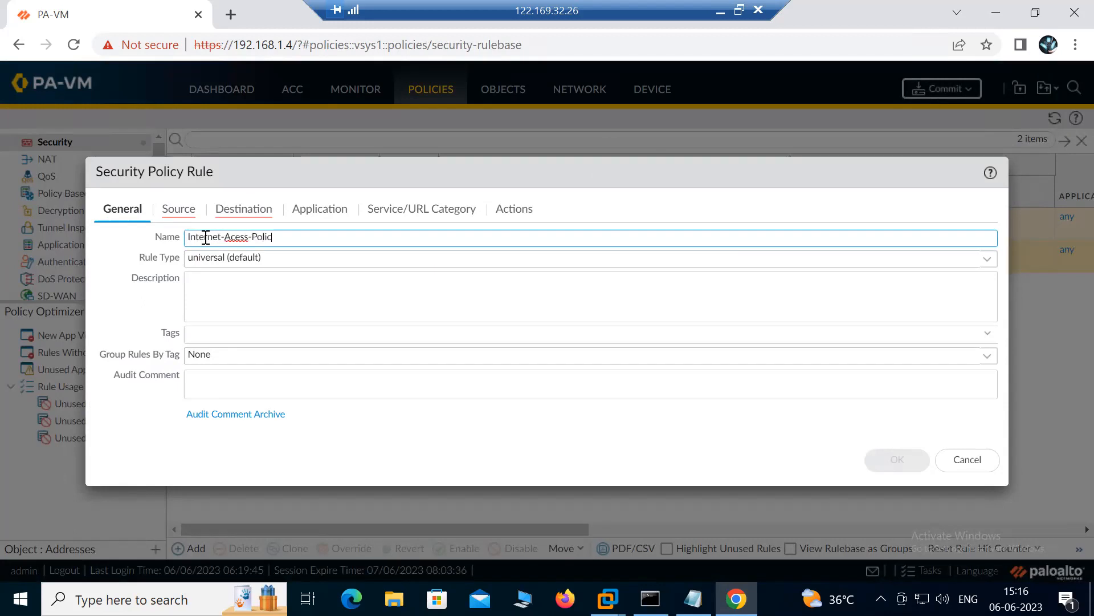
click(184, 210)
click(117, 420)
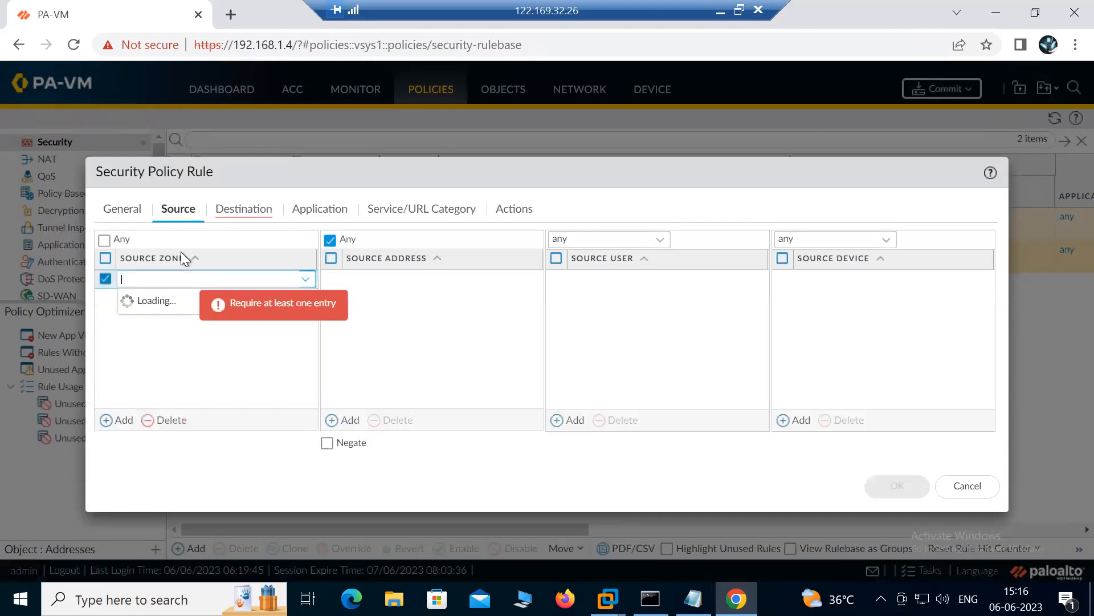
click(143, 306)
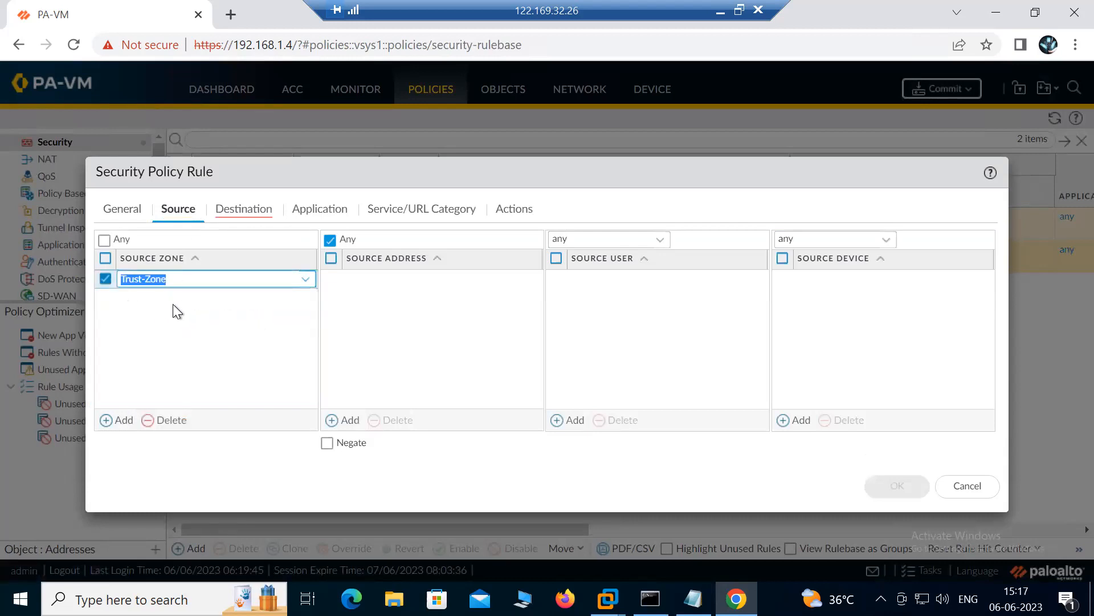
click(221, 362)
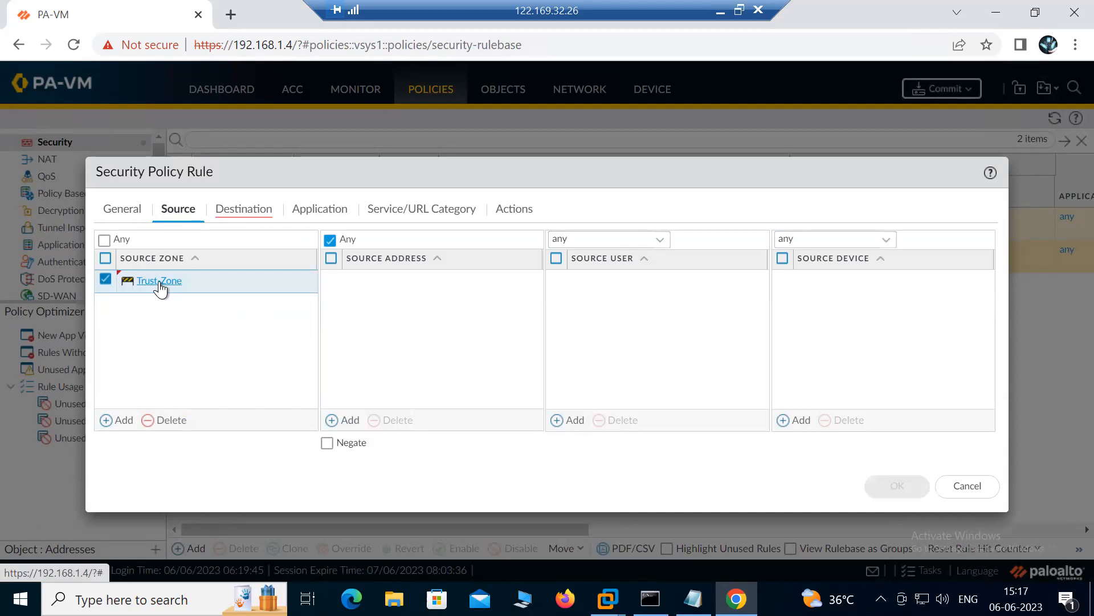
- Add UnTrust-Zone as the security rule's destination zone and open the rule's application settings
click(257, 210)
click(123, 425)
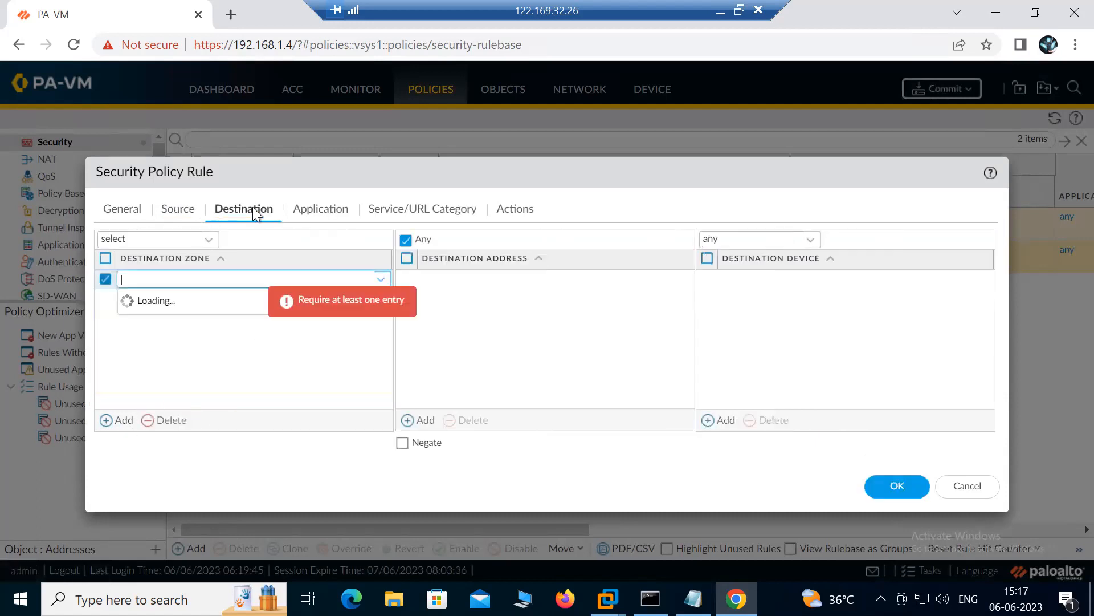
click(163, 325)
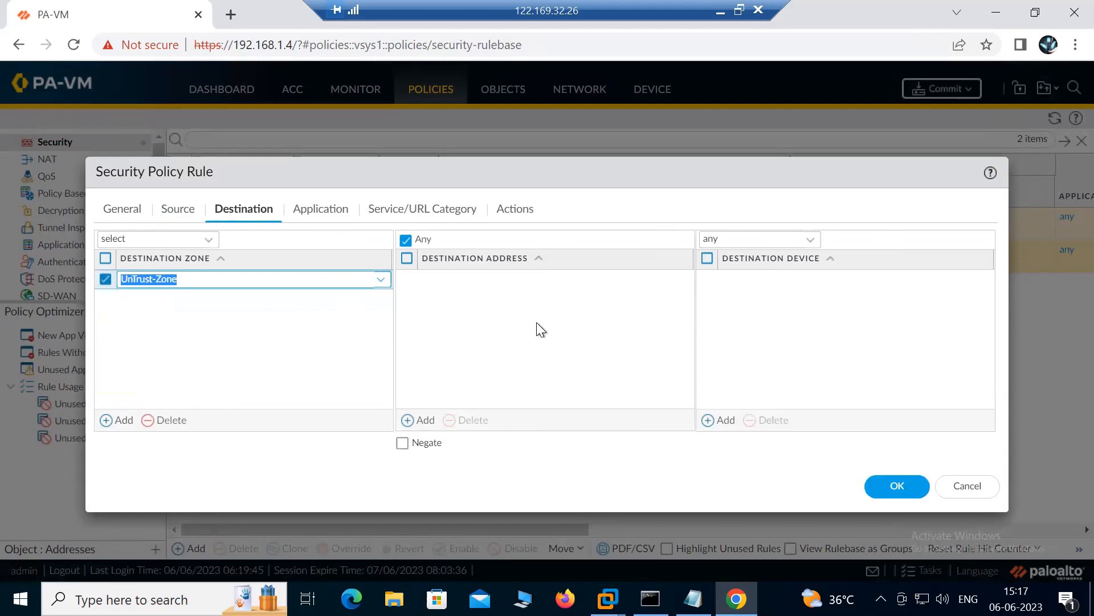
click(322, 210)
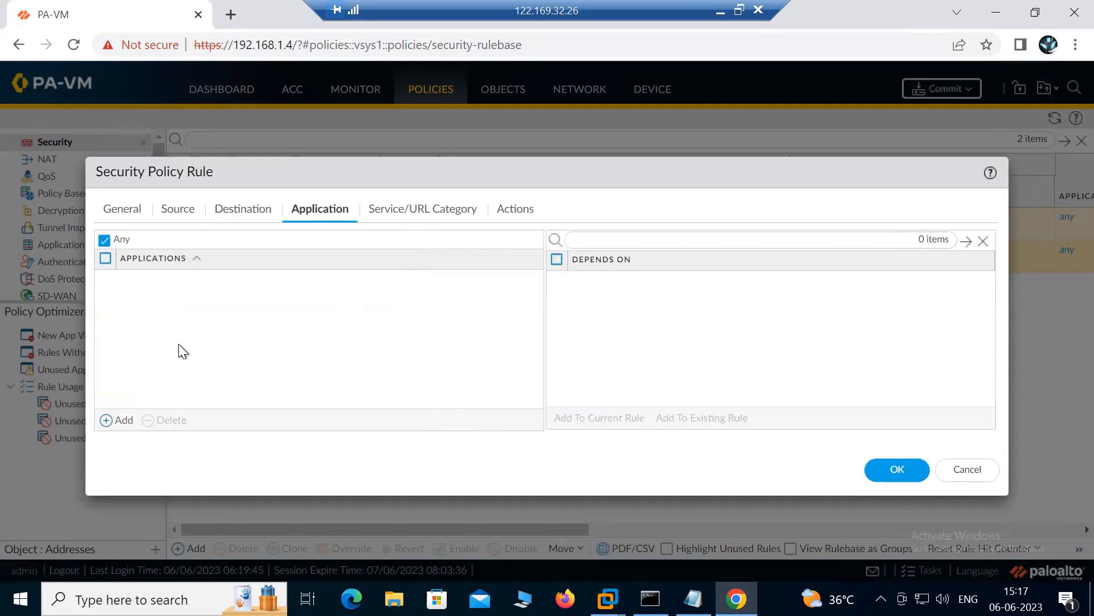
- Save the Internet-Acess-Policy rule with the application-default service and the Allow action, and commit all changes
click(422, 208)
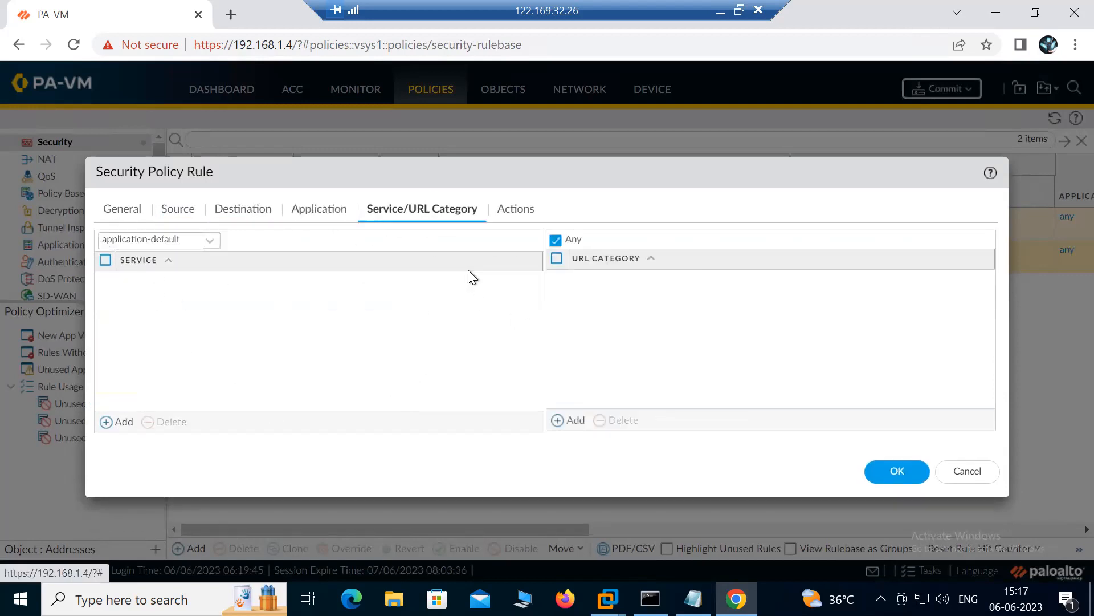
drag(120, 245, 193, 231)
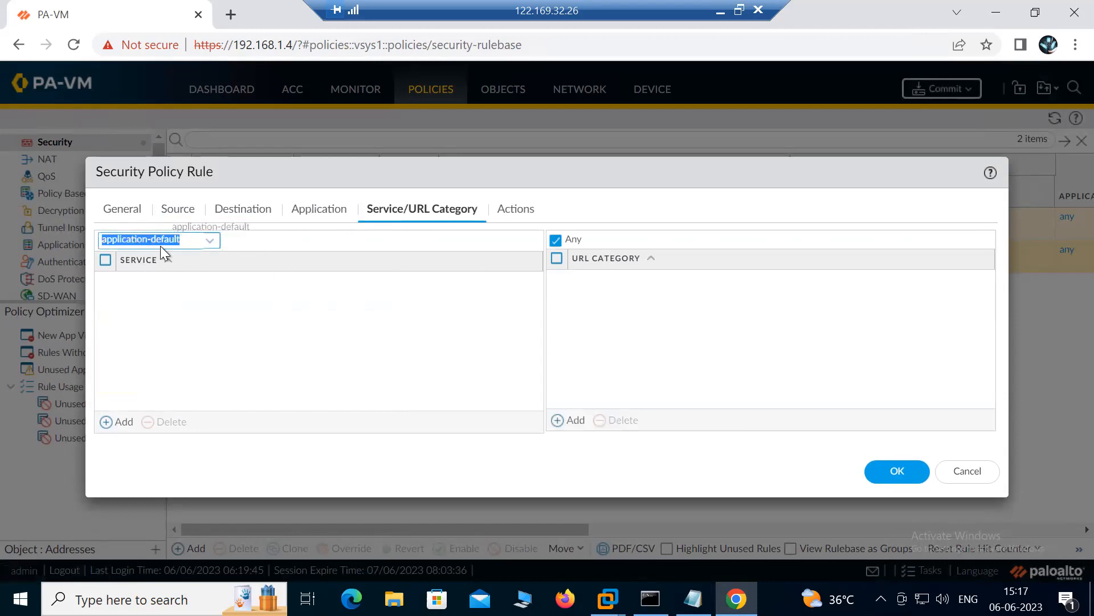
click(231, 334)
click(528, 209)
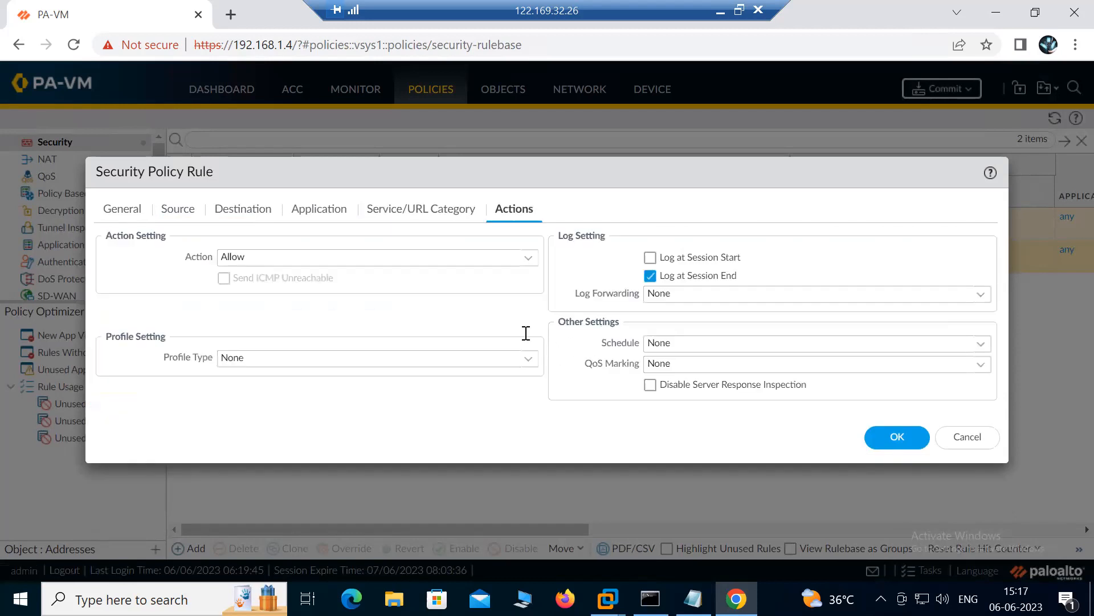
click(903, 436)
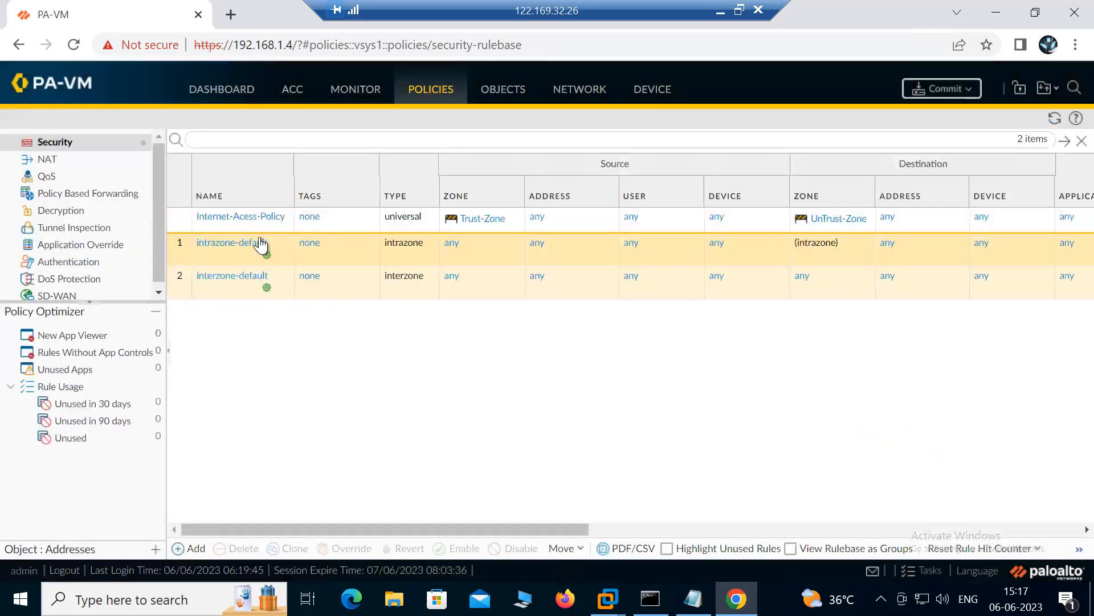
click(919, 89)
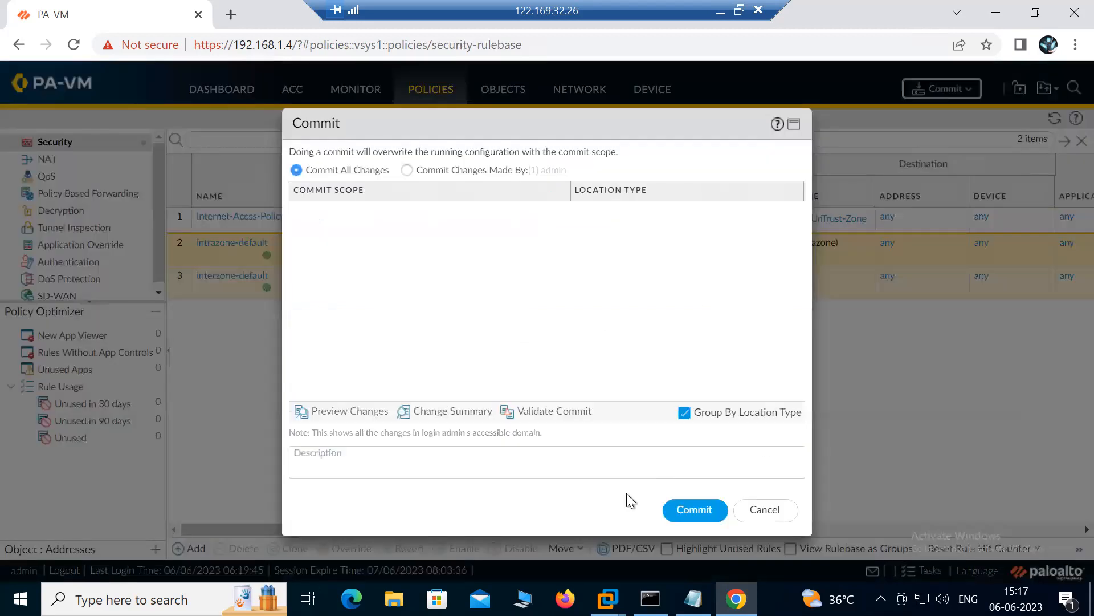
click(688, 519)
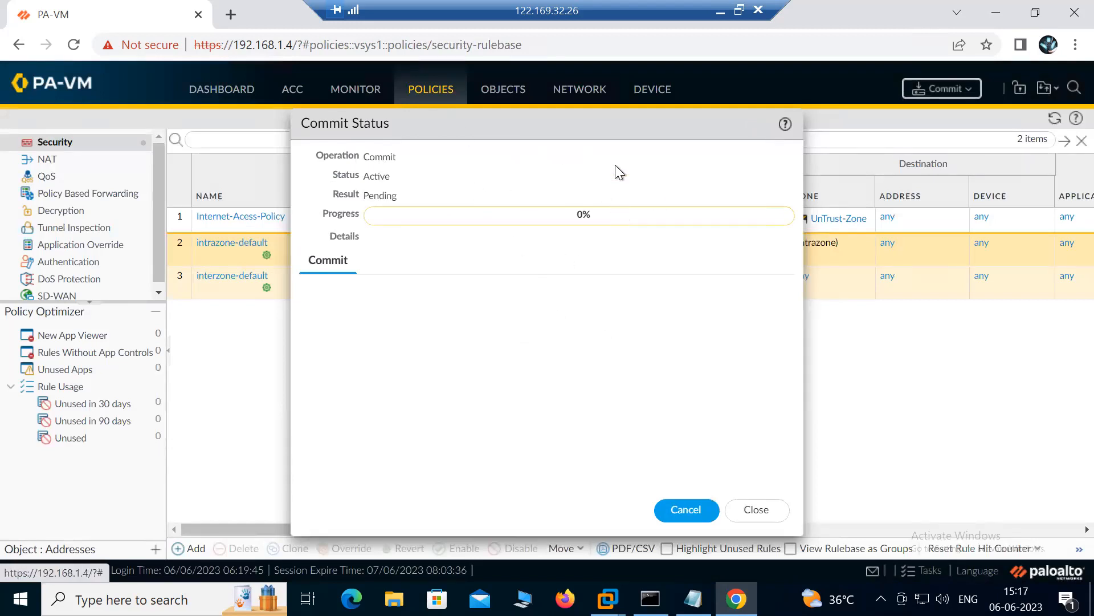
- Switch to another VMware Workstation window and try to open SH-VictimTest by taking ownership of the virtual machine
click(608, 599)
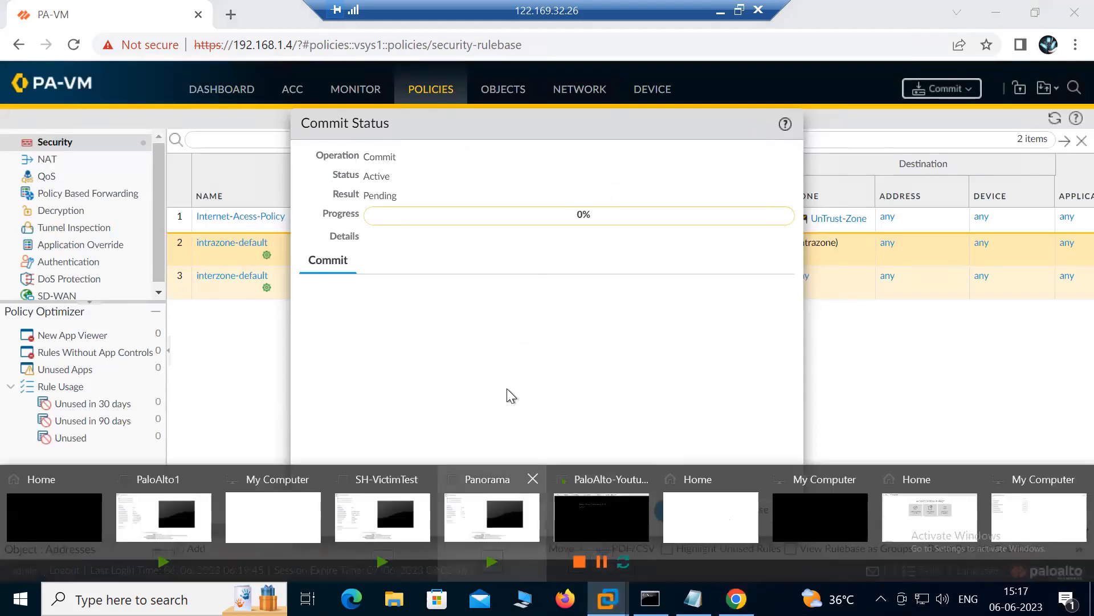
click(1049, 518)
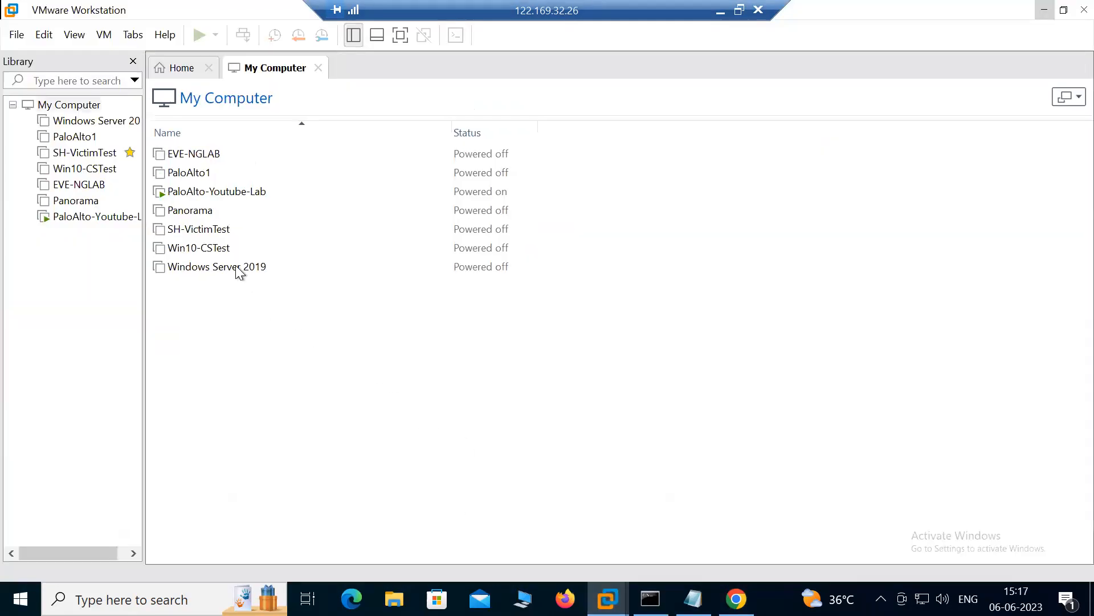
click(97, 153)
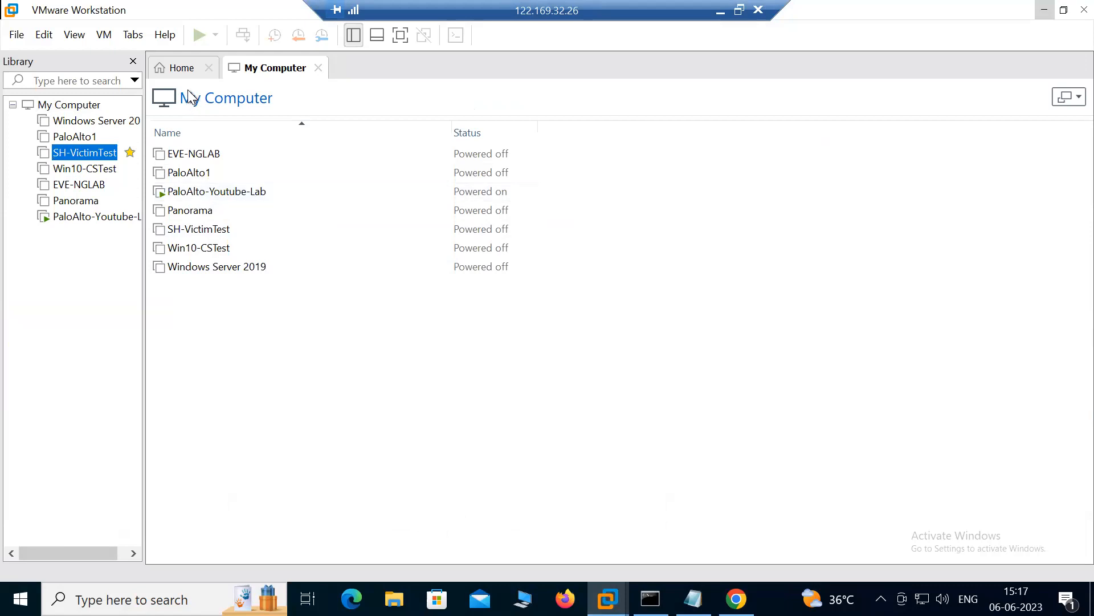
click(183, 71)
click(61, 154)
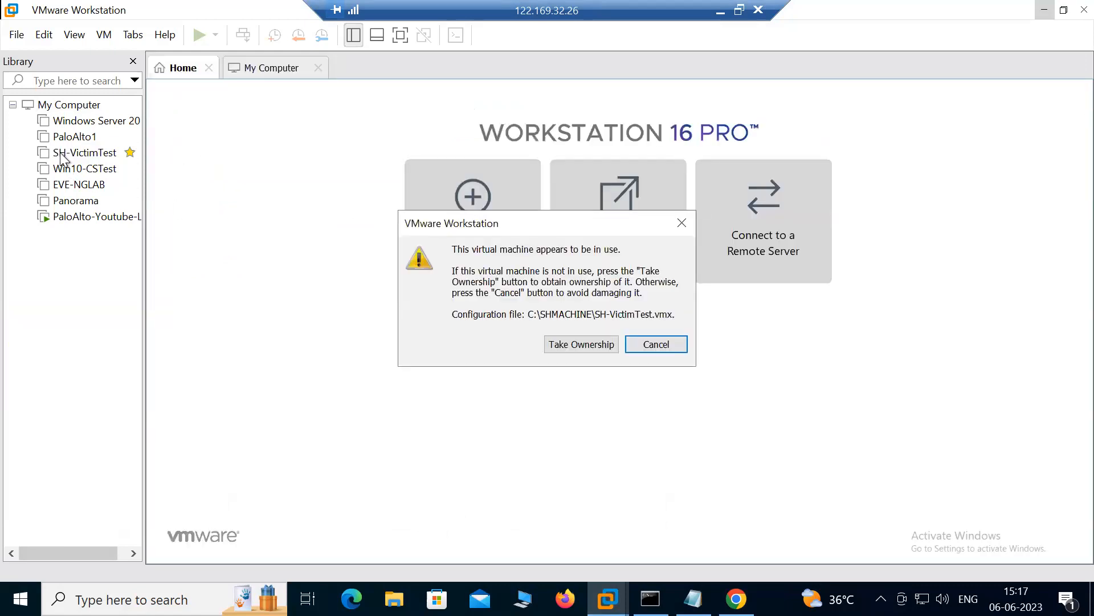
click(601, 344)
click(643, 371)
click(114, 154)
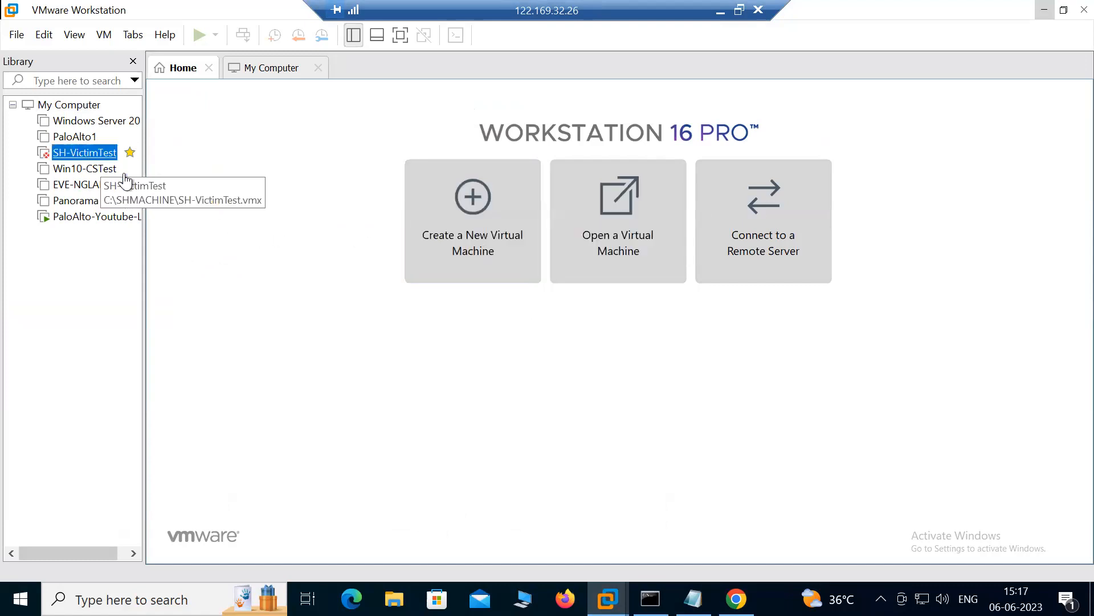
click(1084, 9)
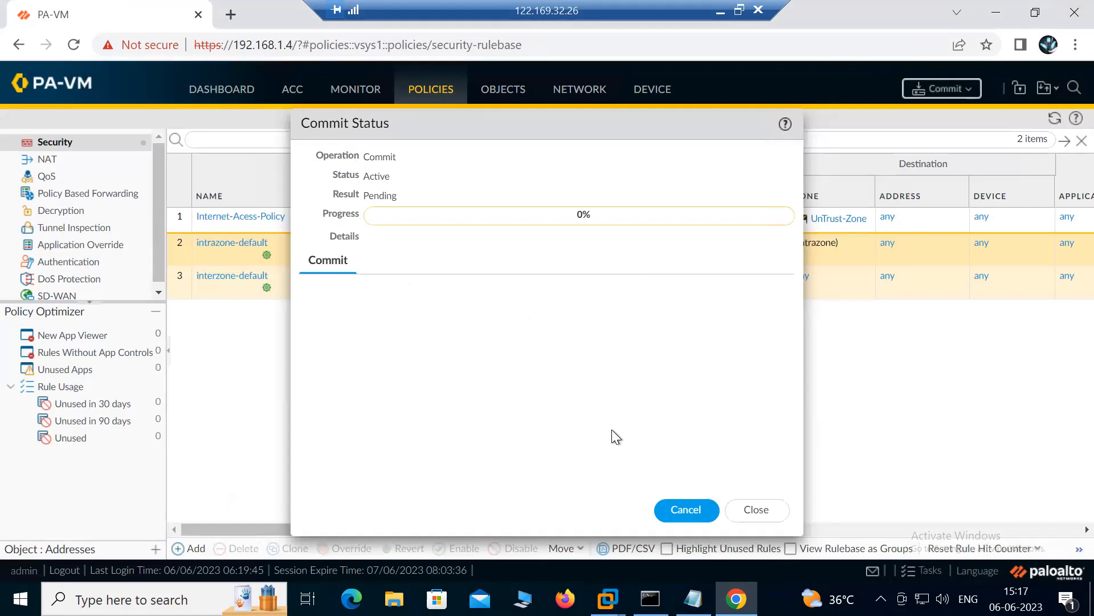
- Switch to the VMware Workstation window holding SH-VictimTest and power on that virtual machine
mouse_move(608, 599)
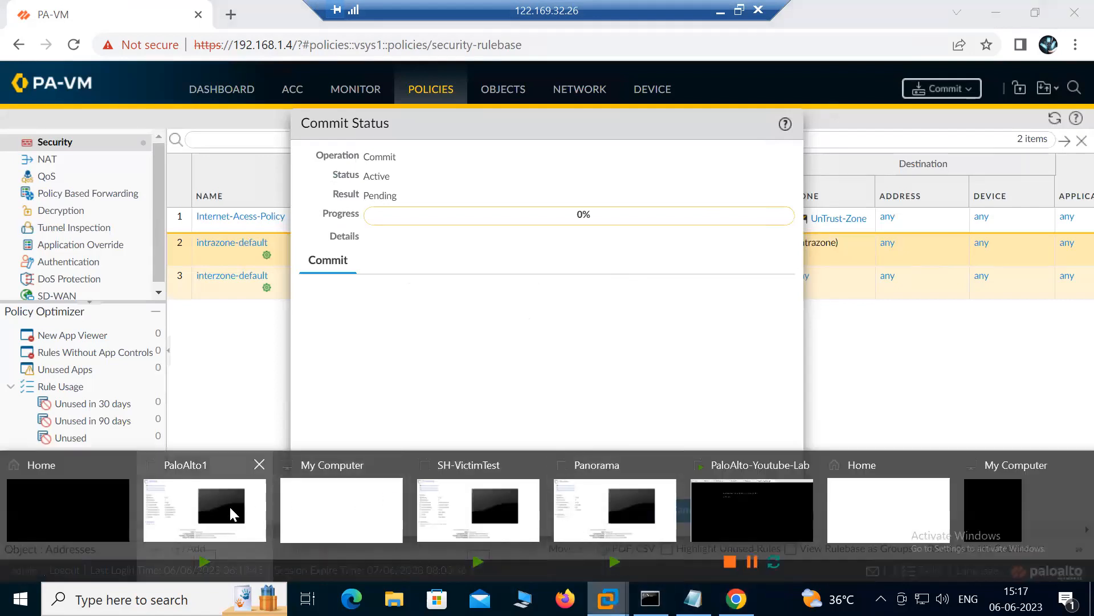
click(477, 513)
click(233, 131)
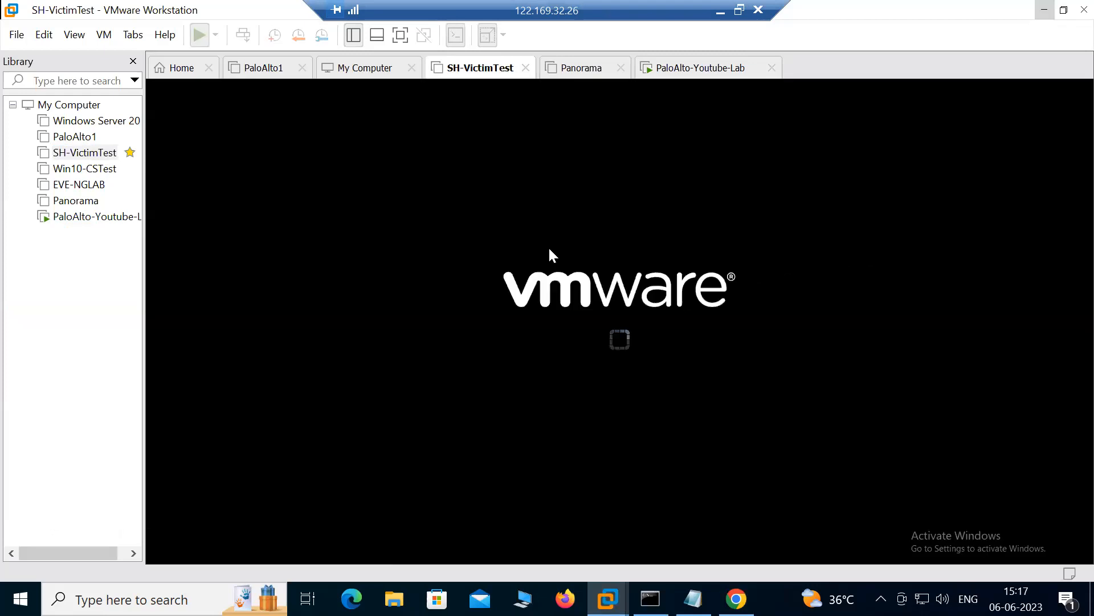
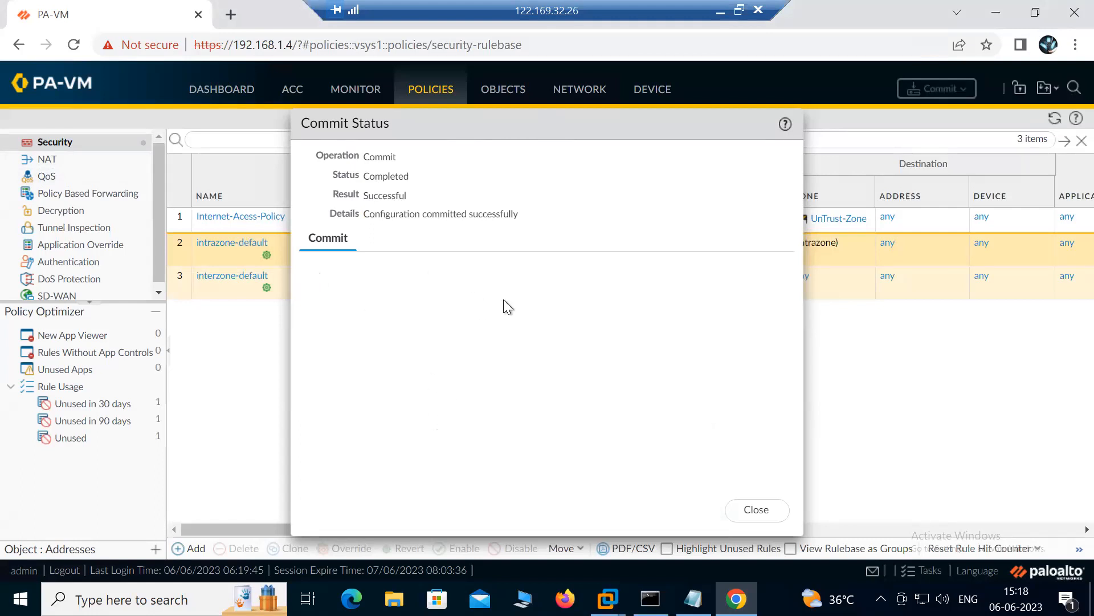
- Dismiss the firewall's commit status and select the Ping test in the device troubleshooting tools
click(776, 511)
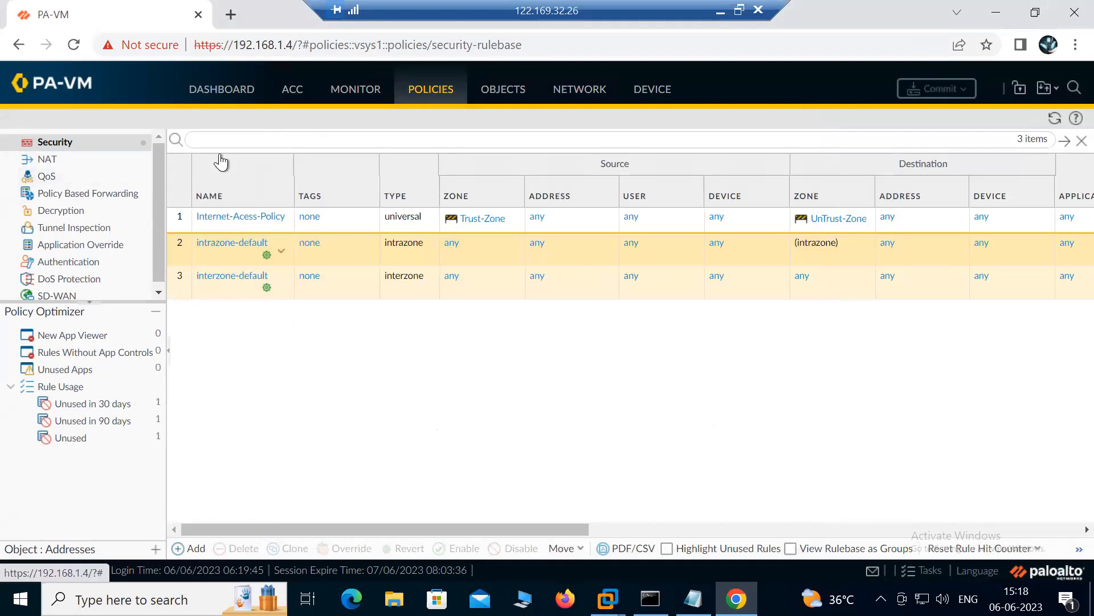
click(670, 94)
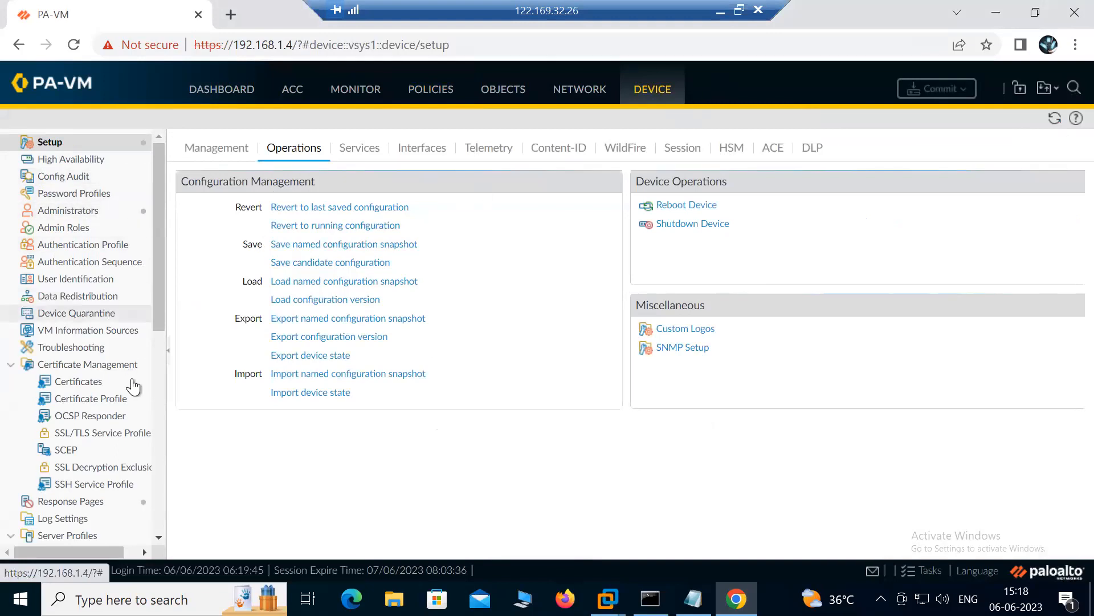
click(126, 348)
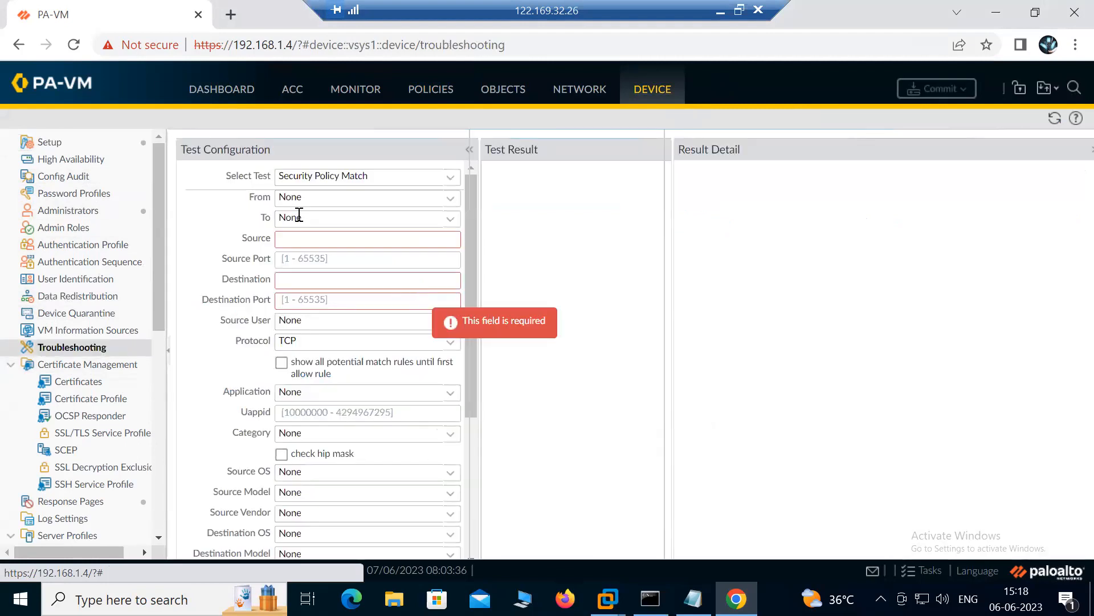
click(453, 177)
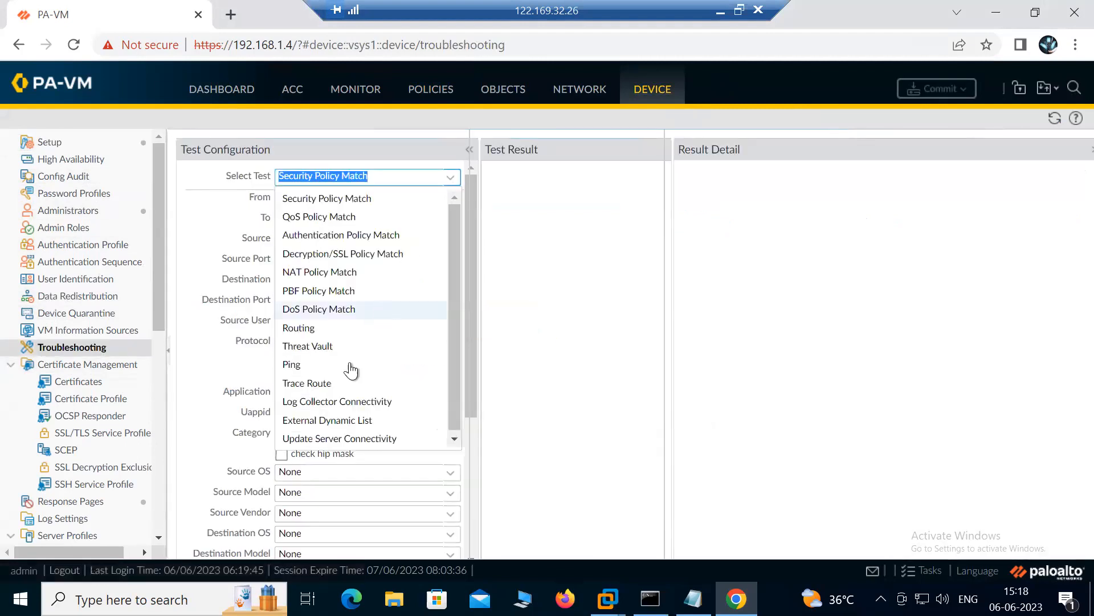
click(296, 365)
- Ping host 8.8.8.8 from source 192.168.1.49 and open the test's result detail
click(289, 319)
text(192.168.1.49)
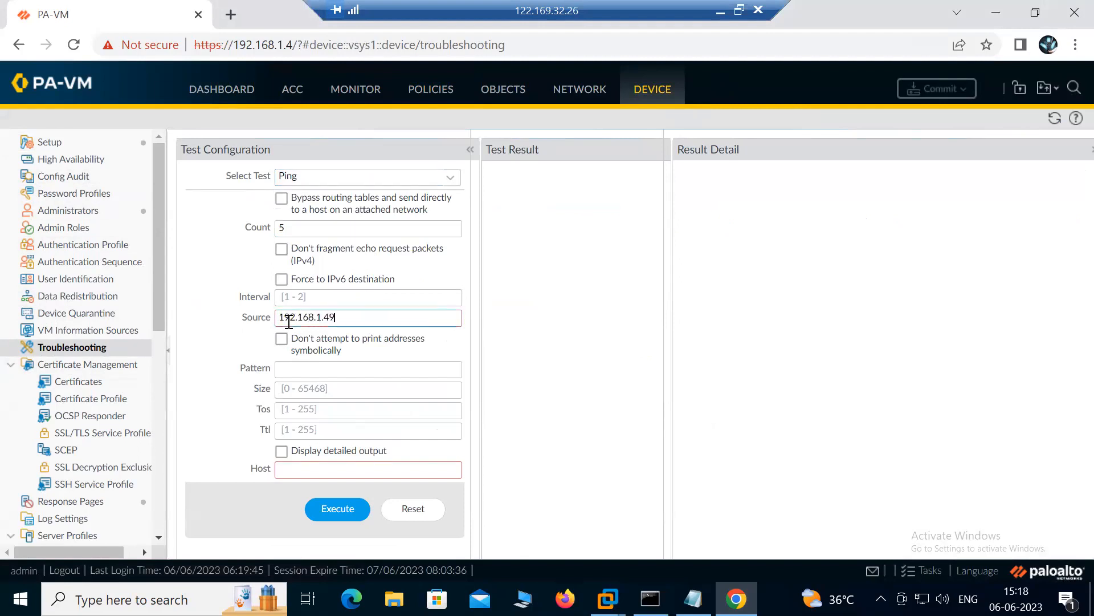
click(312, 463)
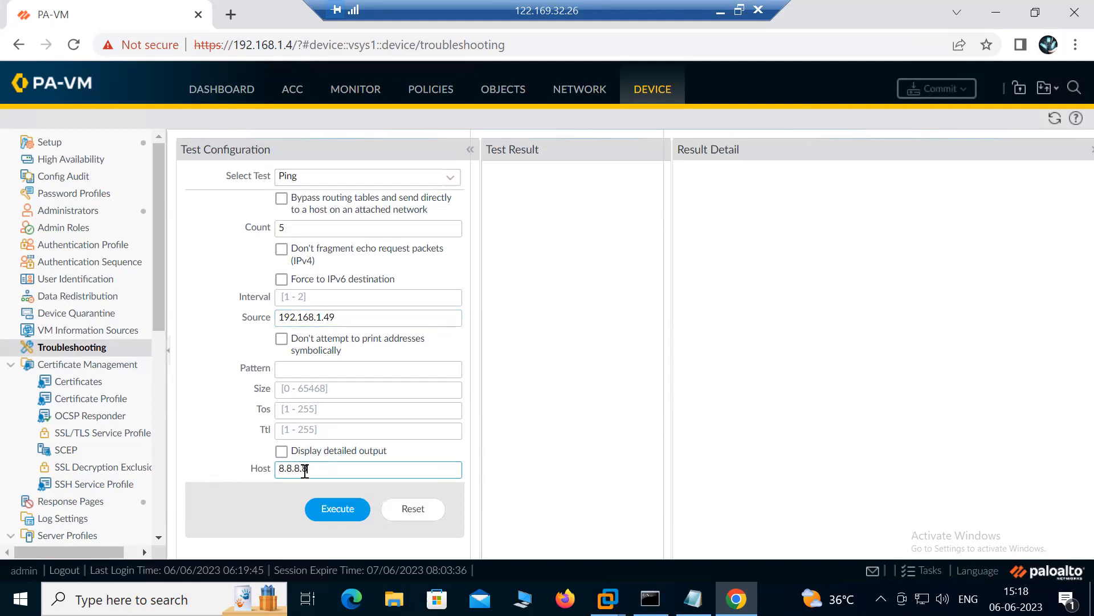
click(337, 507)
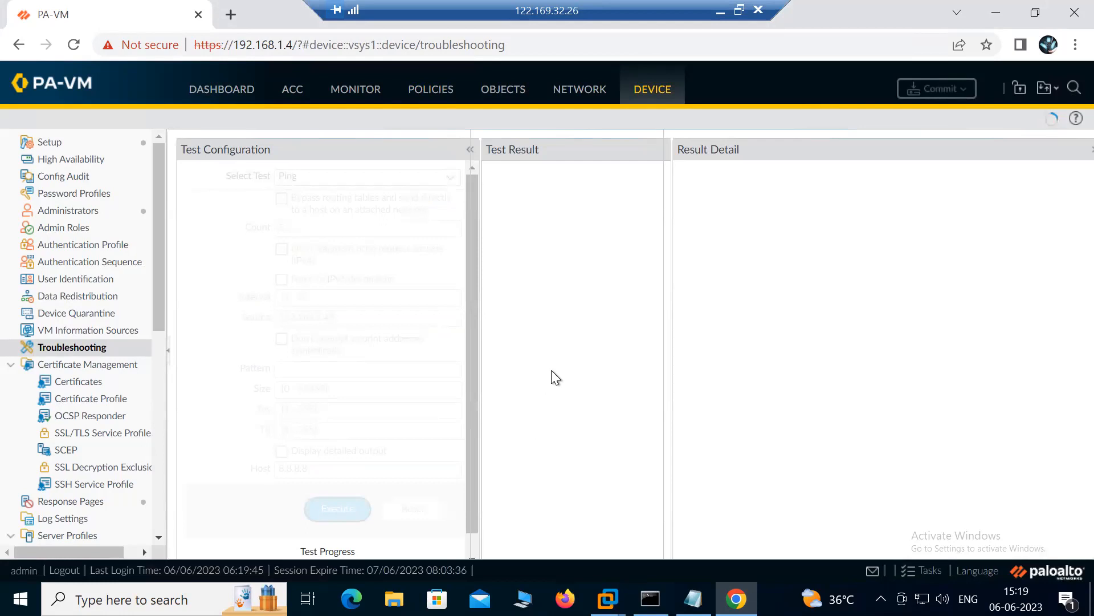
scroll(381, 486, down, 2)
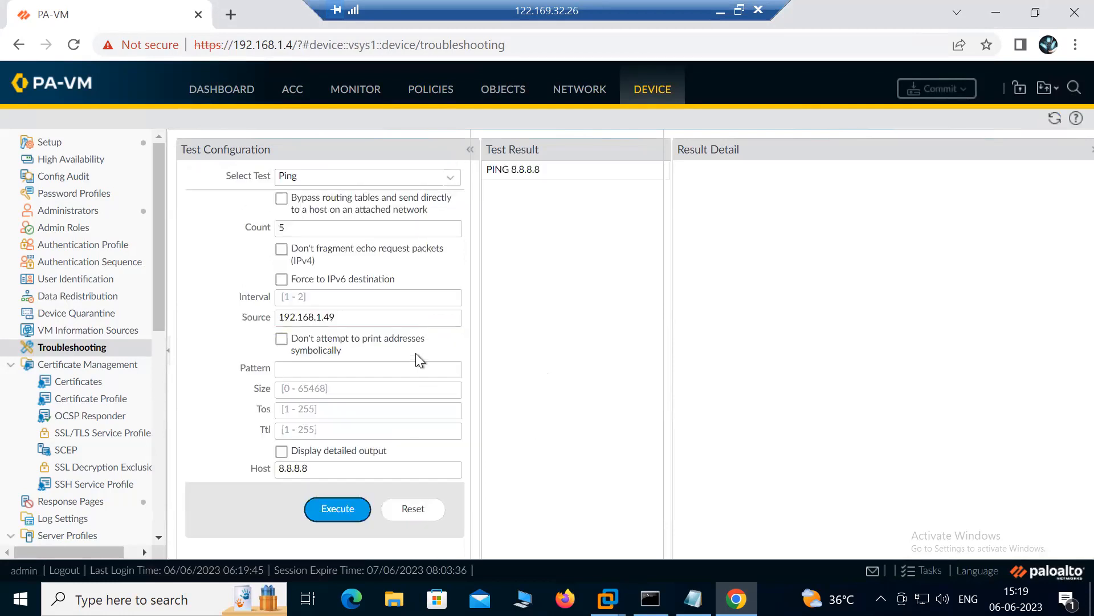
click(509, 173)
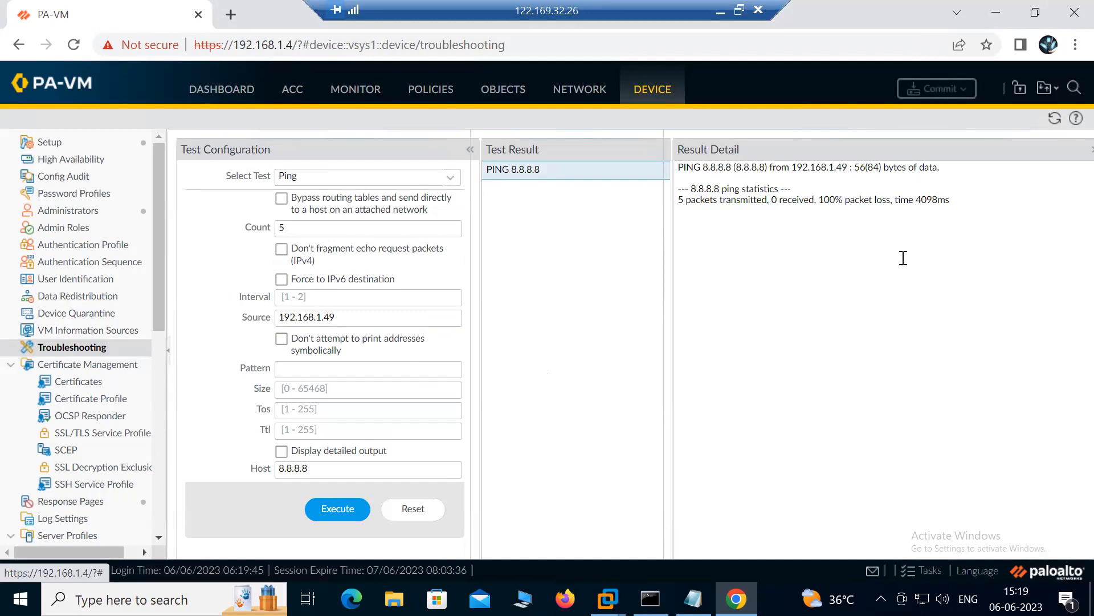
- Rerun the ping to 8.8.8.8 with source 192.168.1.4 and examine its result detail
click(338, 319)
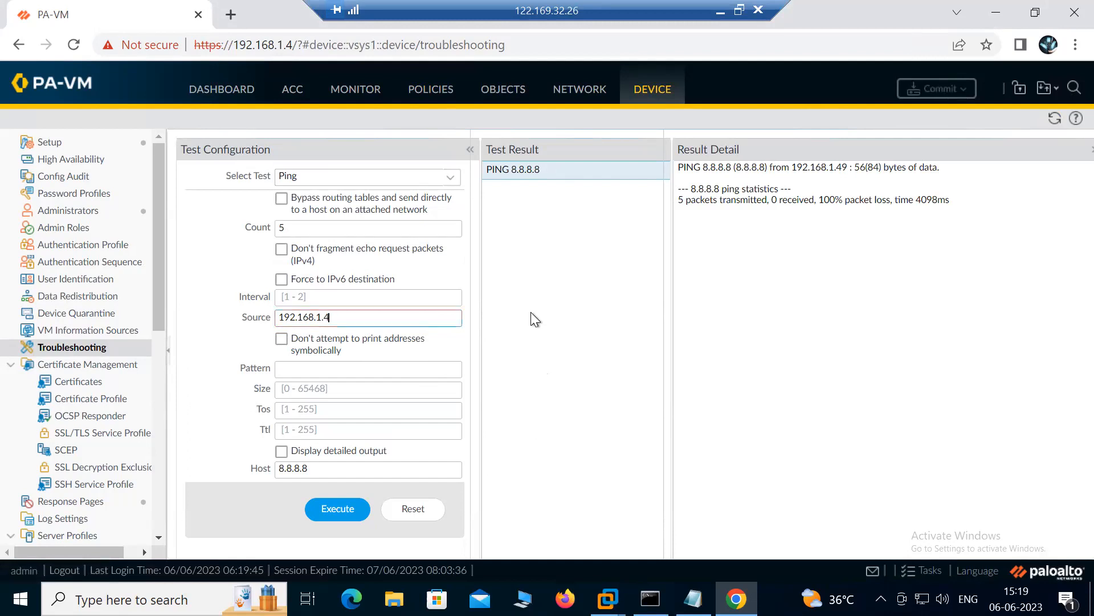
click(337, 508)
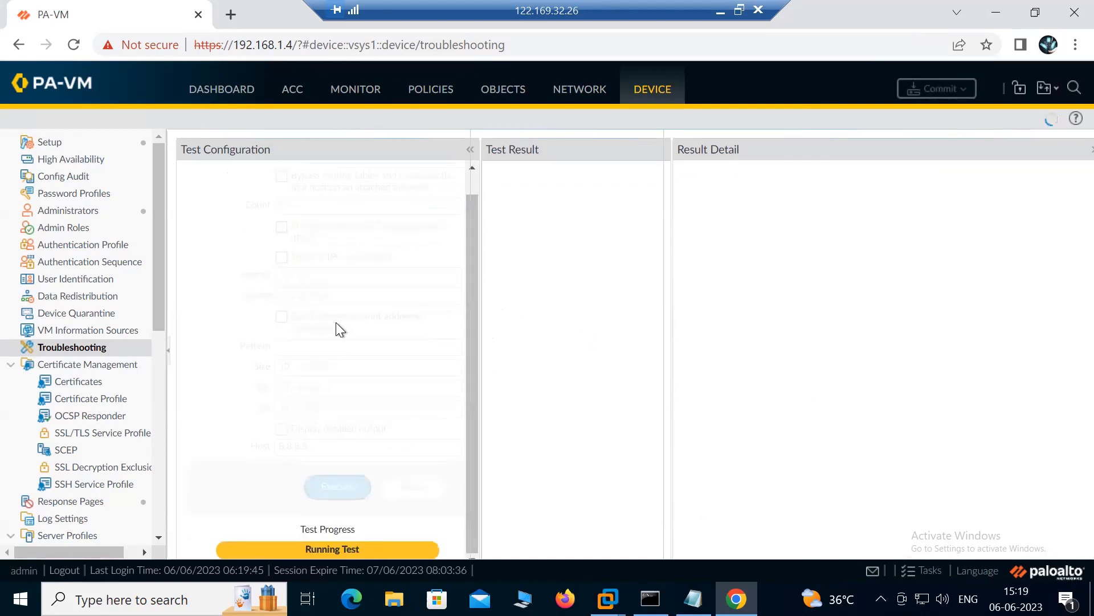
click(495, 174)
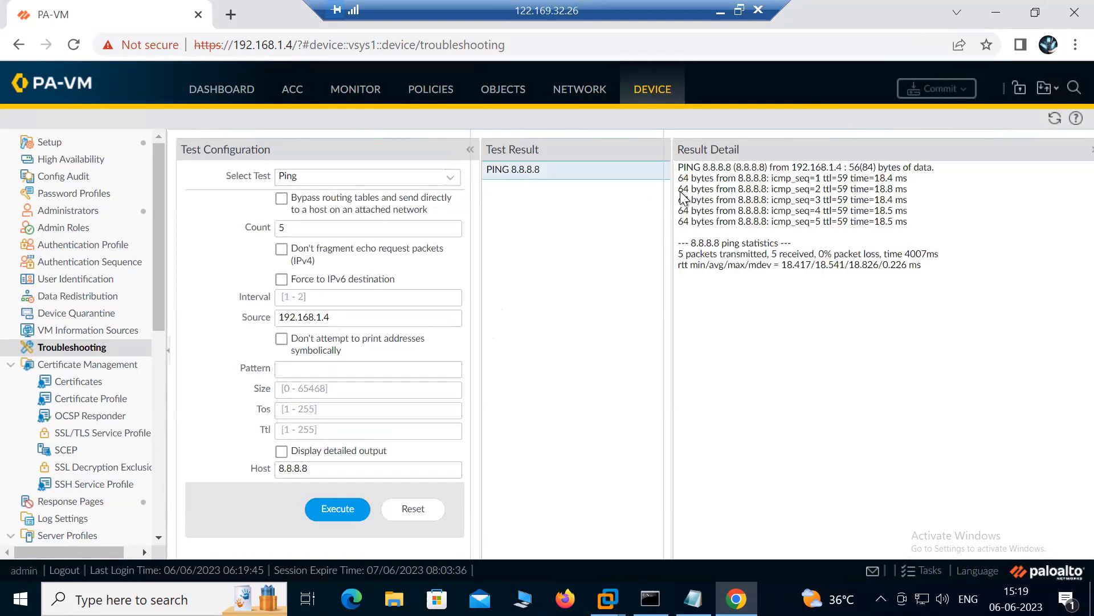
drag(760, 213, 805, 212)
click(845, 296)
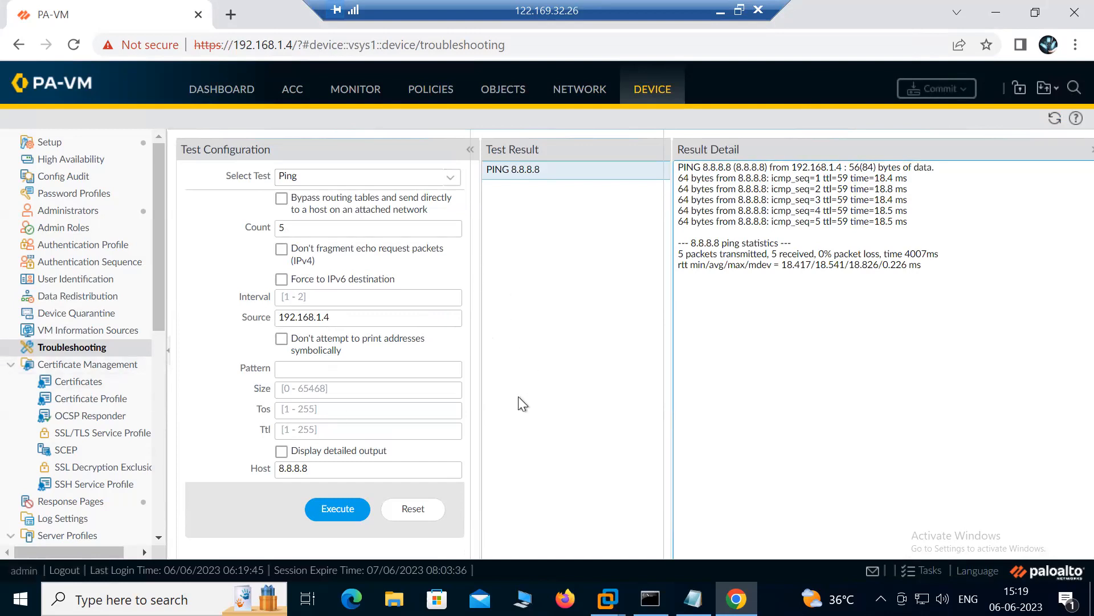
- Start a second security policy rule named Internet-2 with Trust-Zone as its source zone
click(578, 90)
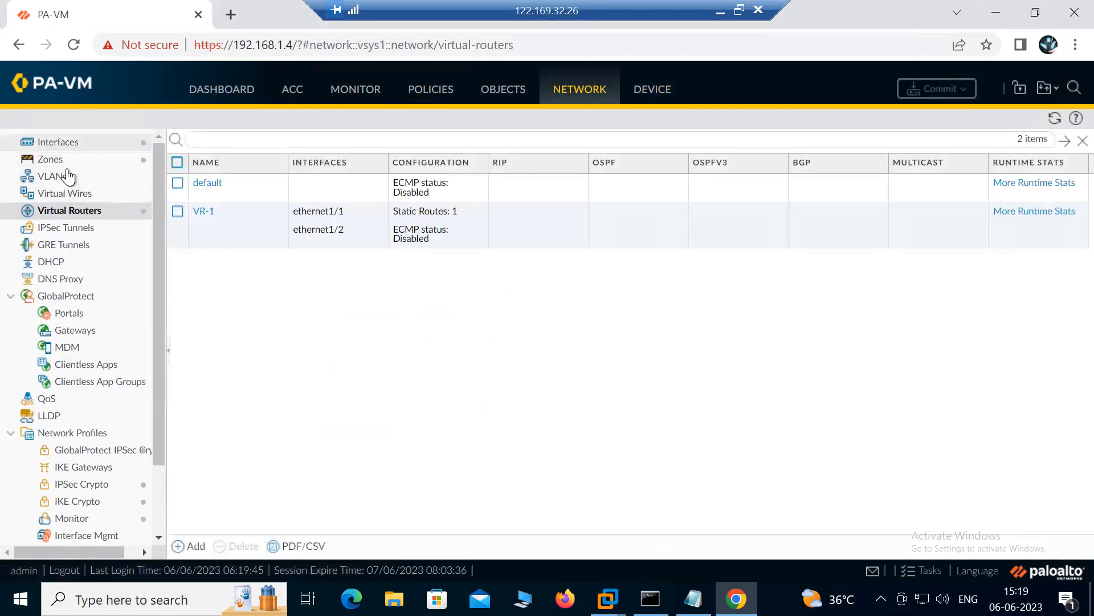
click(431, 90)
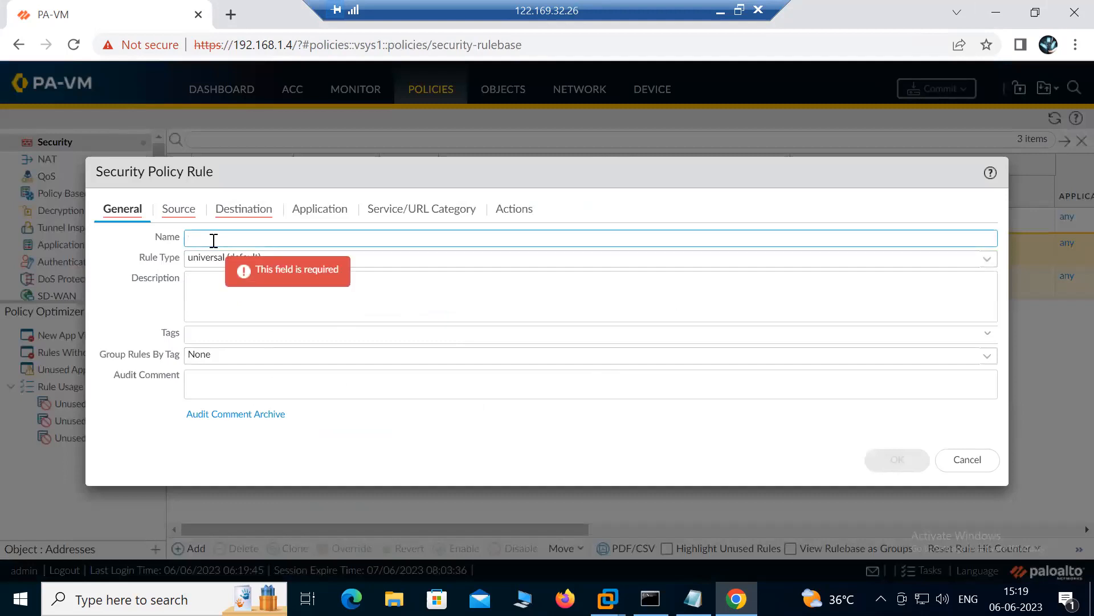
text(Internet-2)
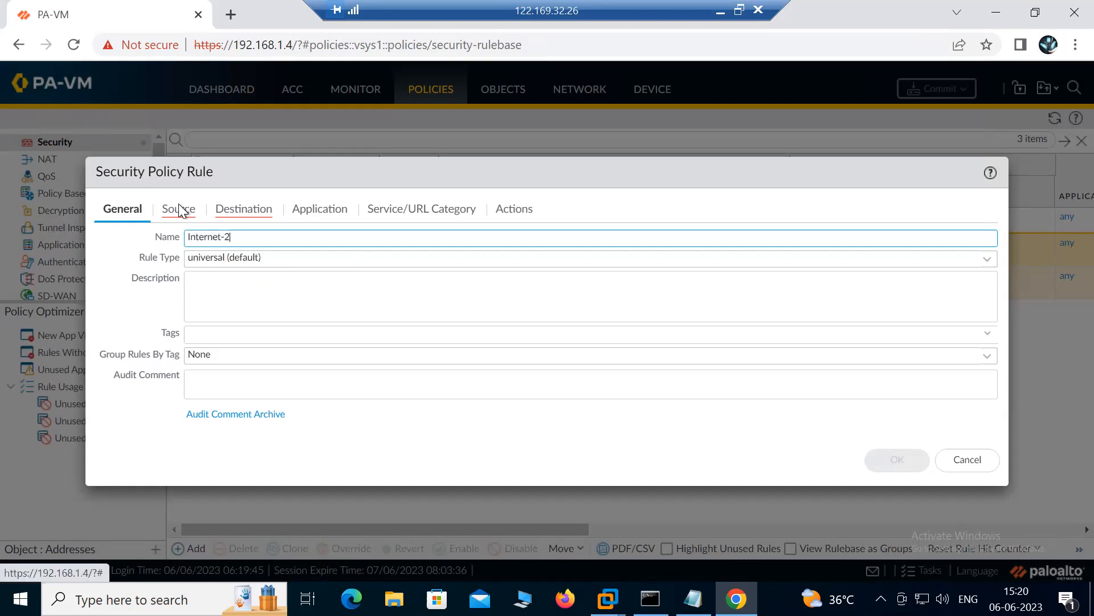
click(180, 208)
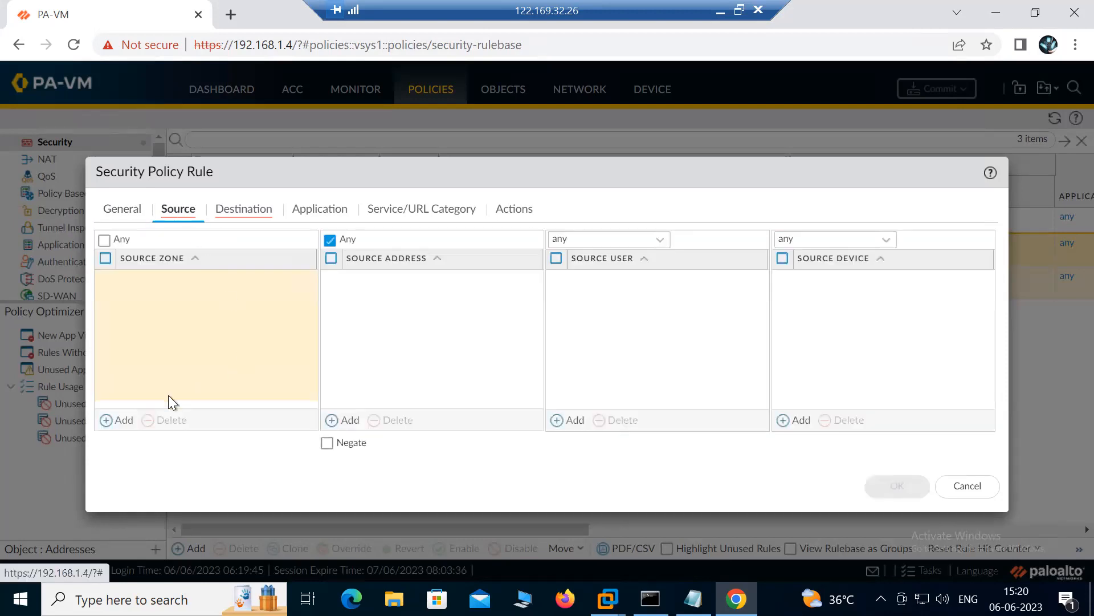
click(118, 422)
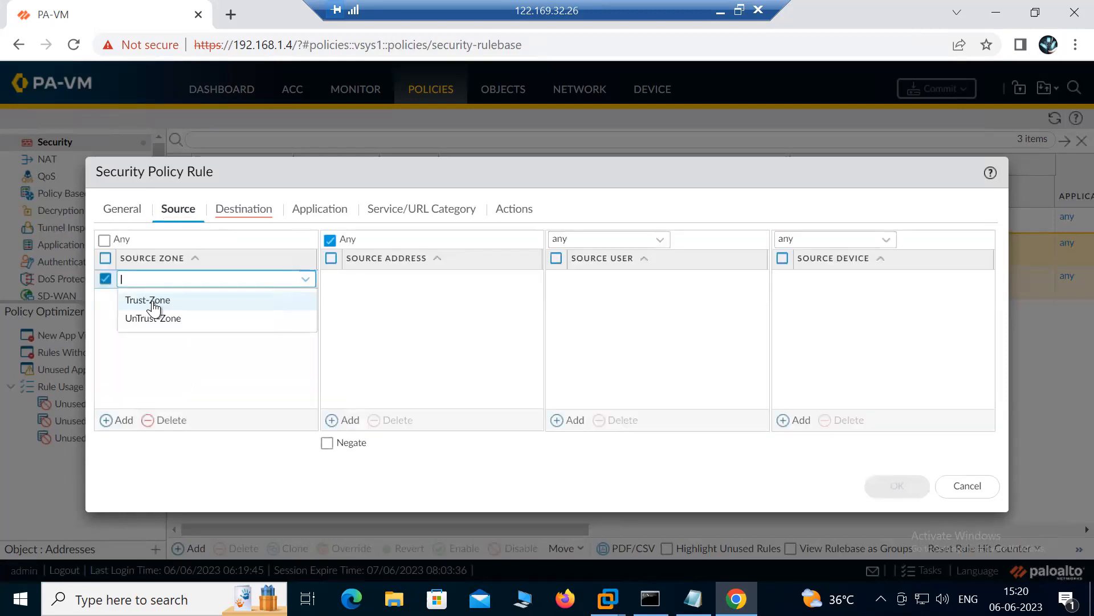
click(153, 299)
- Add UnTrust-Zone as the destination zone of the Internet-2 security rule
click(244, 208)
click(119, 421)
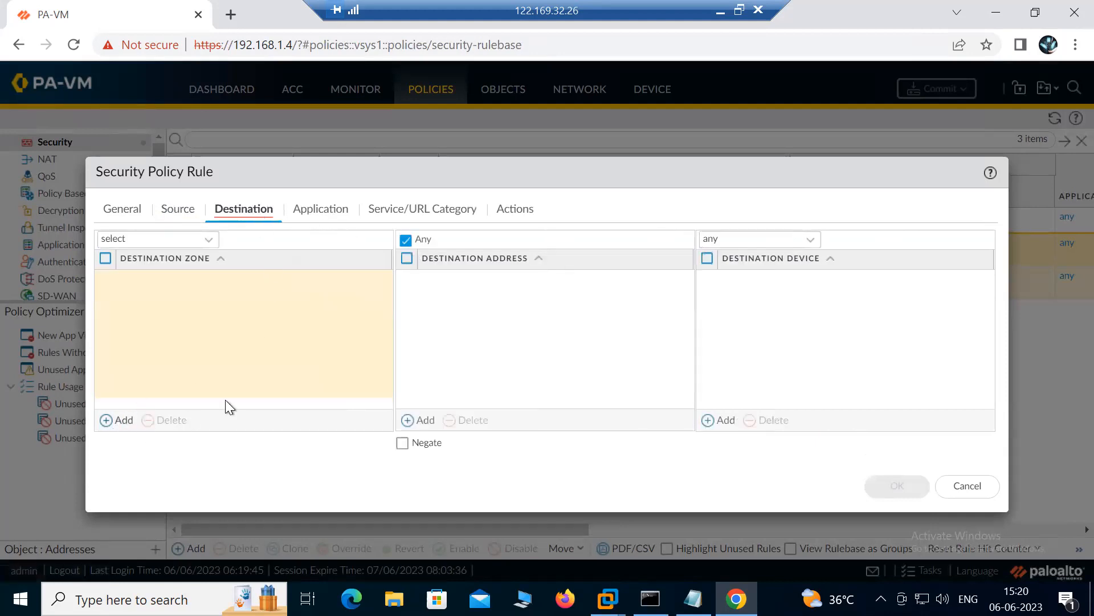
click(159, 318)
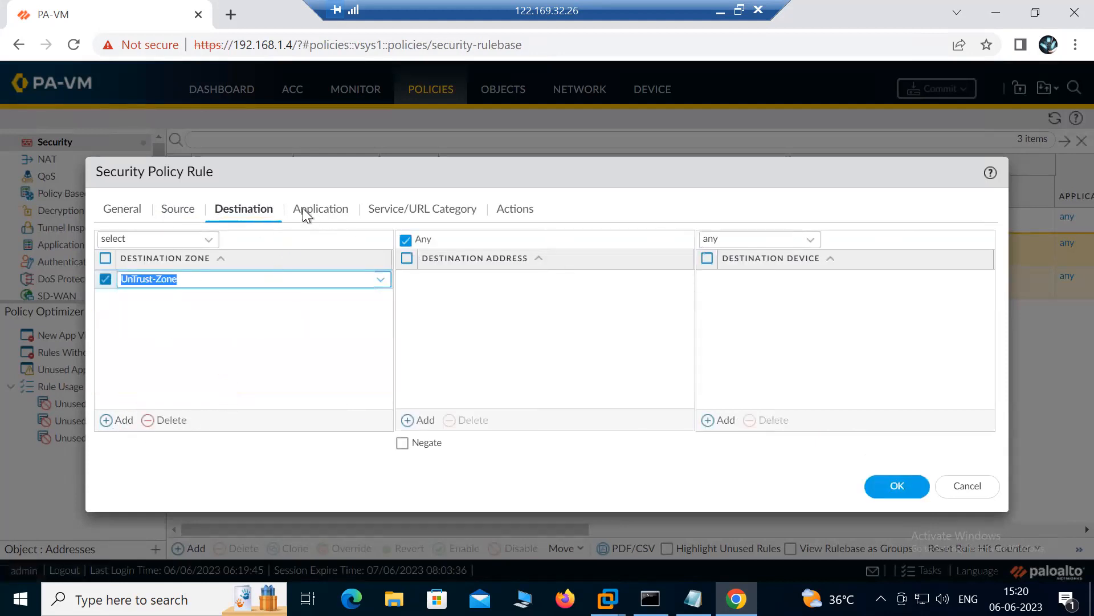
- Add web-browsing as an allowed application of the Internet-2 security rule
click(319, 209)
click(117, 420)
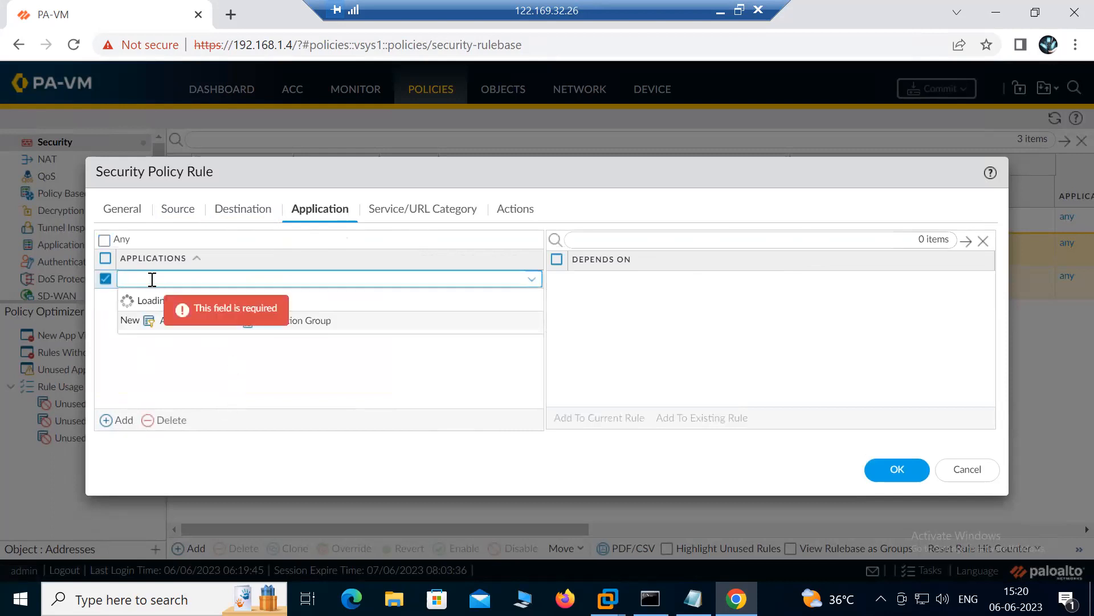
text(hhtps)
key(BackSpace)
key(BackSpace)
key(BackSpace)
key(BackSpace)
key(BackSpace)
text(we)
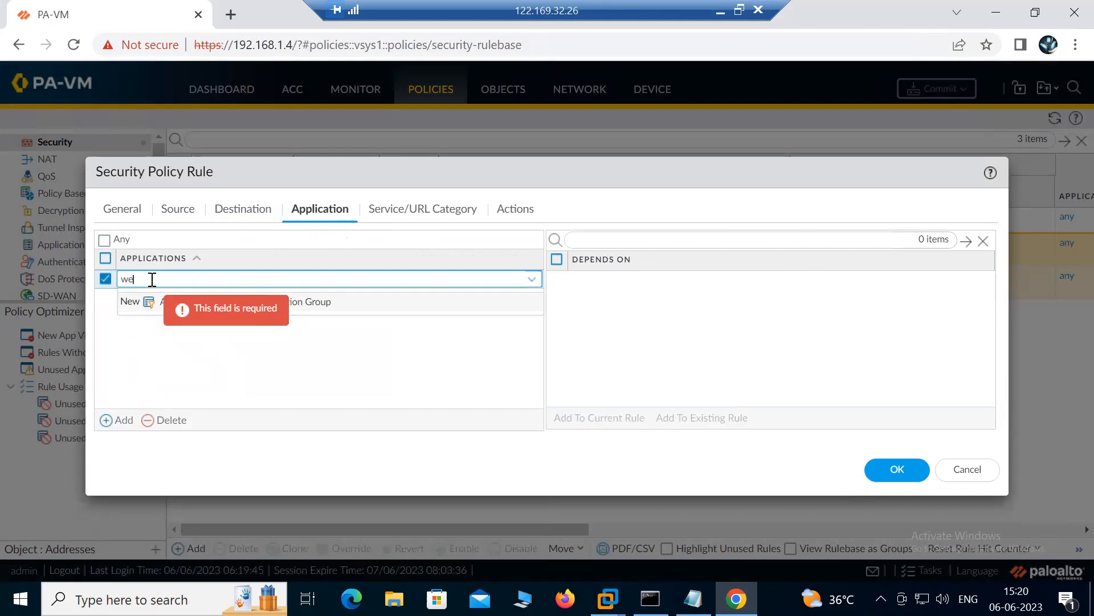
text(b.)
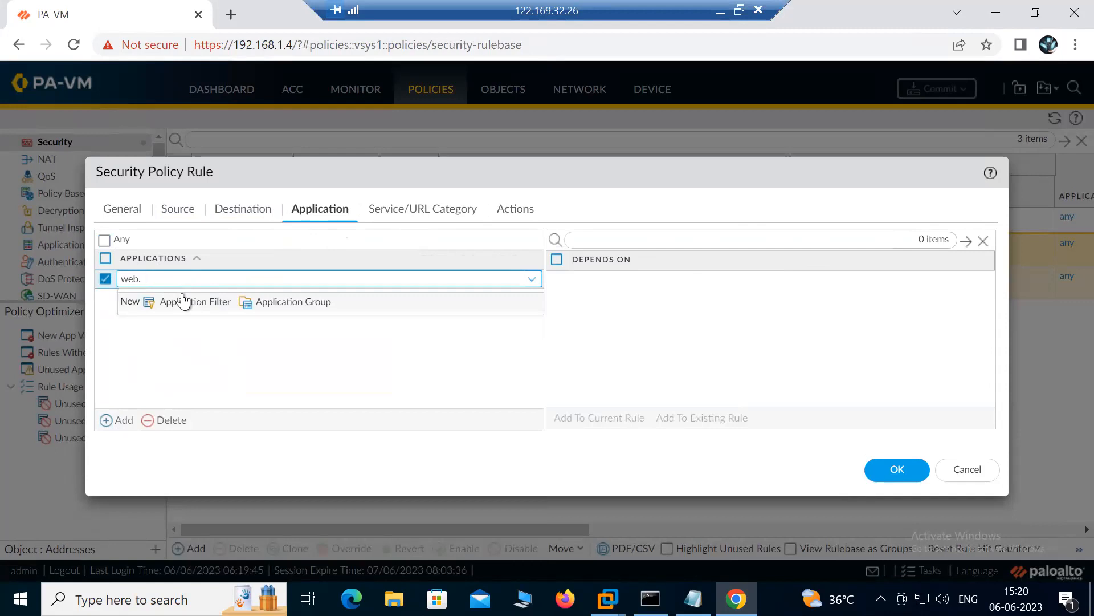
key(BackSpace)
text(-b)
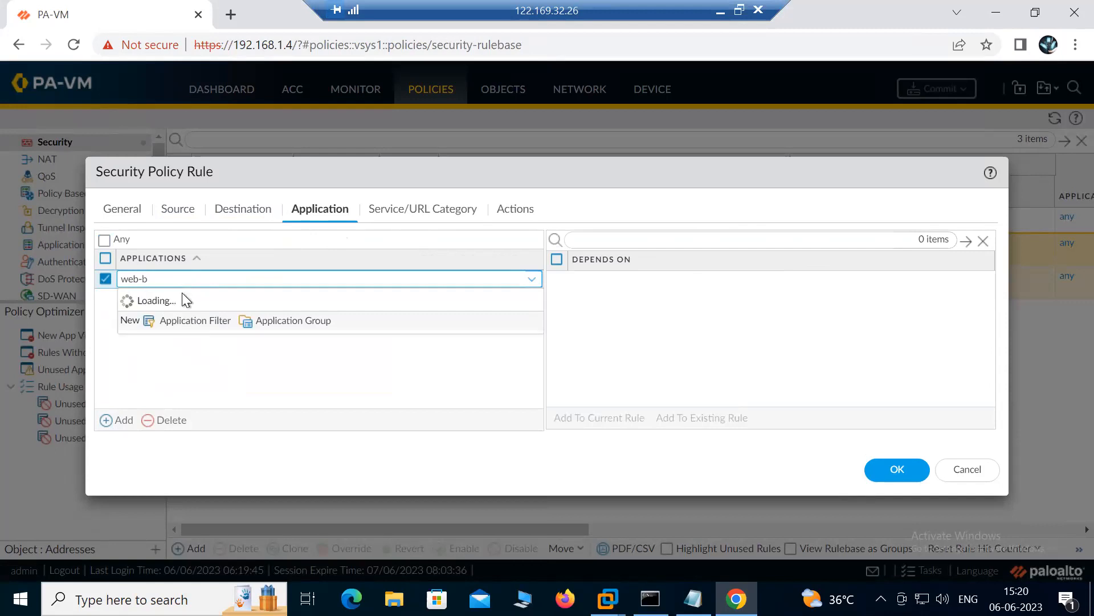
click(154, 312)
- Search for https and add the dns-over-https application to the rule
click(124, 419)
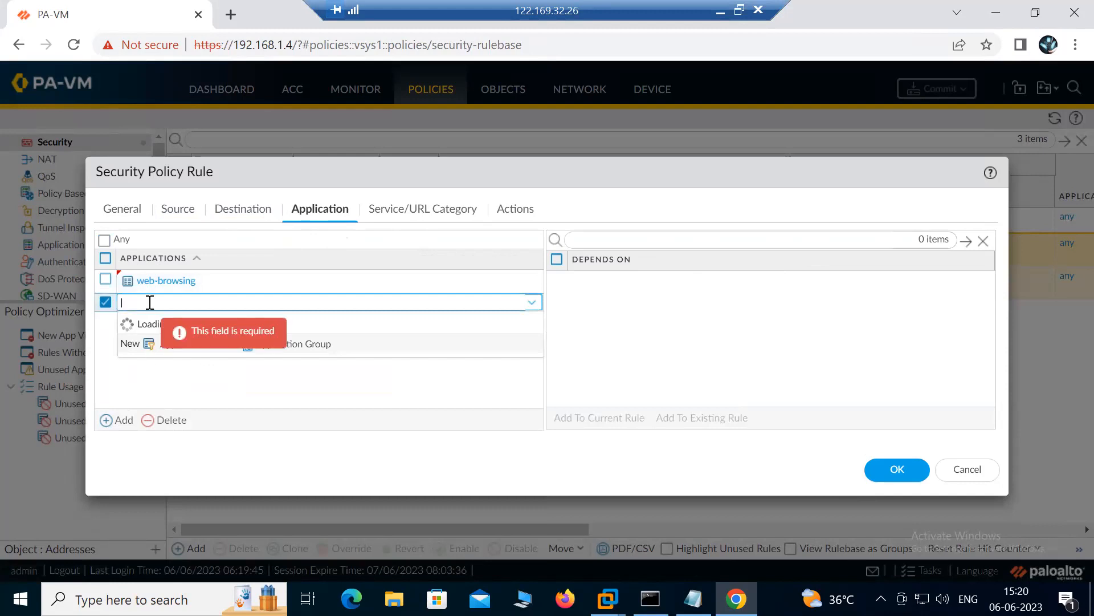
text(https)
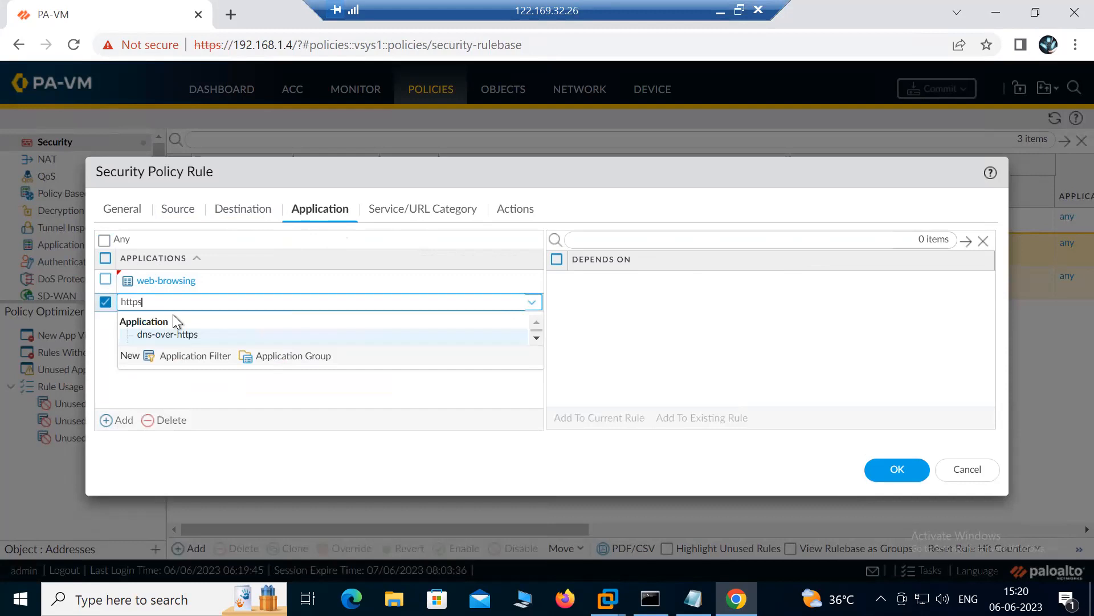
click(171, 335)
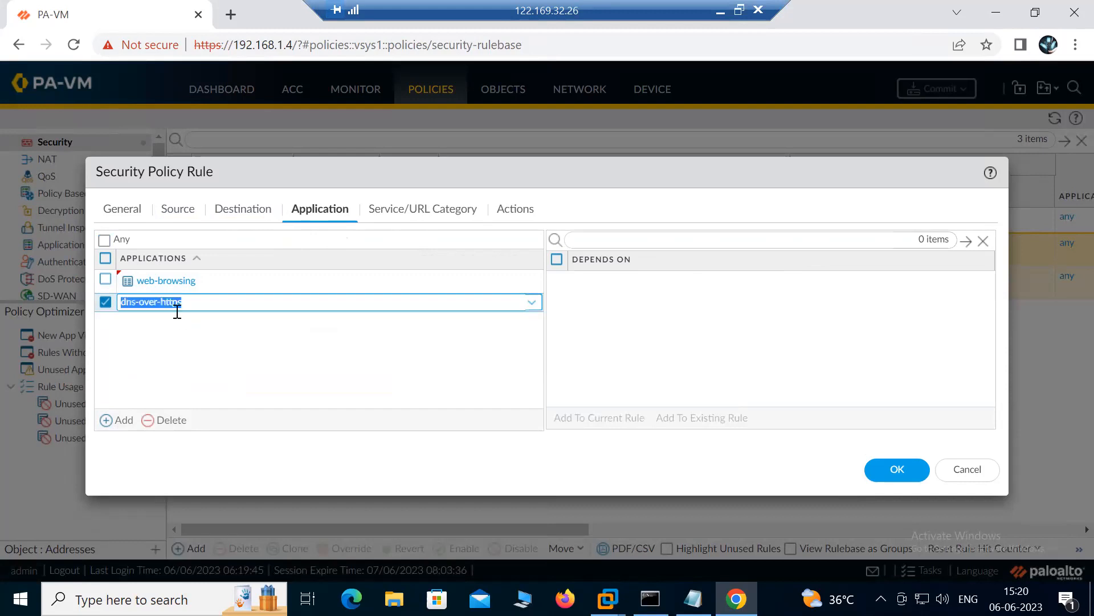
- Search for dns and add another dns-over-https entry to the rule's application list
click(109, 425)
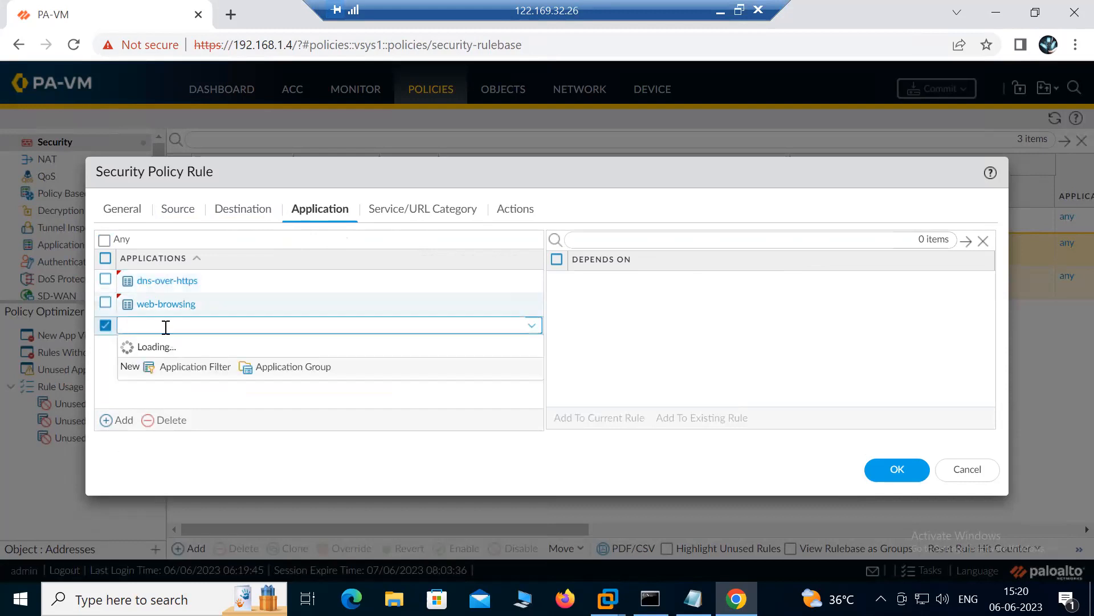
text(d)
key(BackSpace)
text(s)
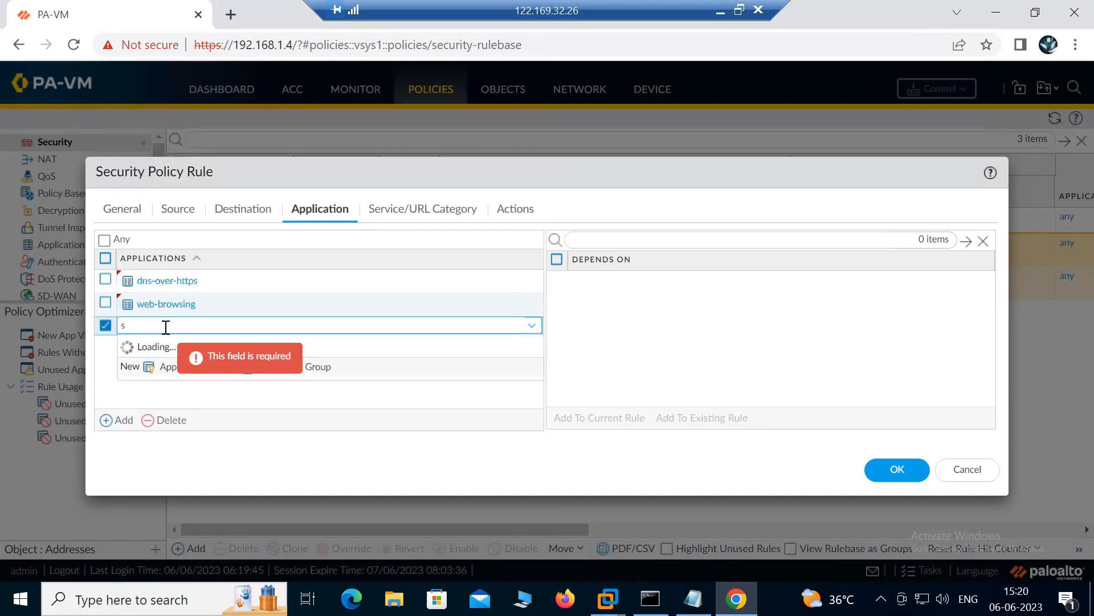
text(dns)
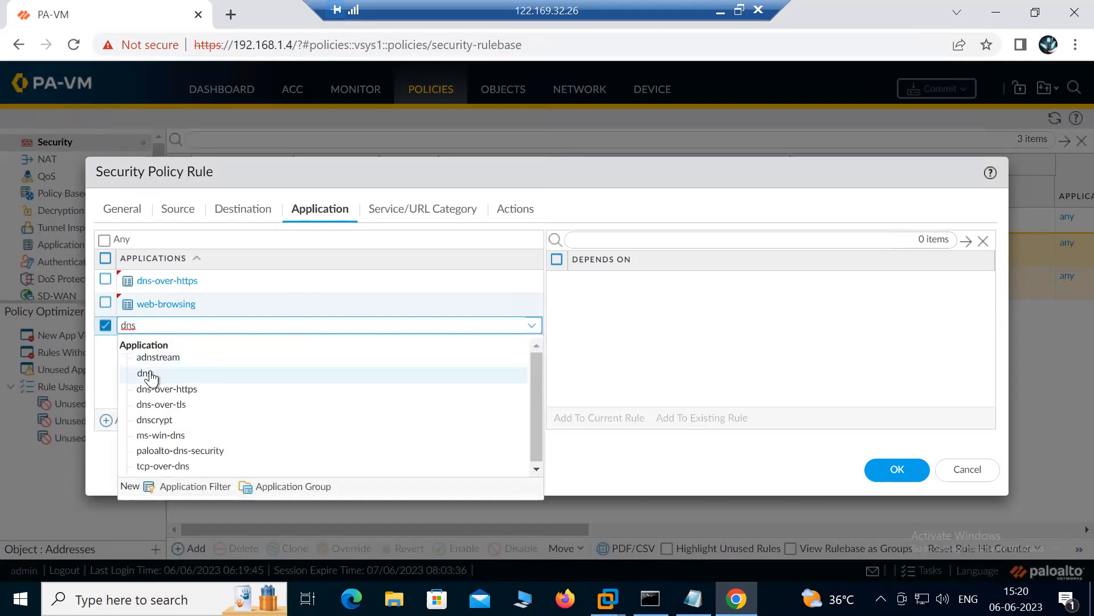
click(174, 390)
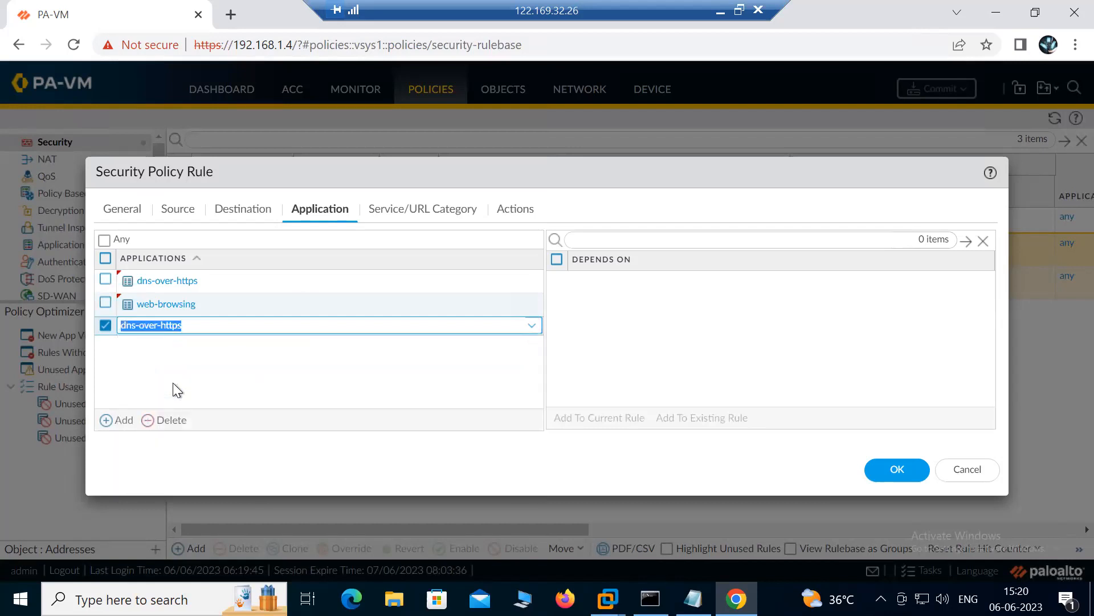
- Add the dns and ssh applications to the Internet-2 rule
click(123, 421)
click(177, 350)
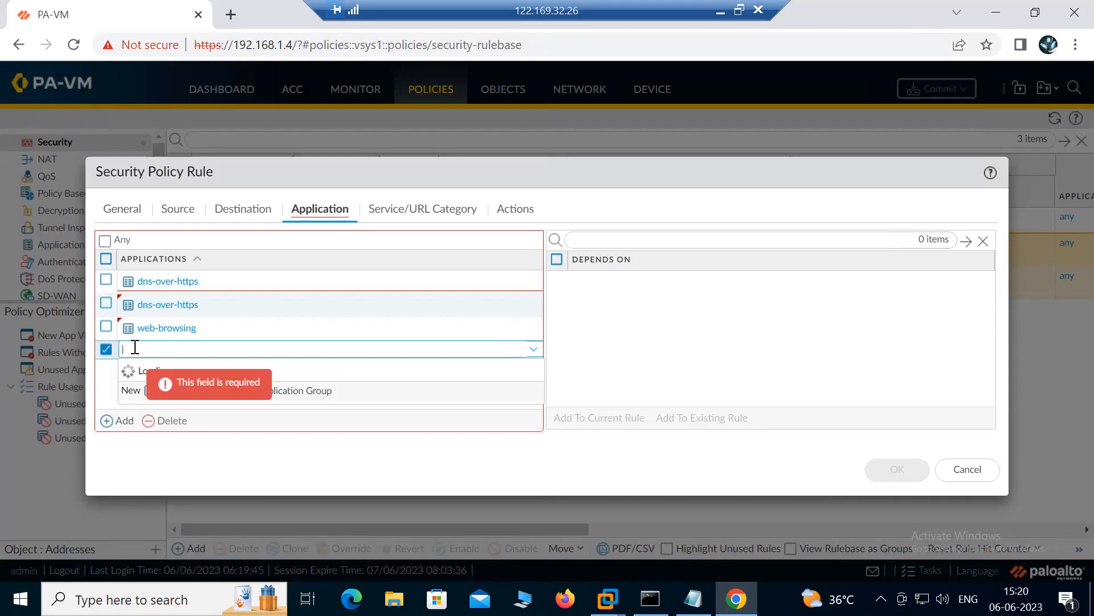
text(dns)
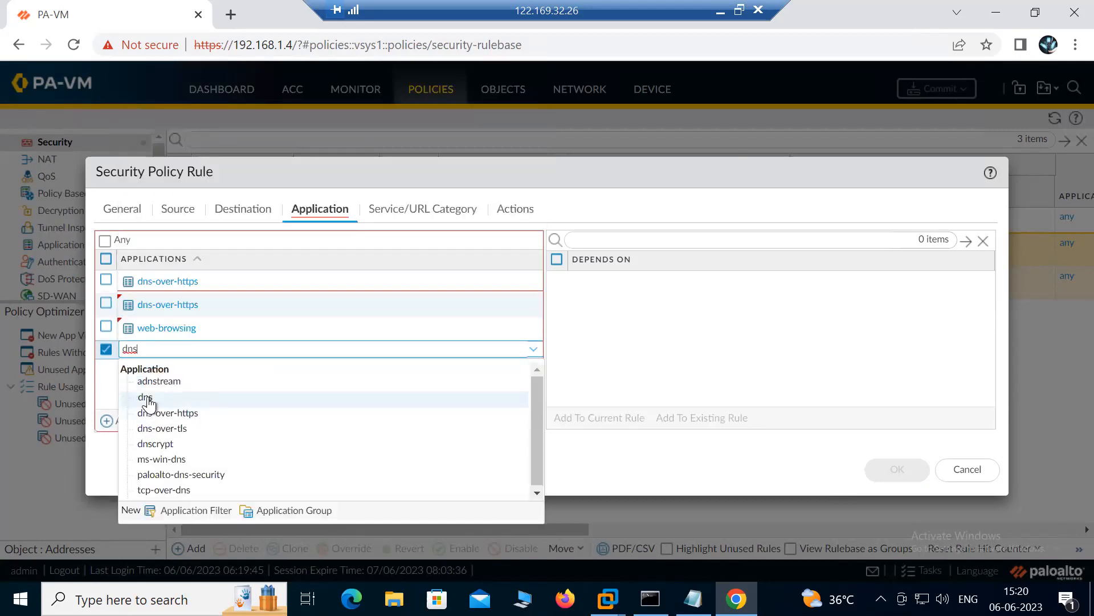
click(145, 397)
click(115, 423)
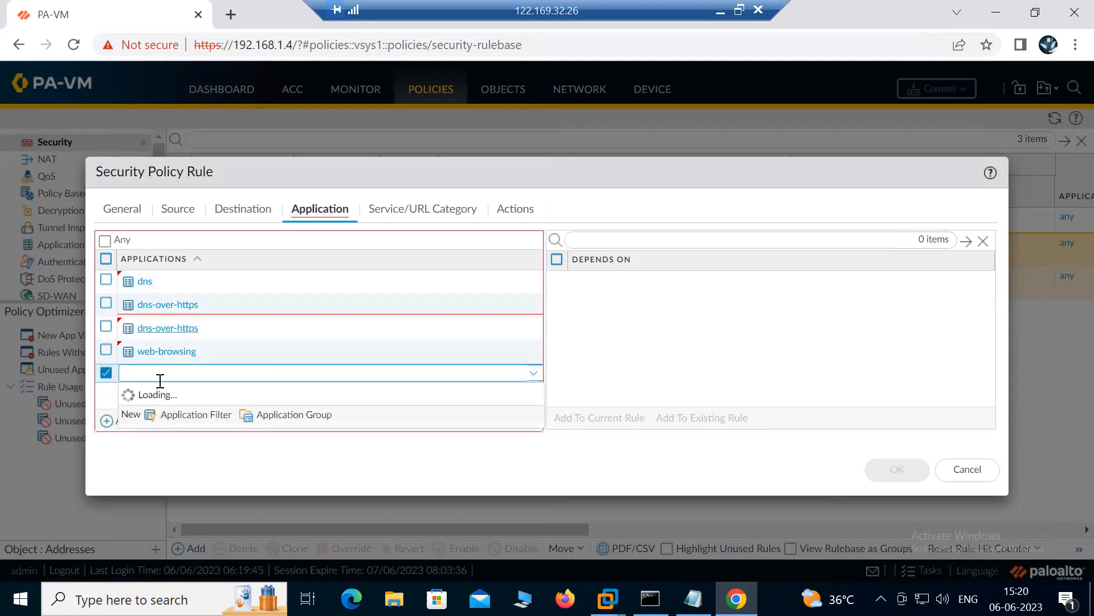
text(ssh)
click(149, 406)
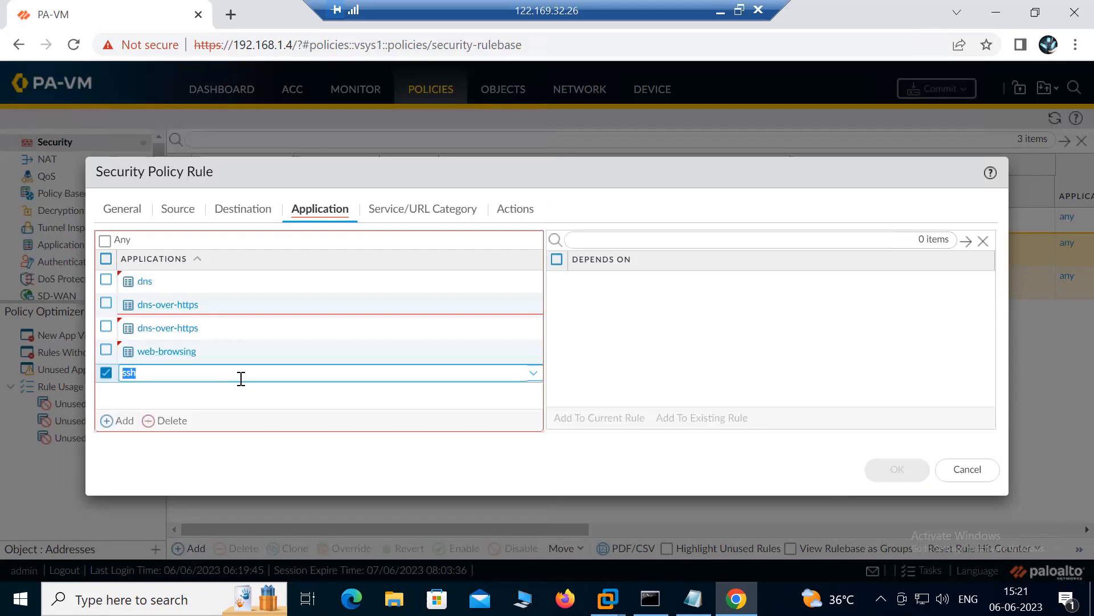
click(250, 397)
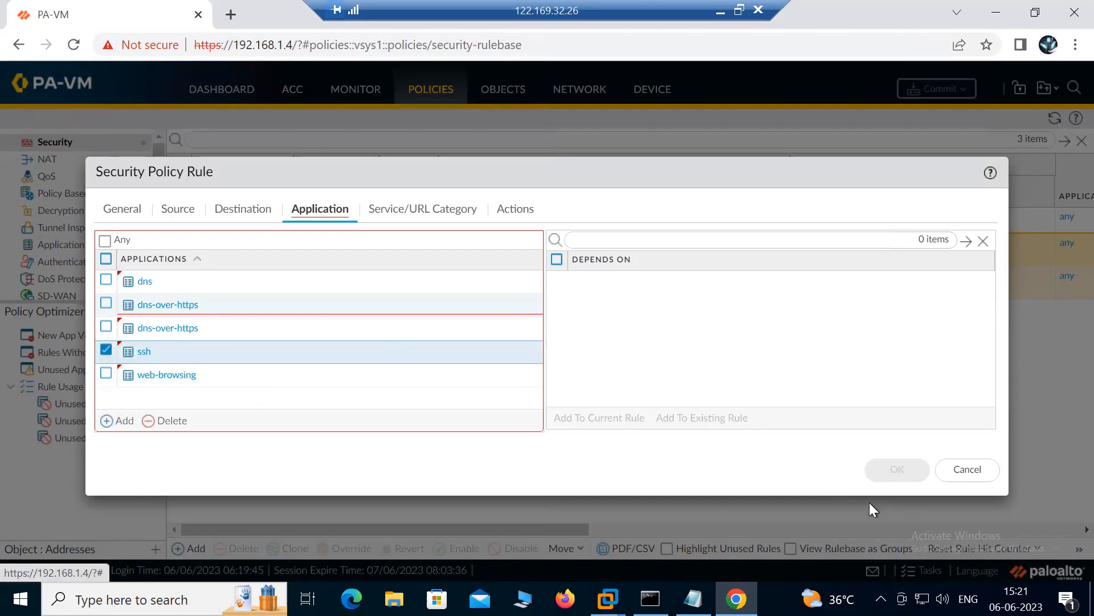
- Delete the duplicate dns-over-https application and save the Internet-2 rule
click(106, 350)
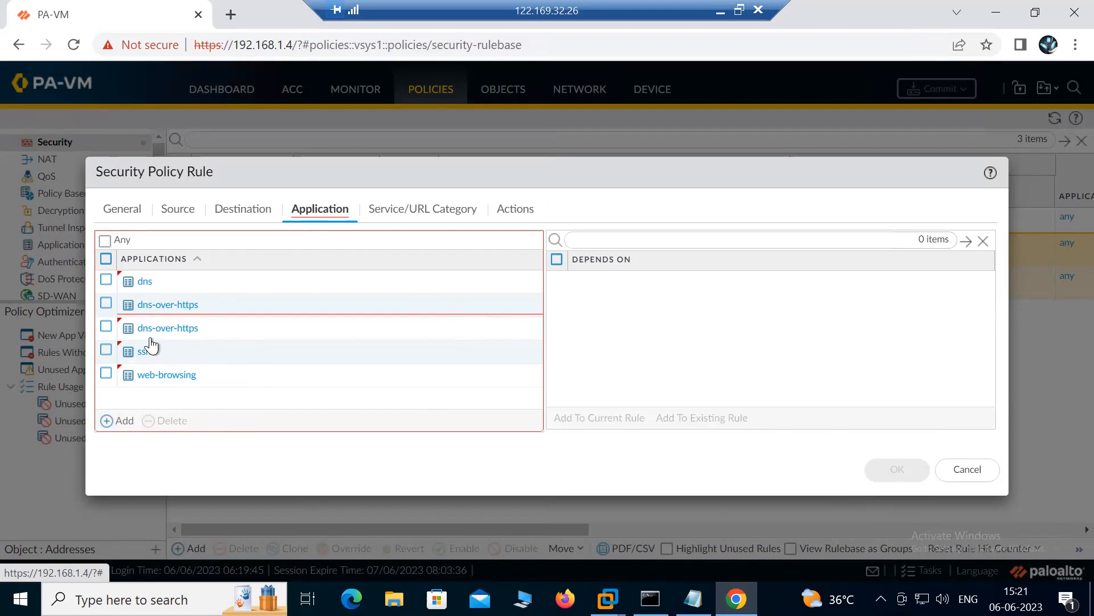
click(106, 326)
click(166, 421)
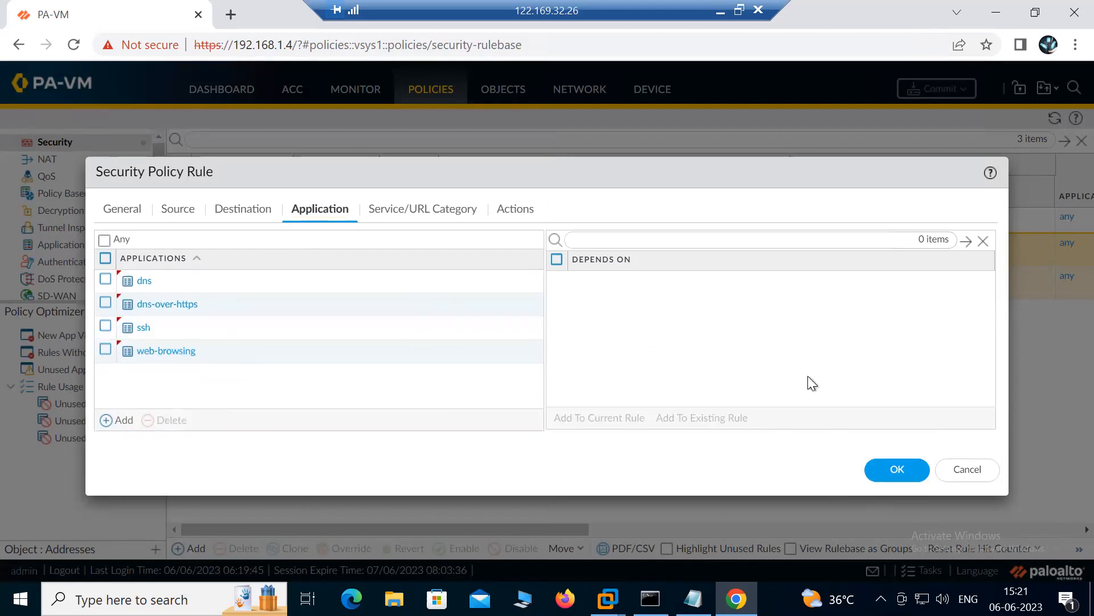
key(Return)
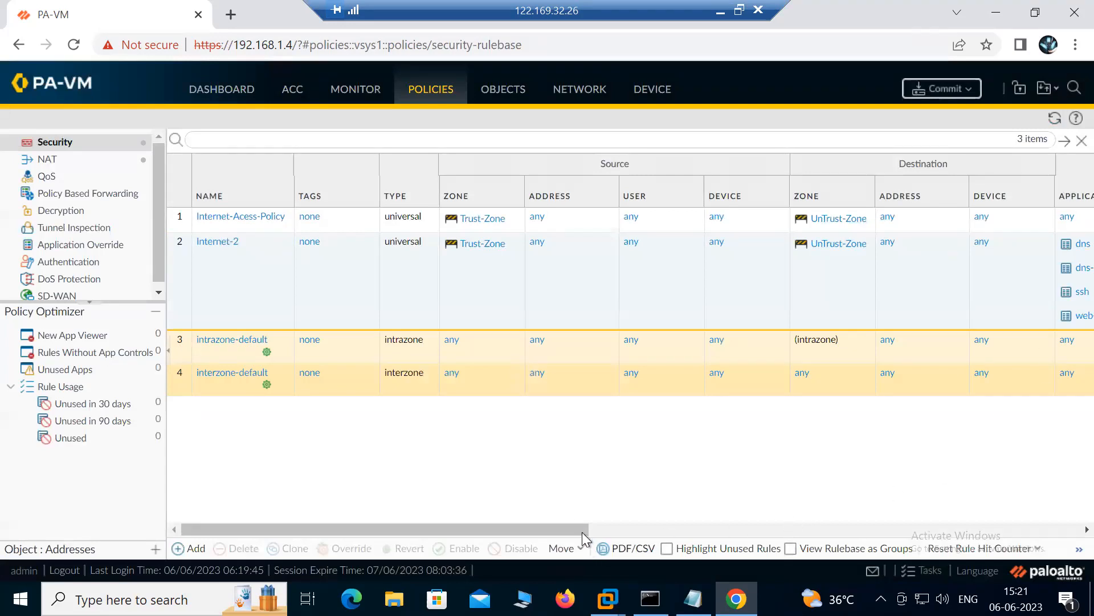
- Commit all policy and object changes to the firewall's running configuration and close the commit status
drag(574, 526, 865, 495)
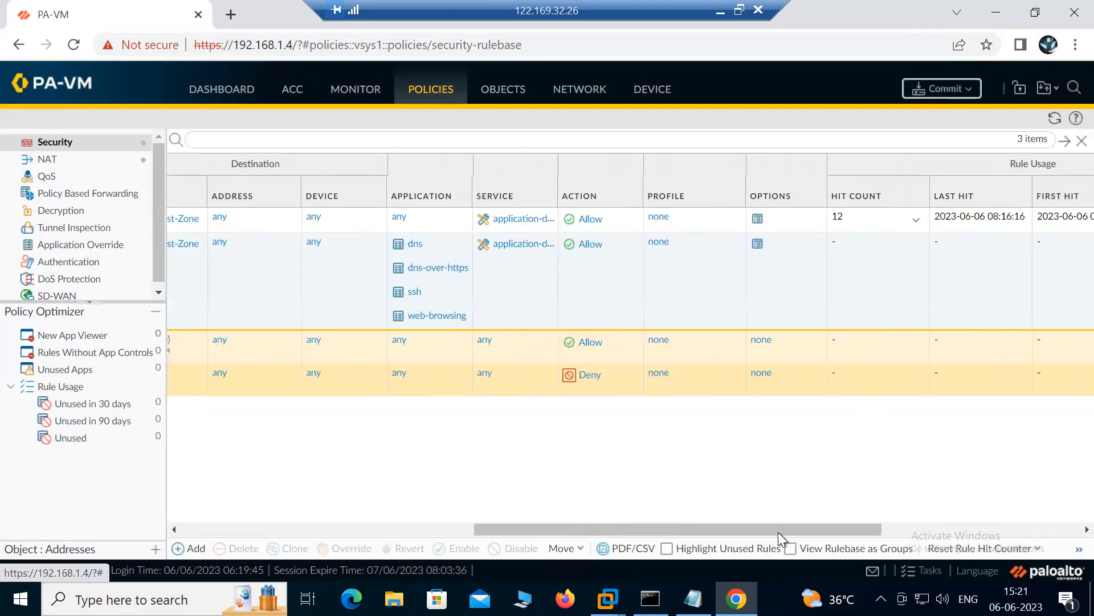
drag(714, 526, 395, 531)
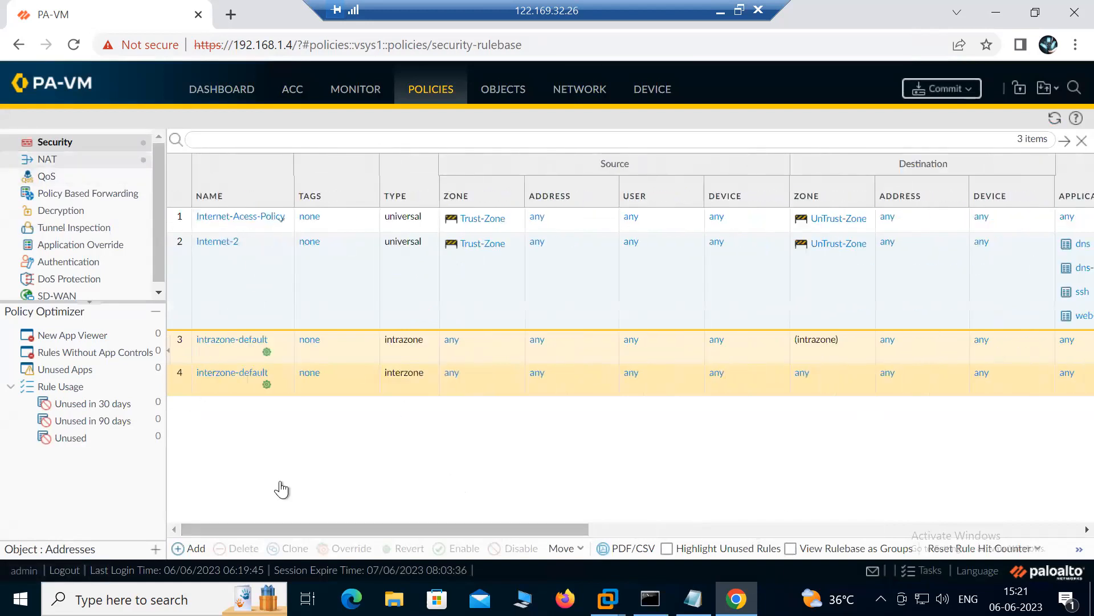
key(alt+Tab)
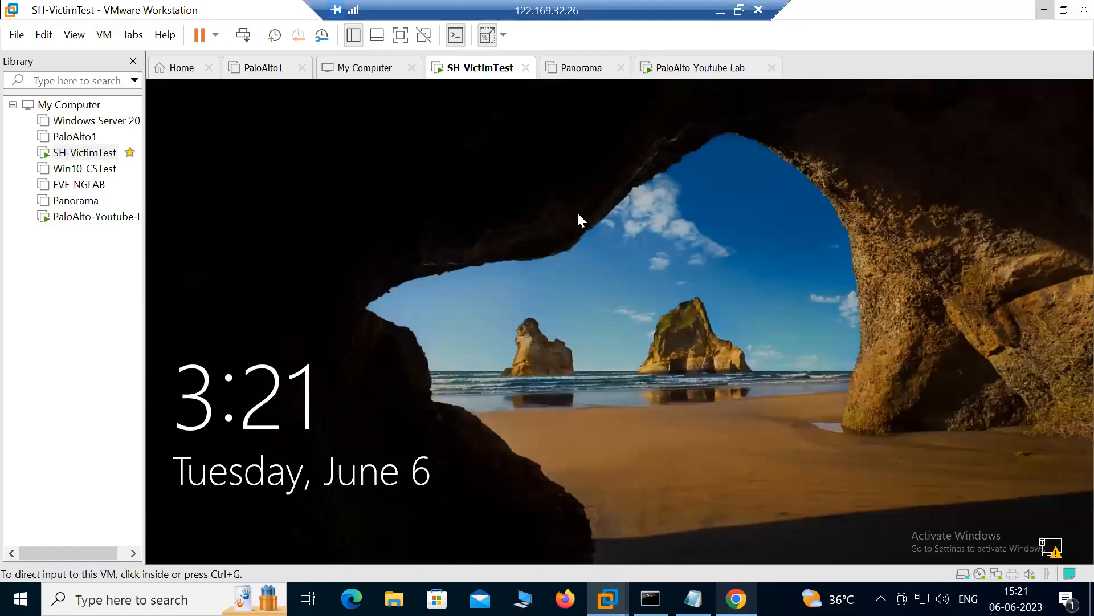
key(alt+Tab)
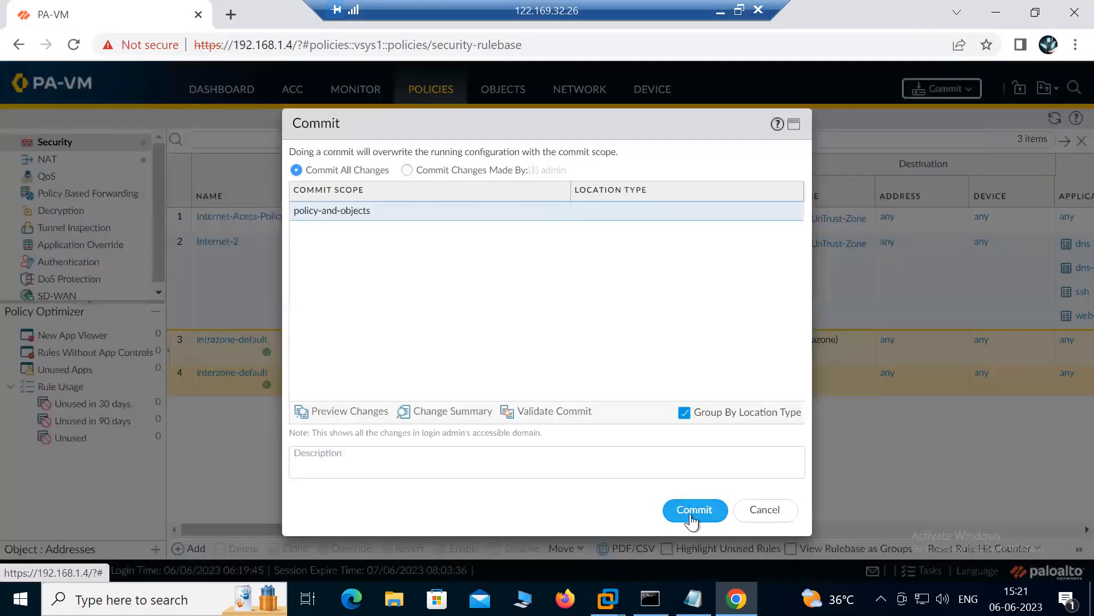
click(688, 514)
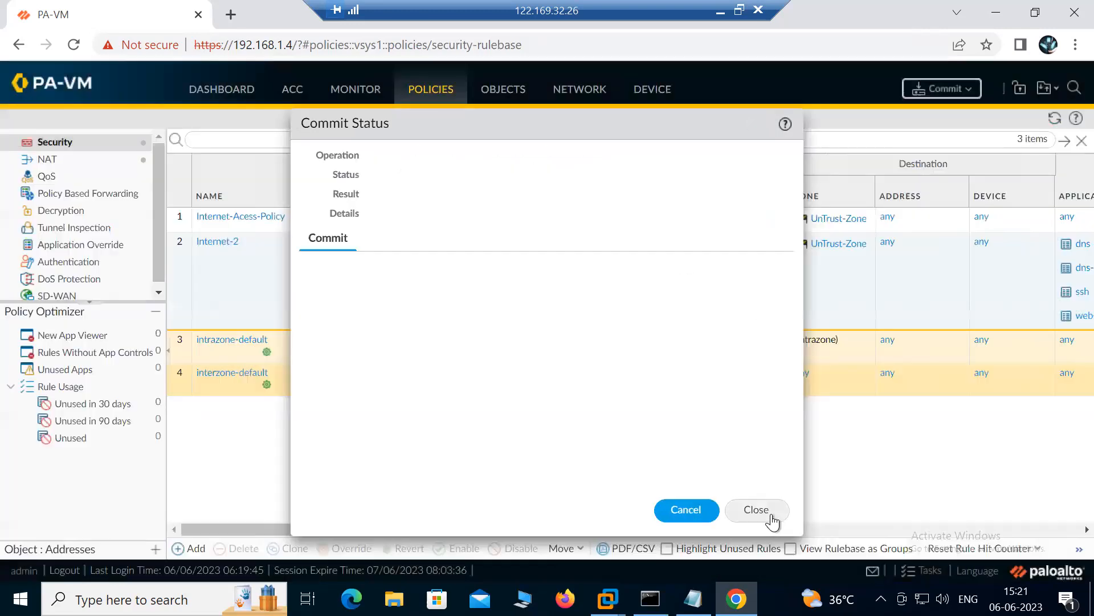
click(767, 513)
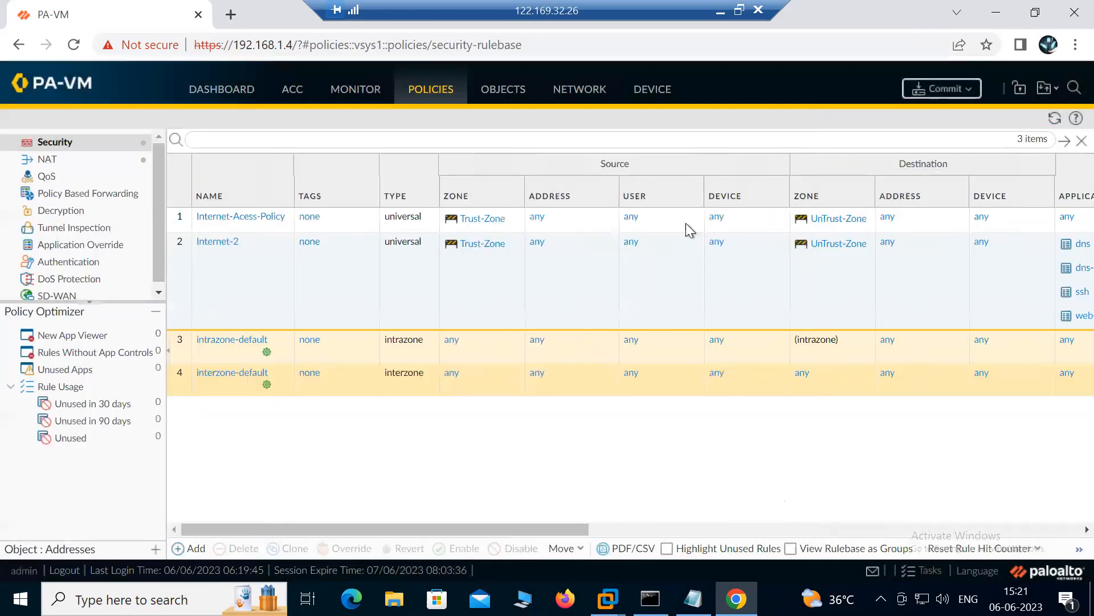
- Run a Ping troubleshooting test to host 8.8.8.8 with source 192.168.1.49
scroll(87, 268, down, 5)
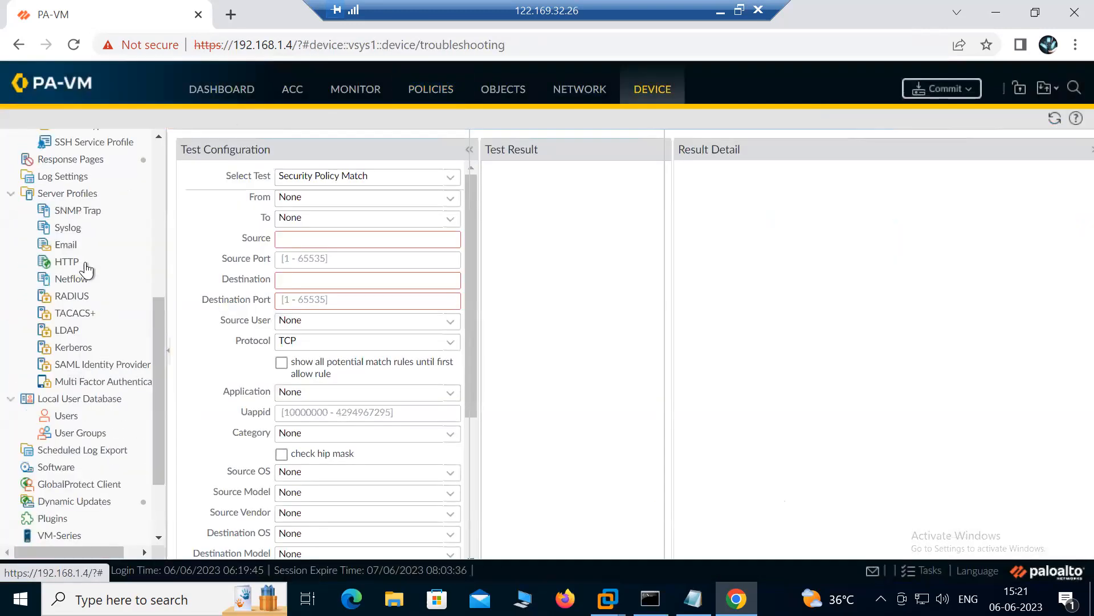
click(328, 238)
click(450, 177)
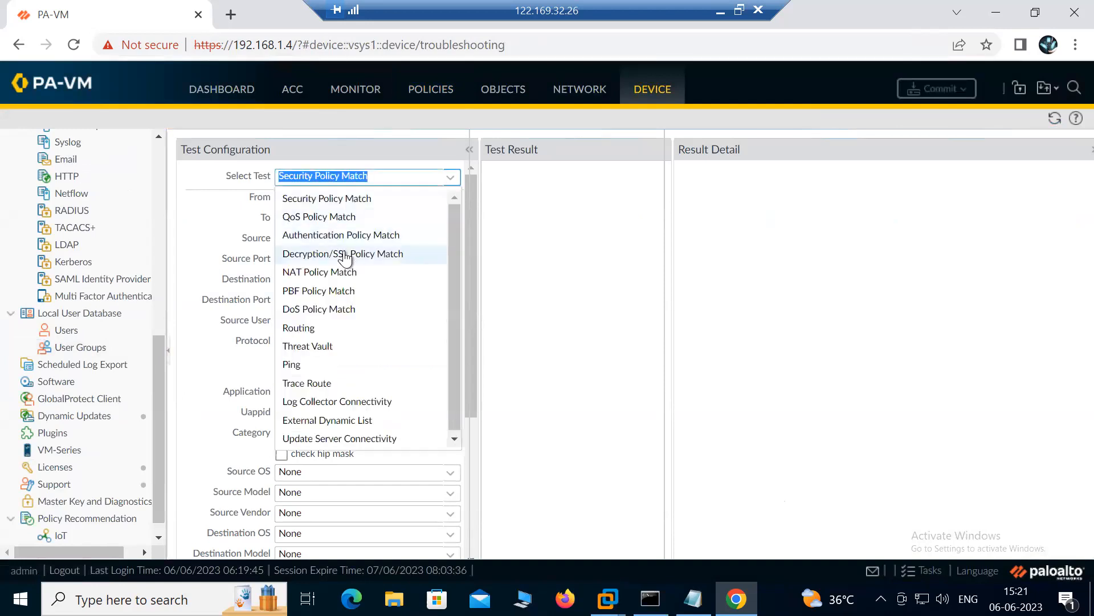
click(311, 369)
click(319, 317)
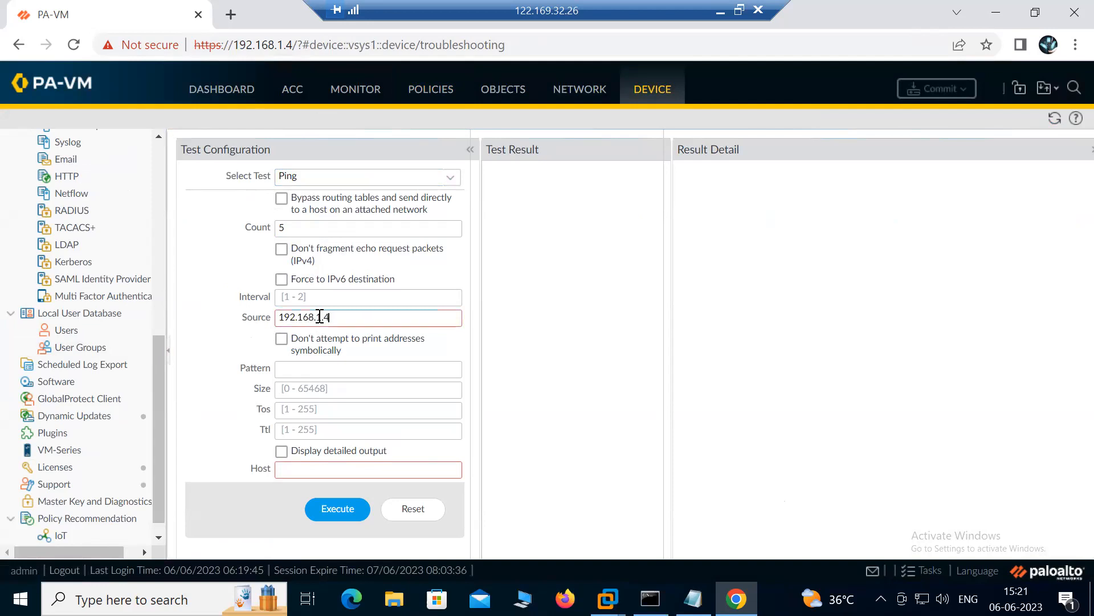
click(328, 468)
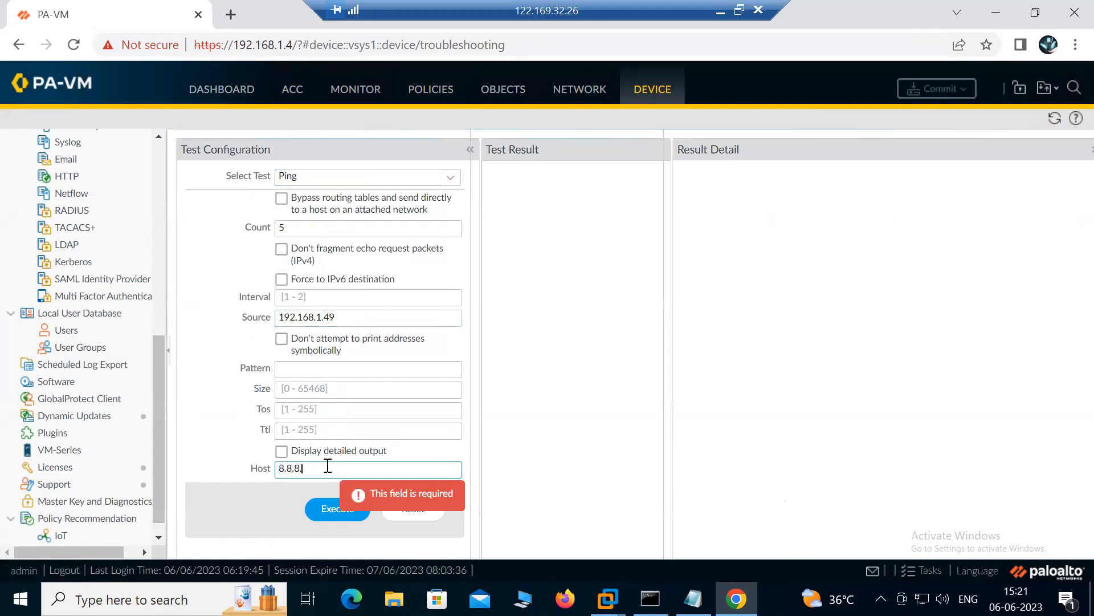
click(337, 508)
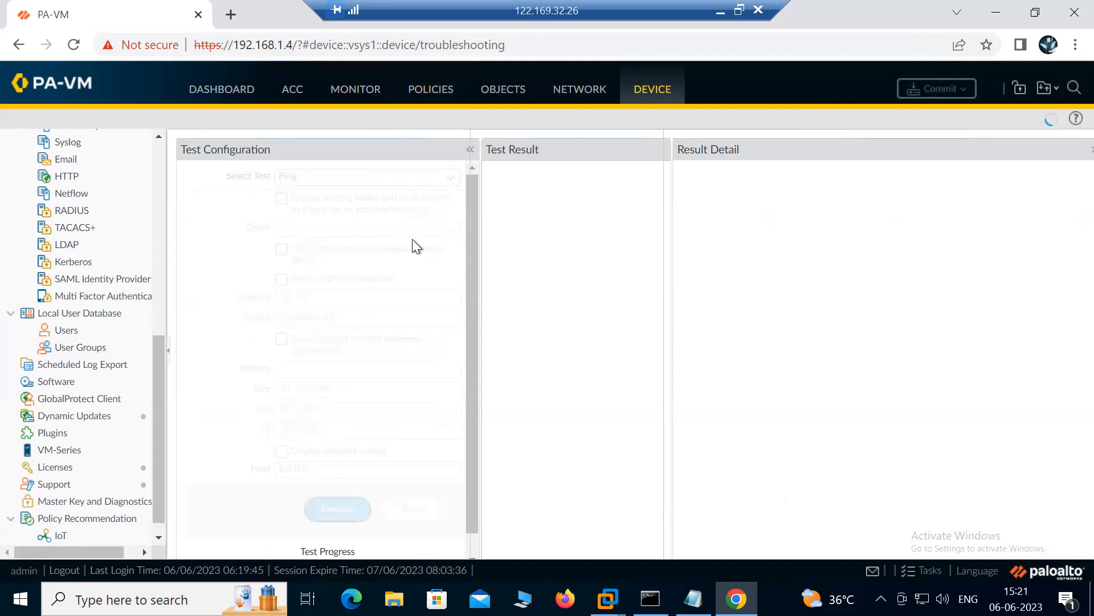
- Check the WAN and LAN port addresses in the Notepad notes and examine the 8.8.8.8 ping's result detail
click(693, 598)
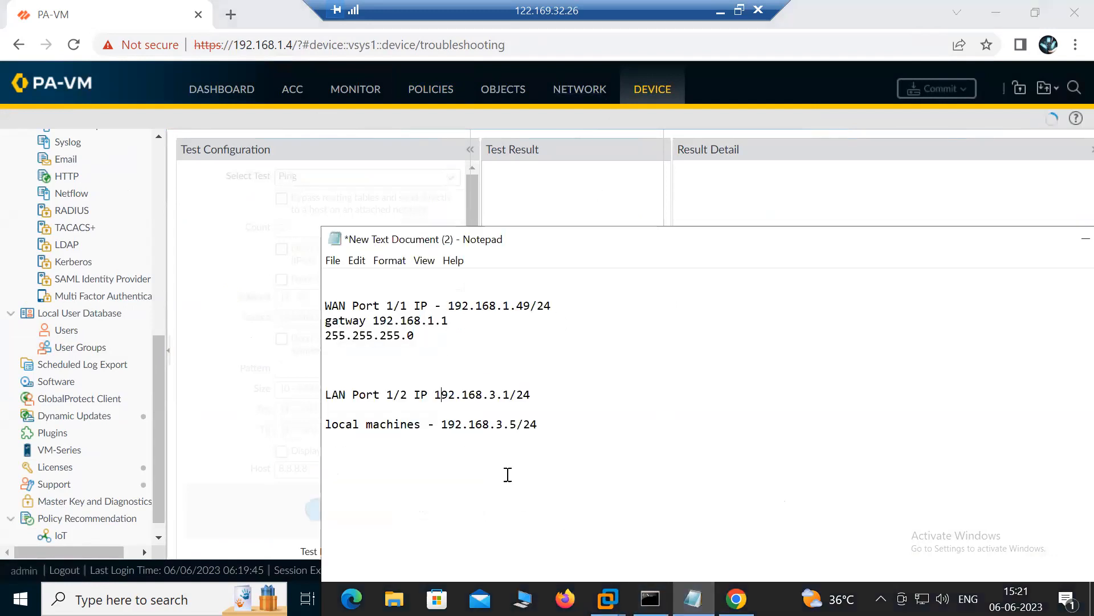
click(1079, 239)
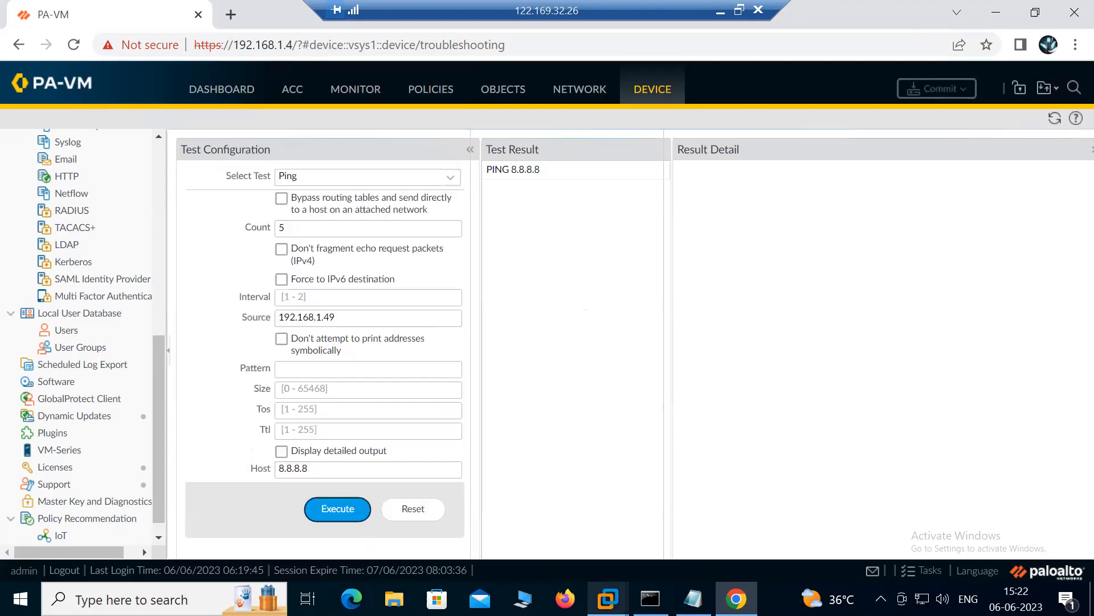
click(608, 598)
click(547, 170)
drag(768, 167, 941, 168)
- Create an interface management profile named Ping that permits HTTPS, SSH and Ping
click(574, 90)
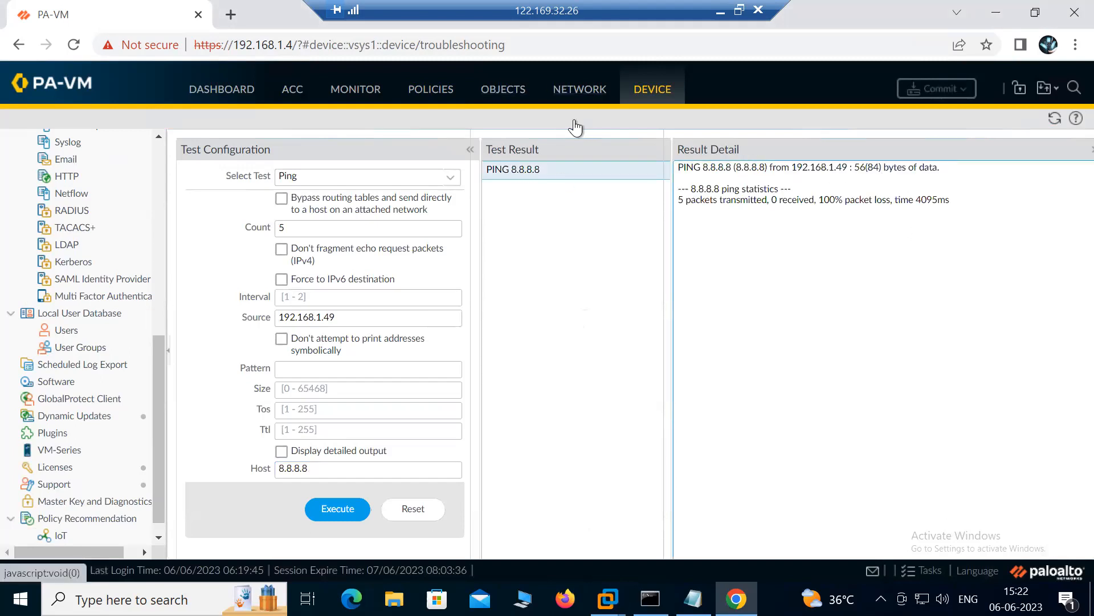
click(57, 144)
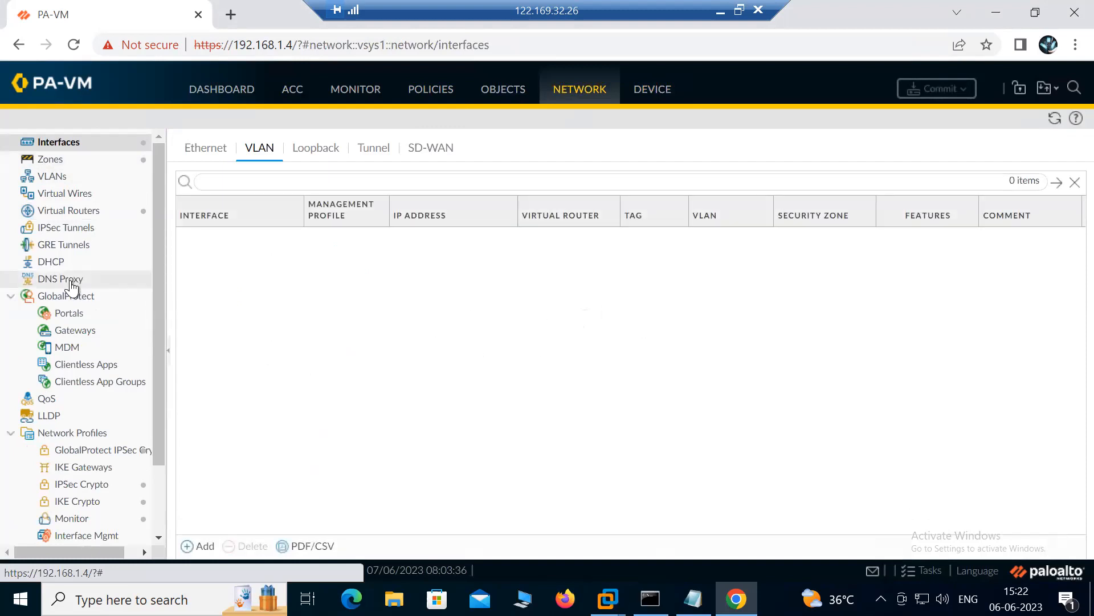
scroll(78, 342, down, 3)
click(81, 453)
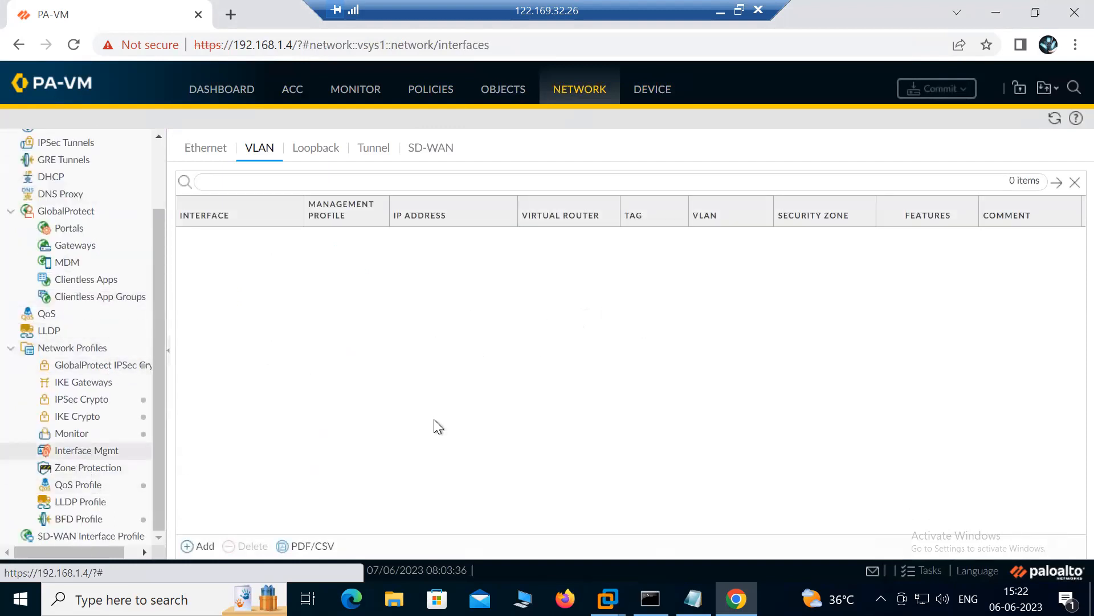
click(194, 546)
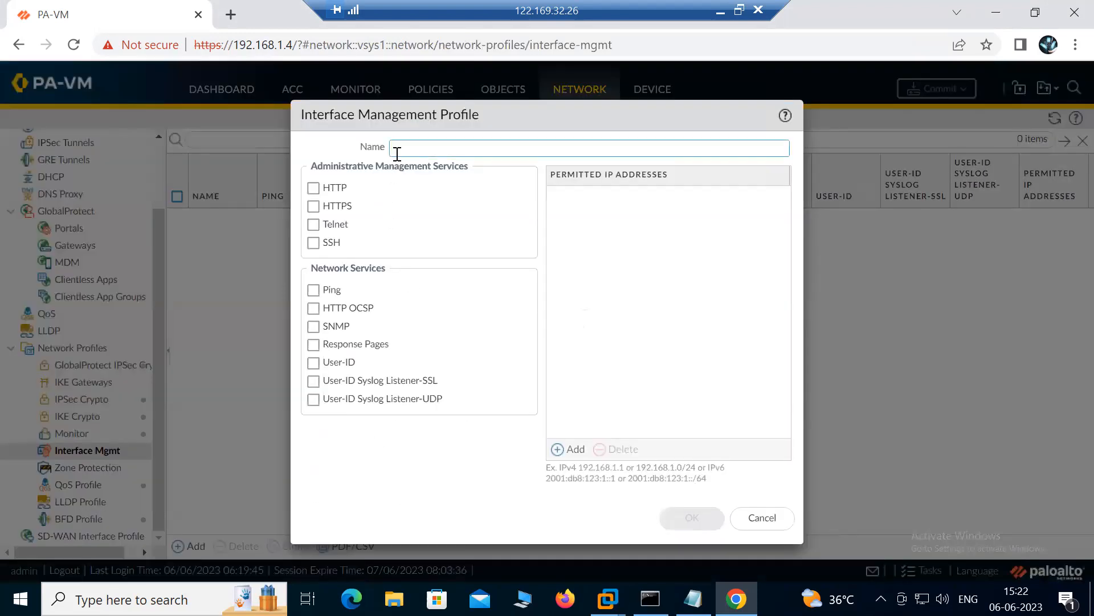
text(Ping)
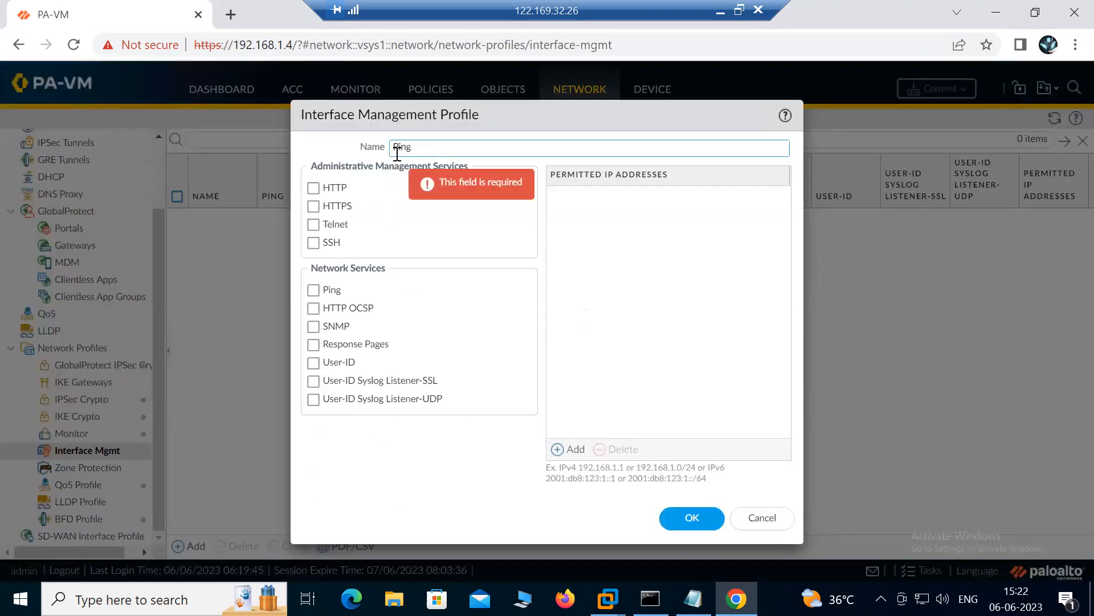
click(313, 206)
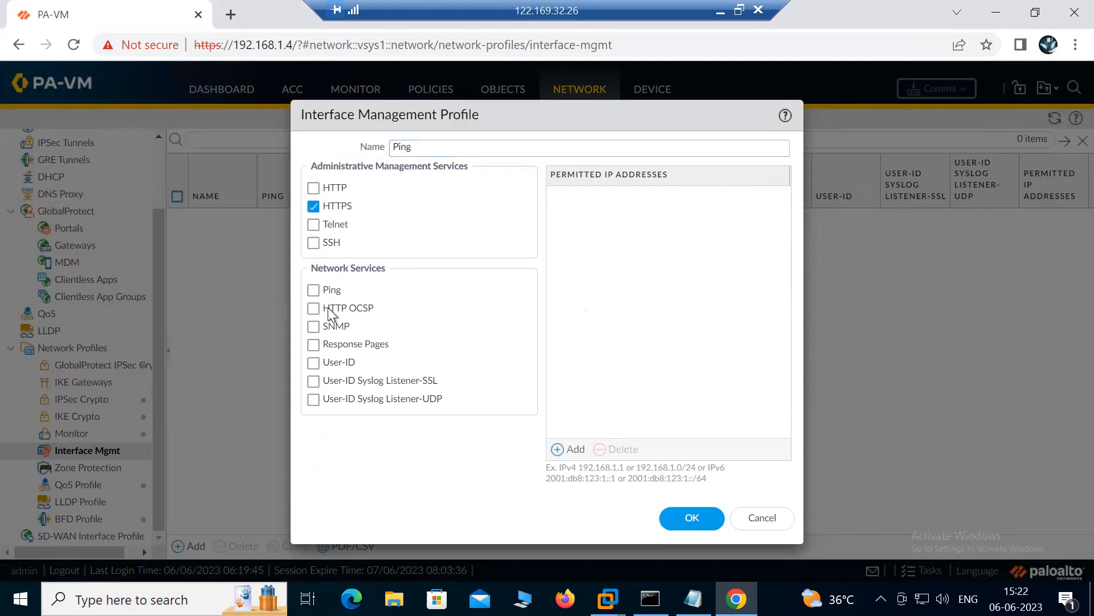
click(312, 291)
click(313, 243)
click(692, 518)
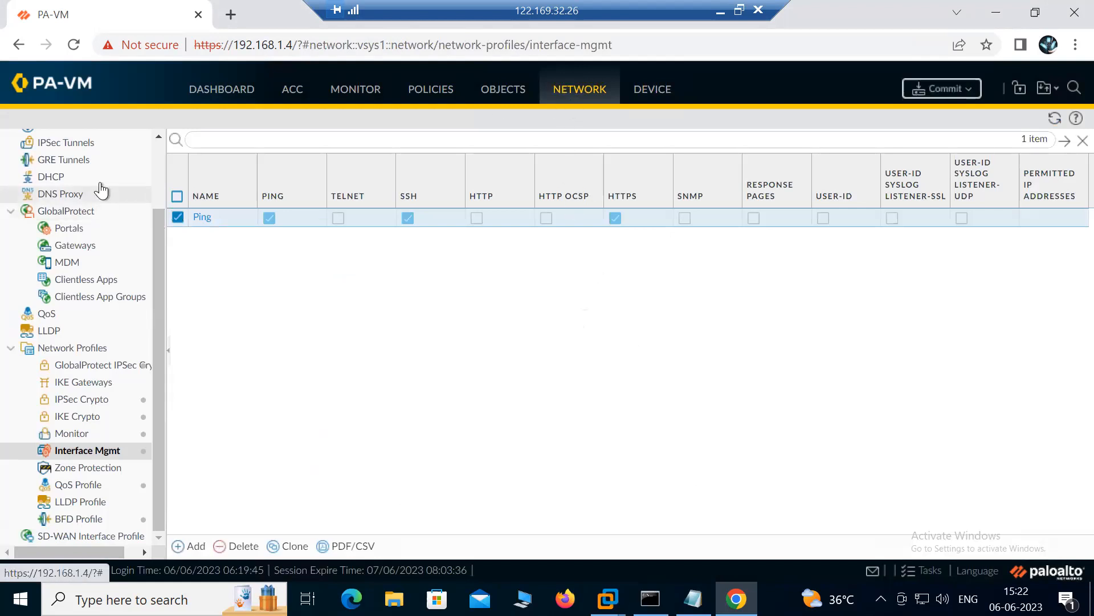
- Assign the Ping management profile to the WAN interface ethernet1/1 and save the interface
scroll(51, 157, up, 3)
click(54, 143)
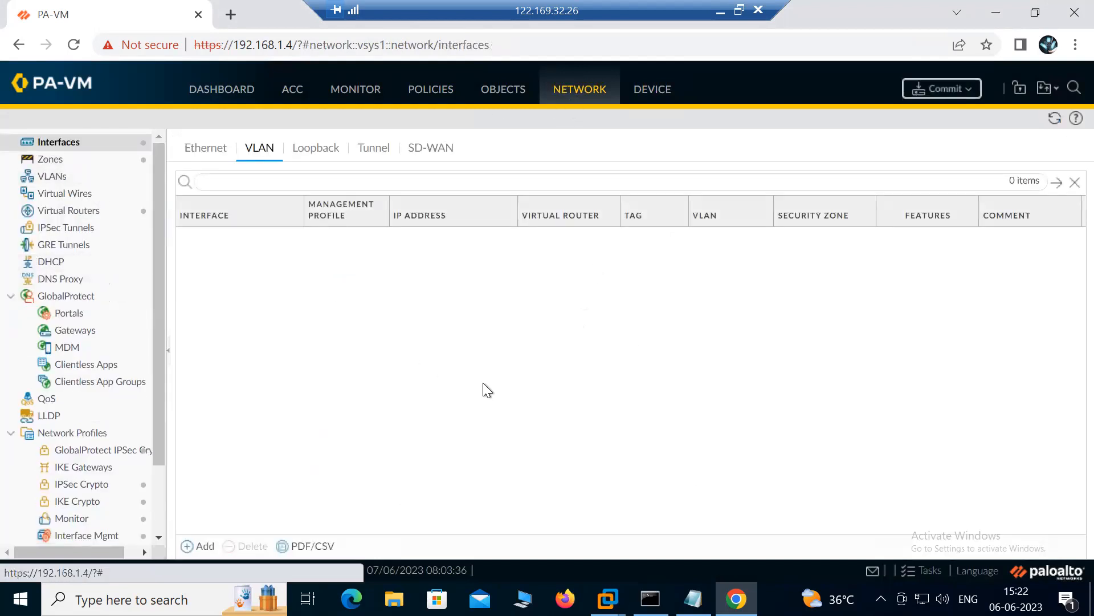
click(209, 149)
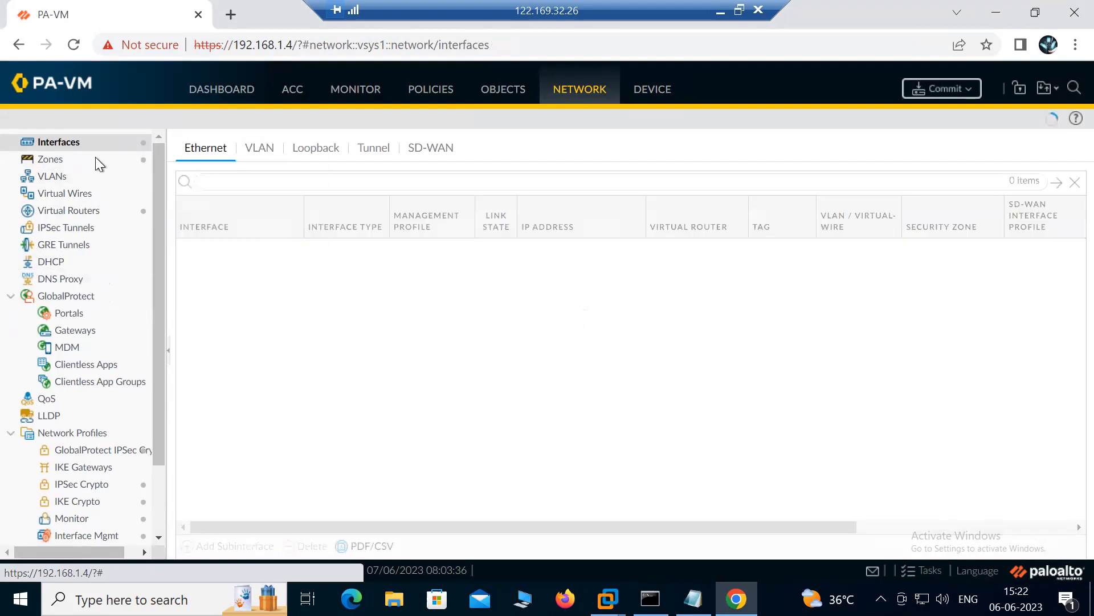
click(227, 251)
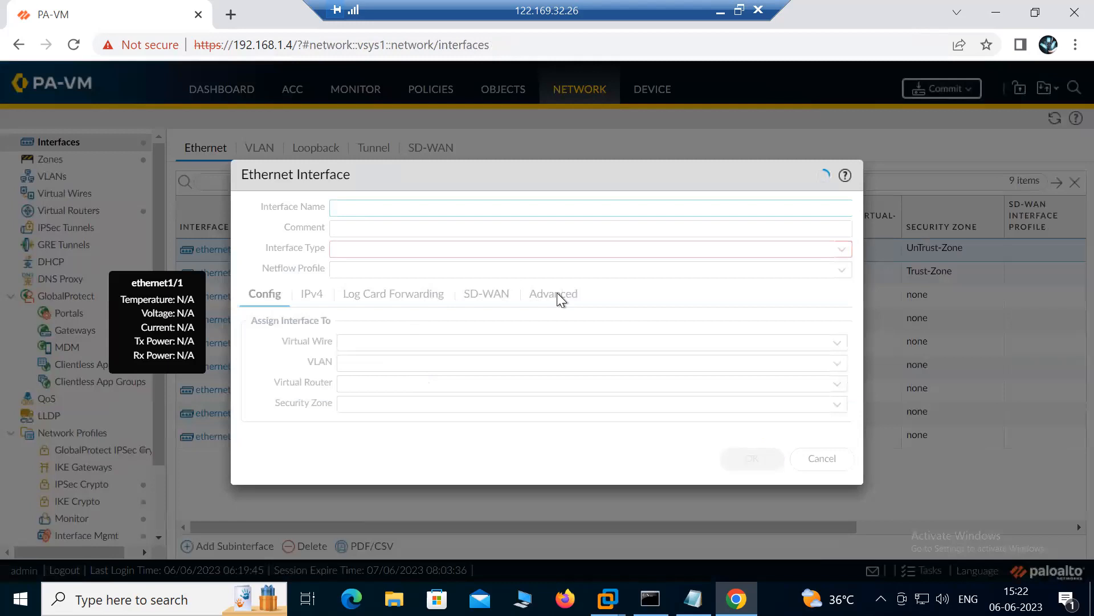
click(476, 297)
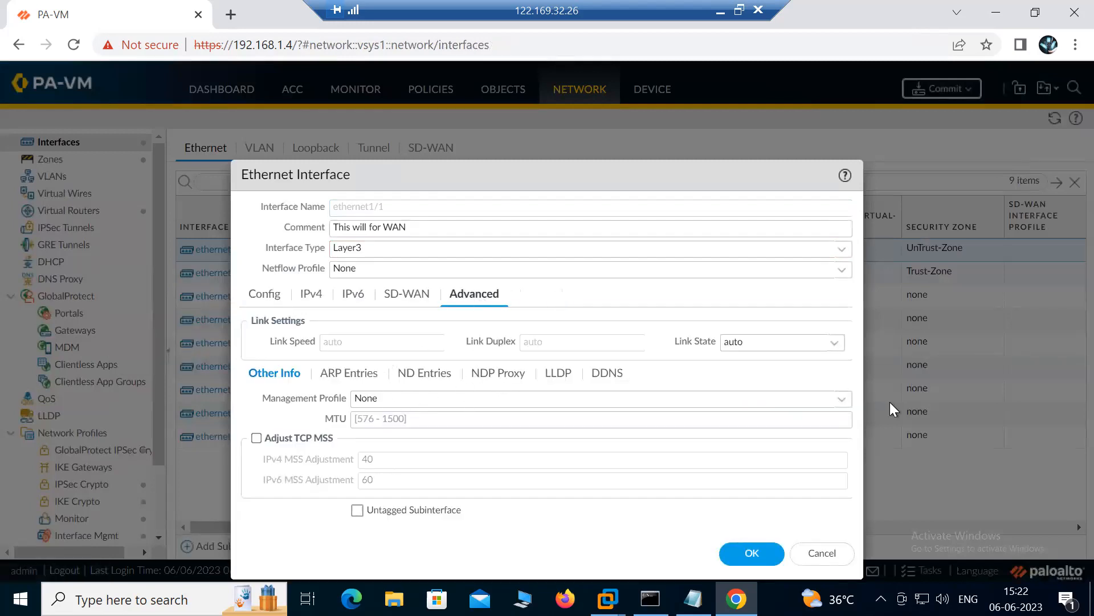
click(843, 400)
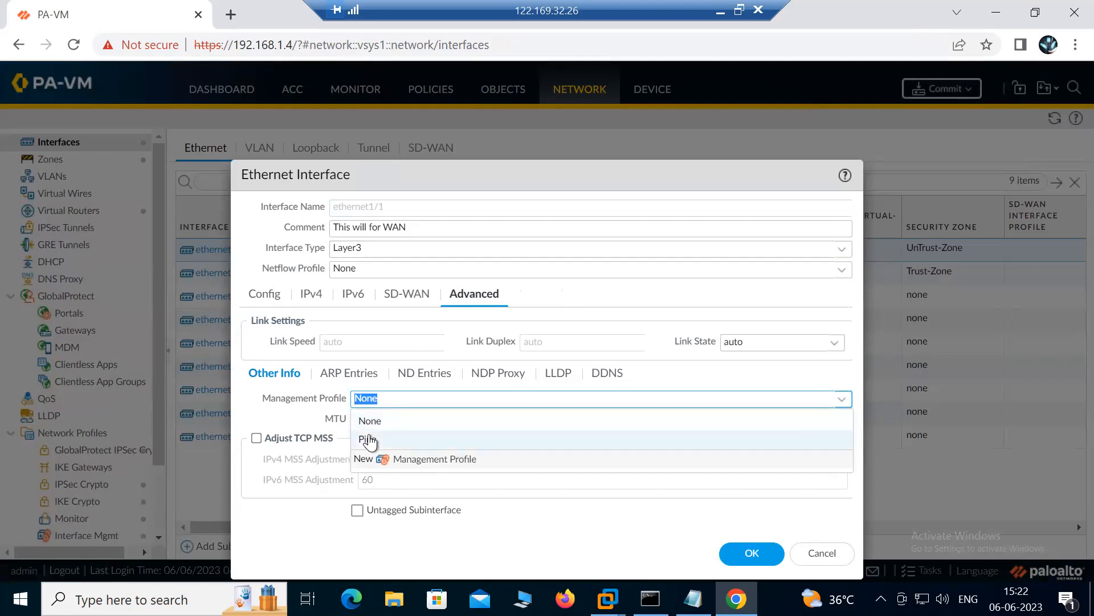
click(371, 440)
click(749, 553)
click(513, 376)
- Commit all device and network changes and check the port addresses in the Notepad notes
click(936, 103)
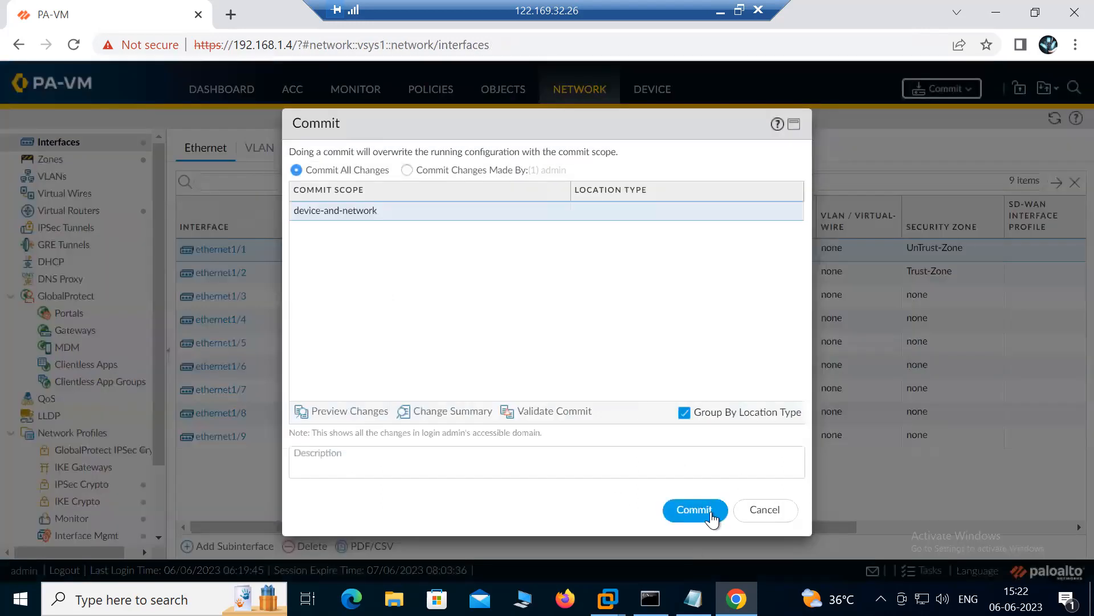
click(712, 517)
key(alt+Tab)
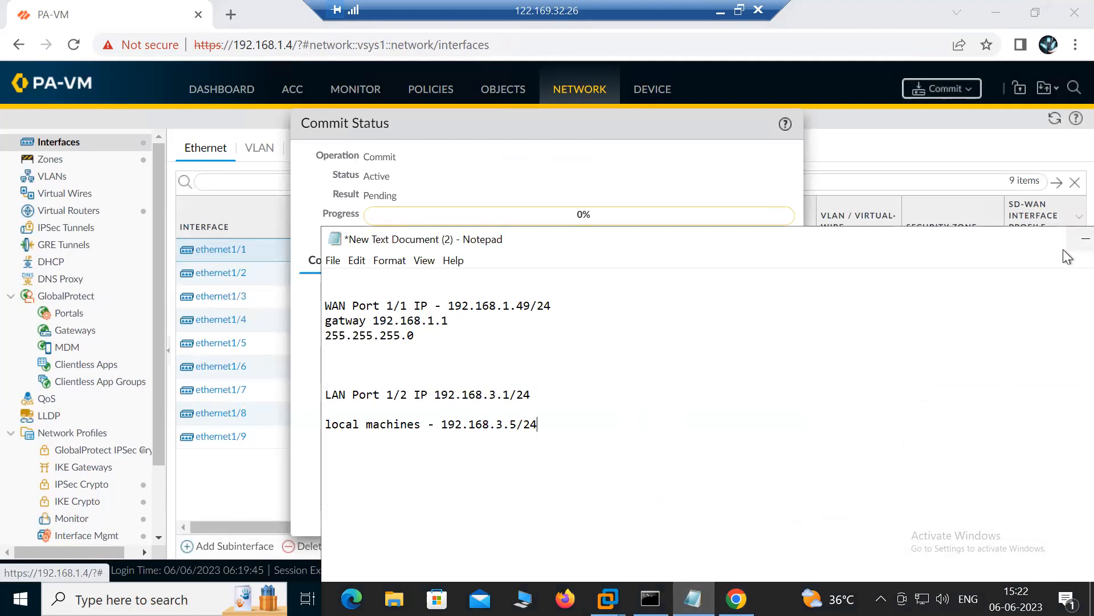
click(1085, 239)
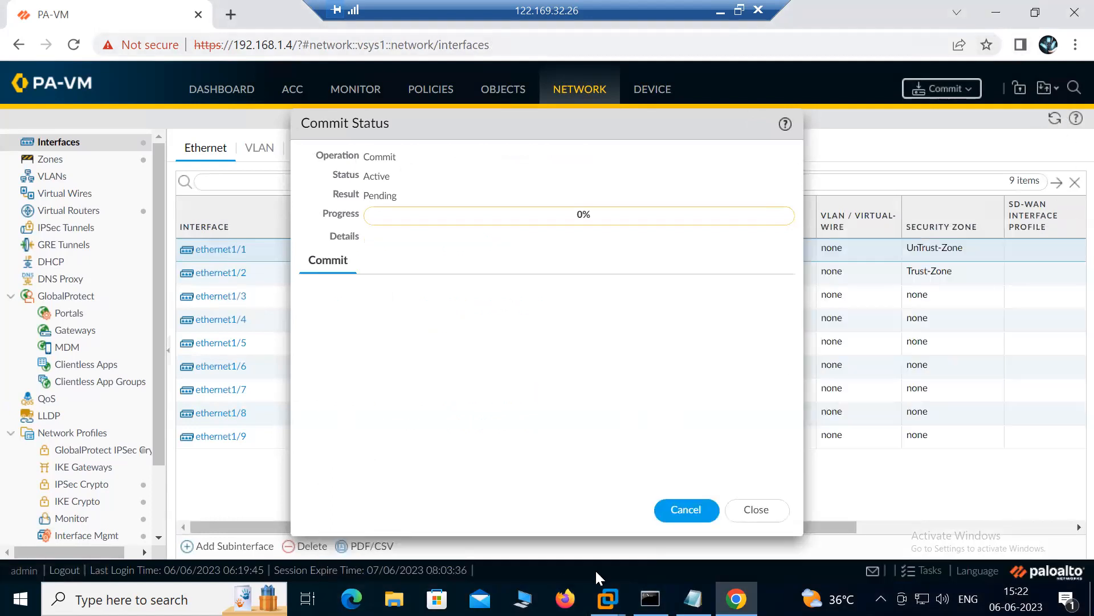
- Switch to the SH-VictimTest machine in VMware Workstation and sign in to Windows with the account password
mouse_move(607, 599)
click(528, 508)
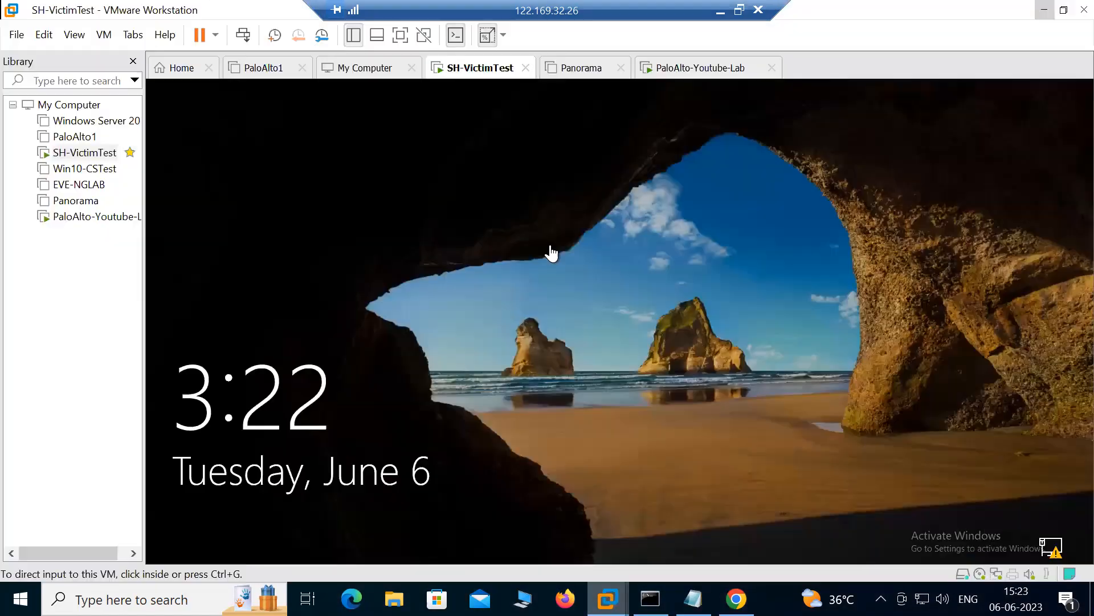
click(710, 358)
drag(611, 354, 635, 252)
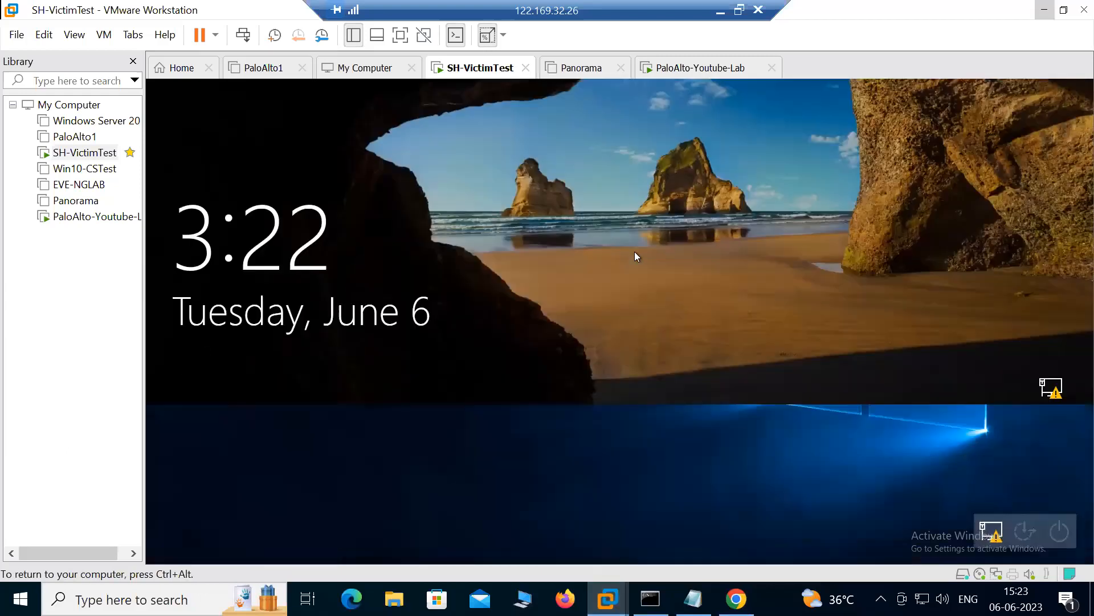
text(***)
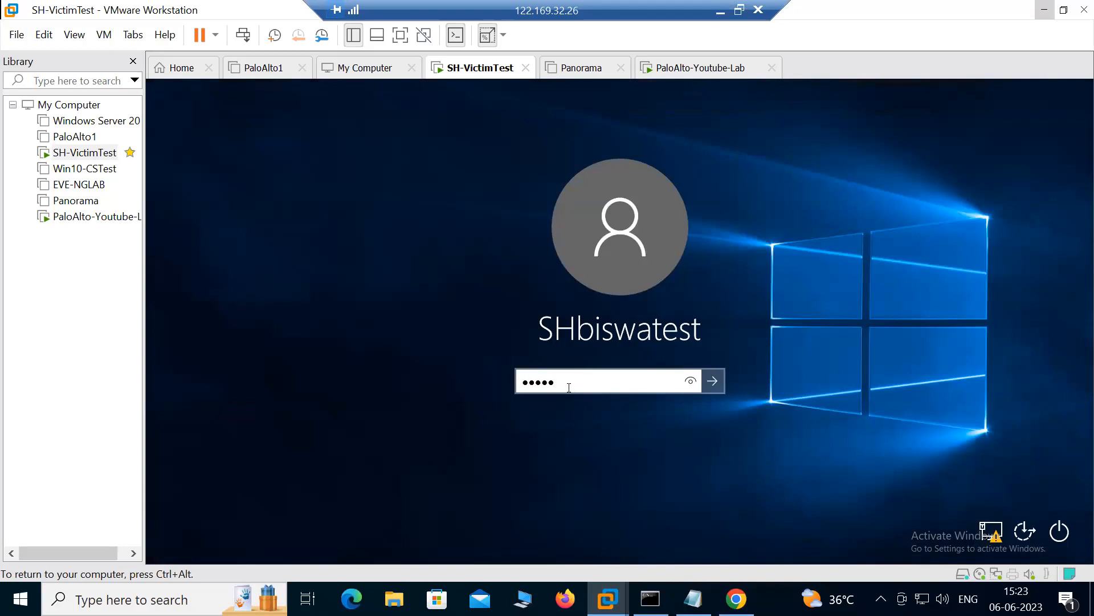
key(Return)
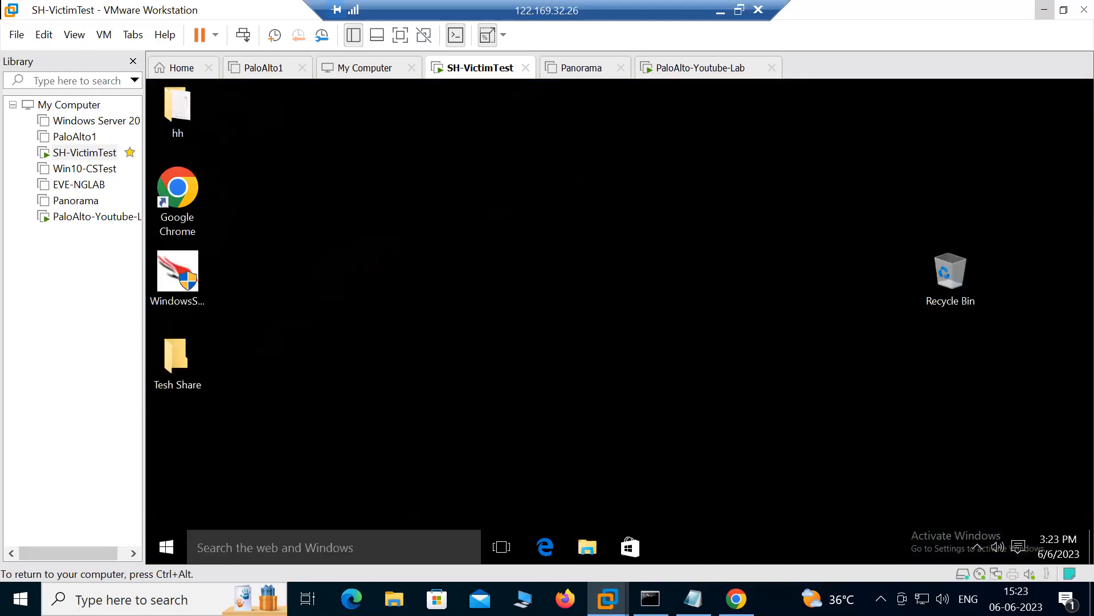
click(636, 222)
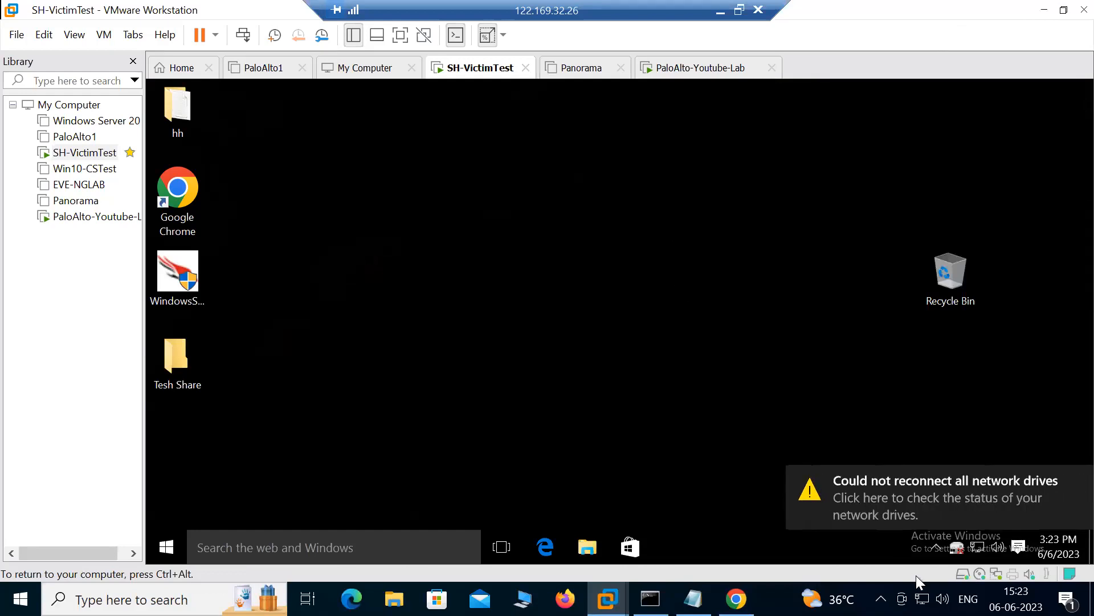
- Open the Internet Protocol Version 4 properties of the Ethernet0 adapter through ncpa.cpl
click(302, 545)
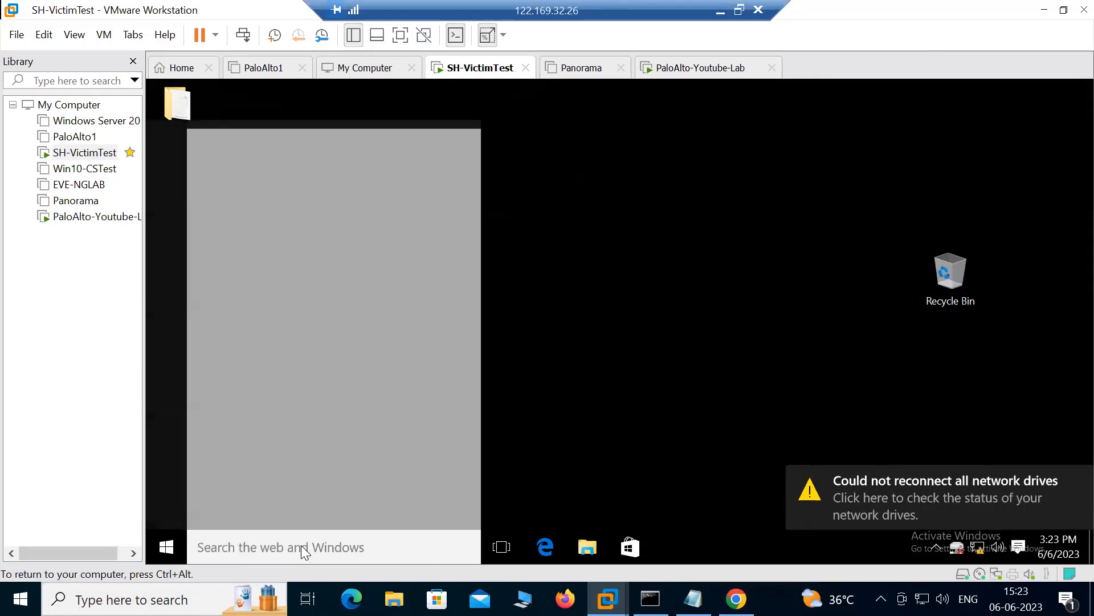
text(ncpa.cpl)
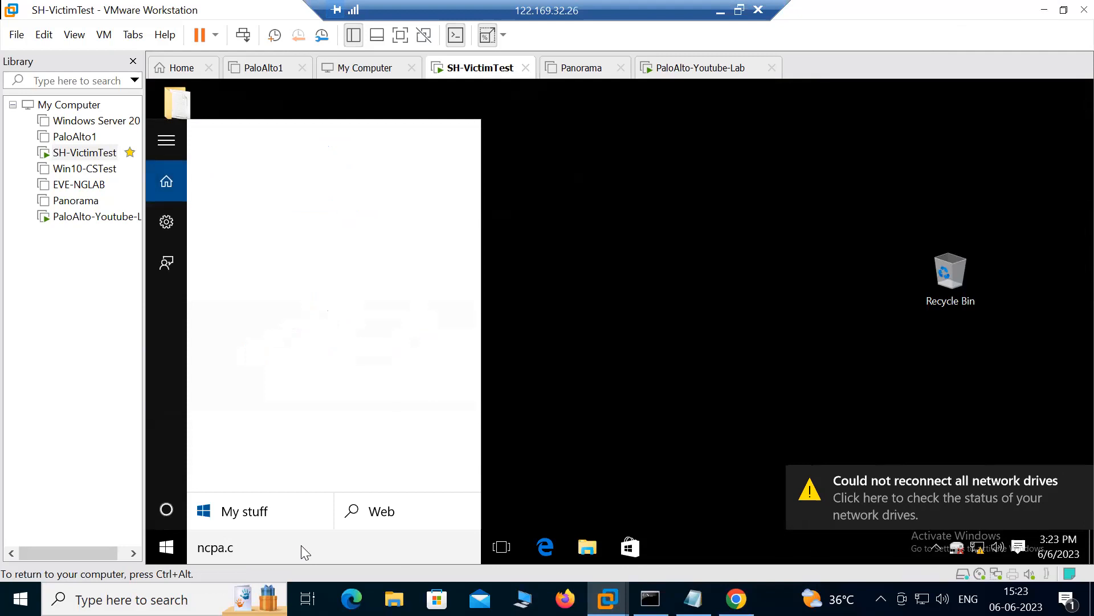
key(Return)
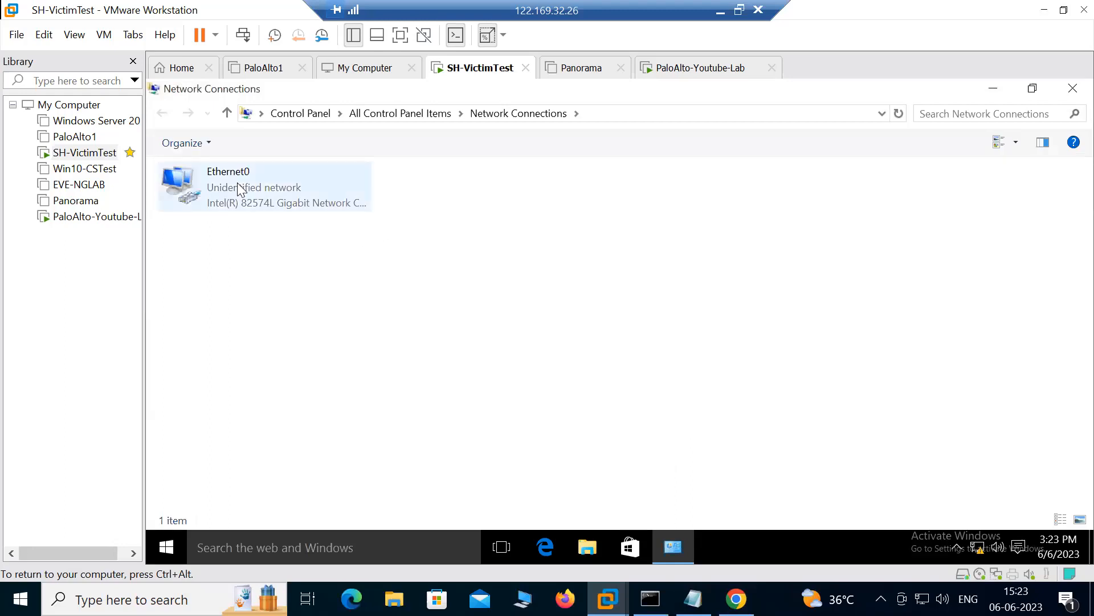
click(238, 185)
right_click(238, 184)
click(296, 349)
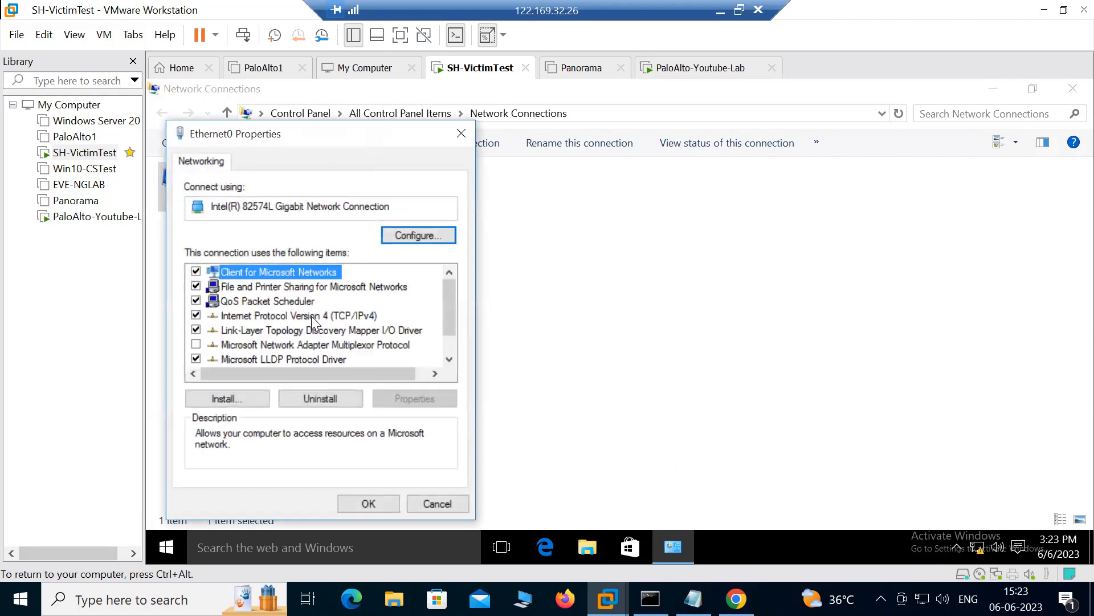
click(319, 317)
click(416, 397)
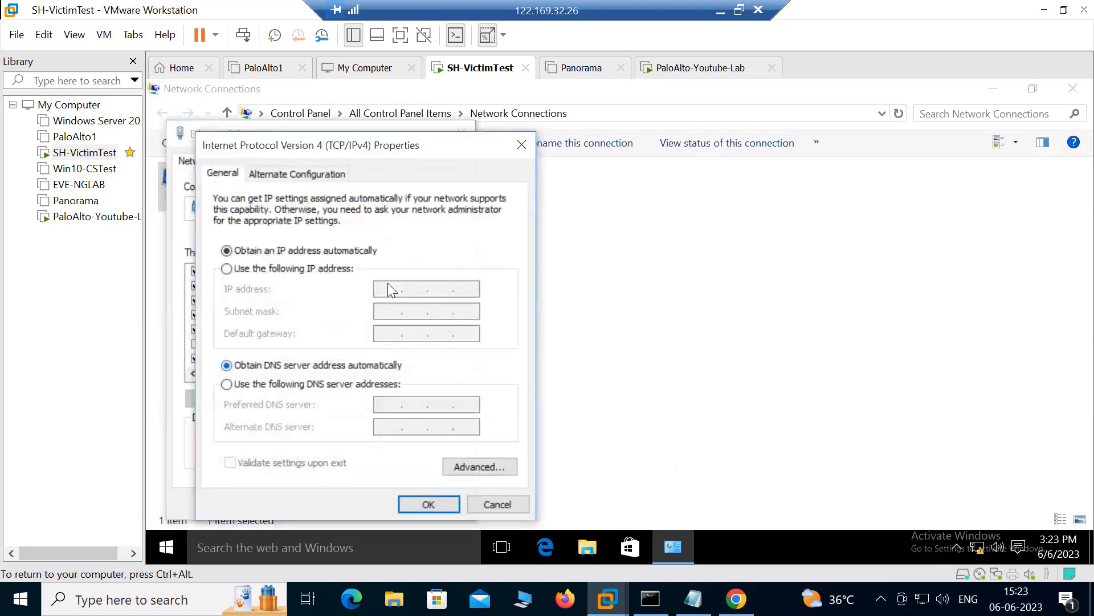
- Set Ethernet0 to static IP address 192.168.3.5, subnet mask 255.255.255.0 and default gateway 192.168.3.1
click(315, 268)
text(192 . 1)
text(8.)
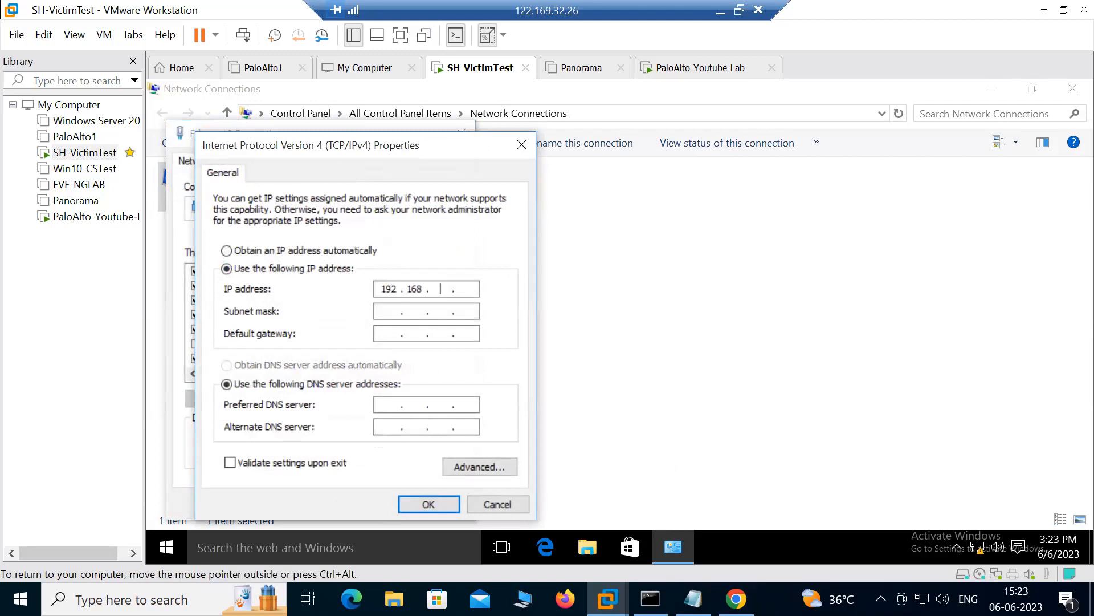
text(3.50)
key(BackSpace)
key(Tab)
click(401, 336)
text(192 . 168 . 1 .)
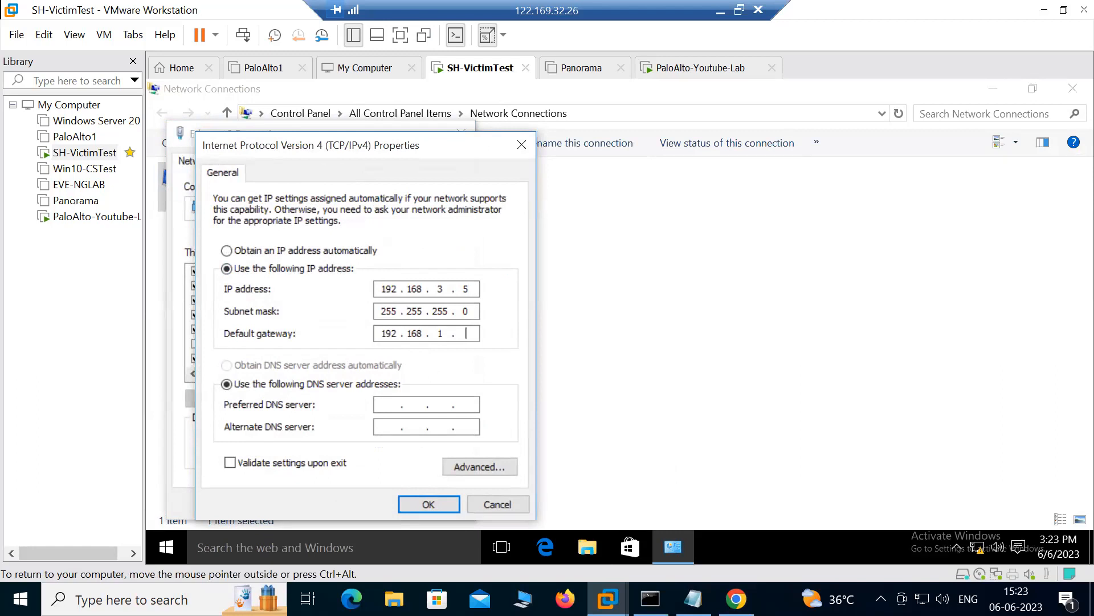
key(BackSpace)
key(BackSpace)
text(83.1)
- Set the DNS servers to 192.168.3.1 and 8.8.8.8, save the adapter settings and decline network discoverability
key(Tab)
key(Tab)
text(192 . 168 . )
text(1)
key(BackSpace)
text(83.1)
text(8.8.8.8)
click(432, 510)
click(361, 505)
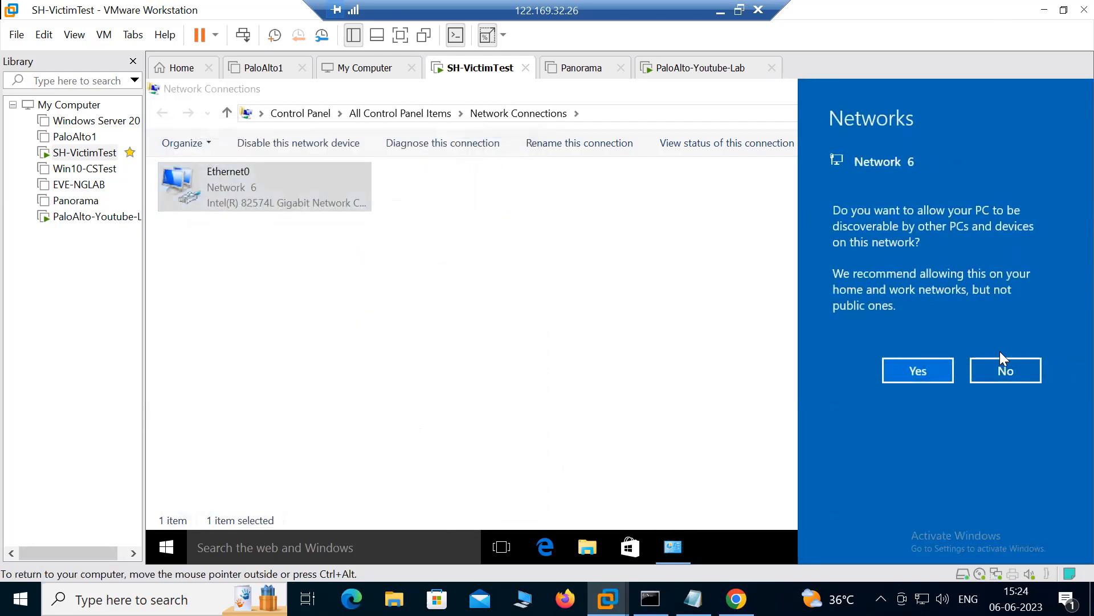
click(1007, 368)
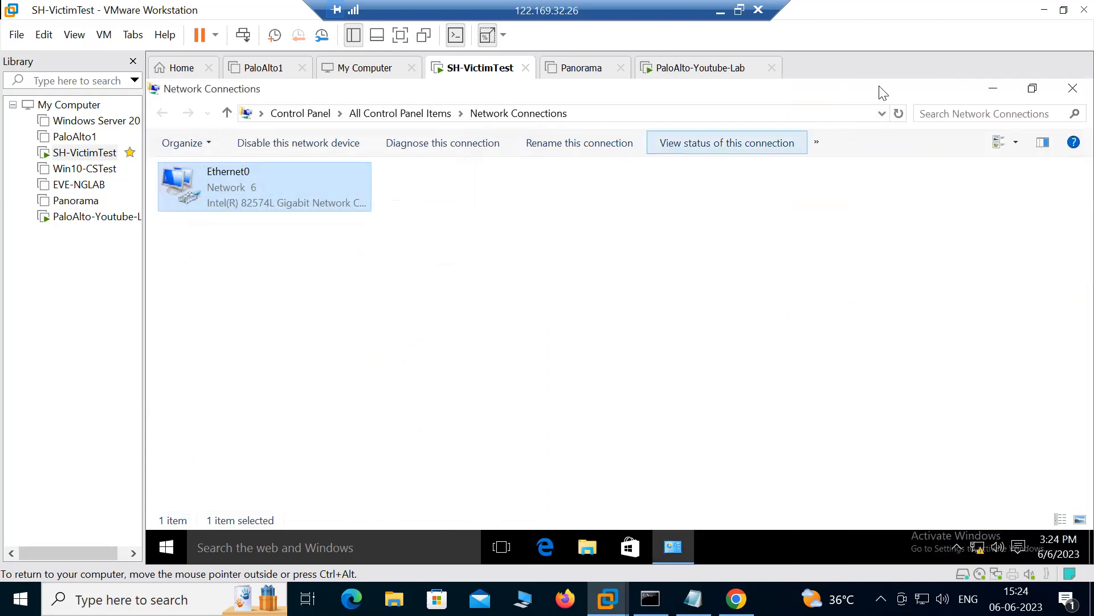
- Test internet access by loading google.com in Chrome on the client machine, and minimize the browser
click(992, 89)
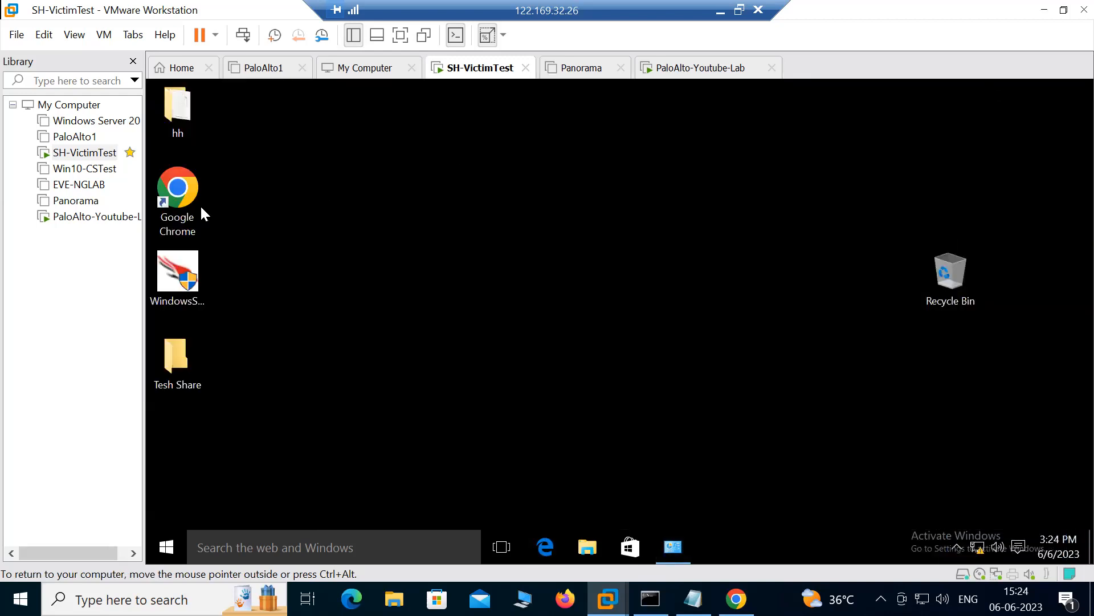
double_click(194, 197)
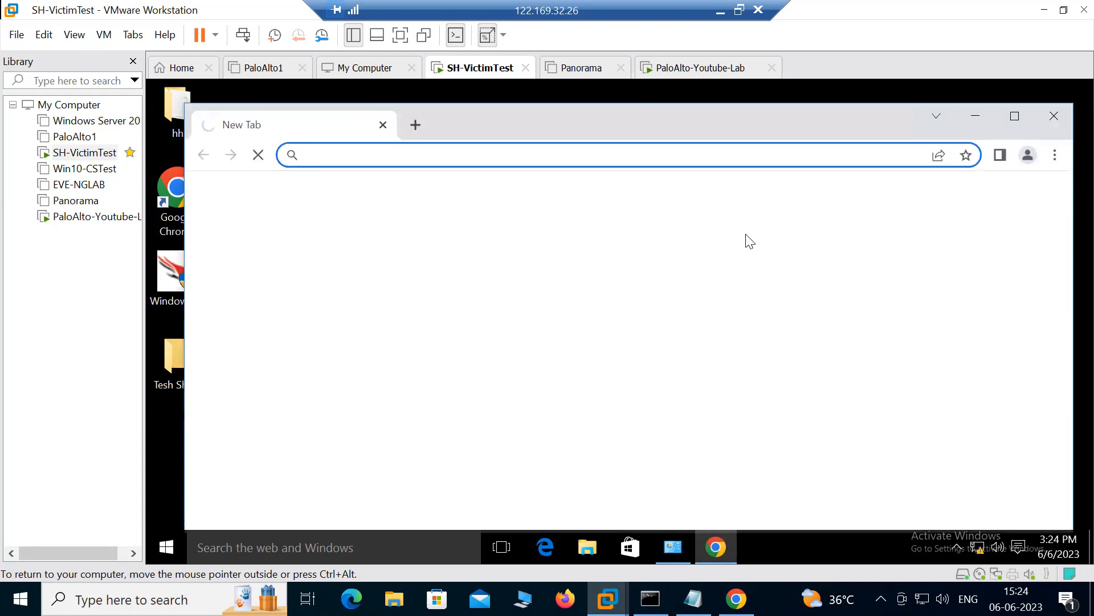
click(386, 152)
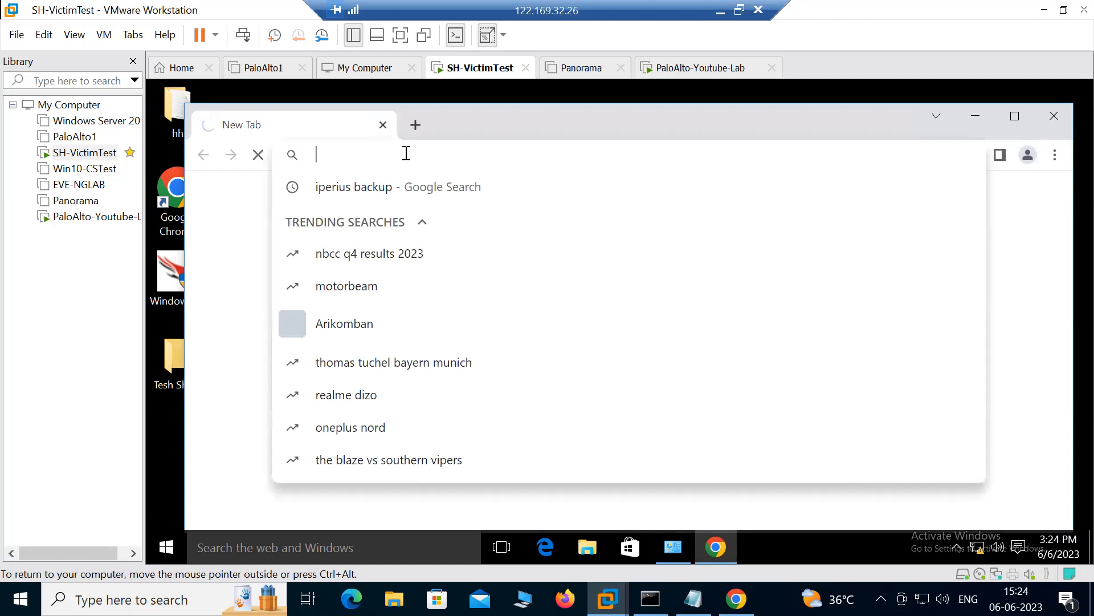
text(google.com)
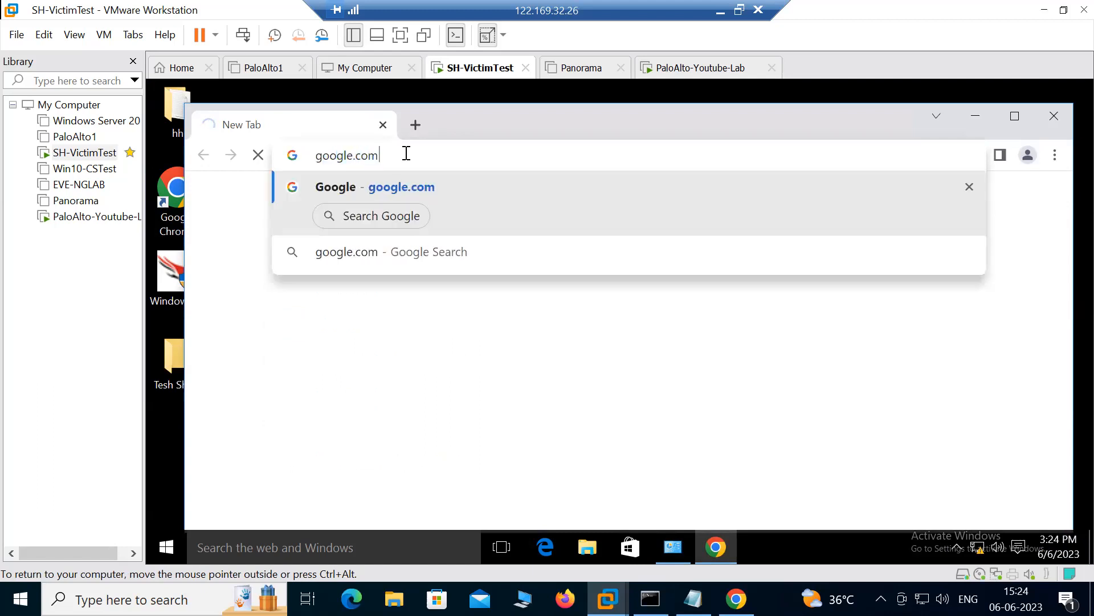
key(Return)
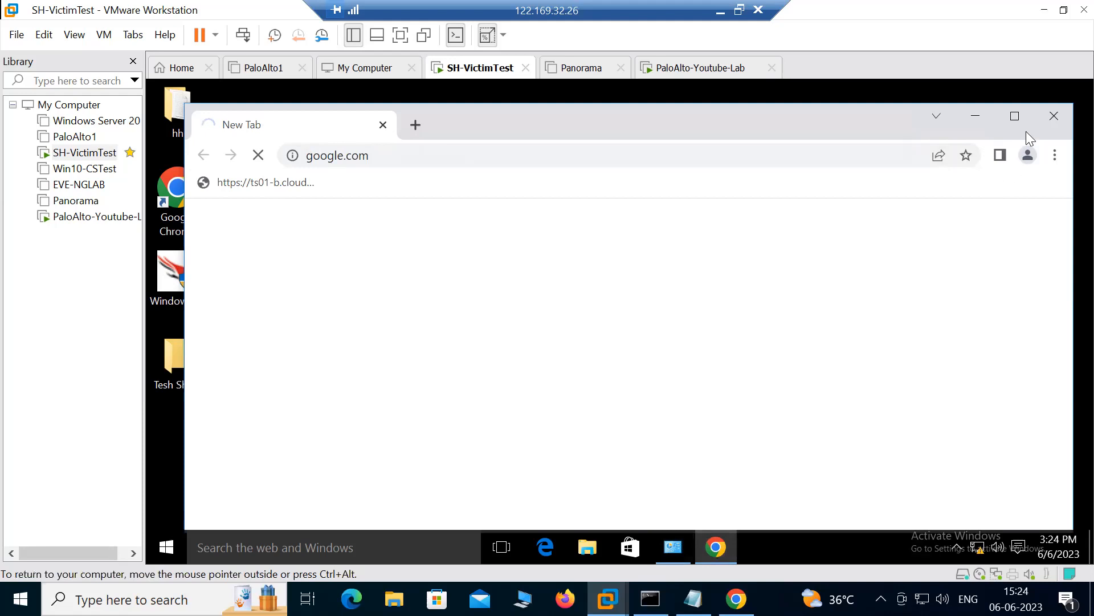
click(984, 111)
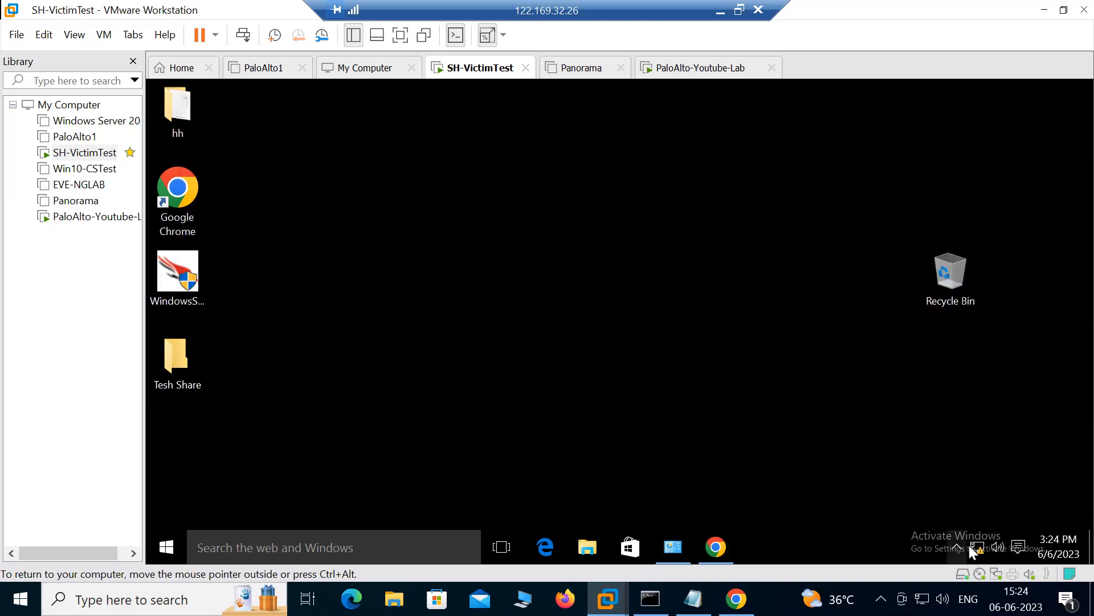
- Check the Ethernet0 adapter in the client's Network Connections window and look at the PaloAlto-Youtube-Lab console
click(674, 547)
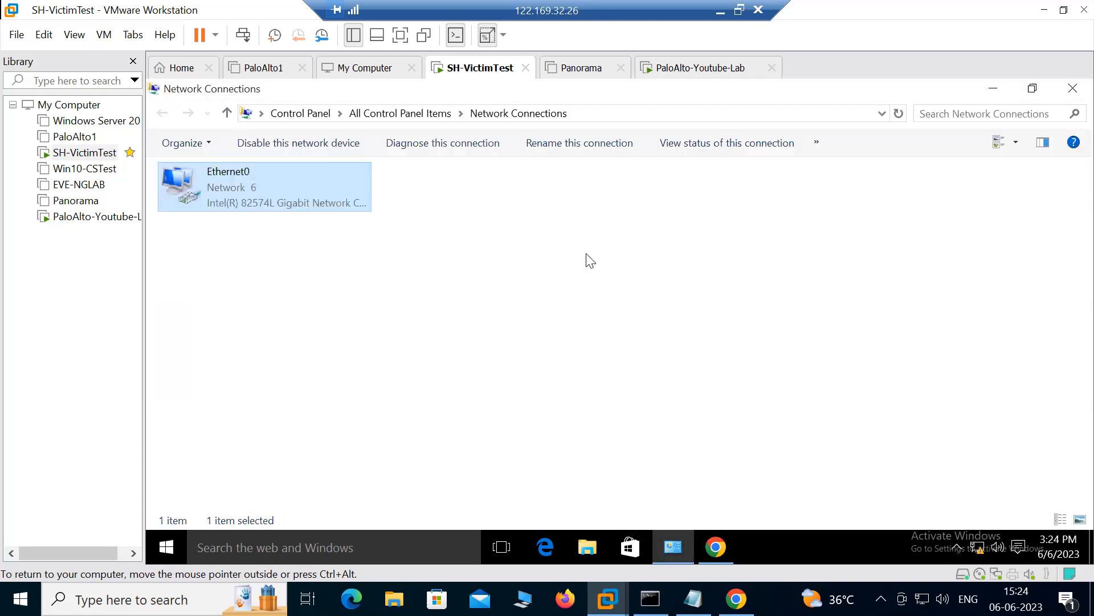
right_click(381, 322)
click(428, 391)
right_click(277, 193)
click(357, 262)
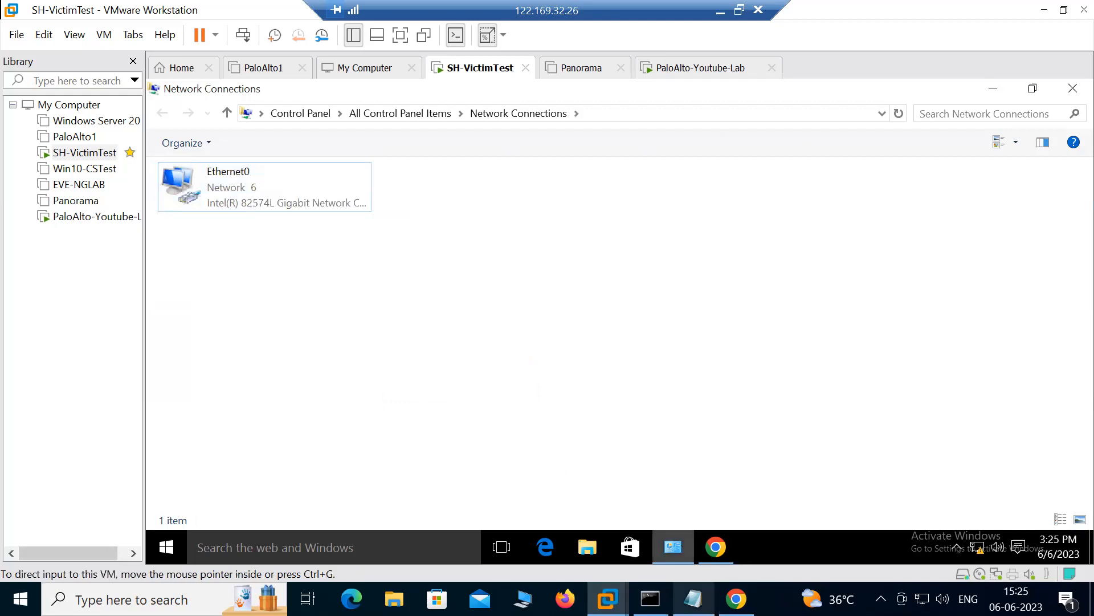
mouse_move(608, 598)
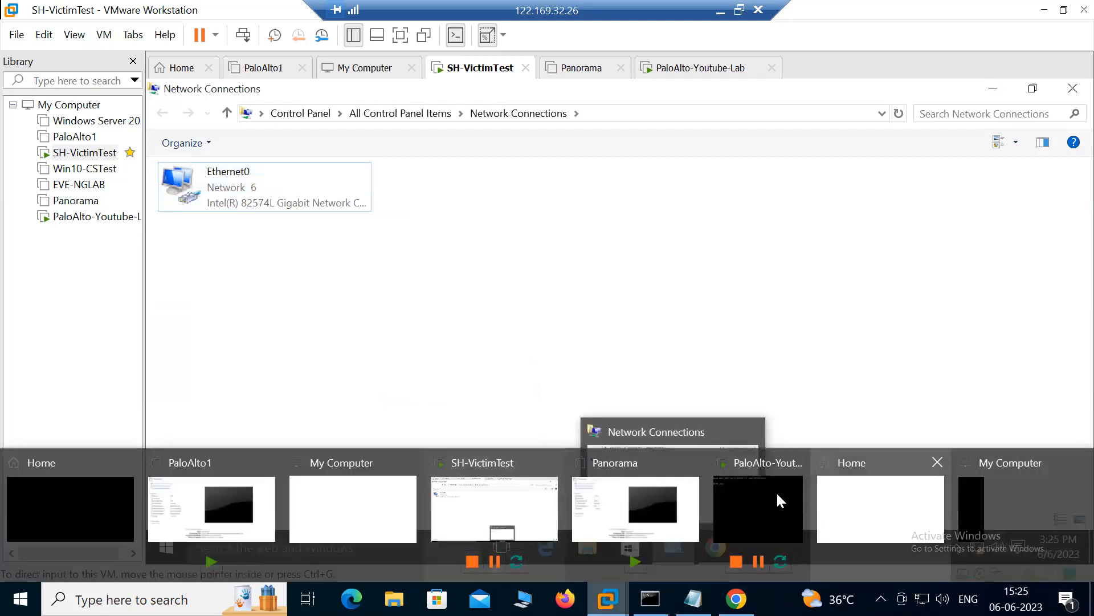
click(728, 456)
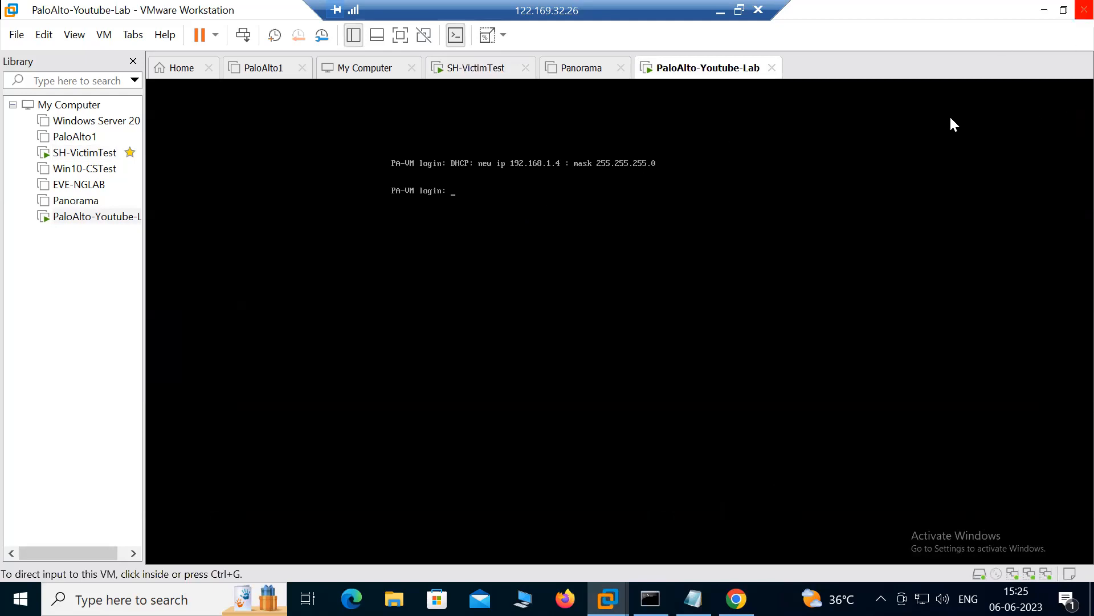
click(489, 67)
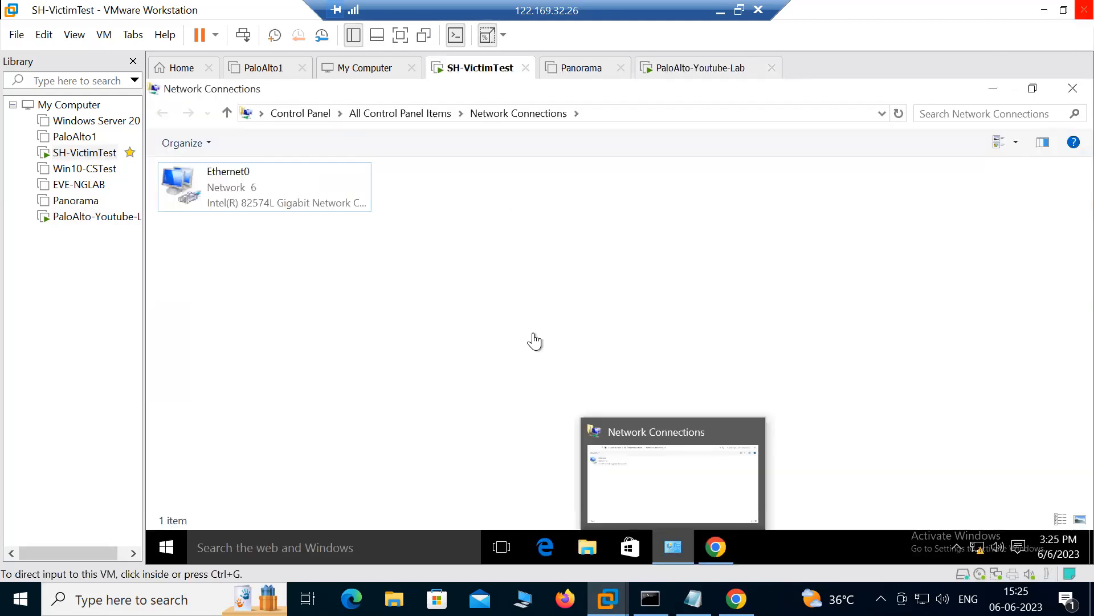
- Reload google.com in Chrome on the client machine to retest internet access, and minimize the browser
click(409, 326)
click(718, 549)
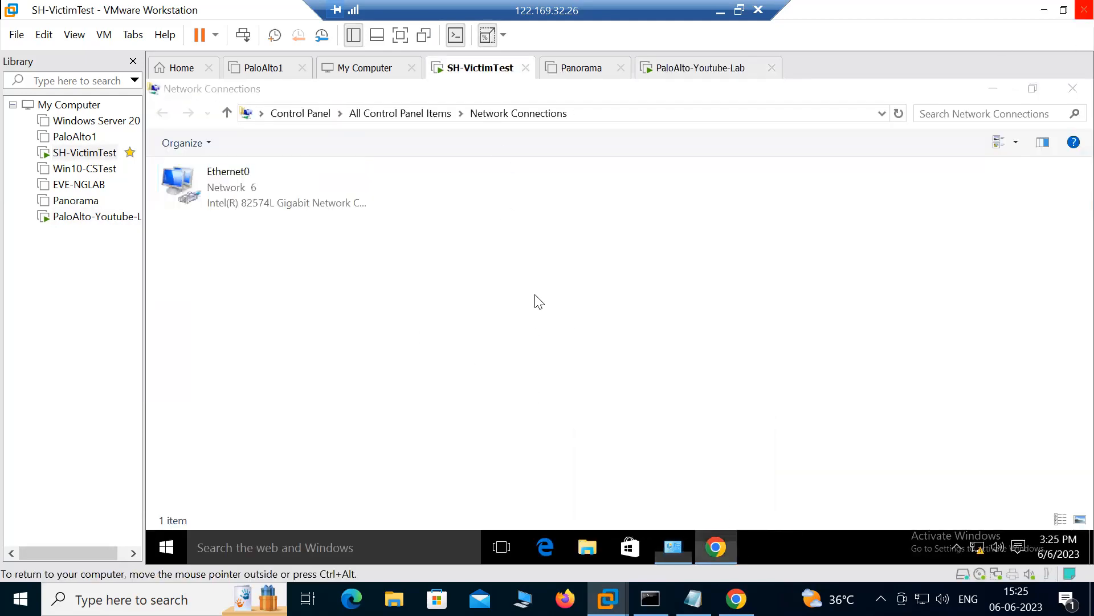
click(257, 155)
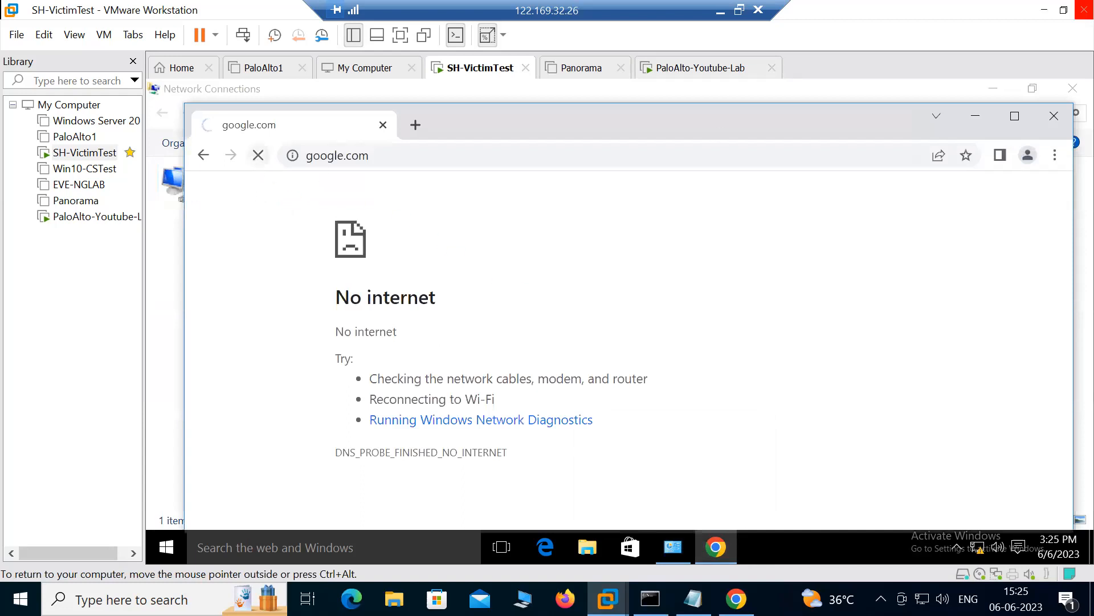
click(976, 116)
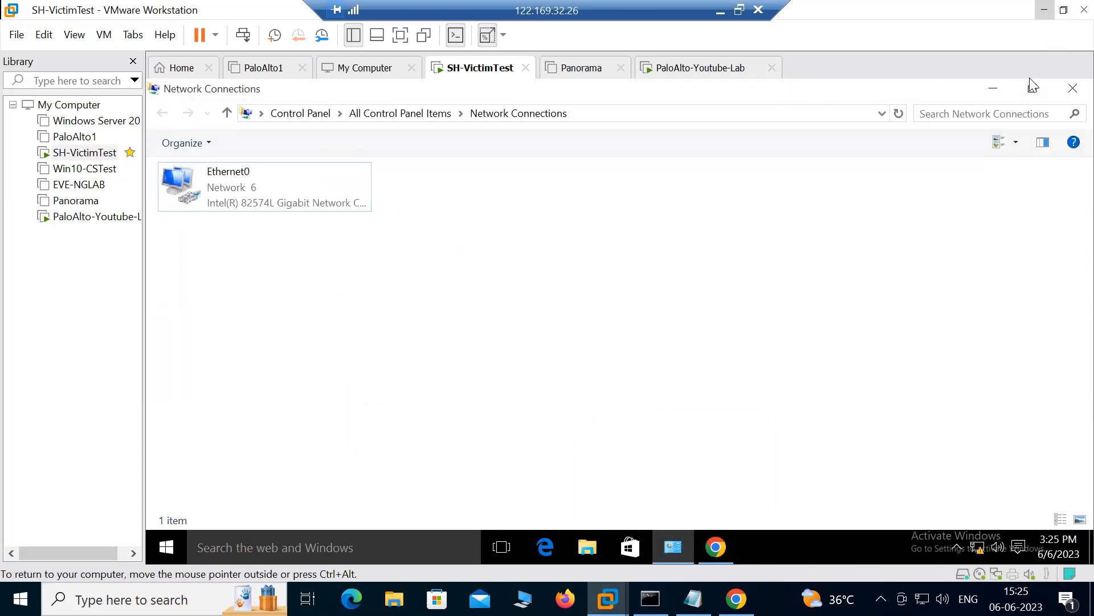
- Switch to the PA-VM web interface in the host's Chrome, dismiss the commit status and review the ethernet1/1 and ethernet1/2 settings
click(736, 599)
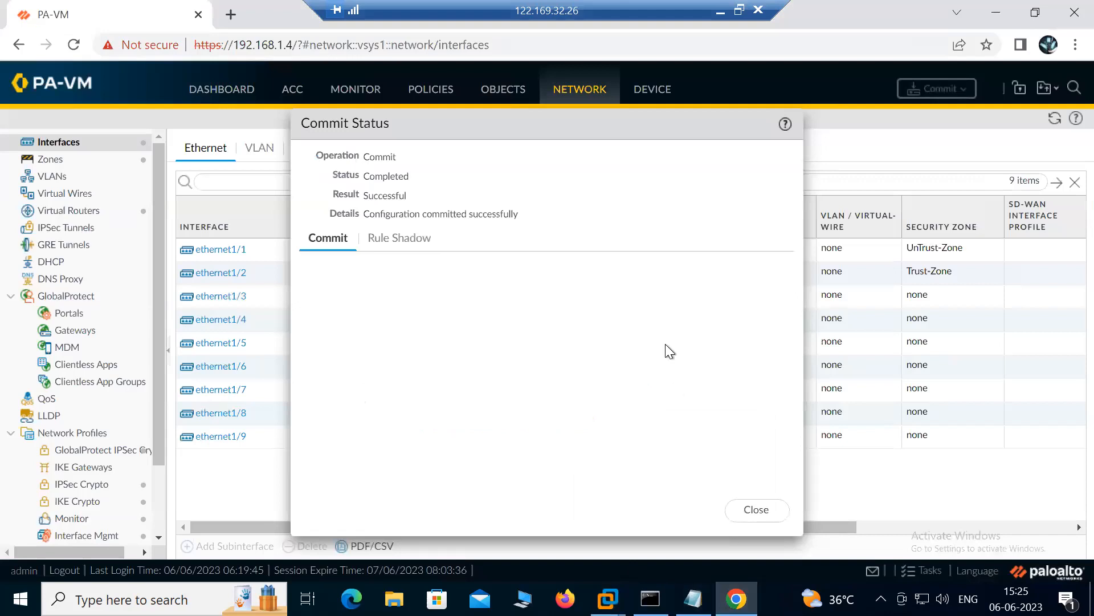
click(747, 510)
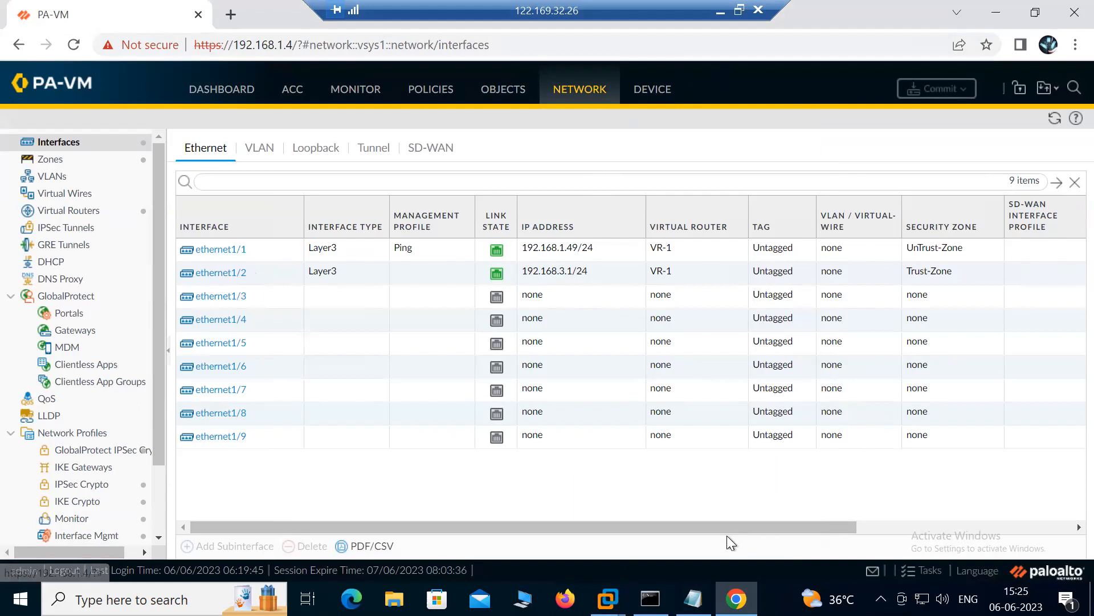
drag(791, 522, 296, 357)
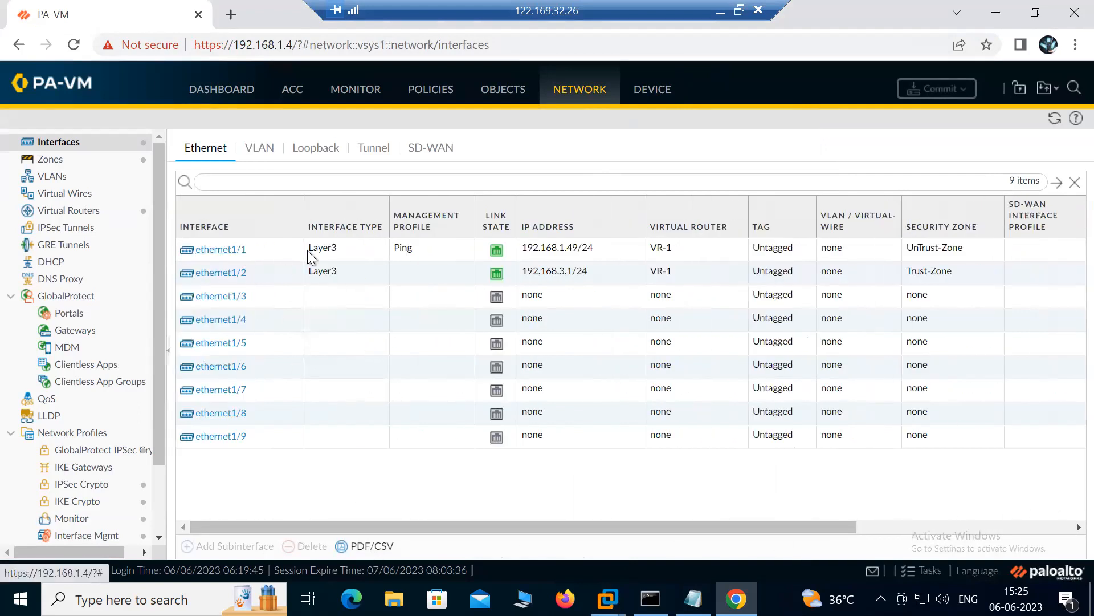
click(289, 250)
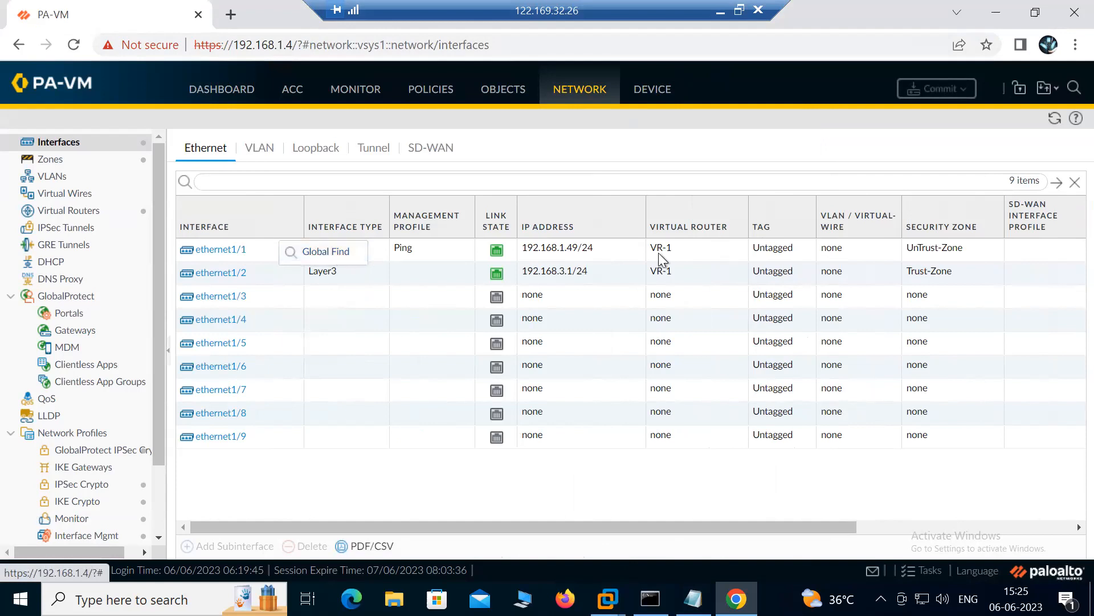
click(684, 251)
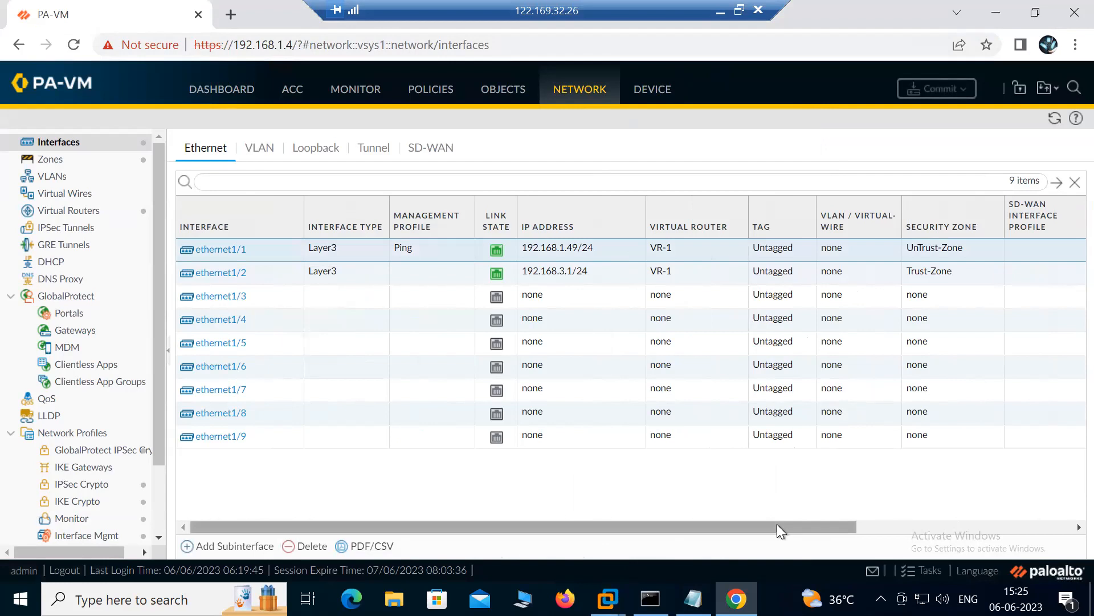
drag(778, 524, 1031, 496)
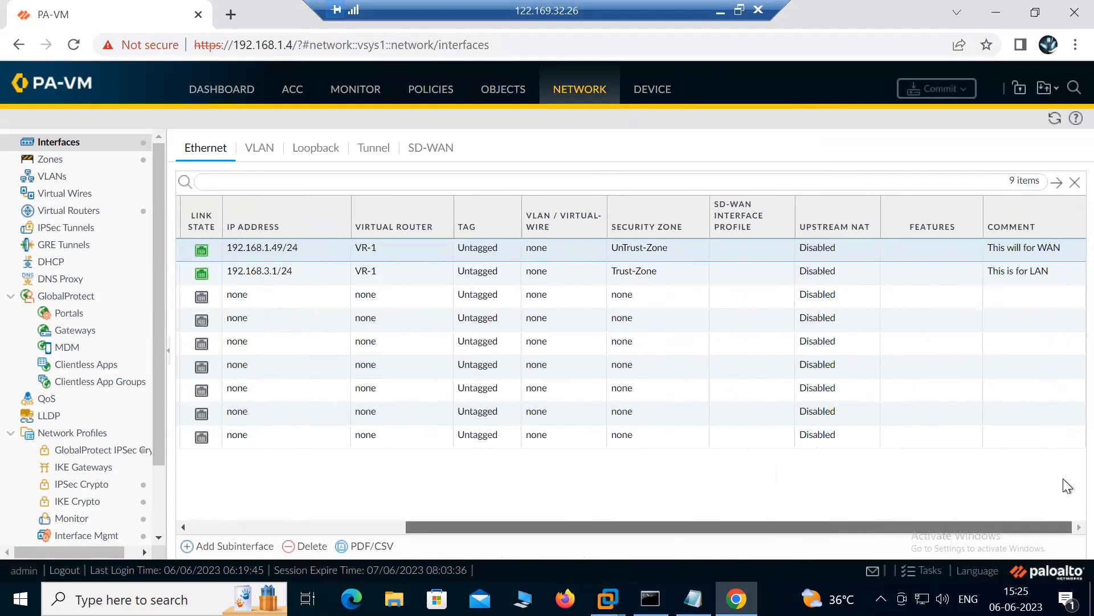
drag(954, 525, 408, 545)
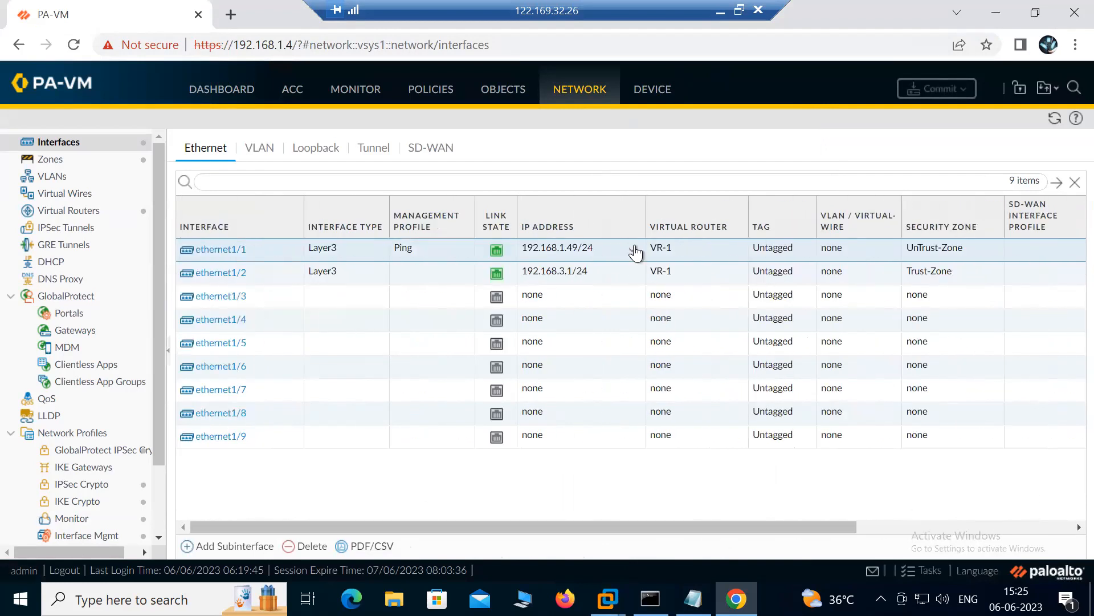
- Show the MAC Address column in the firewall's Ethernet interface table
click(635, 227)
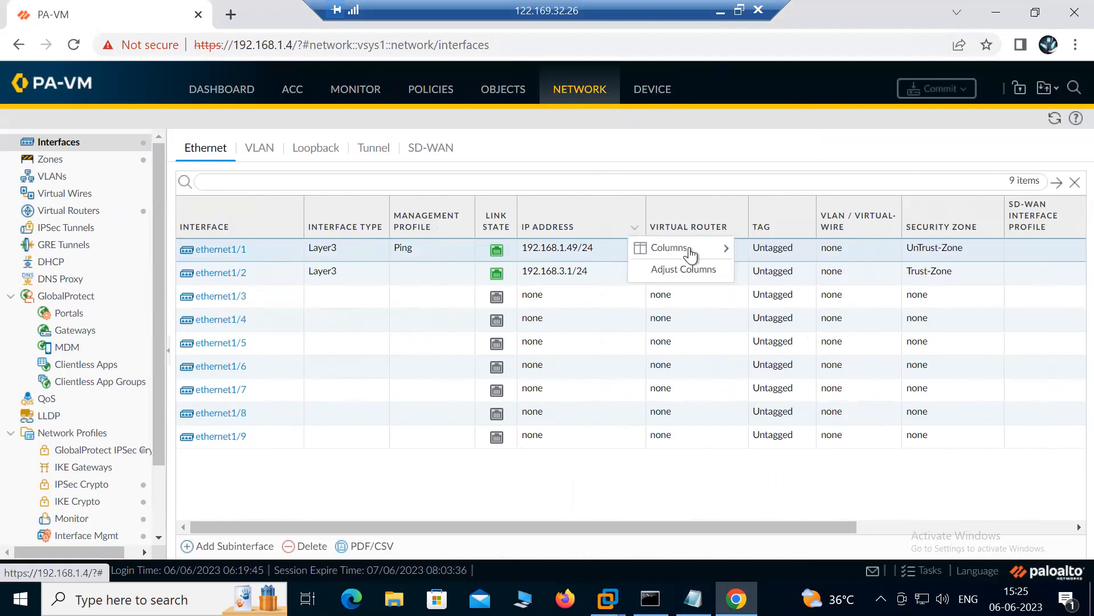
mouse_move(690, 254)
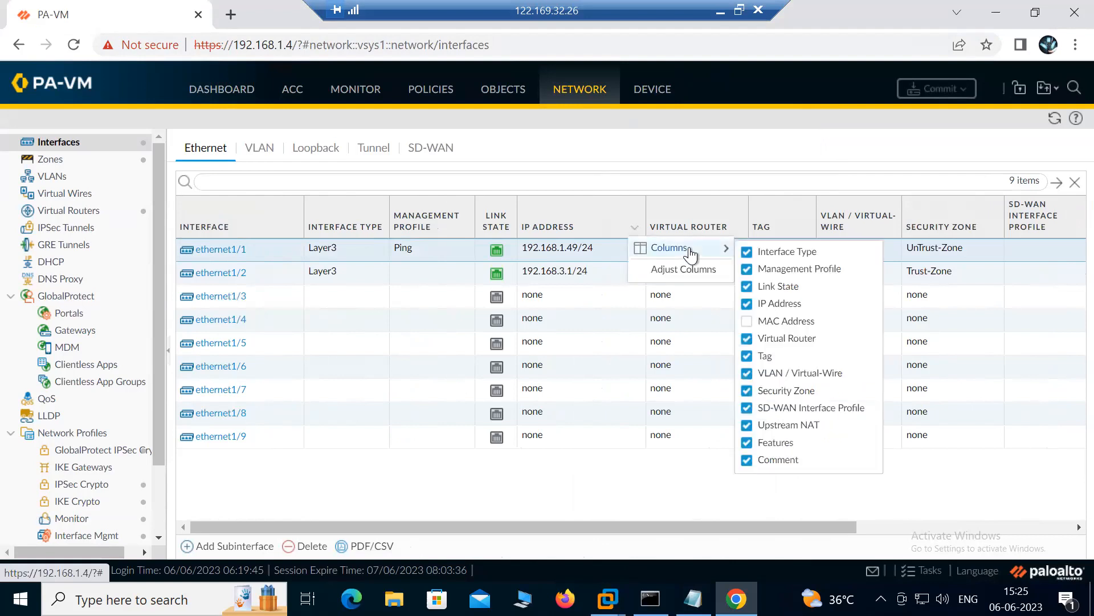
click(747, 322)
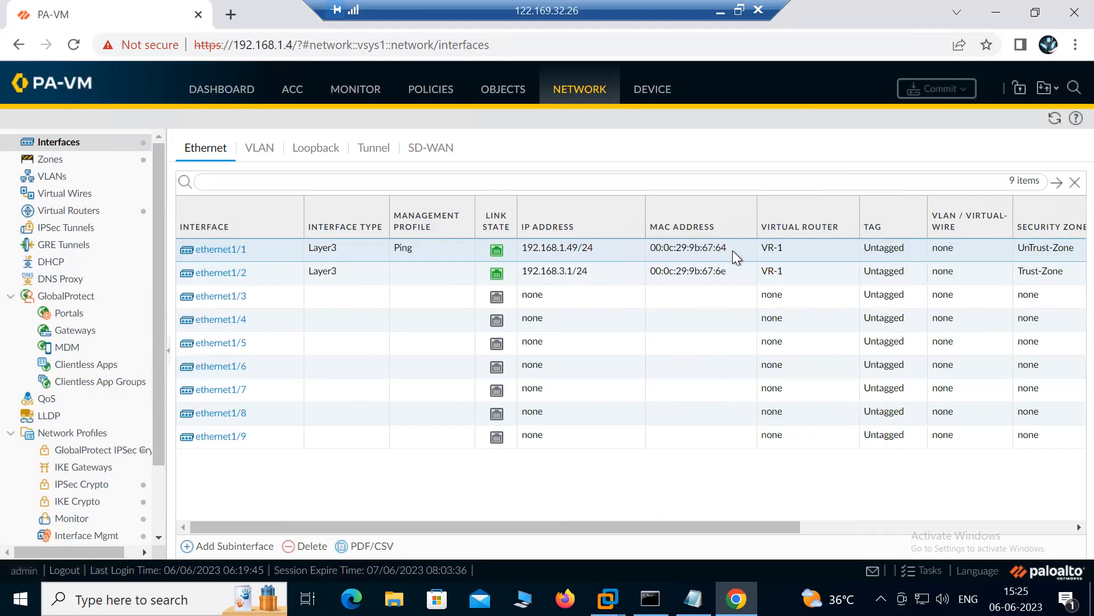
- Switch to VMware Workstation and open the virtual machine settings of PaloAlto-Youtube-Lab
click(608, 597)
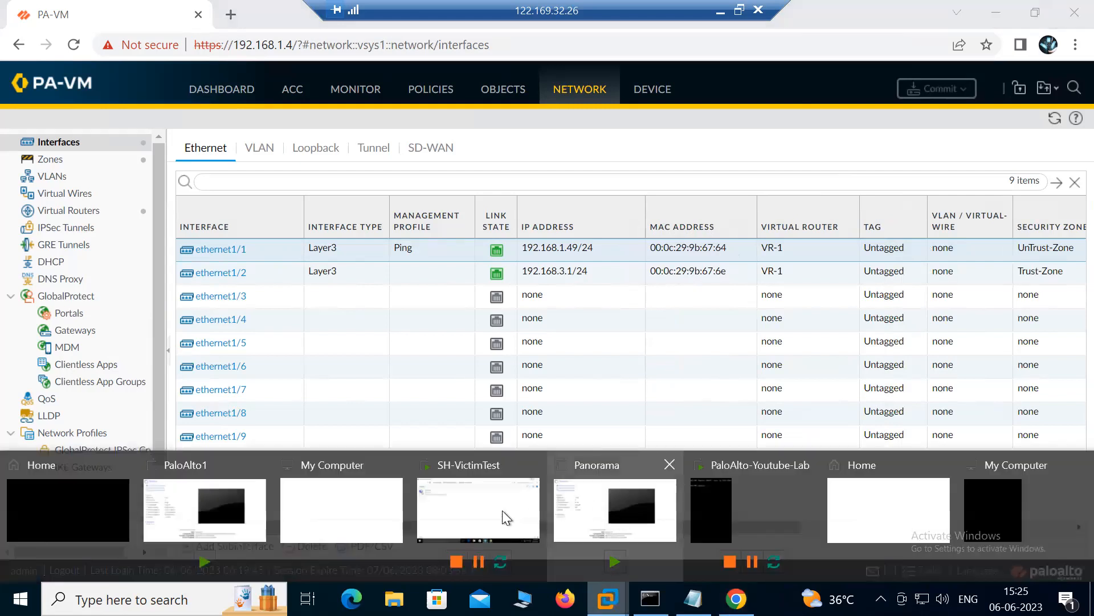
click(602, 459)
click(86, 216)
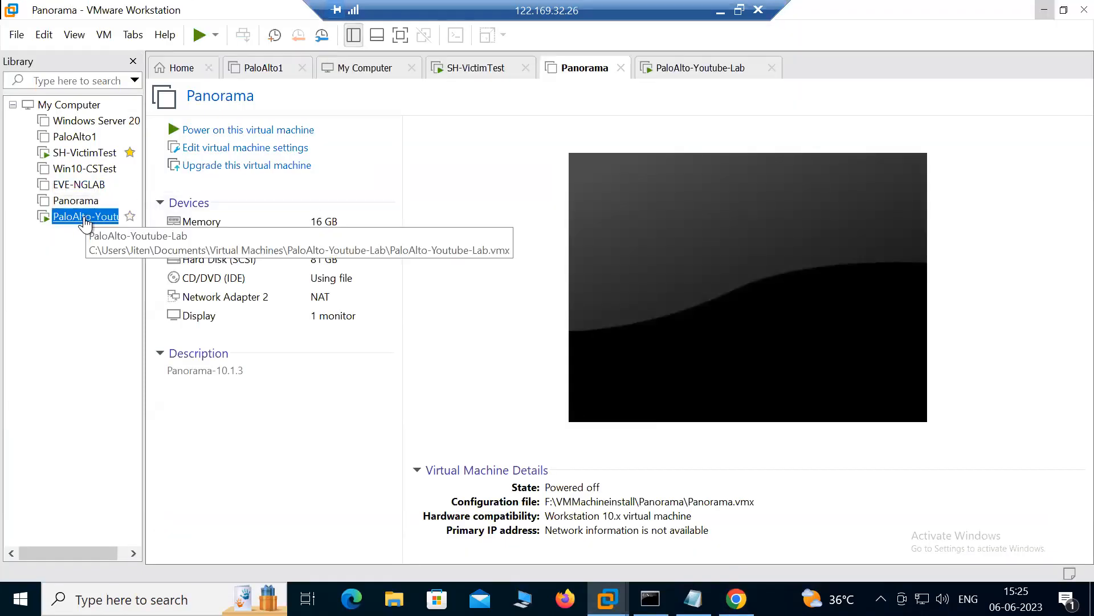
right_click(86, 217)
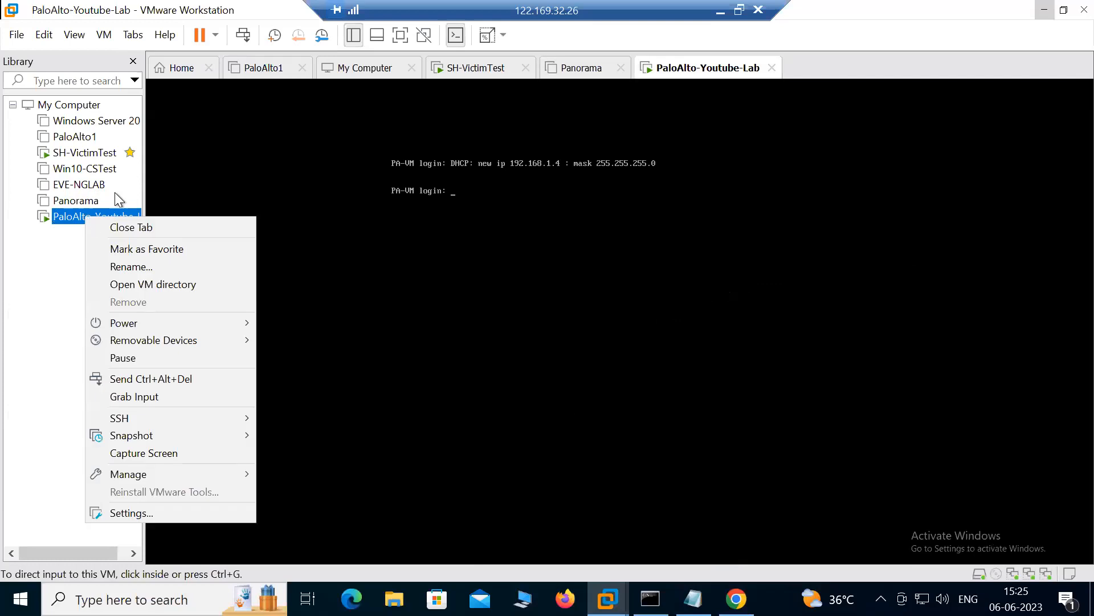
click(152, 508)
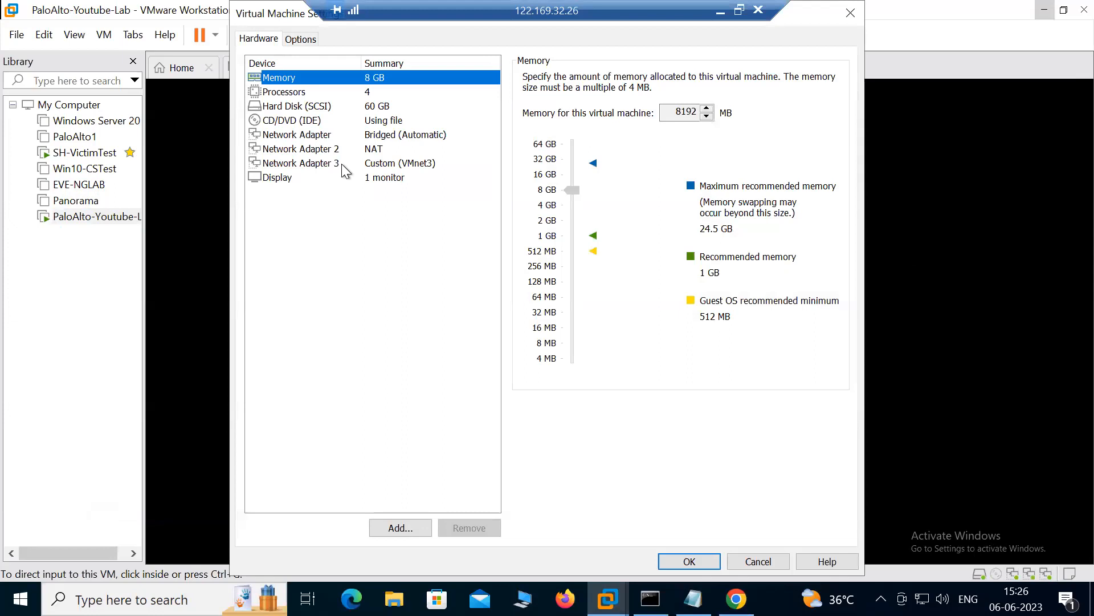
- Set Network Adapter 2 to Bridged, check its MAC address in the advanced settings and save the virtual machine settings
click(308, 135)
click(309, 150)
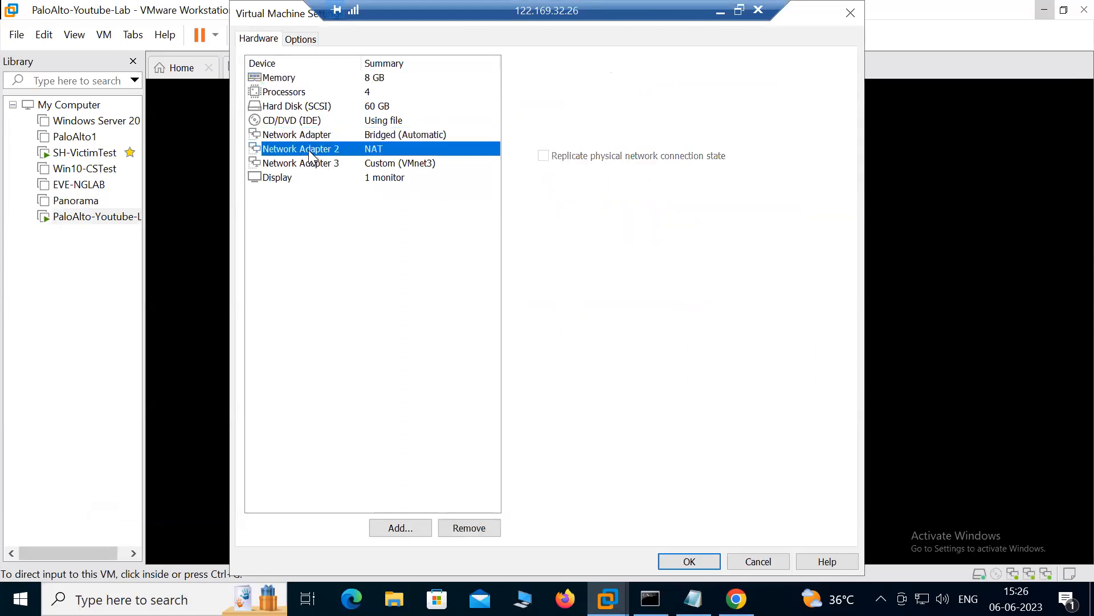
click(530, 139)
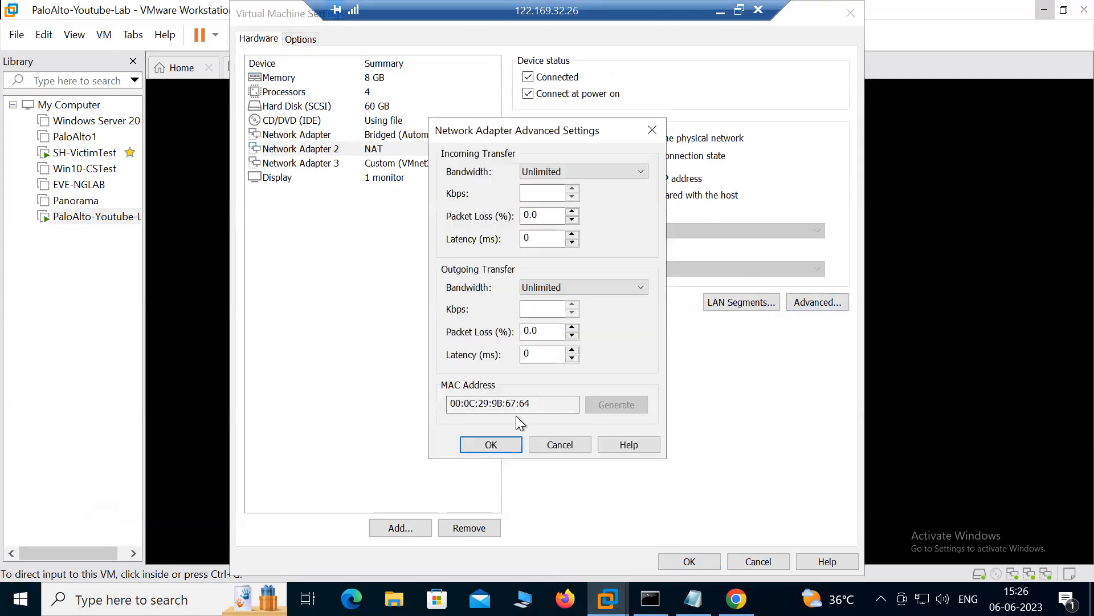
click(491, 445)
click(348, 150)
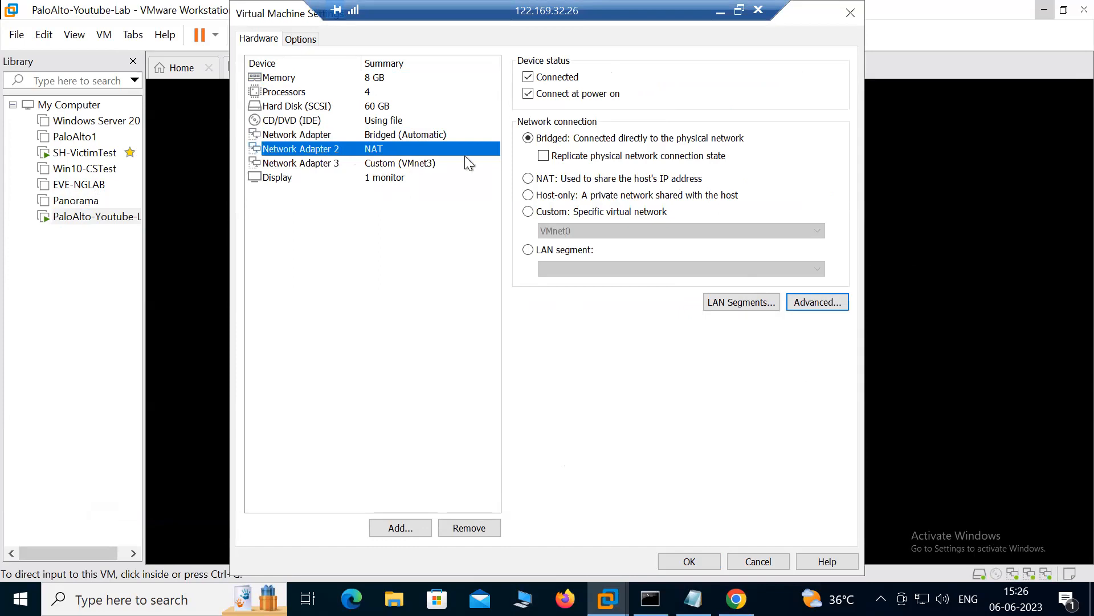
click(696, 562)
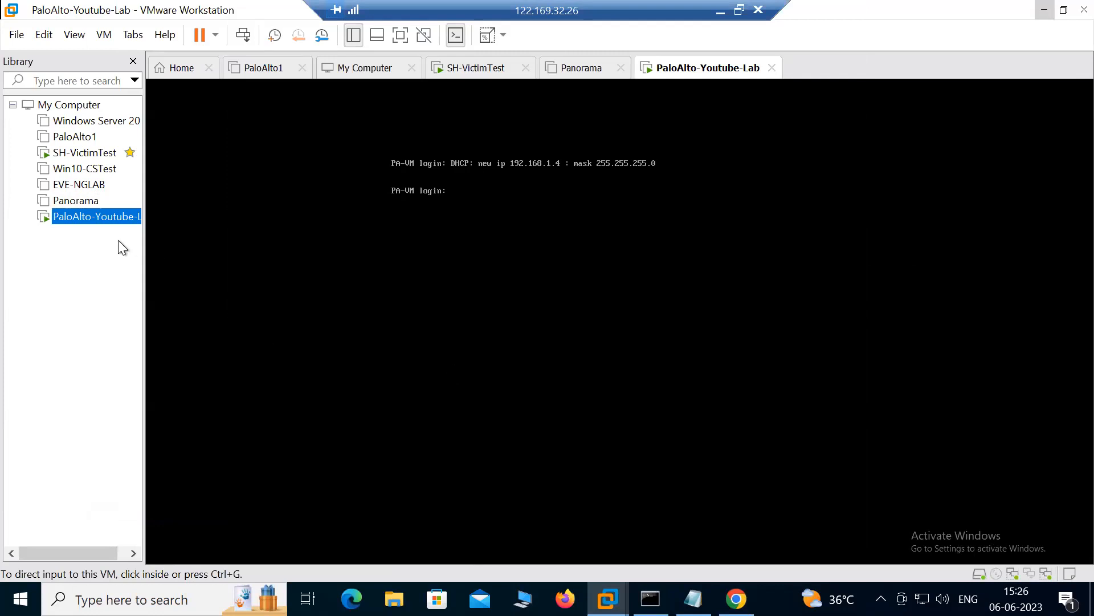
- Reopen the PaloAlto-Youtube-Lab settings, compare the network adapters, set Network Adapter 2 to Connected and save
right_click(100, 217)
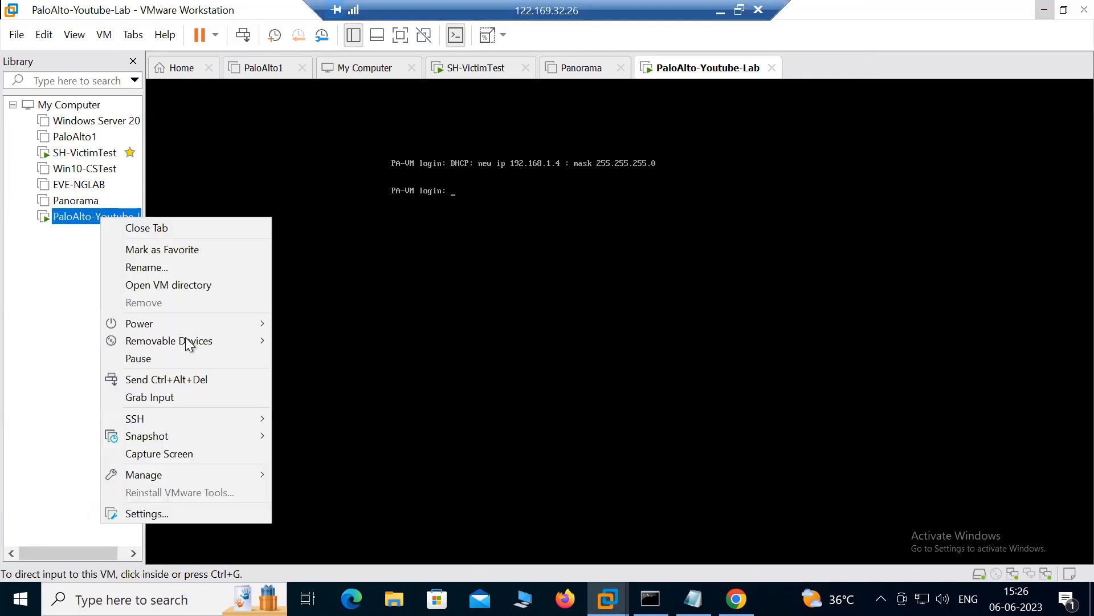
click(141, 516)
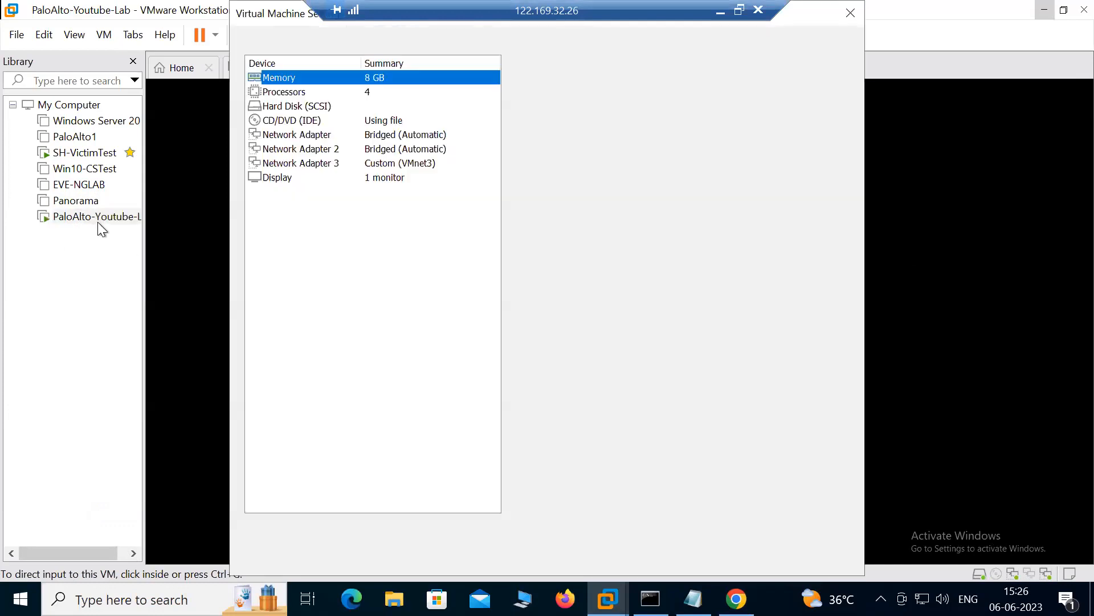
click(376, 149)
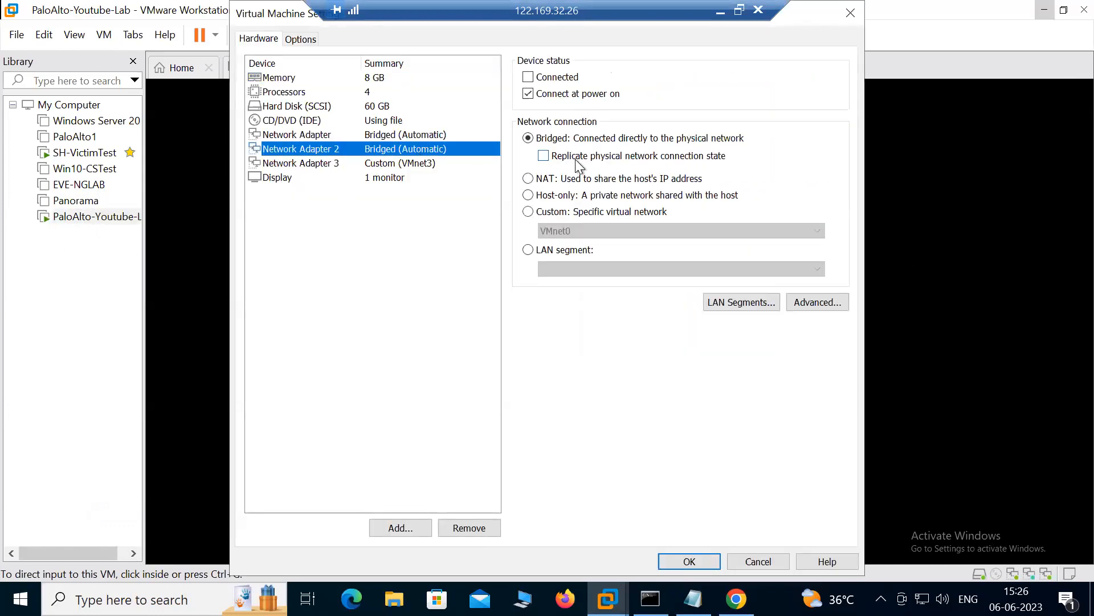
click(341, 136)
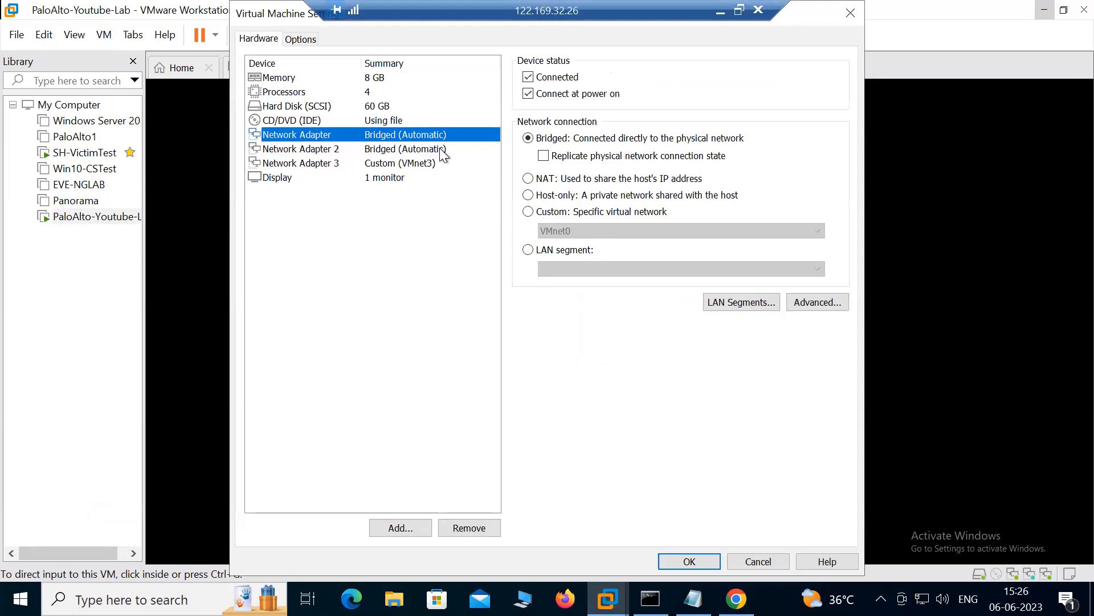
click(426, 149)
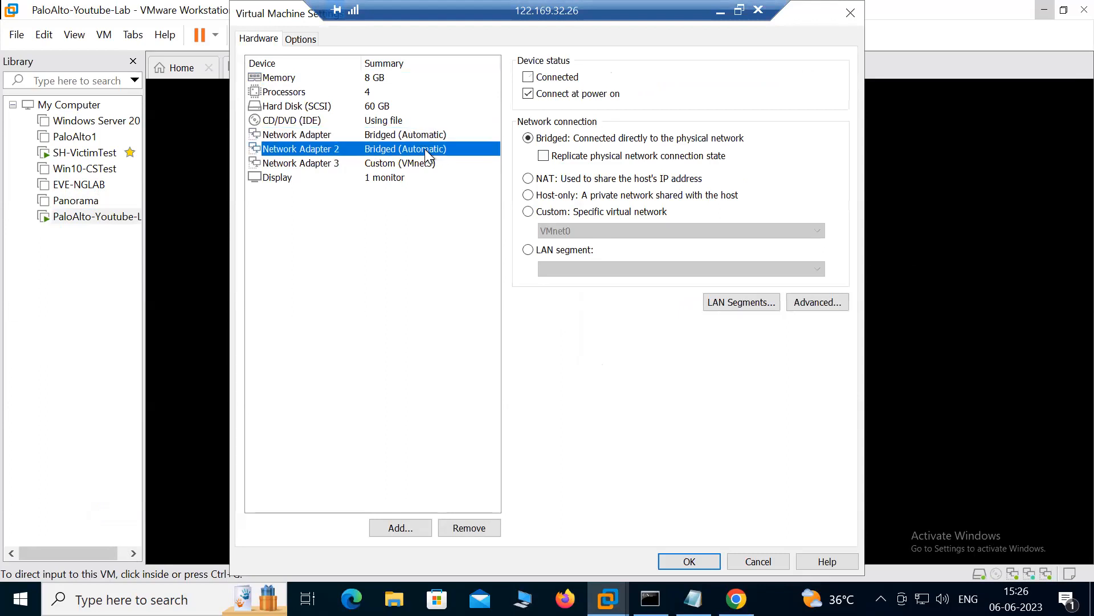
click(304, 164)
click(670, 561)
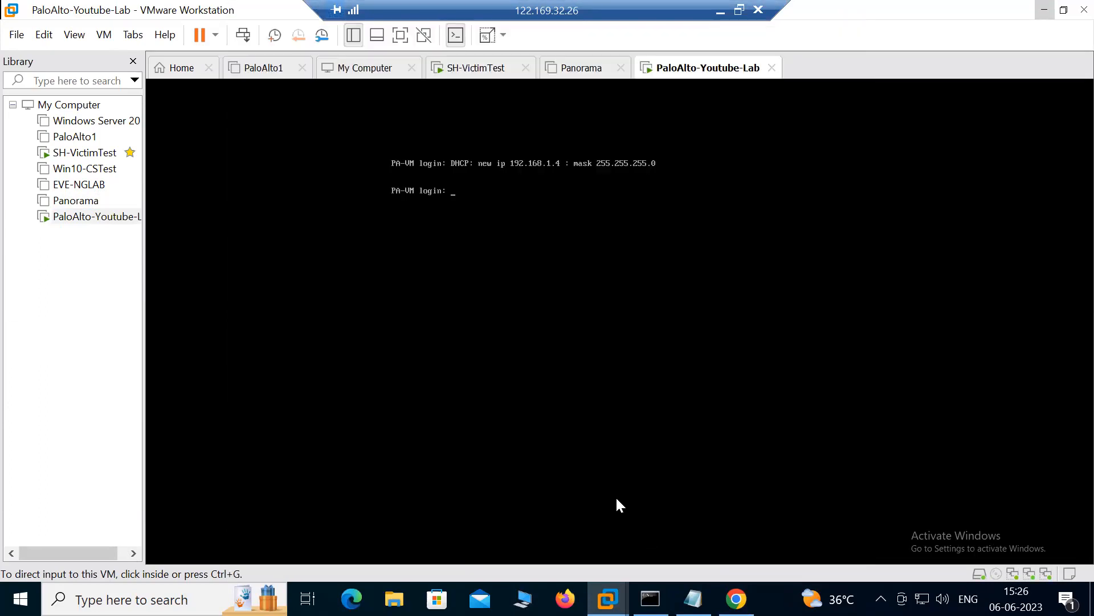
- Check the connection status and network type of Network Adapter 2 in the PaloAlto-Youtube-Lab settings, leaving them unchanged
right_click(58, 220)
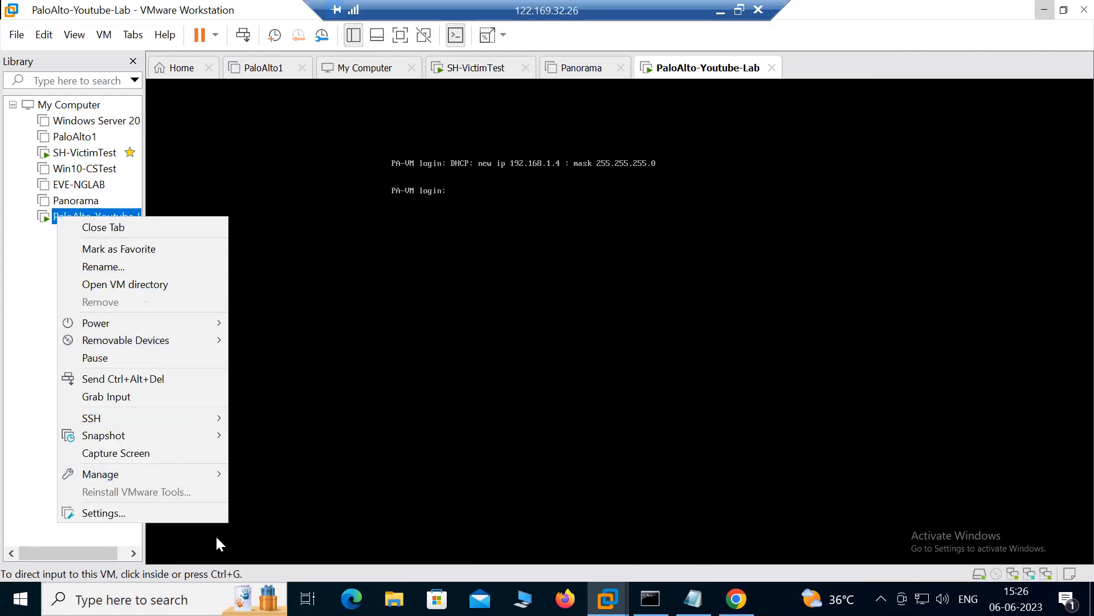
click(194, 513)
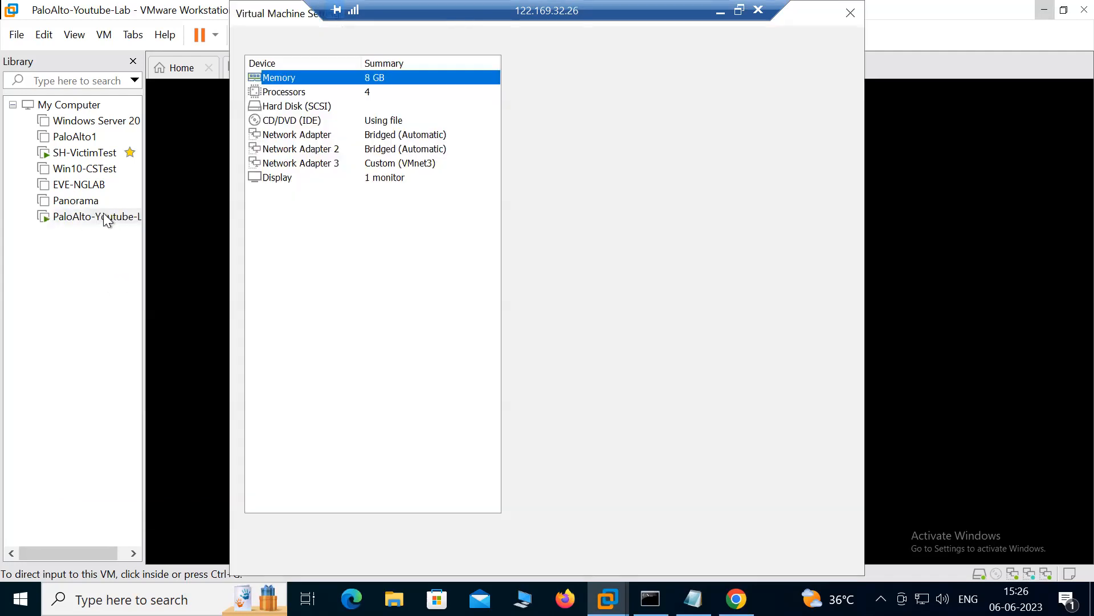
click(314, 151)
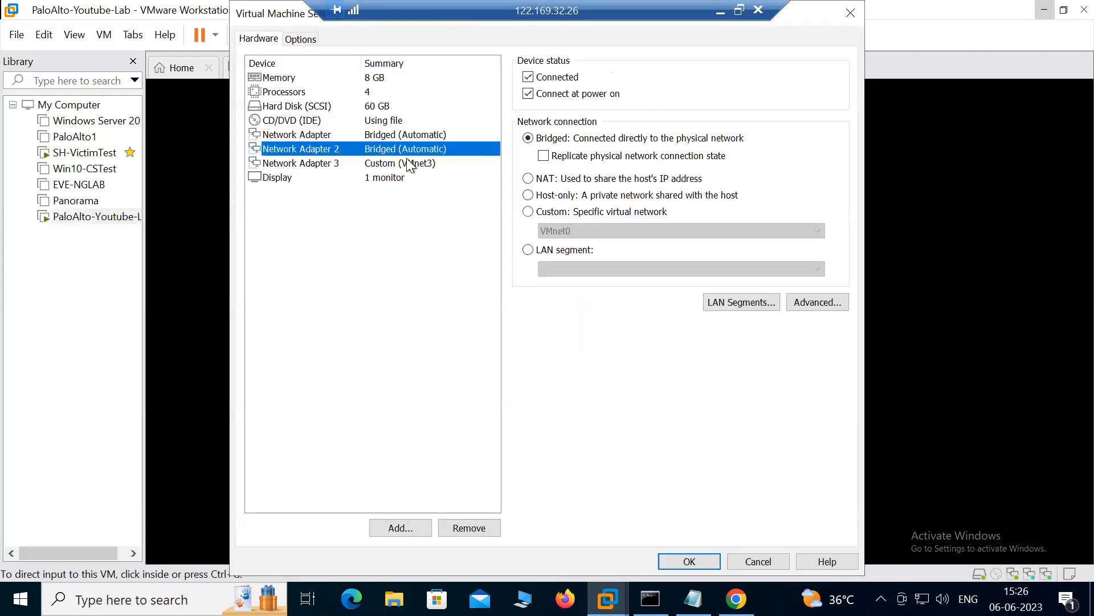
click(761, 562)
- Switch to the firewall's web interface in Chrome and examine the link states and other columns of the Ethernet interface table
click(736, 598)
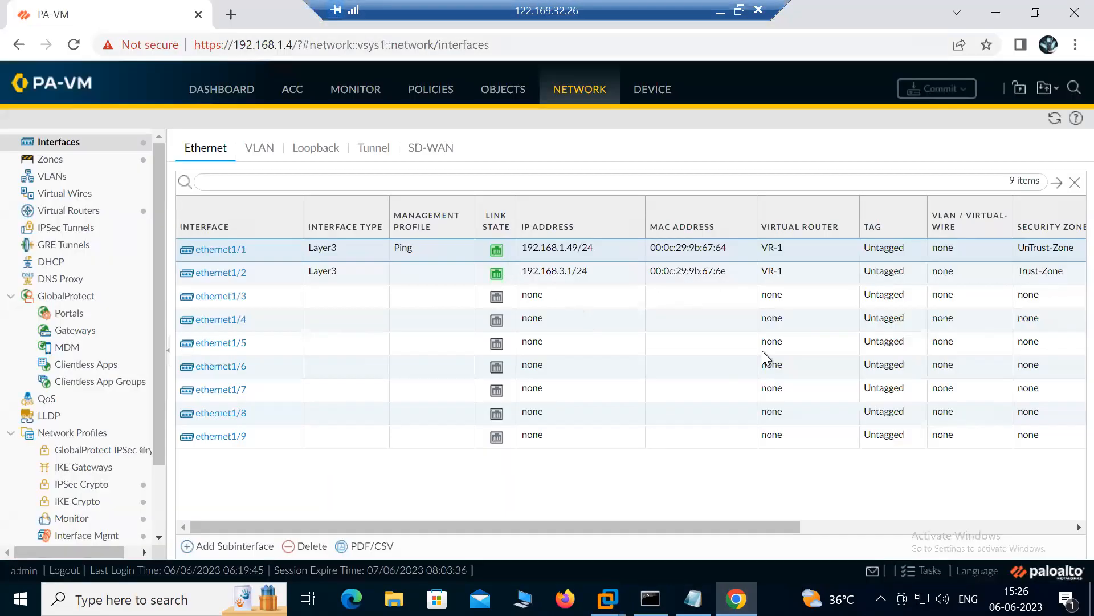
drag(731, 528, 925, 522)
drag(505, 519, 481, 520)
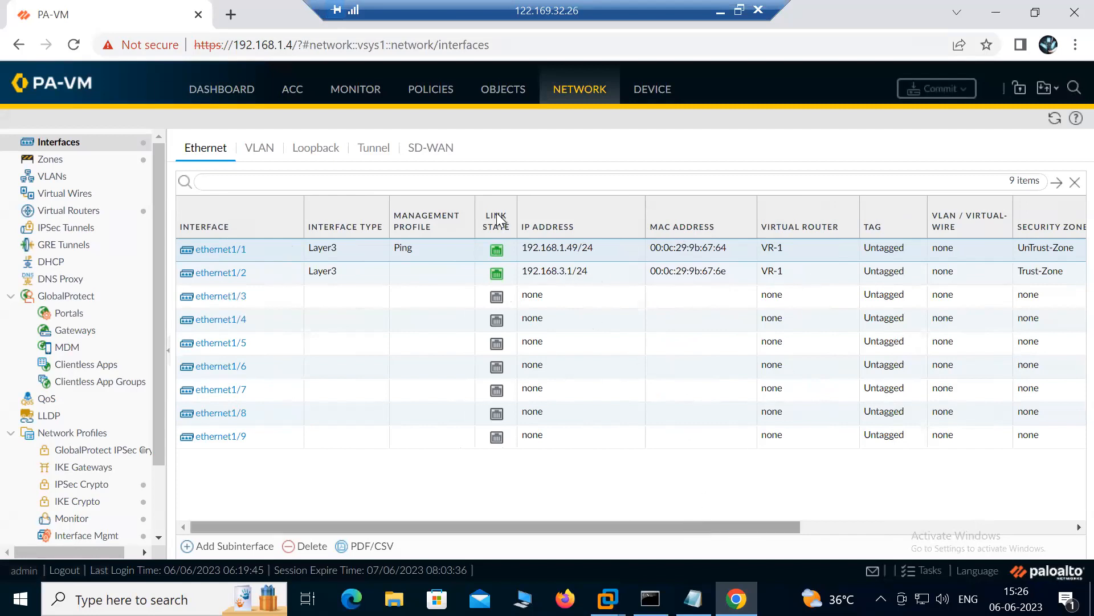
- Examine the hit counts of the security policy rules and of the NAT rule
click(431, 89)
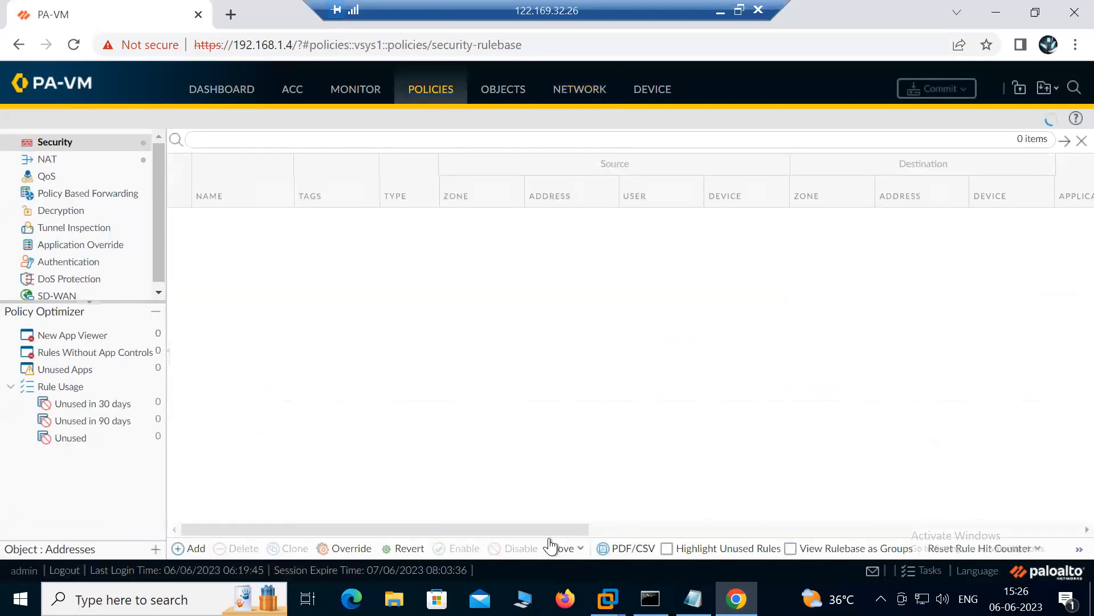
drag(539, 528, 844, 505)
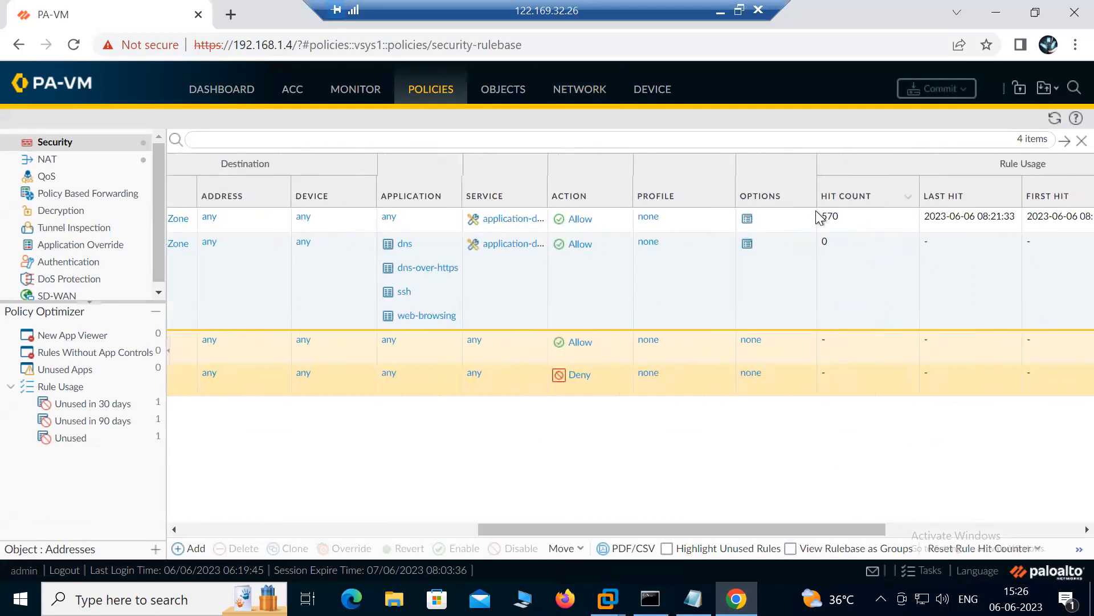
drag(644, 522, 188, 515)
click(47, 159)
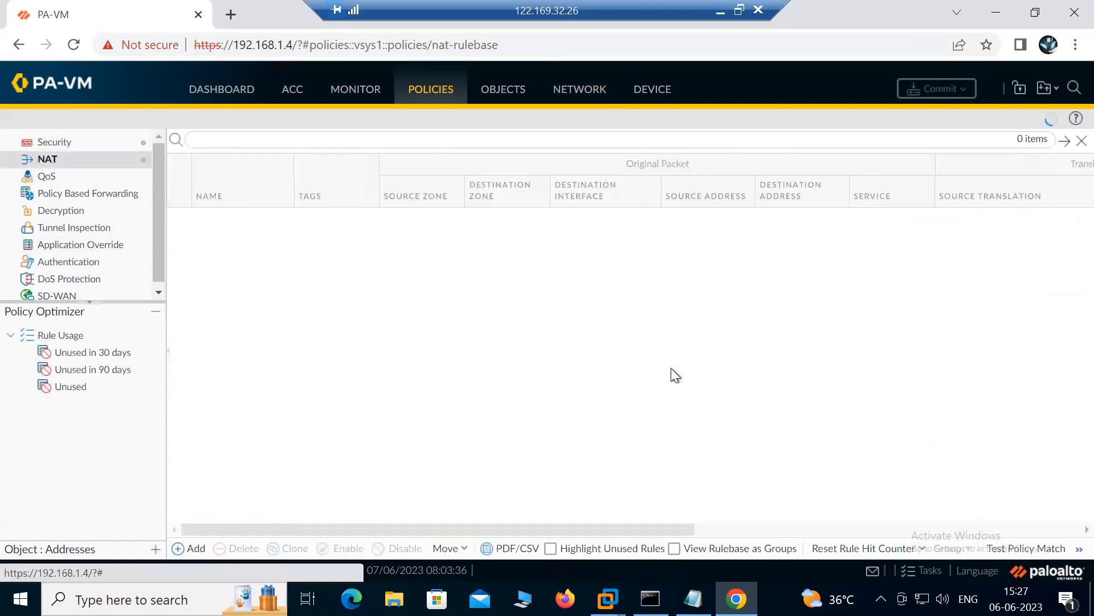
drag(556, 525, 783, 526)
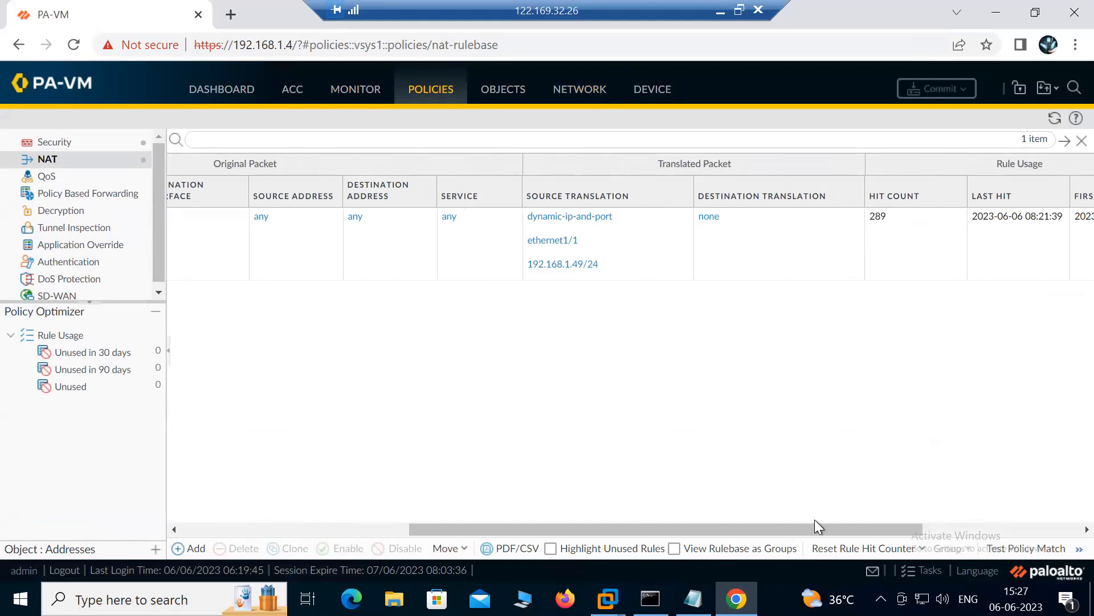
- Examine the firewall's traffic log, including the zones, source, destination, application, action and rule of the entries
click(345, 91)
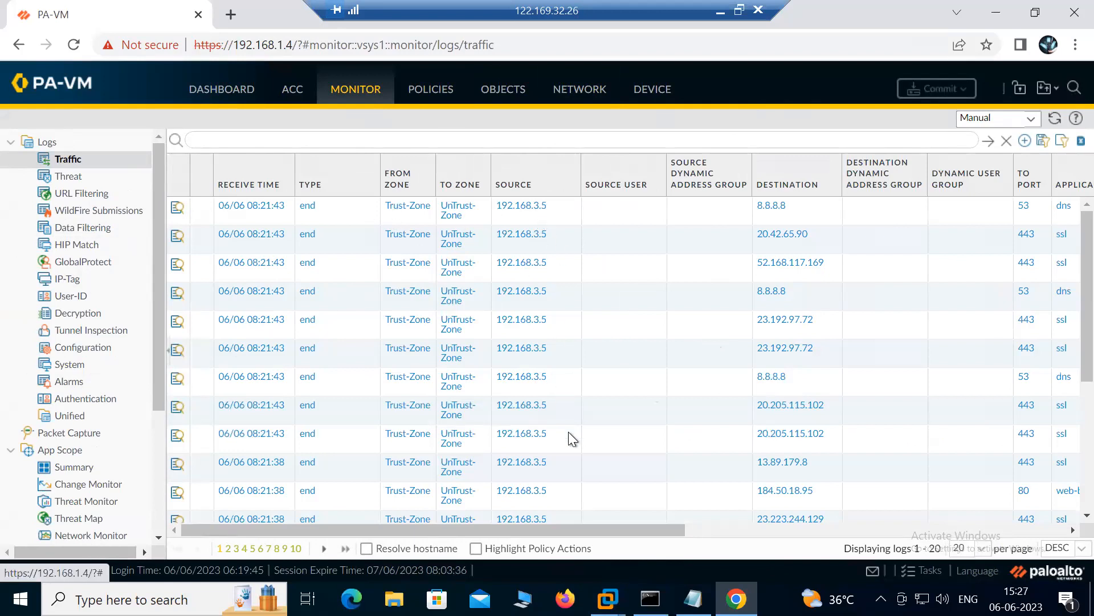
drag(586, 528, 321, 477)
scroll(673, 353, down, 4)
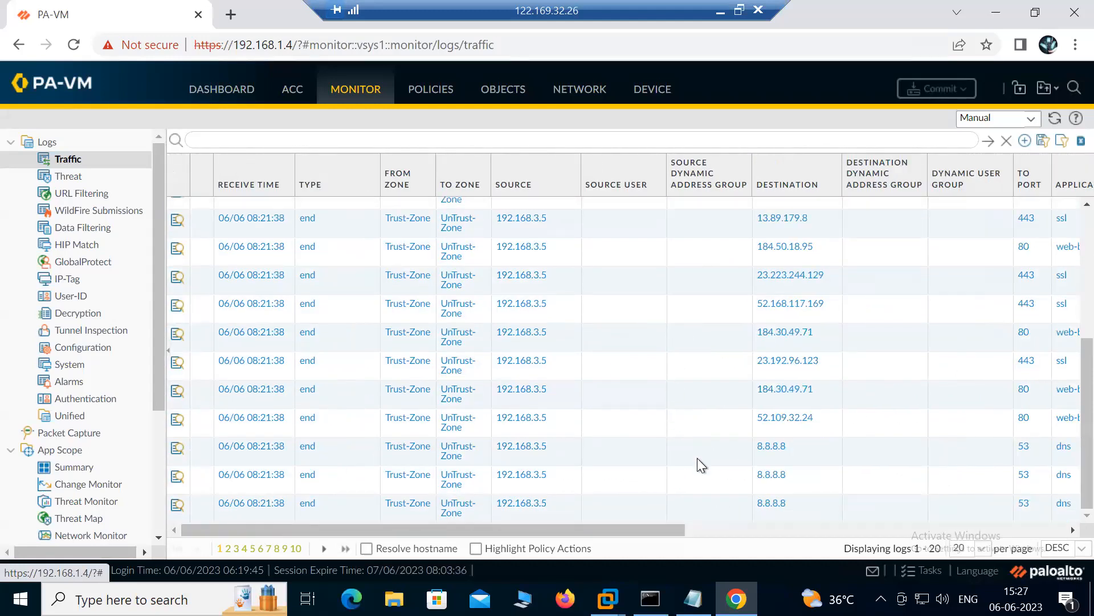
drag(672, 529, 901, 500)
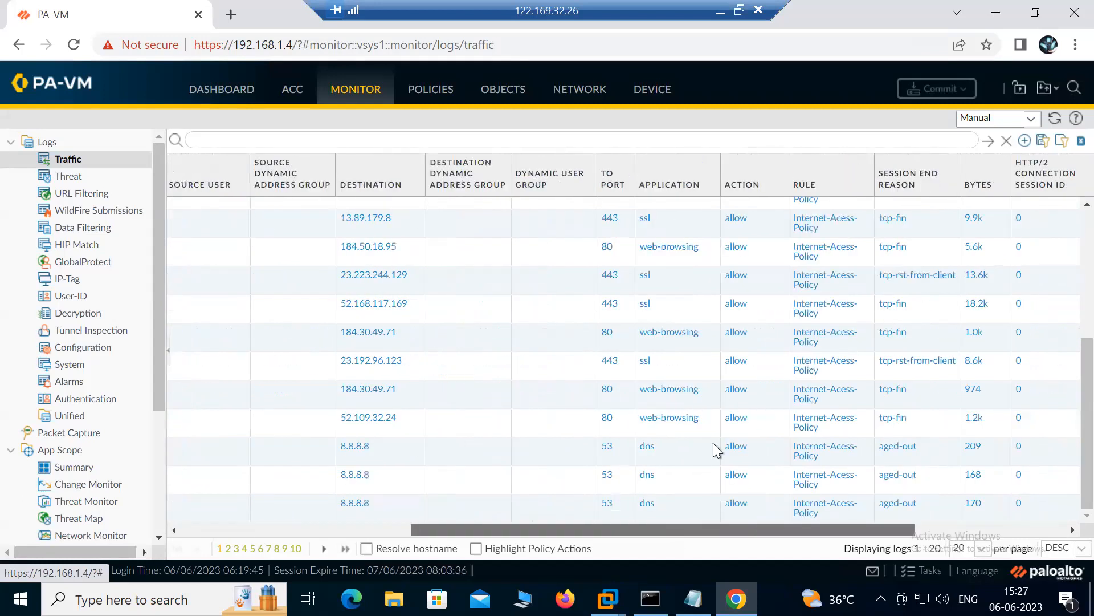
drag(471, 521, 107, 337)
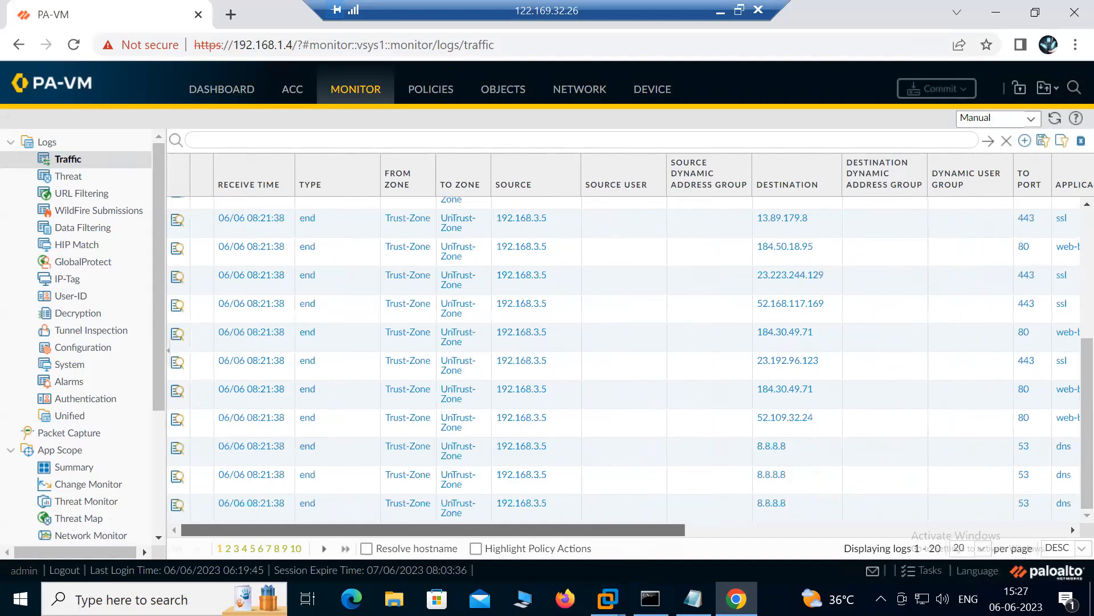
- Switch to the SH-VictimTest virtual machine in VMware Workstation and close its Network Connections window
mouse_move(608, 599)
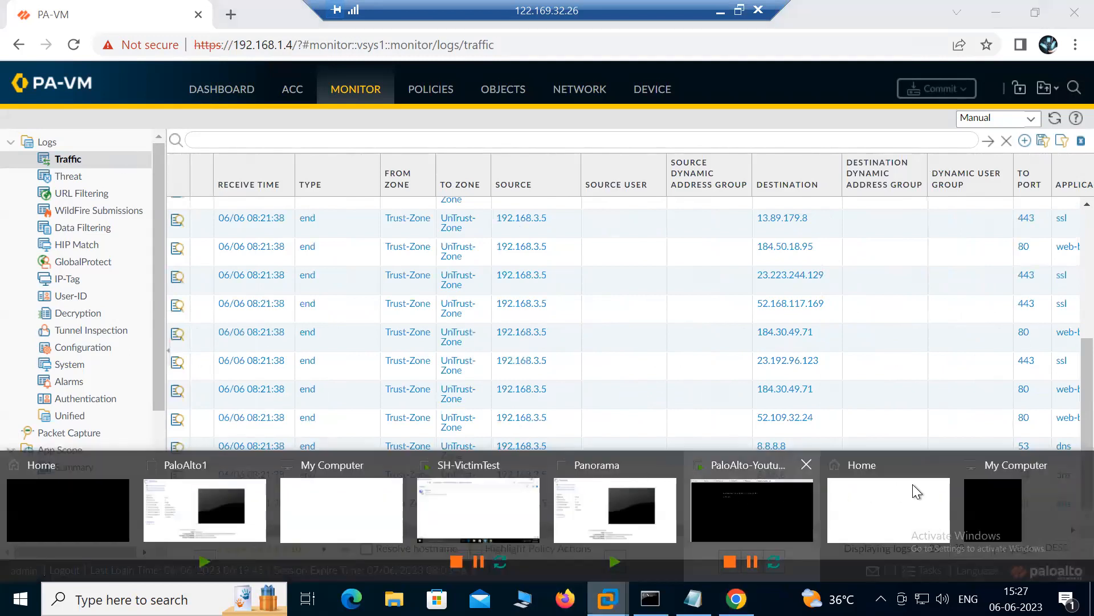
click(744, 512)
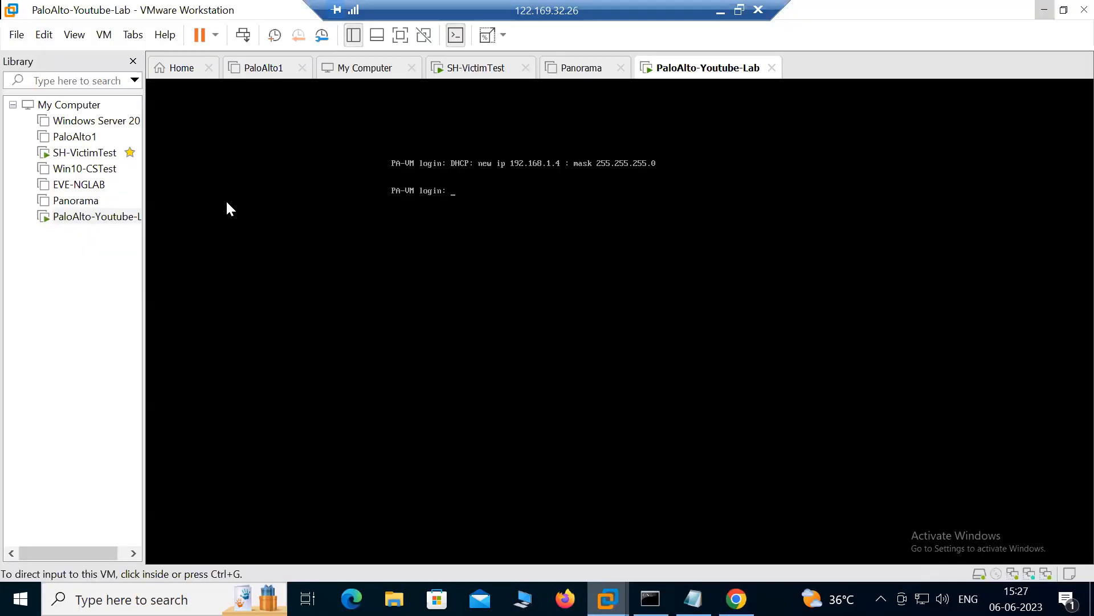
click(84, 153)
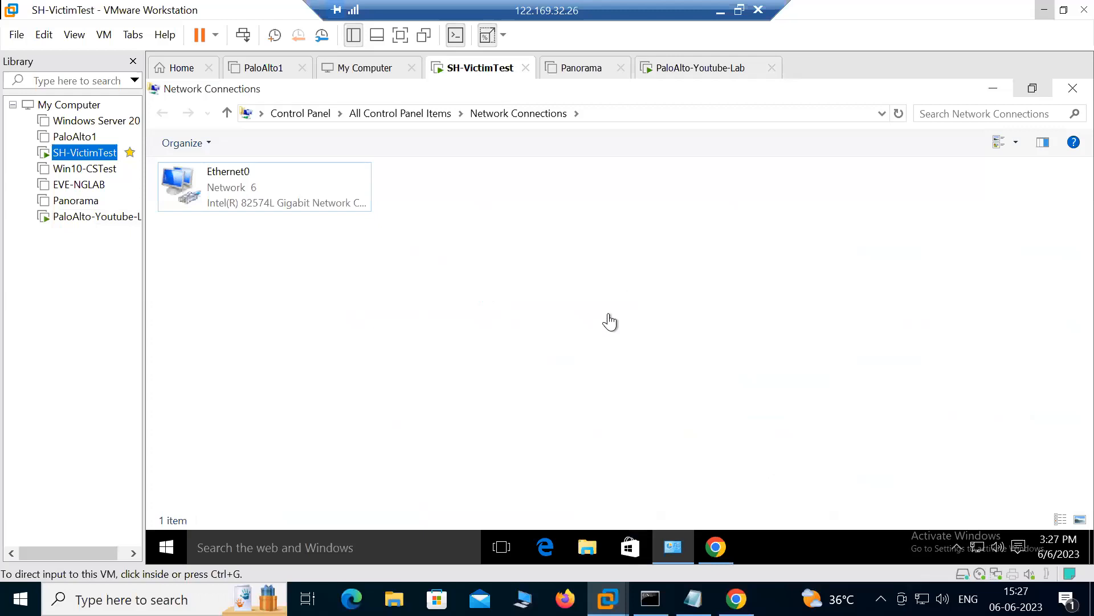
click(1072, 89)
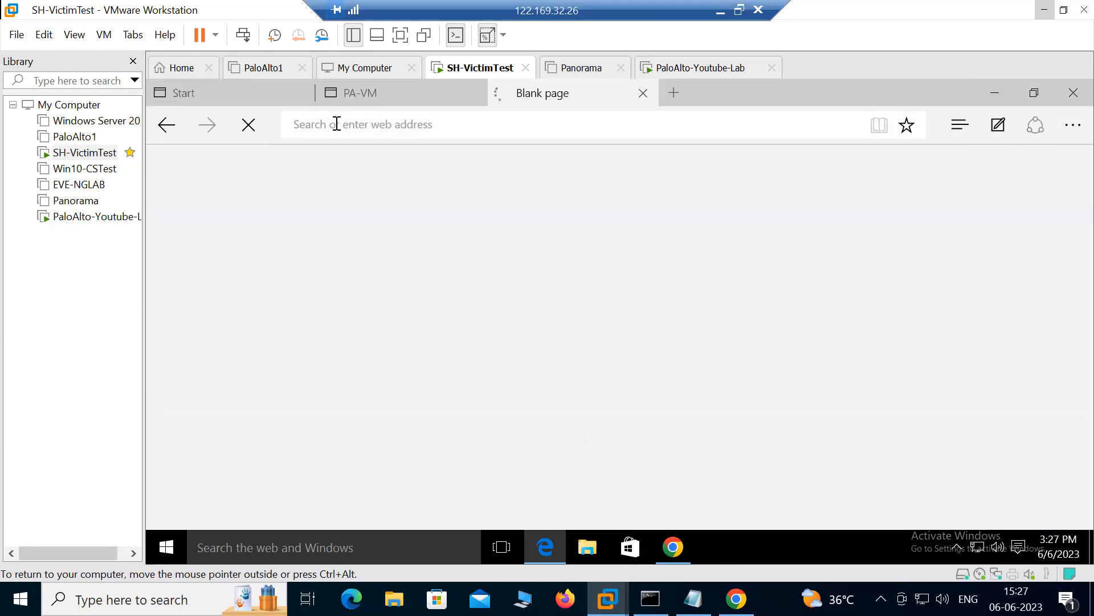
- Load the Google home page in the client's Edge browser and decline the recommendation to switch to Chrome
click(351, 124)
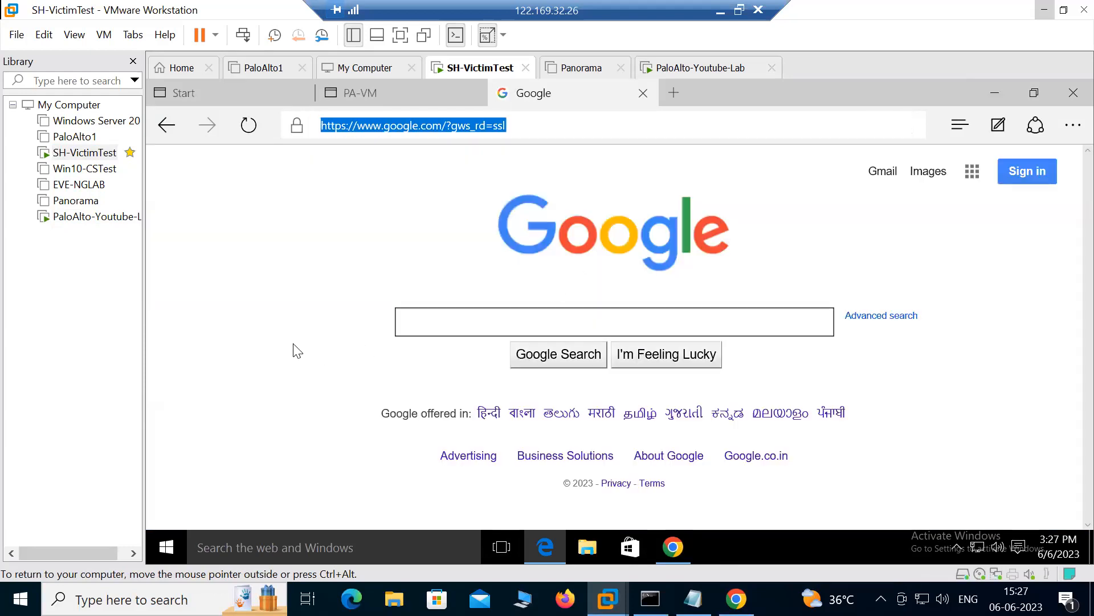
click(452, 314)
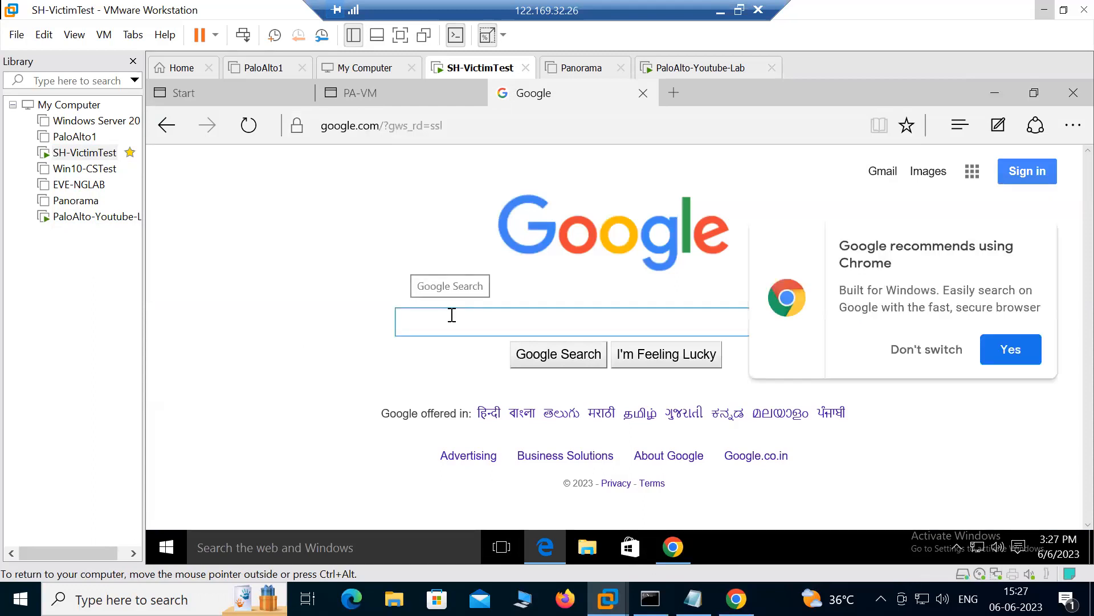
click(906, 349)
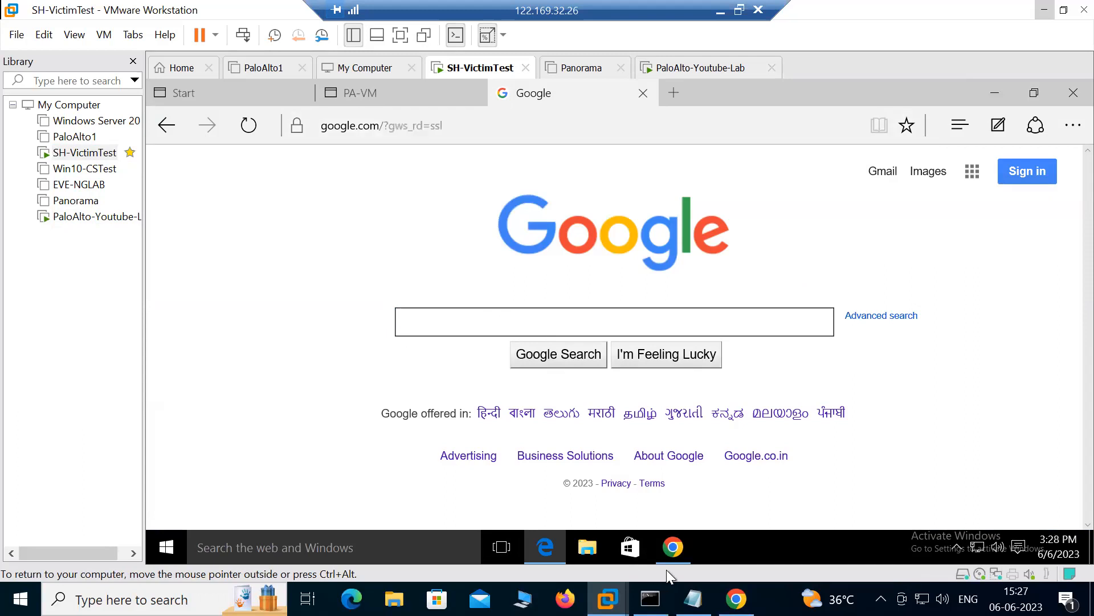
- Load google.com in the client's Chrome browser, maximize the window and look over the page
click(673, 548)
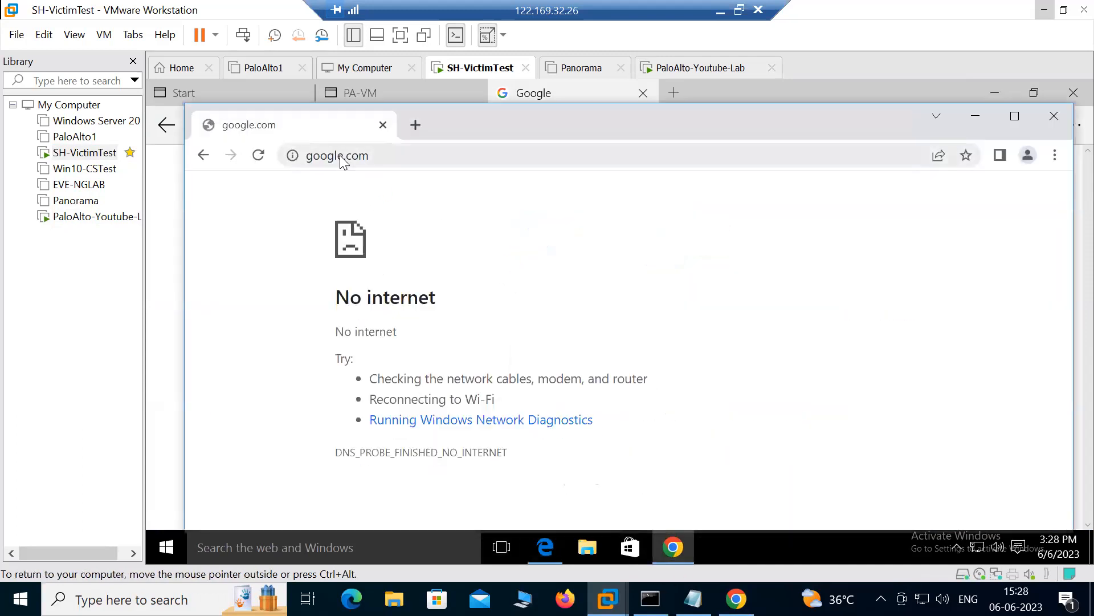
click(340, 157)
text(oo)
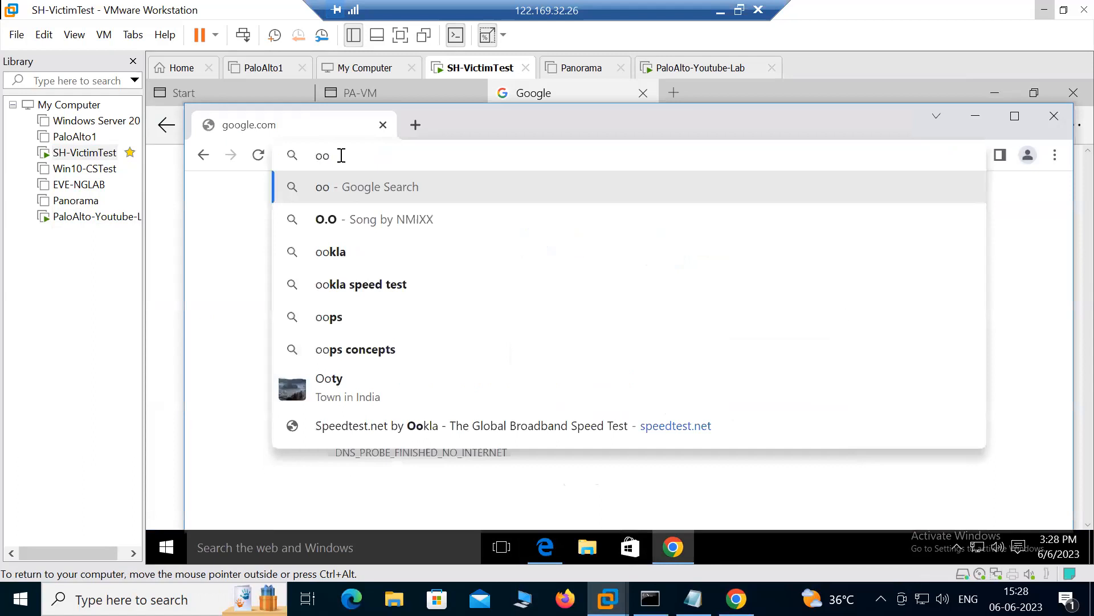
key(BackSpace)
key(BackSpace)
text(google.com)
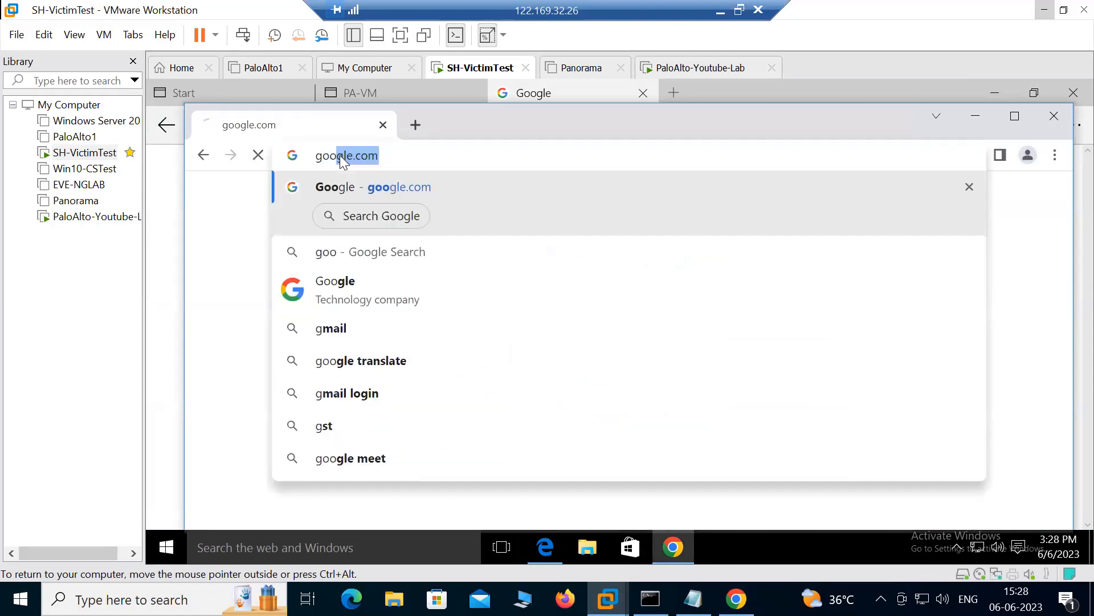
key(Return)
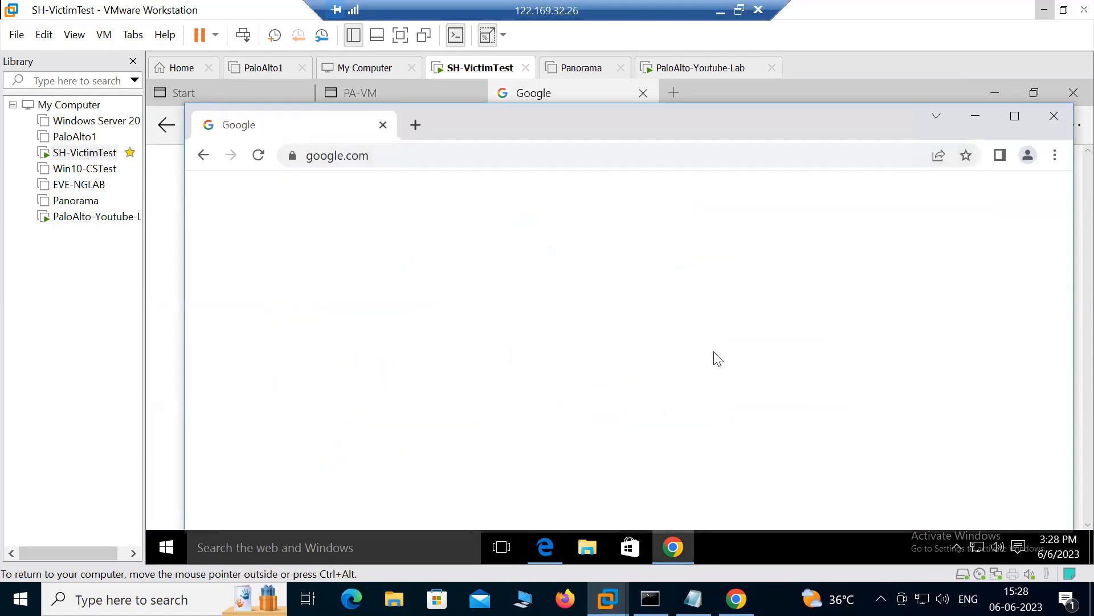
click(1015, 117)
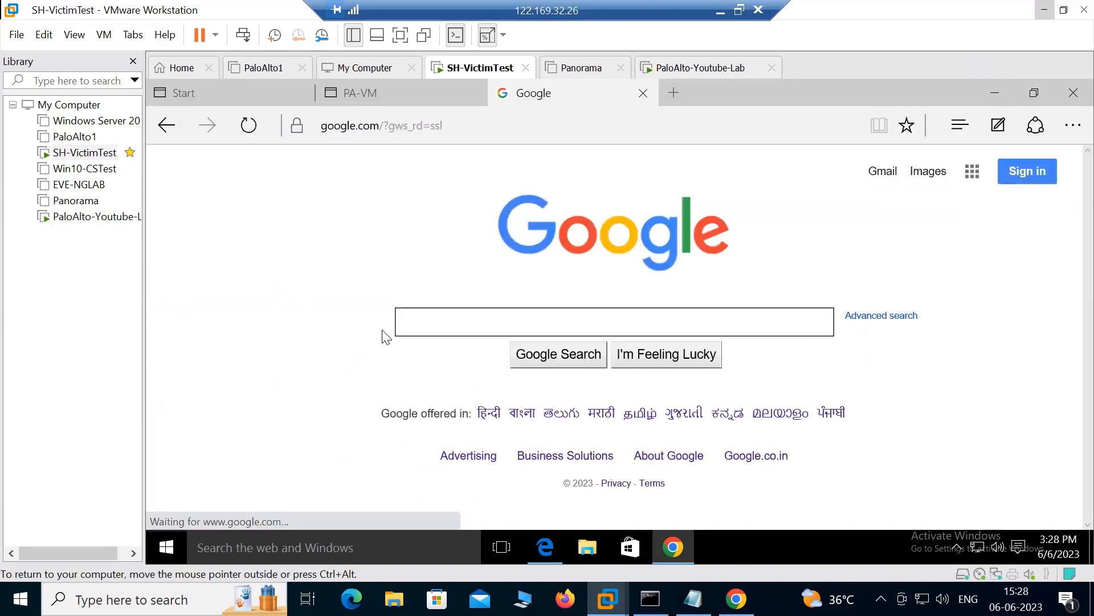
scroll(365, 365, down, 1)
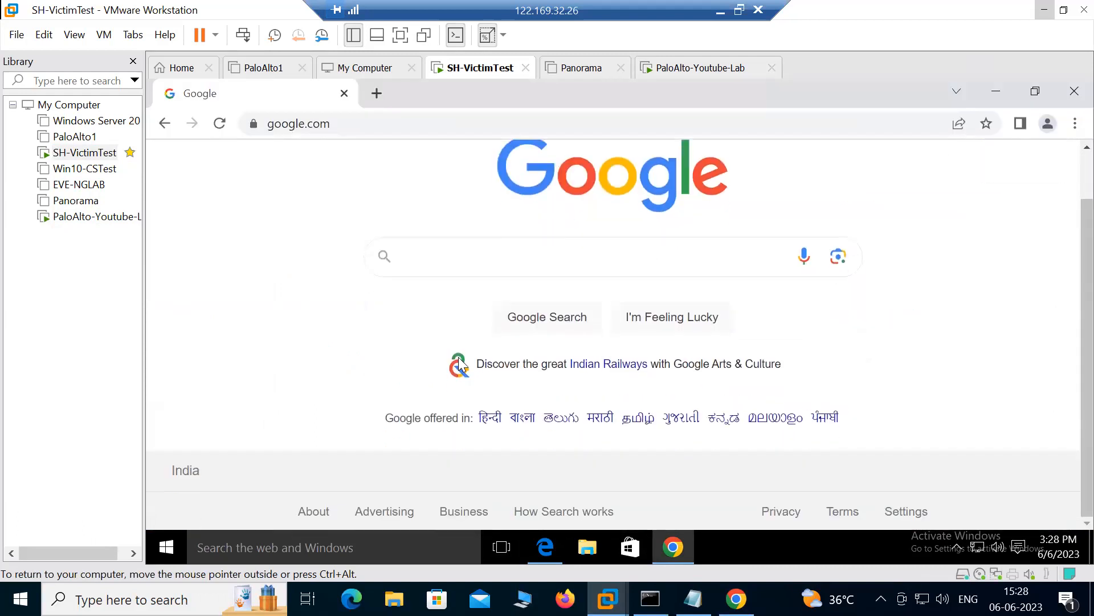
scroll(459, 365, up, 1)
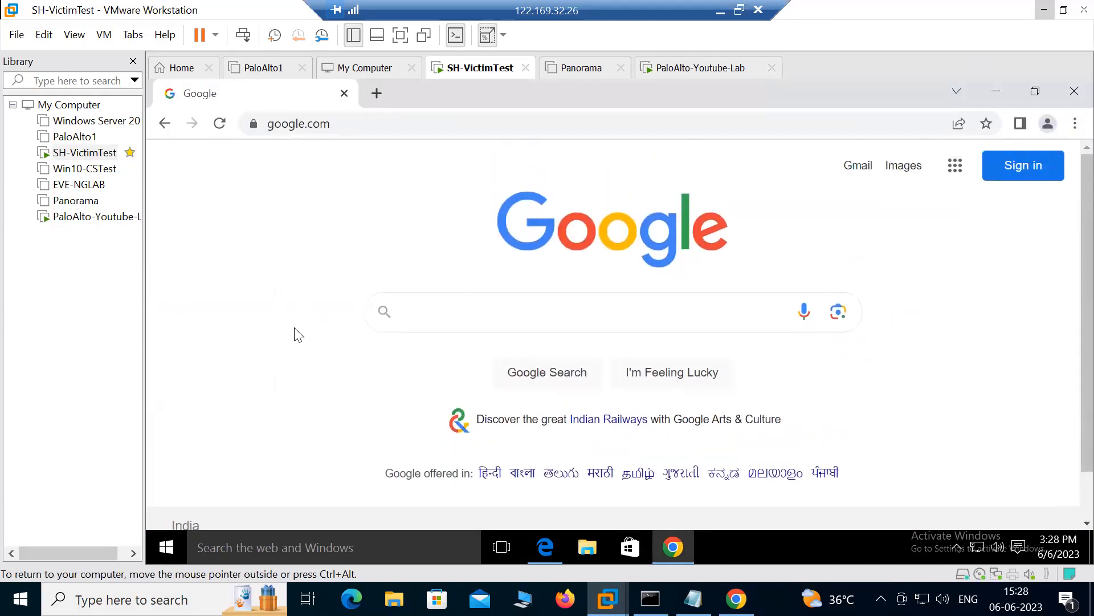
- Compare Network Adapter and Network Adapter 2 in the PaloAlto-Youtube-Lab settings and confirm the dialog
mouse_move(608, 599)
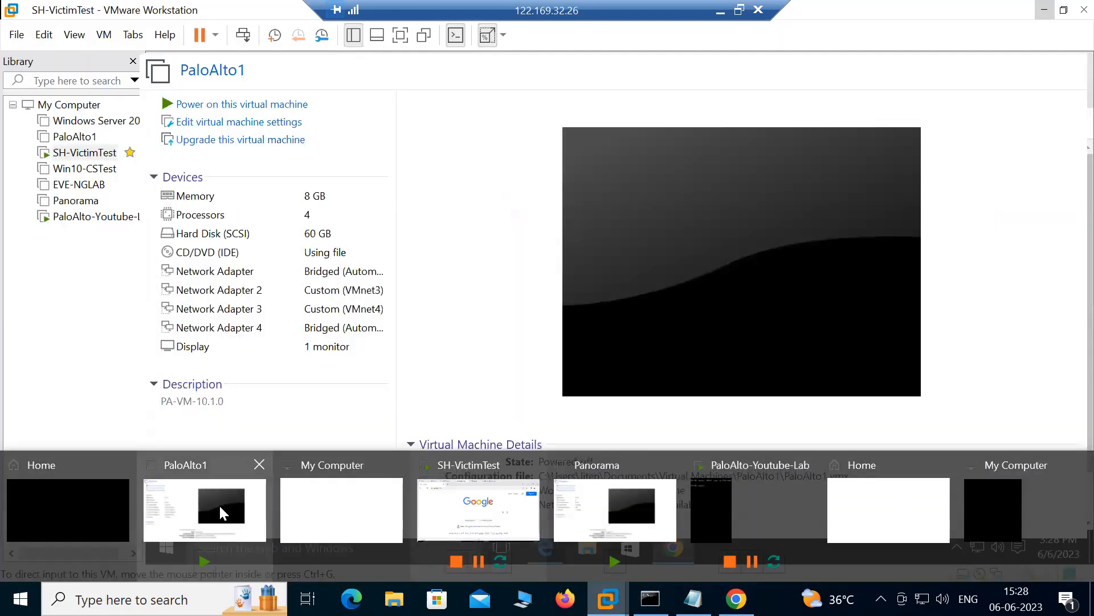
click(220, 505)
right_click(98, 212)
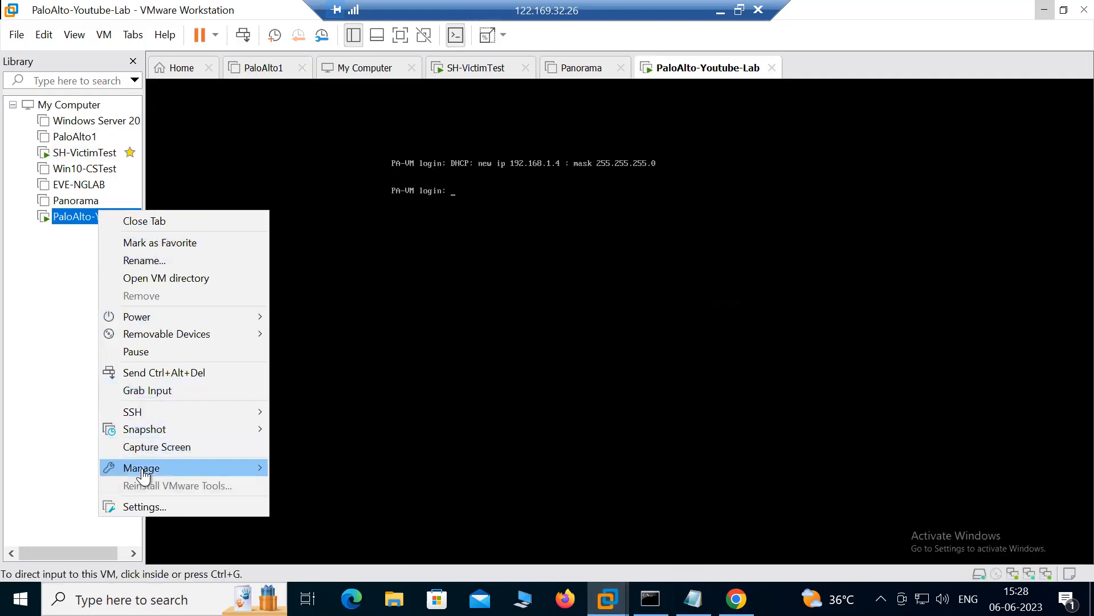
click(152, 509)
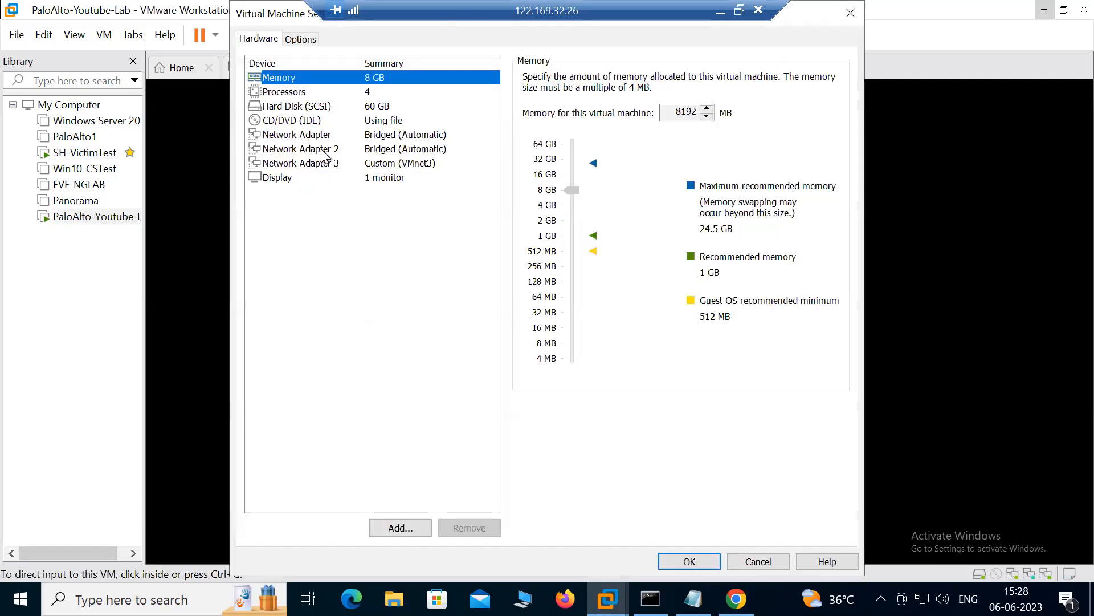
click(323, 150)
click(496, 135)
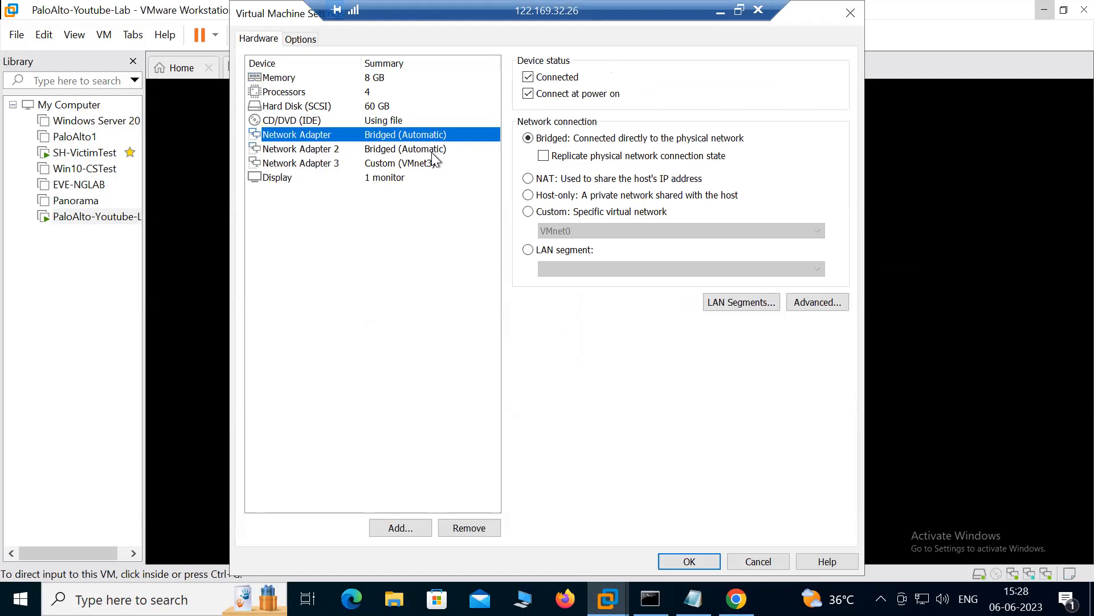
click(323, 151)
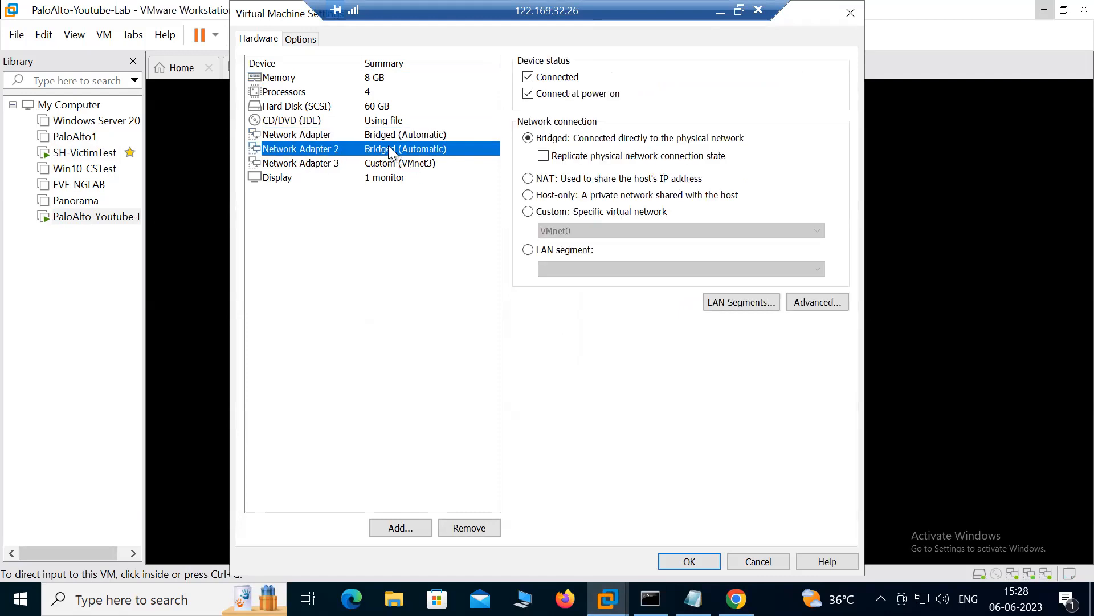
click(705, 562)
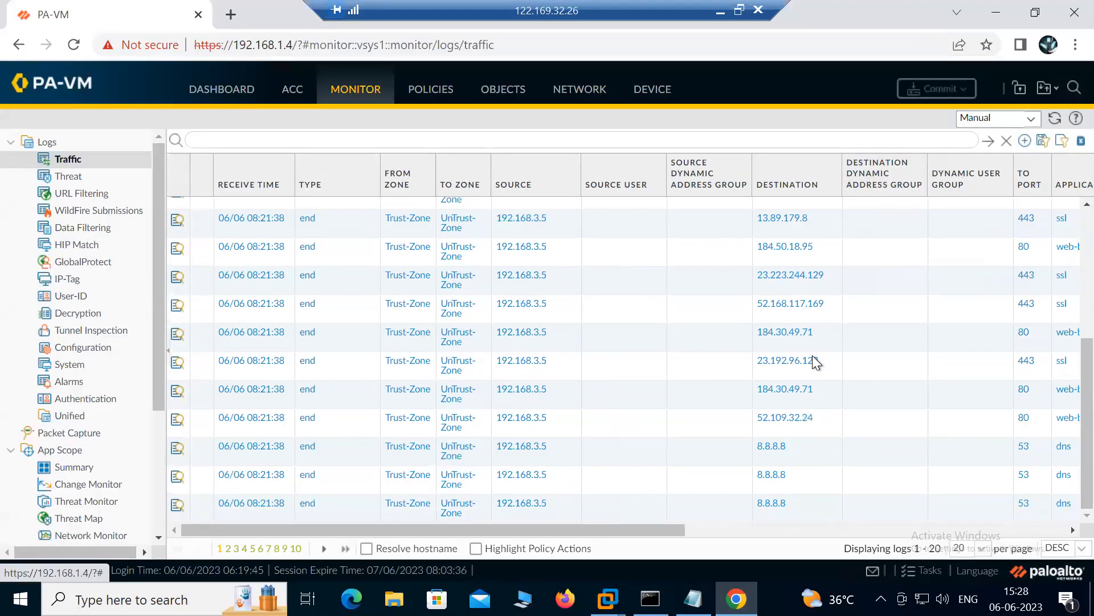
- Review the newest traffic log entries on the firewall, including their application, action and rule
scroll(812, 354, up, 5)
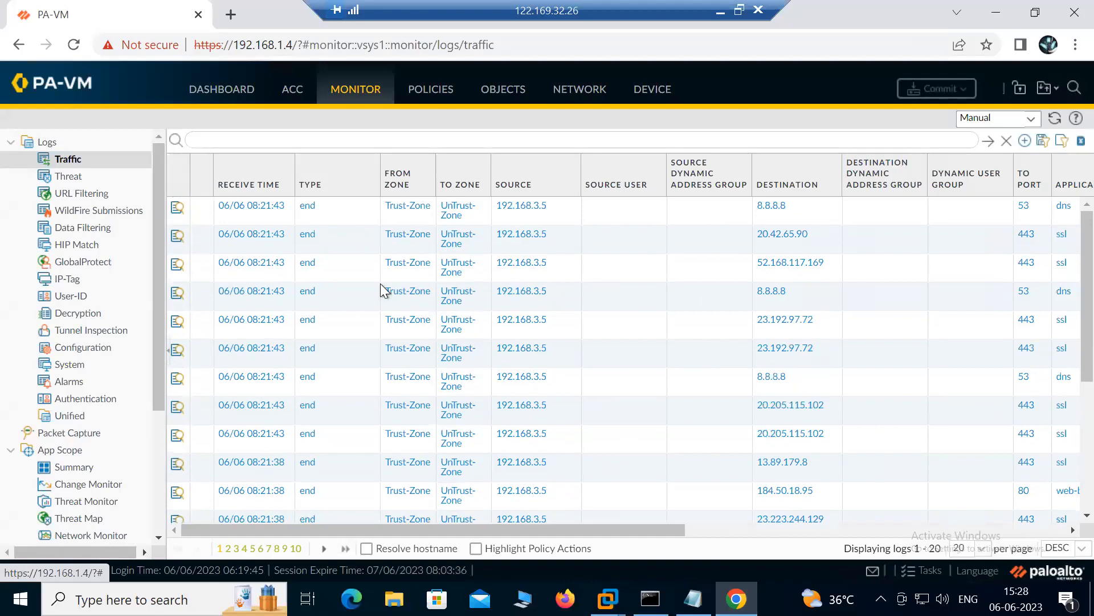
drag(620, 535, 707, 542)
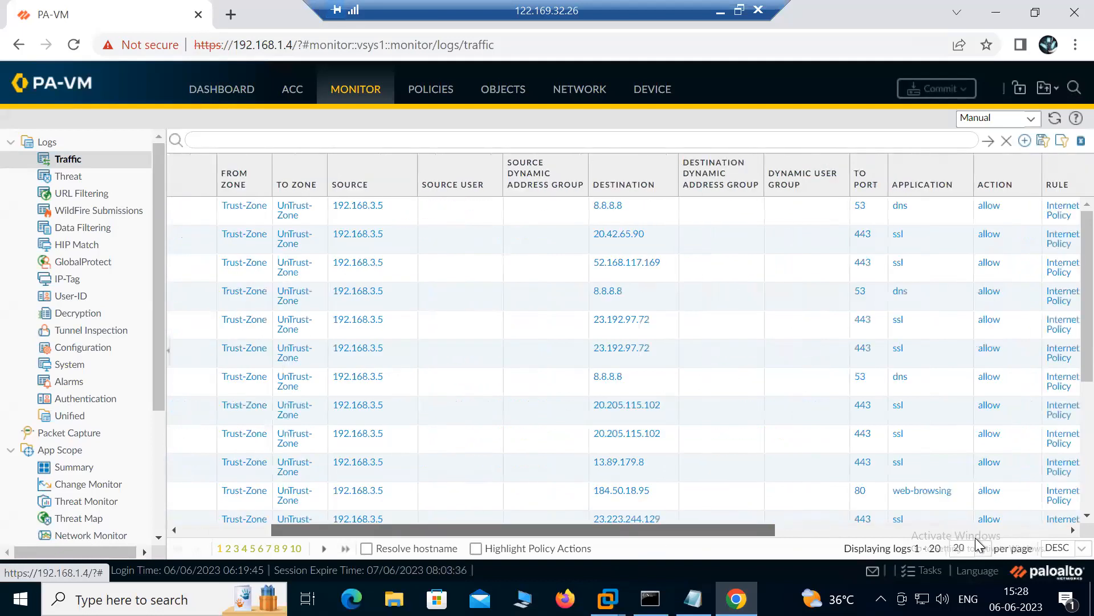
- Examine the traffic log's receive times, zones, source and destination addresses, ports, applications, matched rules and session end reasons
drag(976, 538, 398, 570)
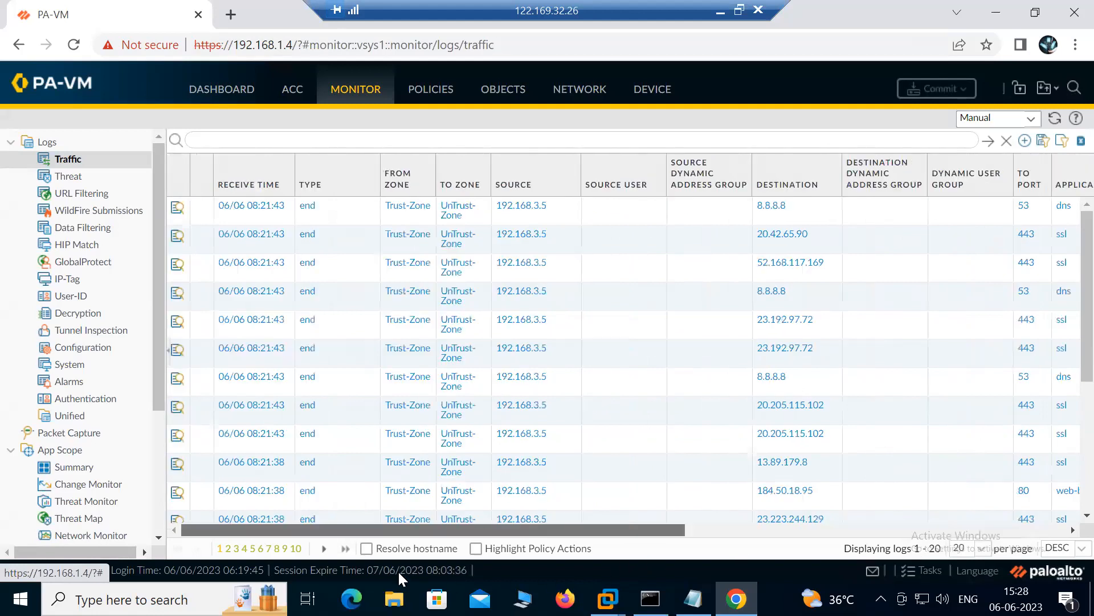
drag(464, 559, 784, 549)
drag(456, 549, 686, 364)
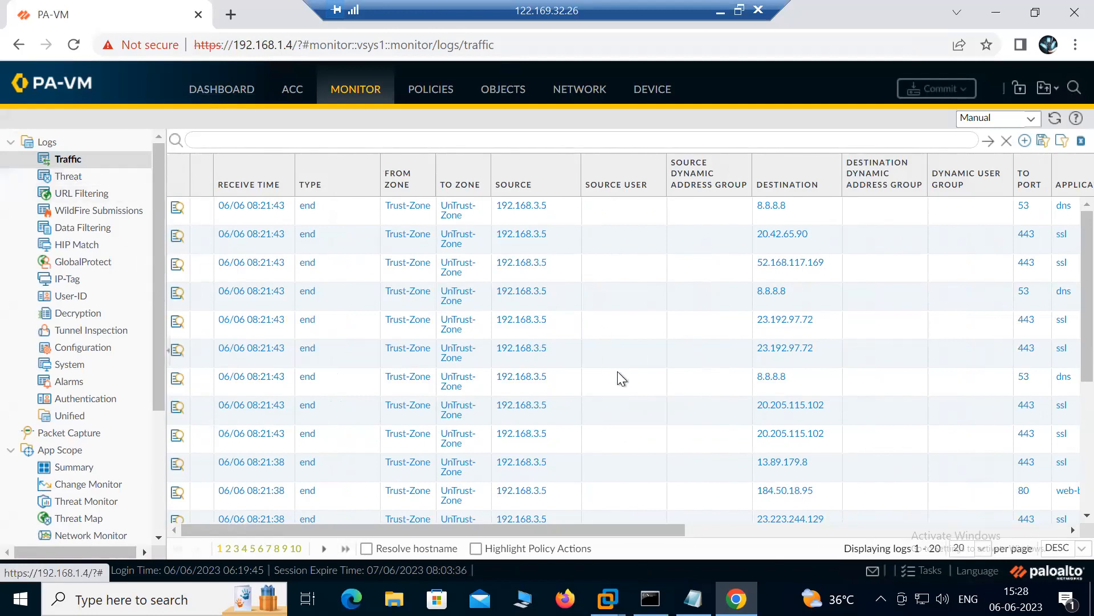
scroll(614, 304, down, 5)
scroll(628, 323, up, 5)
drag(645, 530, 867, 532)
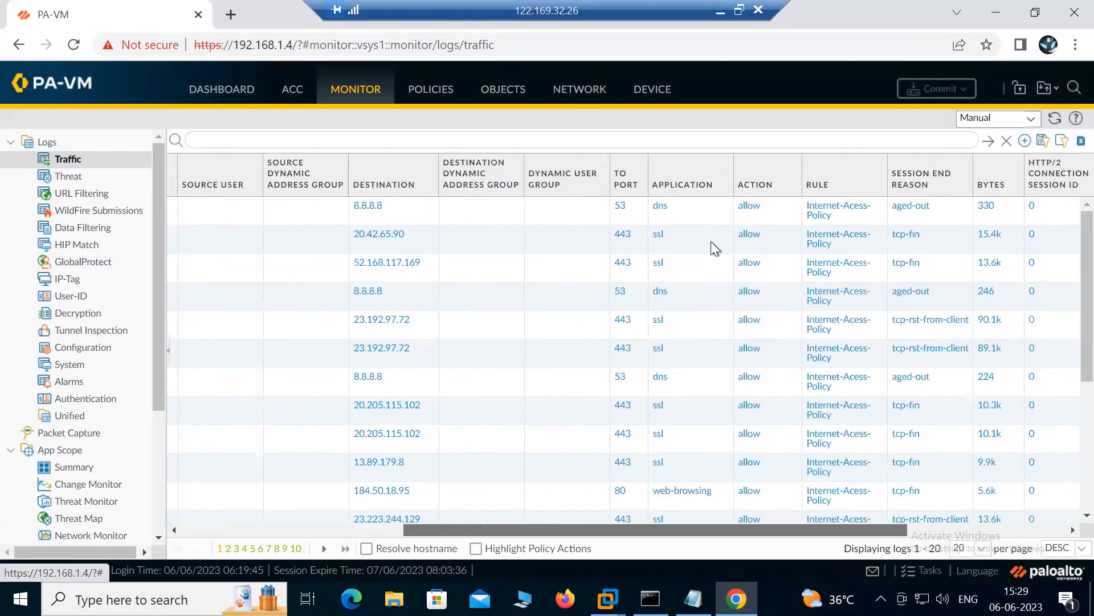
scroll(610, 459, down, 5)
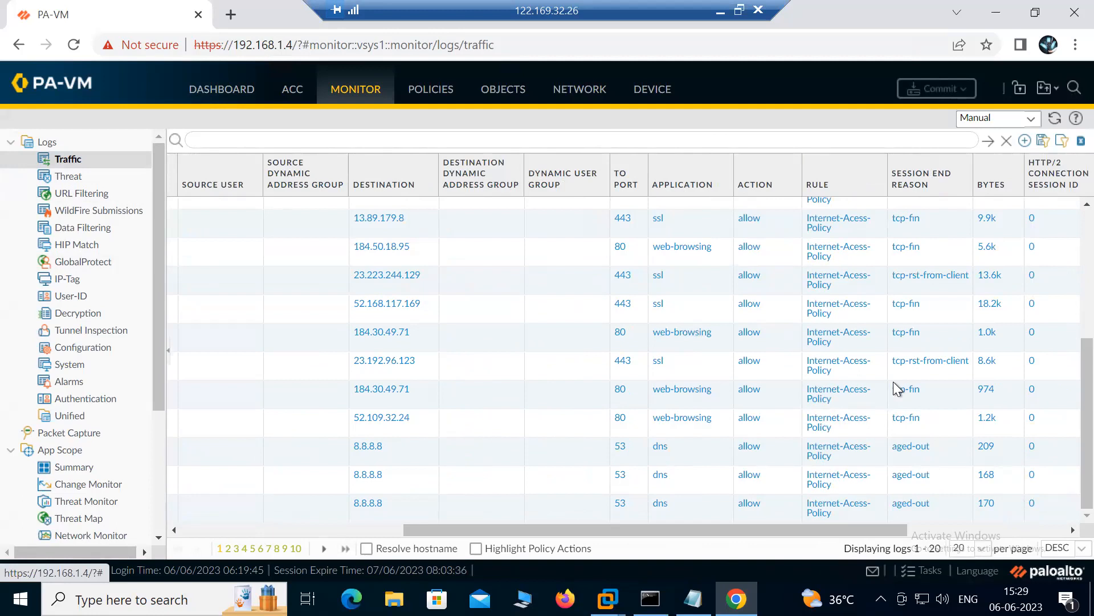
scroll(894, 382, up, 5)
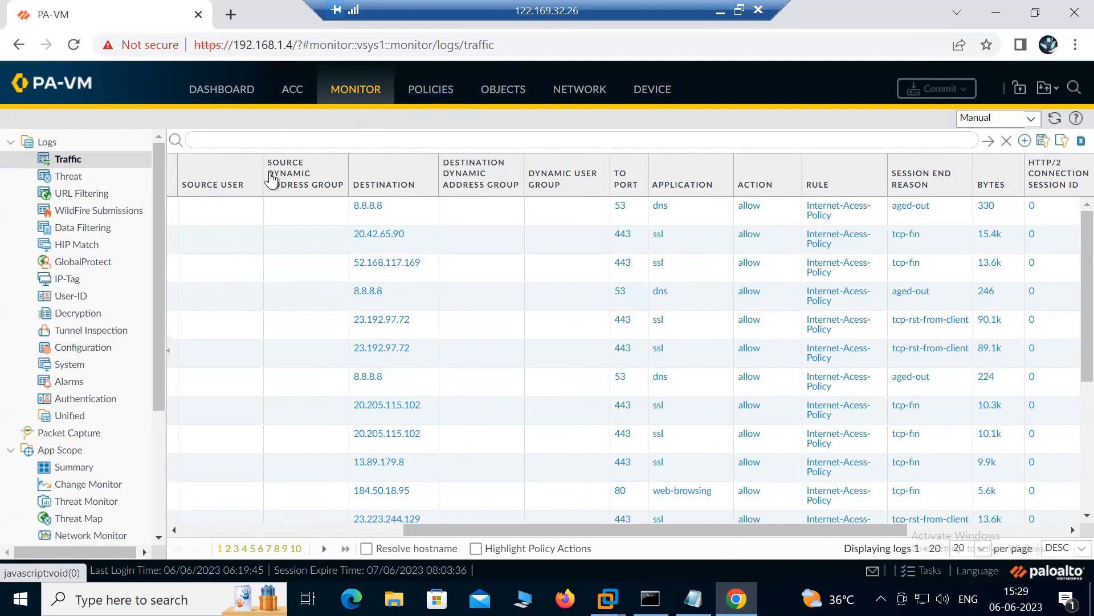
scroll(97, 319, down, 3)
scroll(98, 347, up, 3)
- Open the firewall's Objects section and look through its categories, including custom objects, security profiles and decryption
click(522, 101)
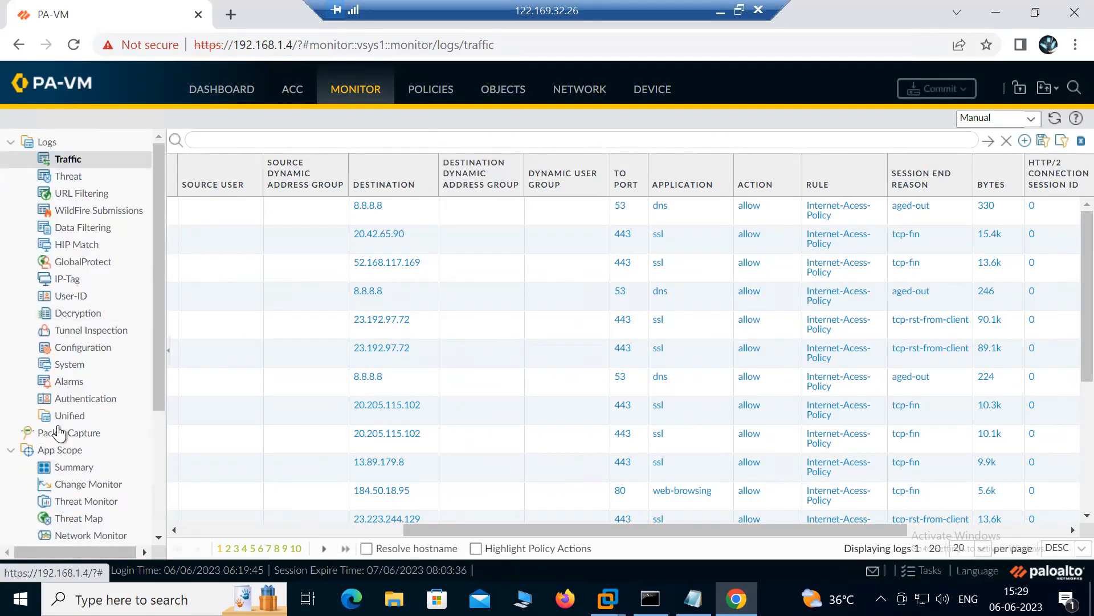
scroll(93, 354, down, 5)
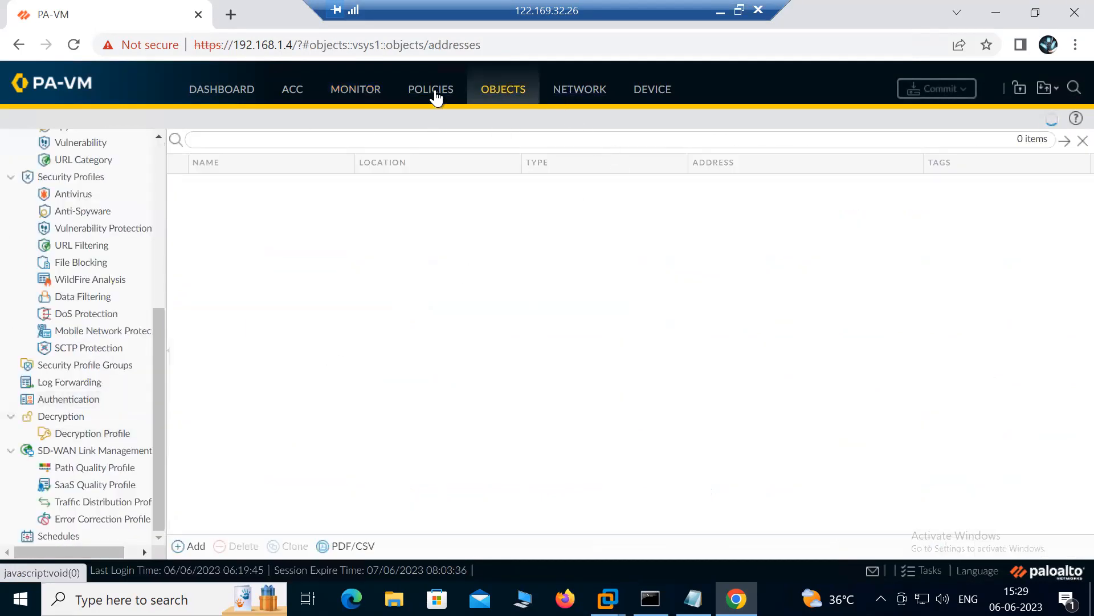
scroll(85, 400, up, 5)
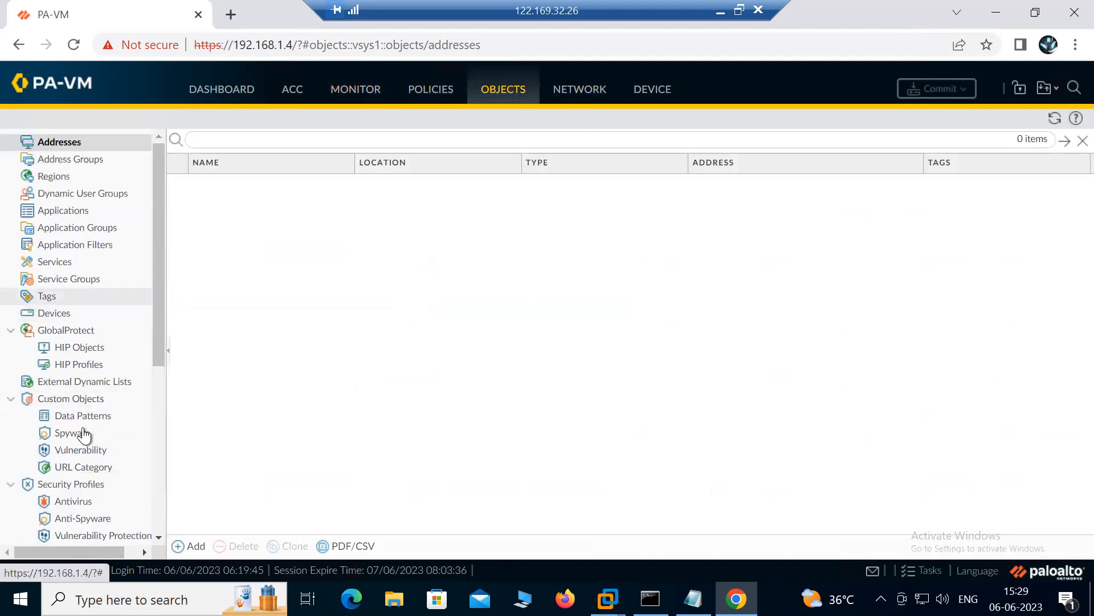
scroll(90, 436, down, 3)
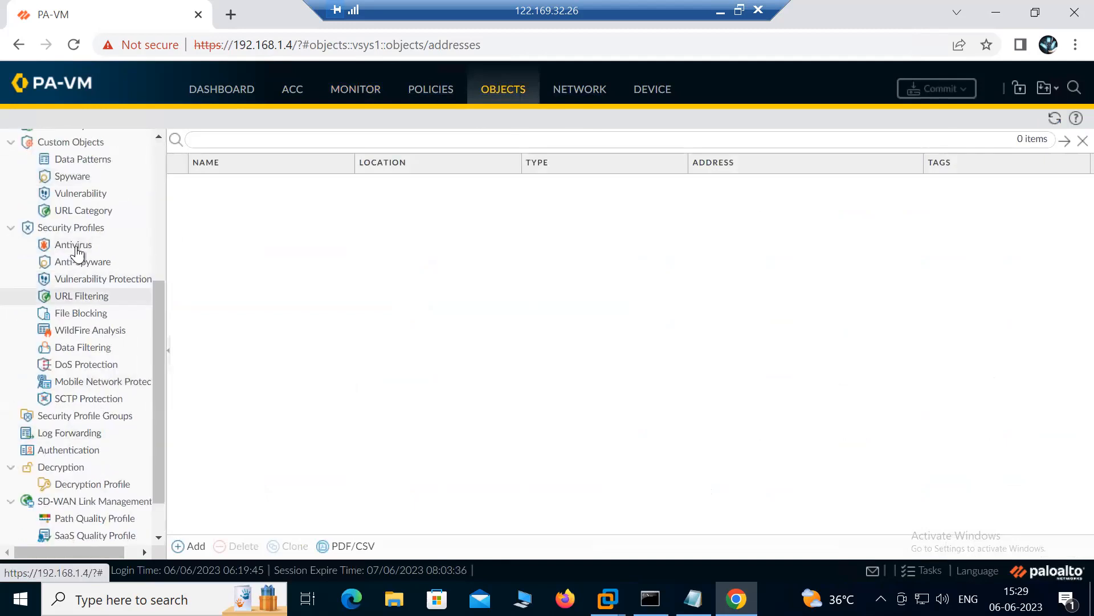
scroll(107, 368, down, 1)
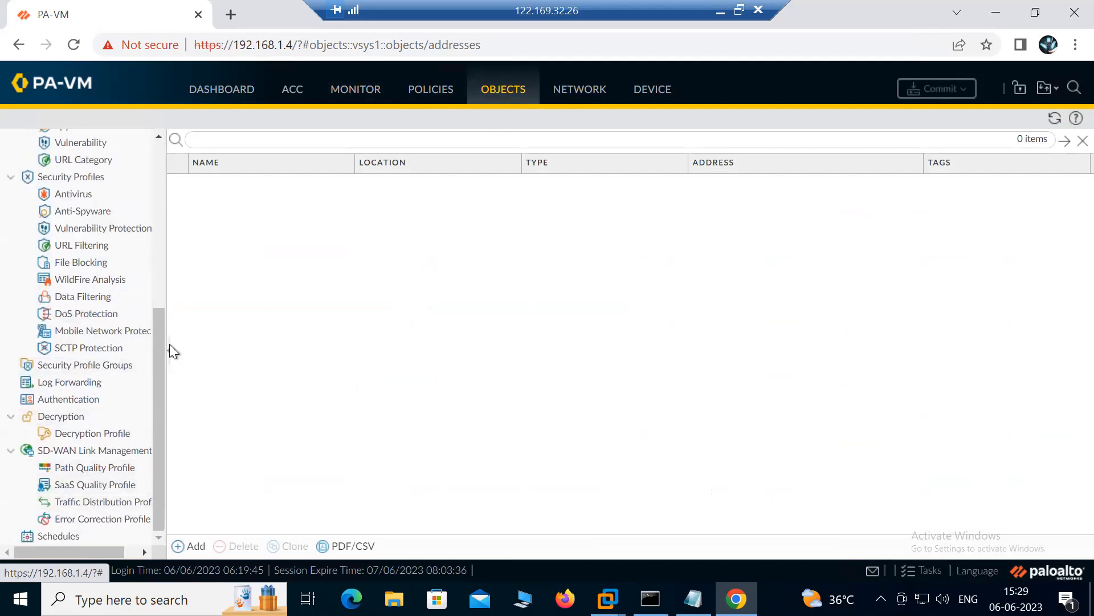
scroll(85, 228, up, 6)
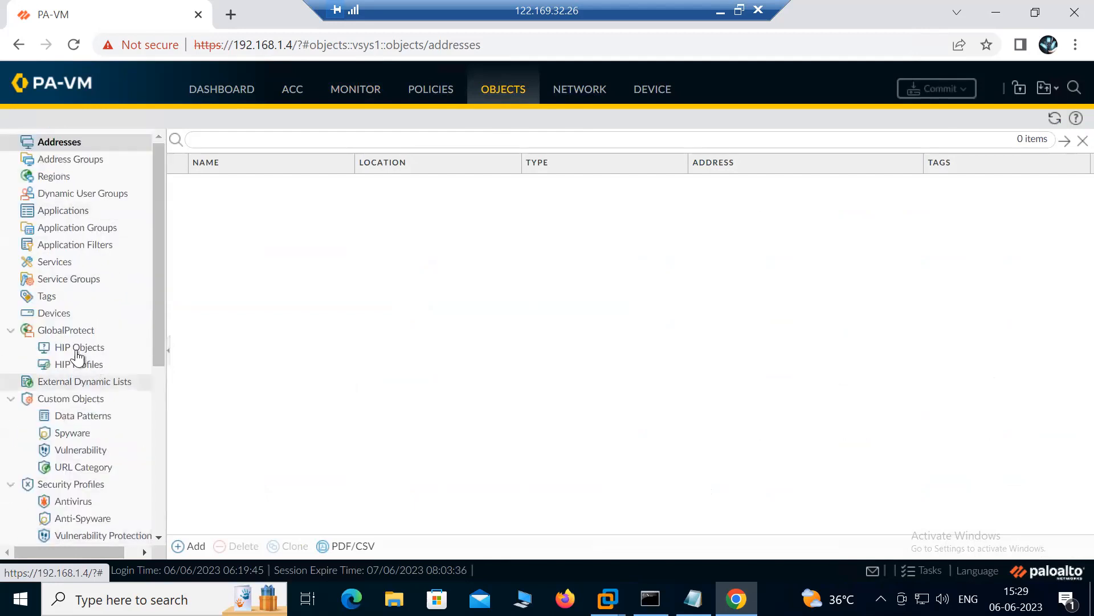